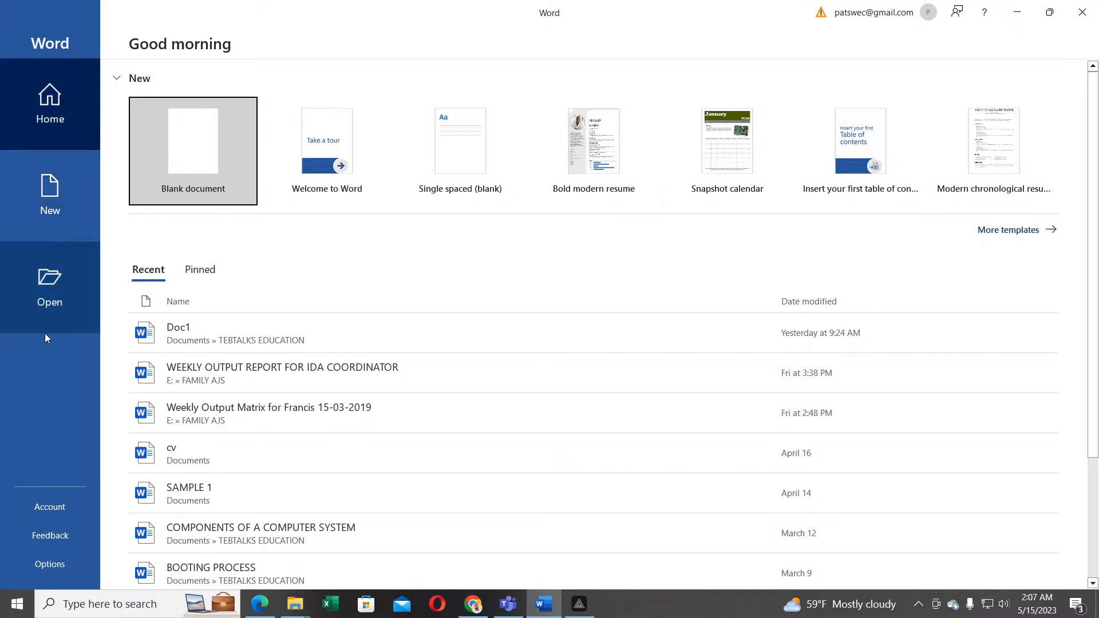
Step: Go to Word's Home page, then open the New page with Blank document and Office templates
click(49, 101)
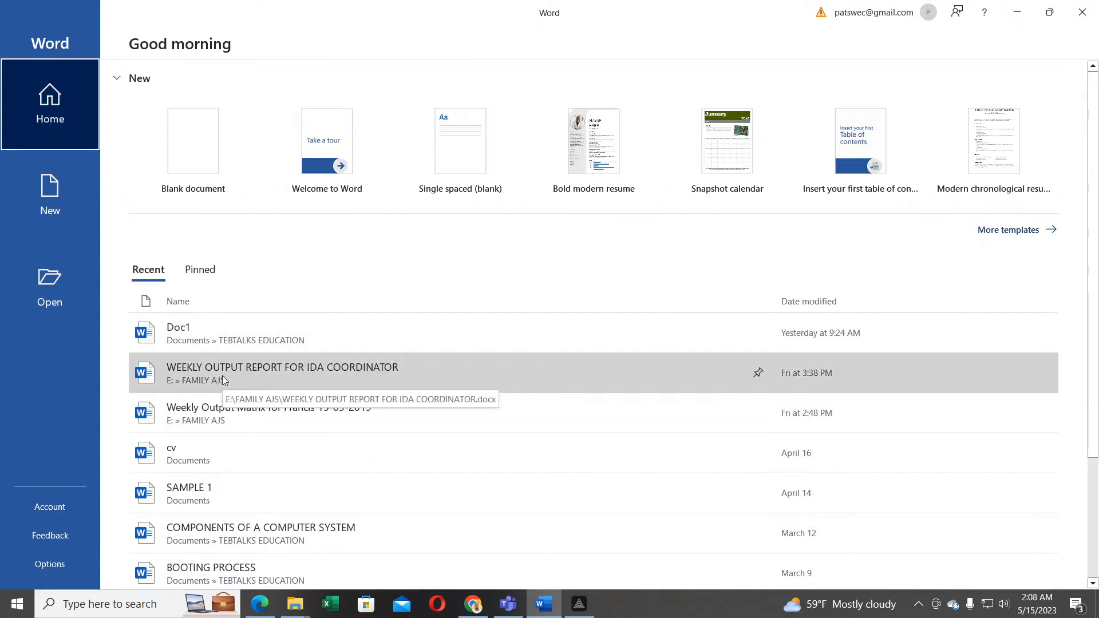
click(45, 204)
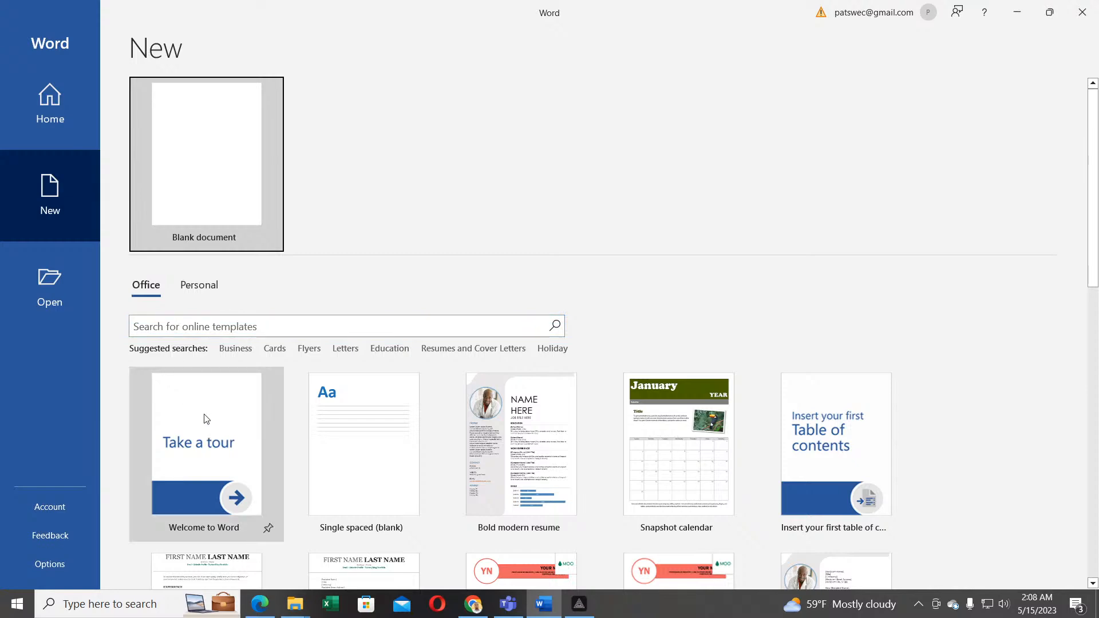
Step: Browse the Office templates, then switch to Personal templates to show BIOLOGY SYLLABUS
scroll(303, 435, down, 5)
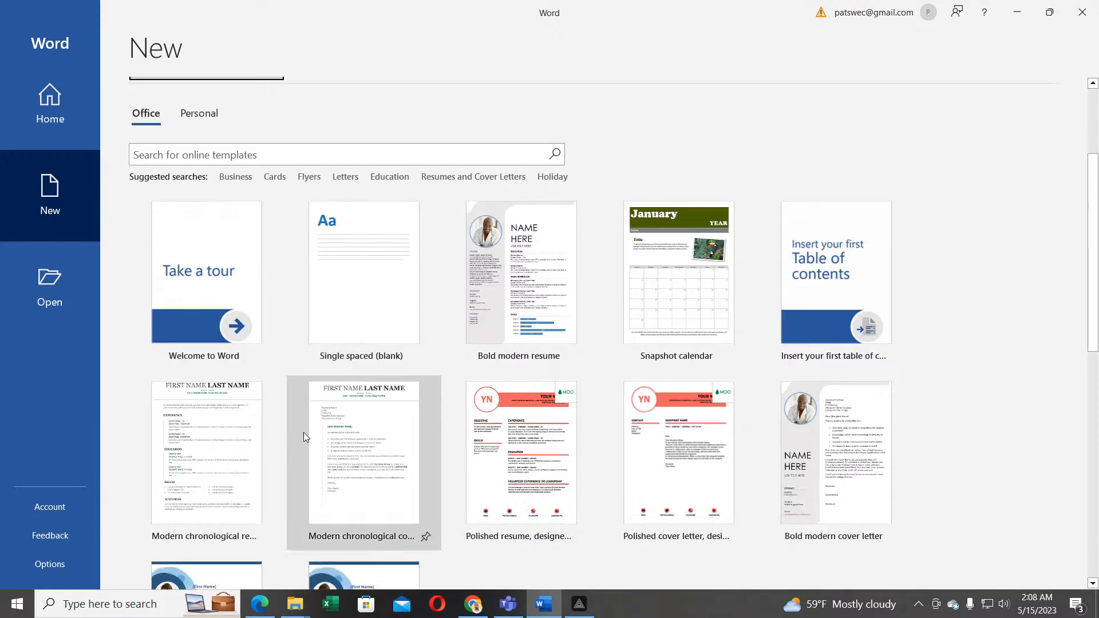
scroll(304, 435, up, 3)
scroll(304, 432, down, 3)
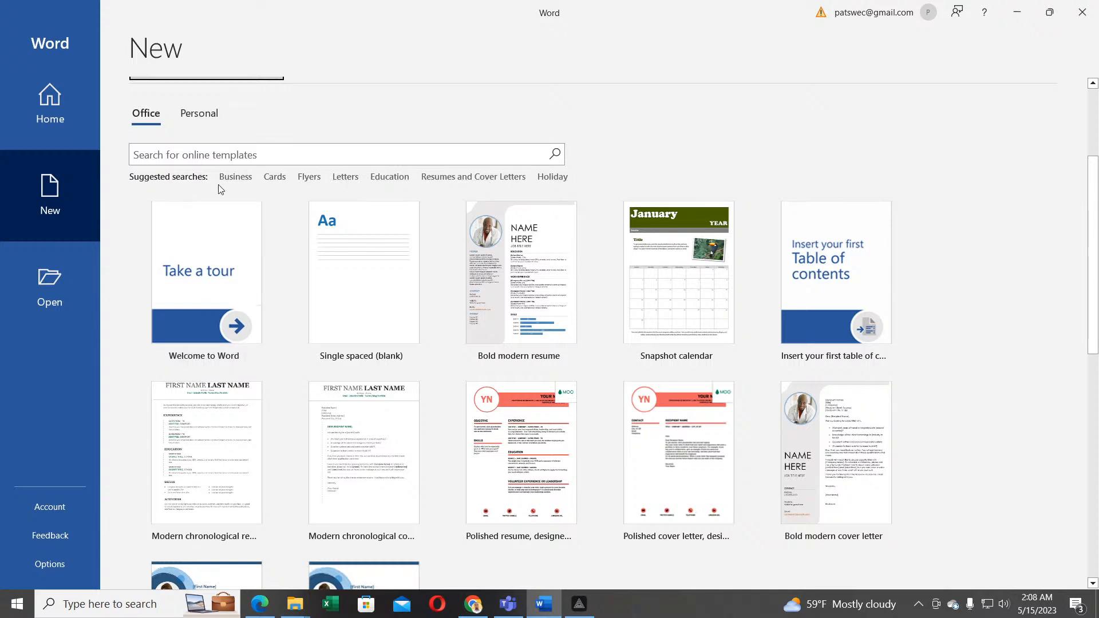
click(206, 119)
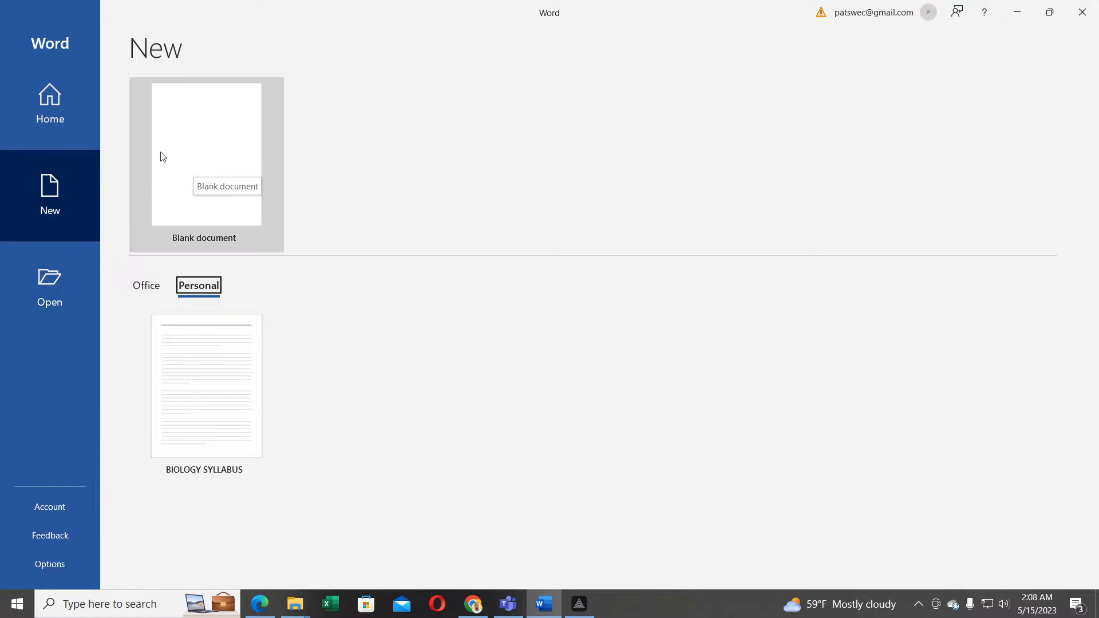
Step: Start a new blank document from the Blank document tile, opening Document1
click(198, 146)
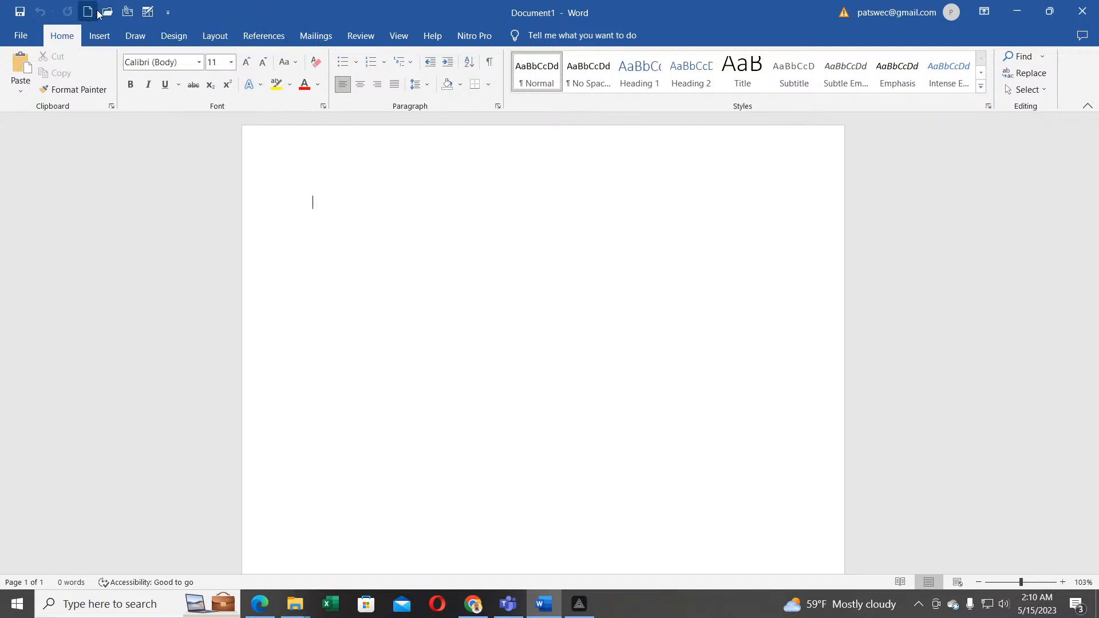
Step: Add Quick Print to the Quick Access Toolbar and use it to print the blank Document1
click(169, 14)
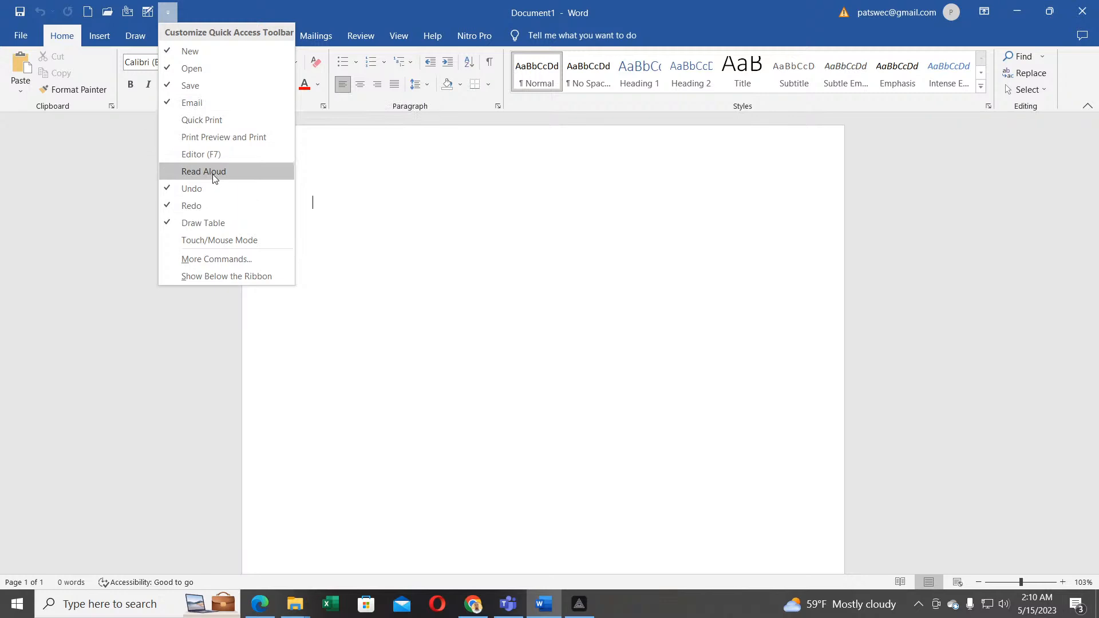
click(174, 120)
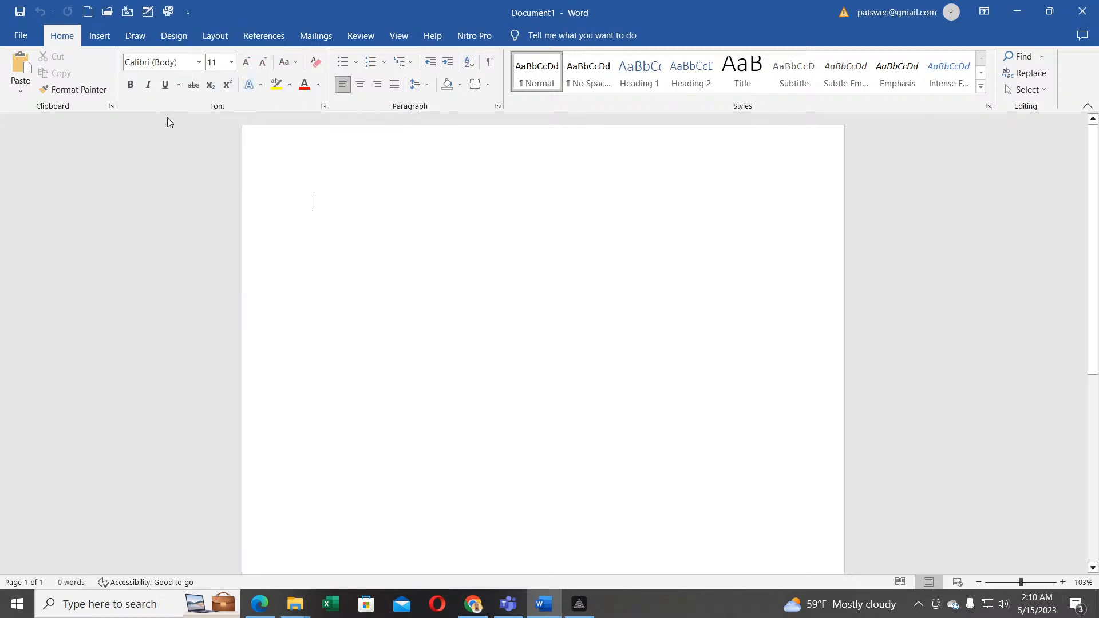
click(167, 13)
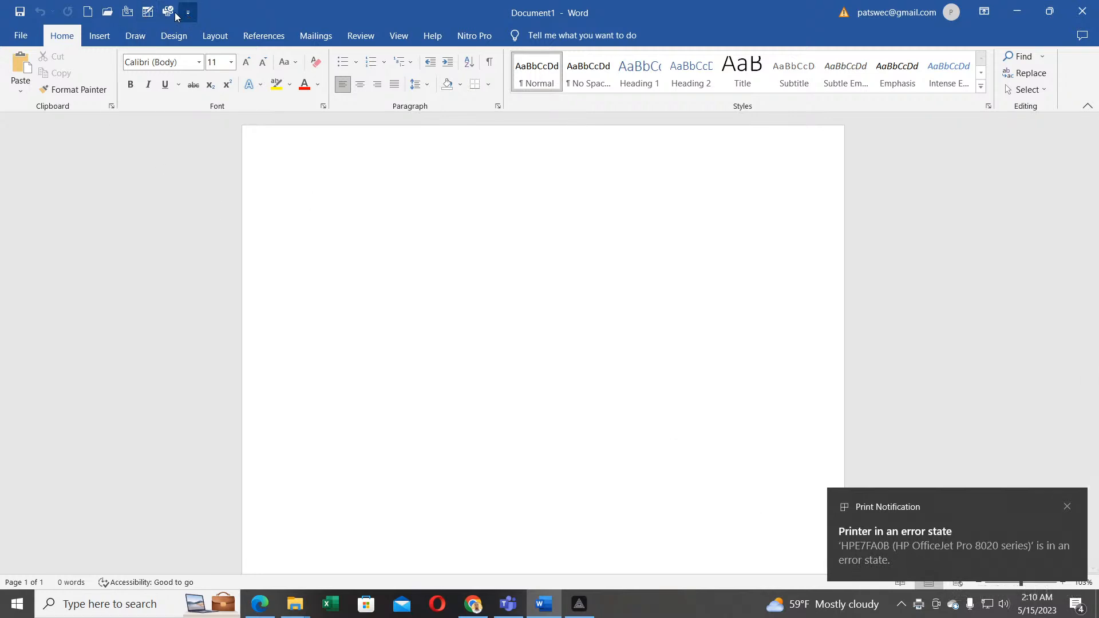
click(108, 13)
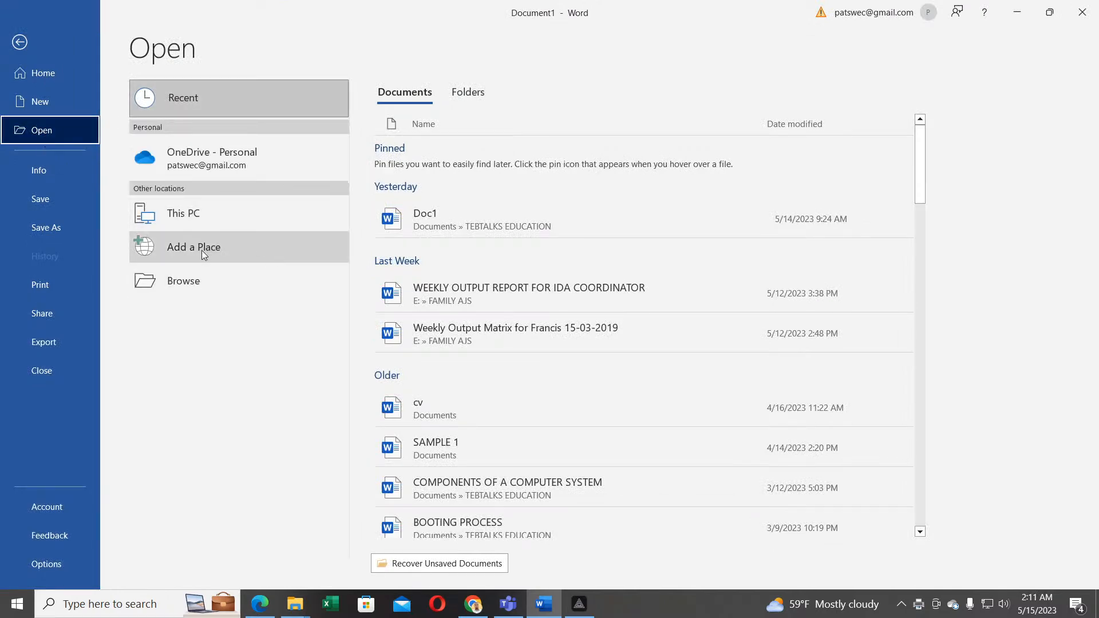
click(19, 42)
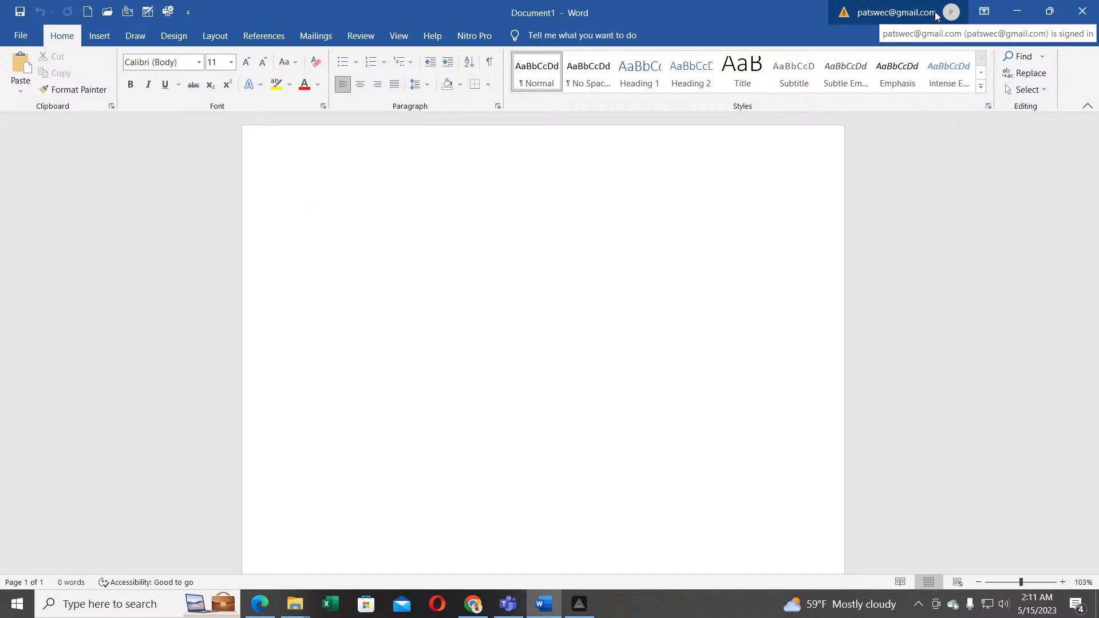
Step: Set the Ribbon Display Options to Auto-hide Ribbon
click(983, 13)
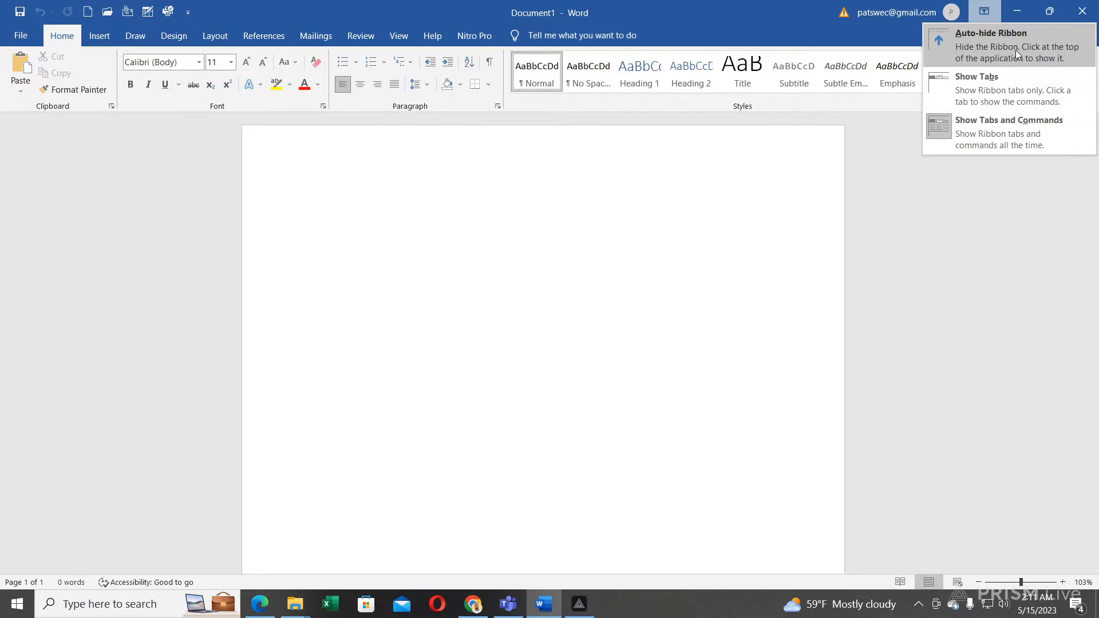
click(999, 47)
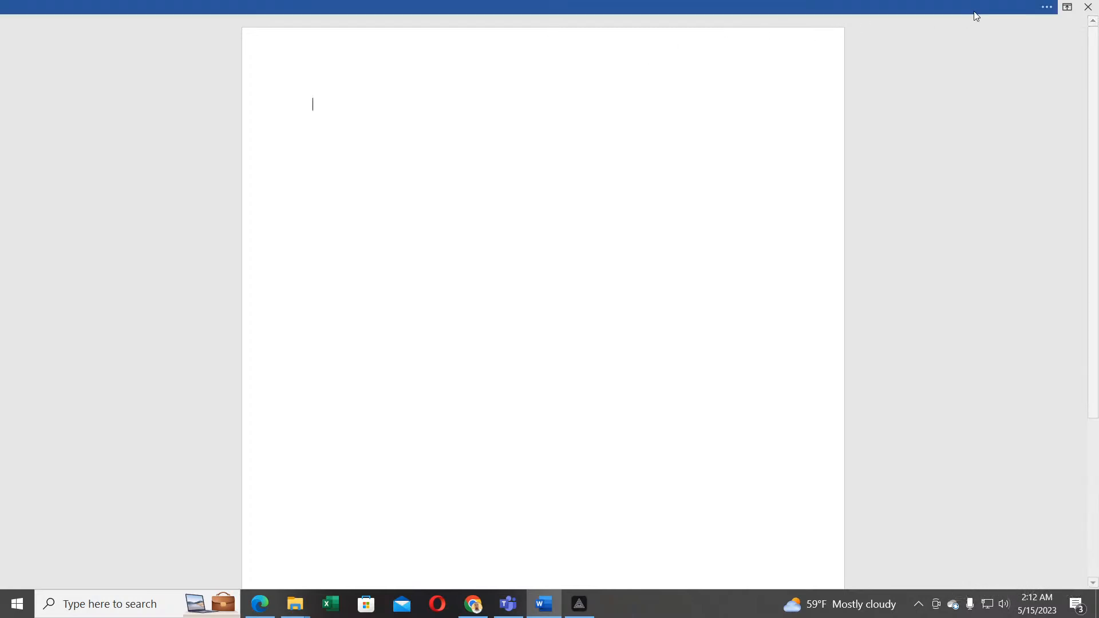
Step: Switch the ribbon display to Show Tabs, then to Show Tabs and Commands
click(1068, 8)
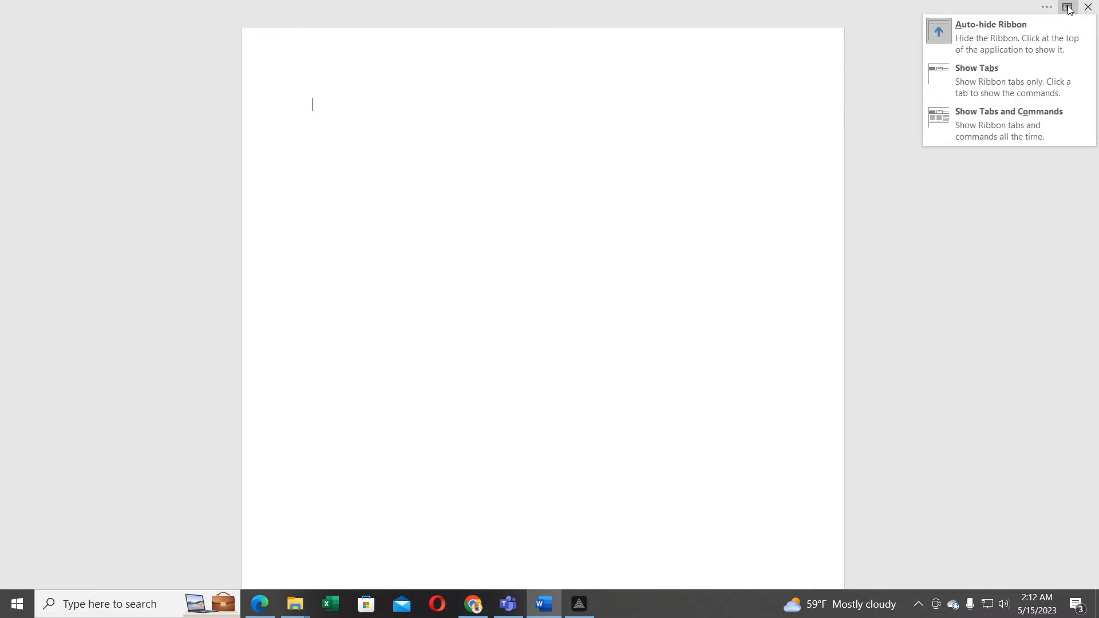
click(980, 81)
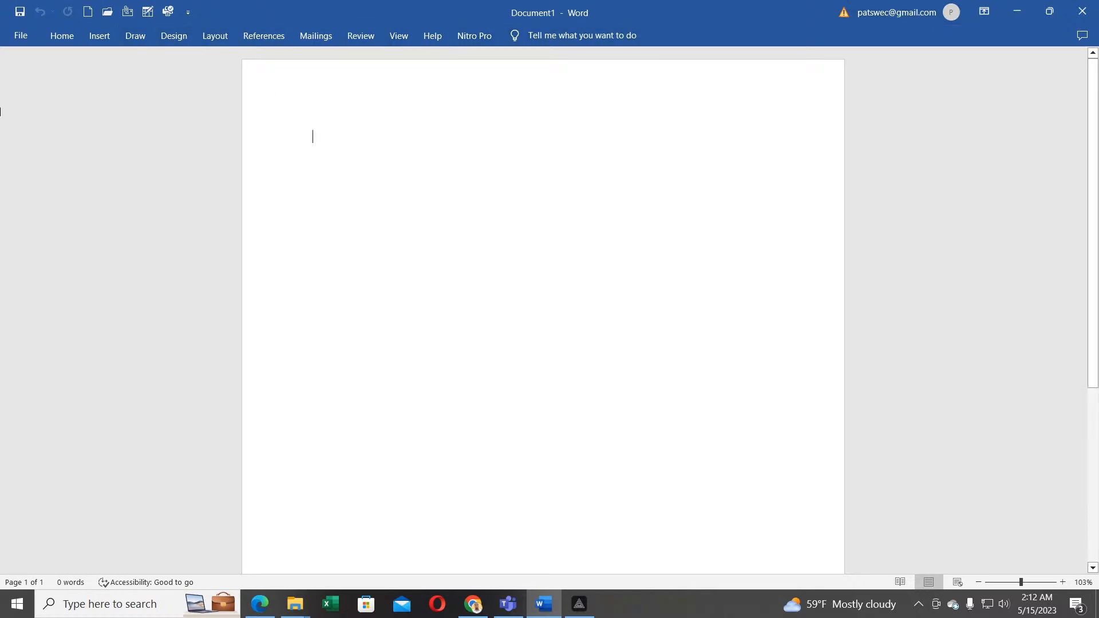
click(984, 12)
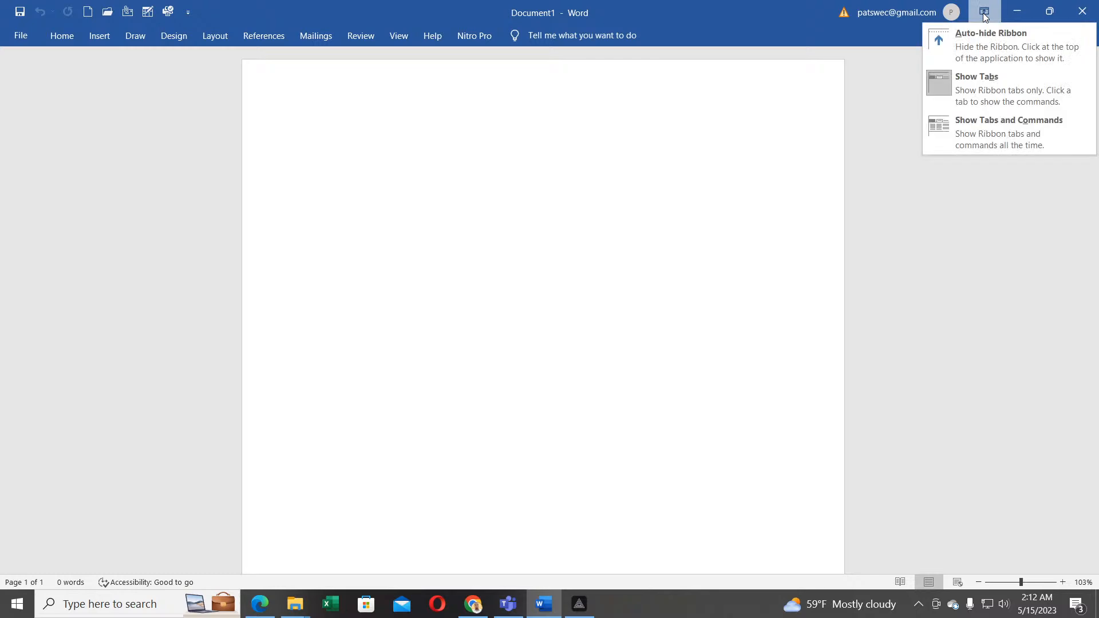
click(995, 127)
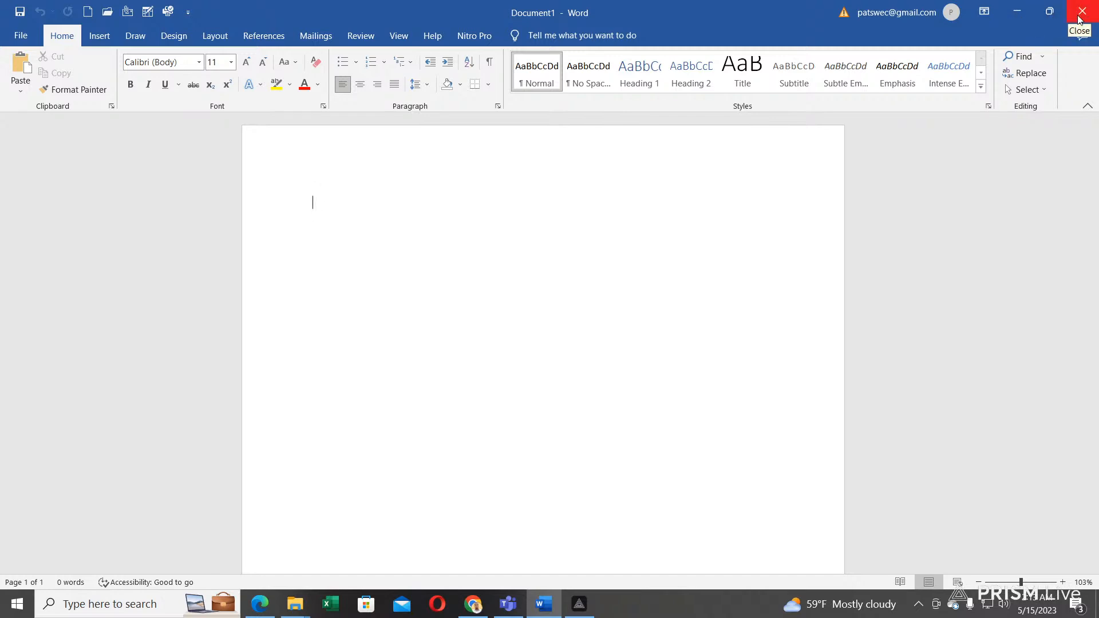
click(1024, 12)
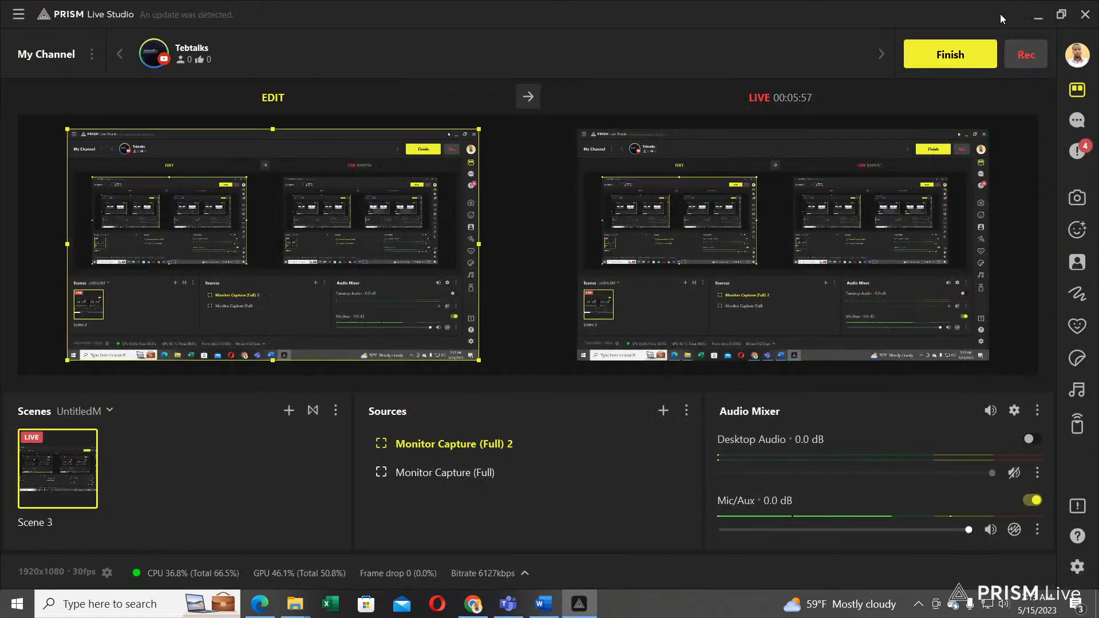
click(543, 604)
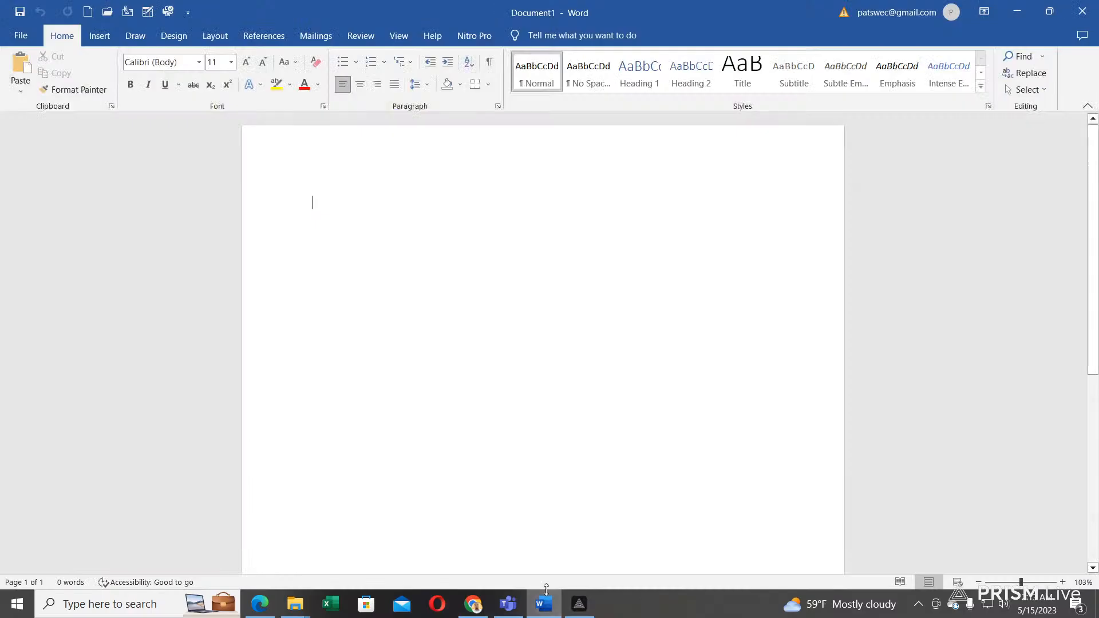
click(1051, 13)
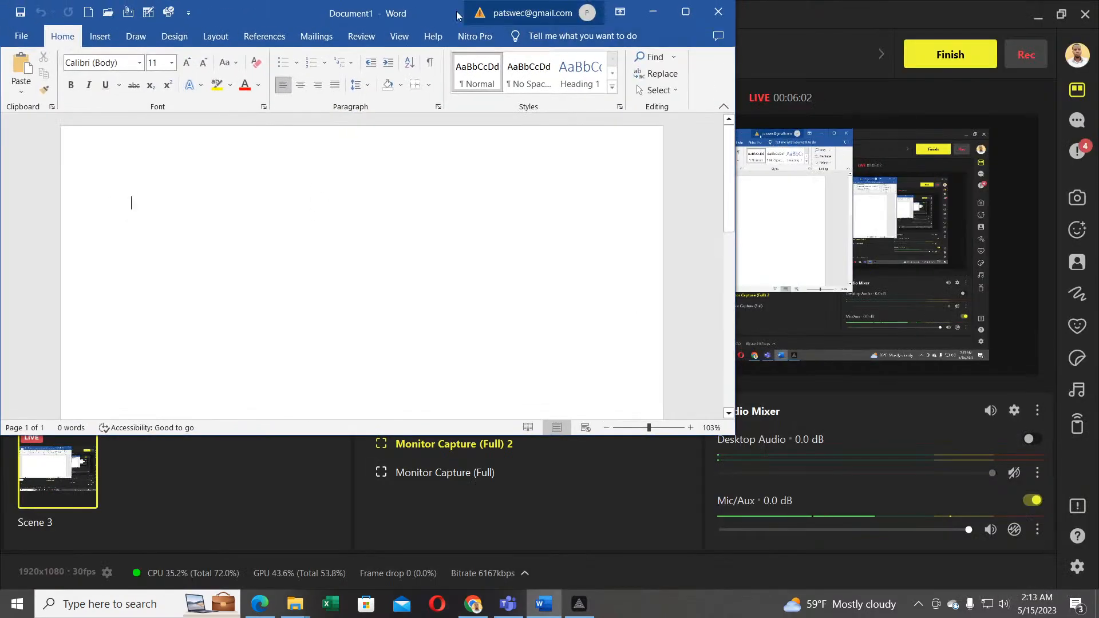
drag(430, 10, 510, 46)
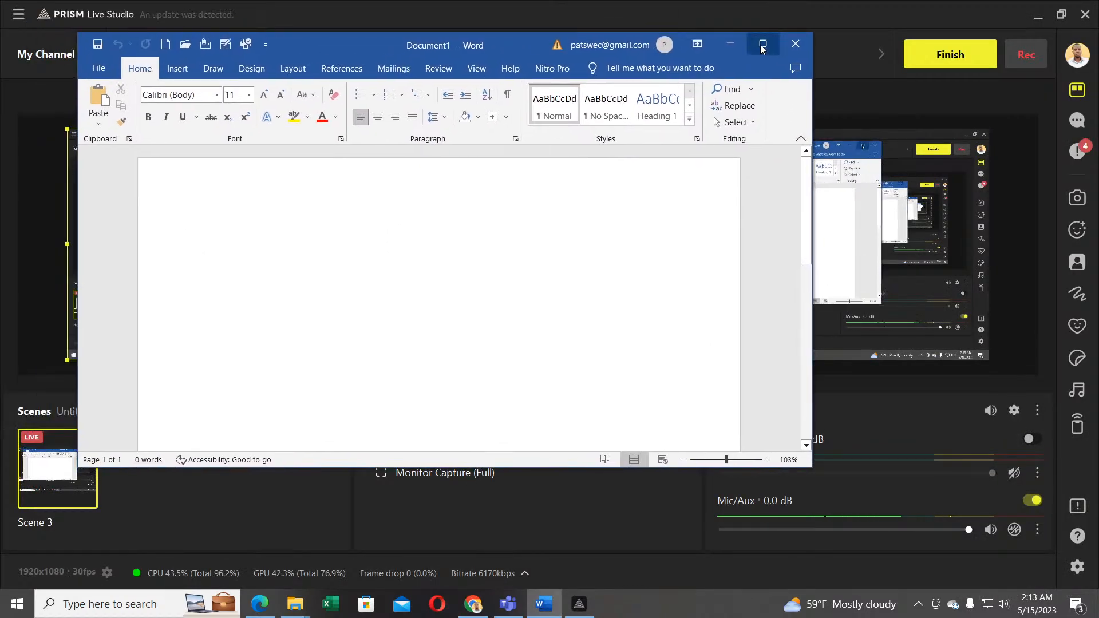
click(761, 45)
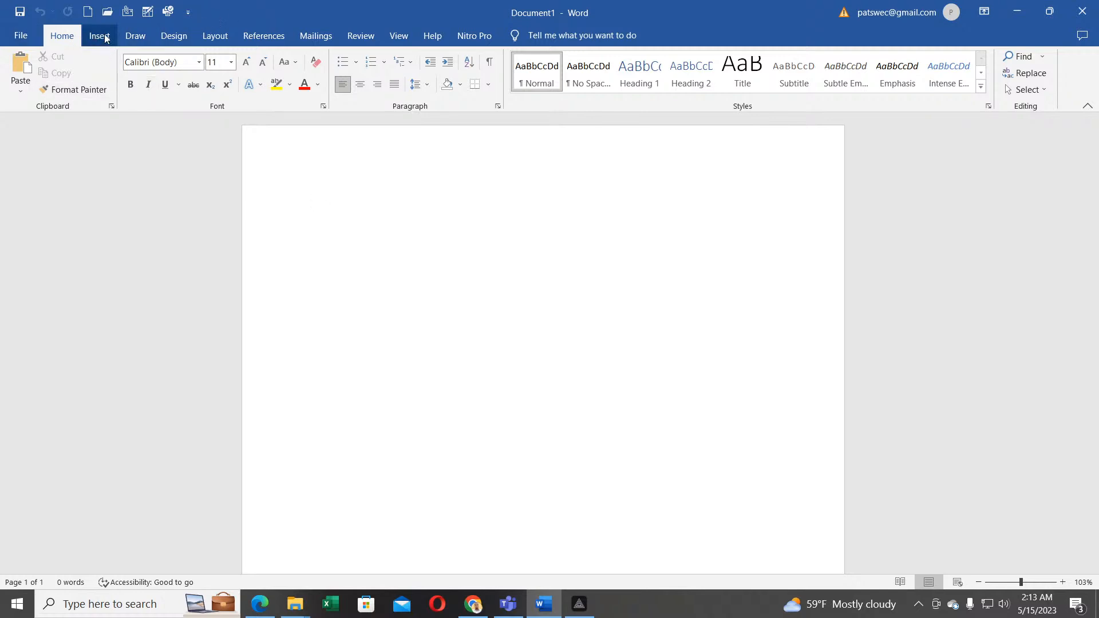
click(24, 38)
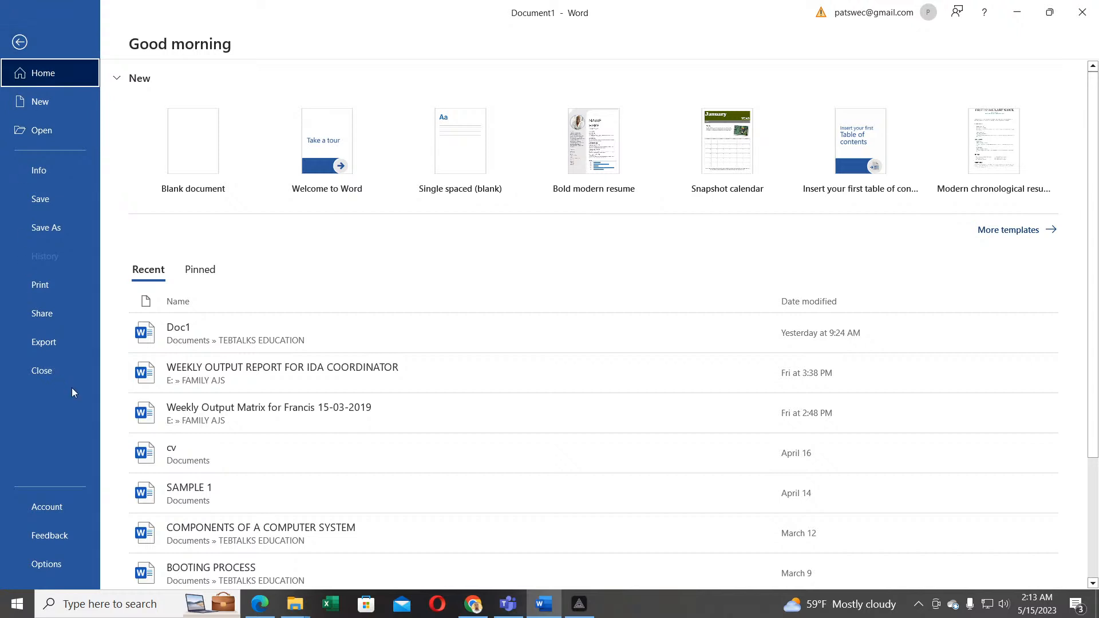
click(21, 43)
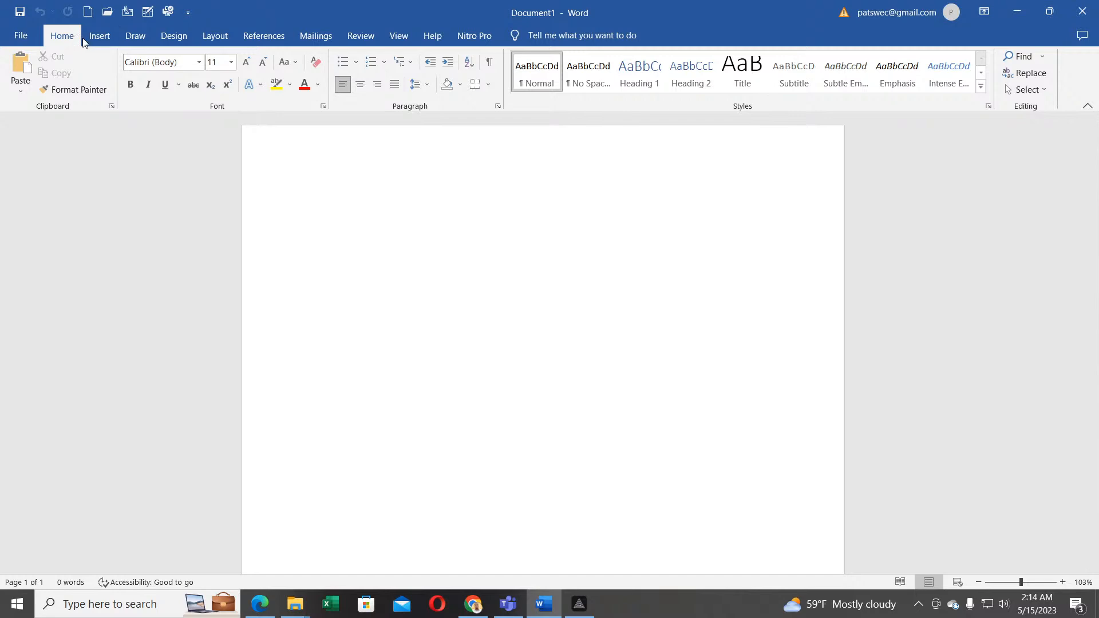
Step: Step through the Insert, Draw, Design and Layout ribbon tabs, ending on Layout
click(100, 40)
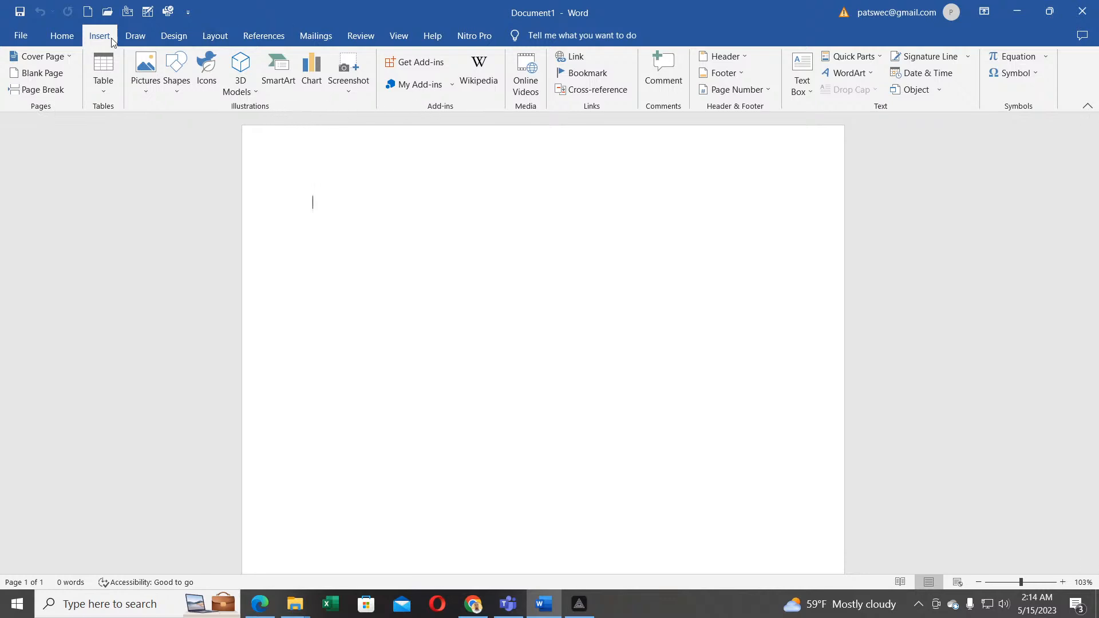
click(132, 40)
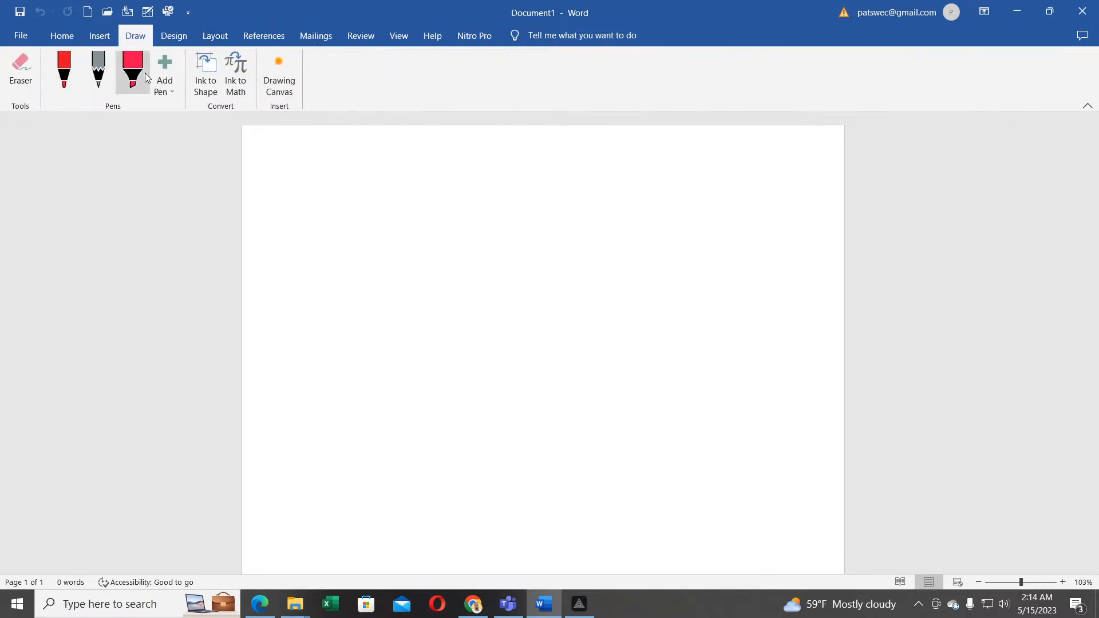
click(175, 37)
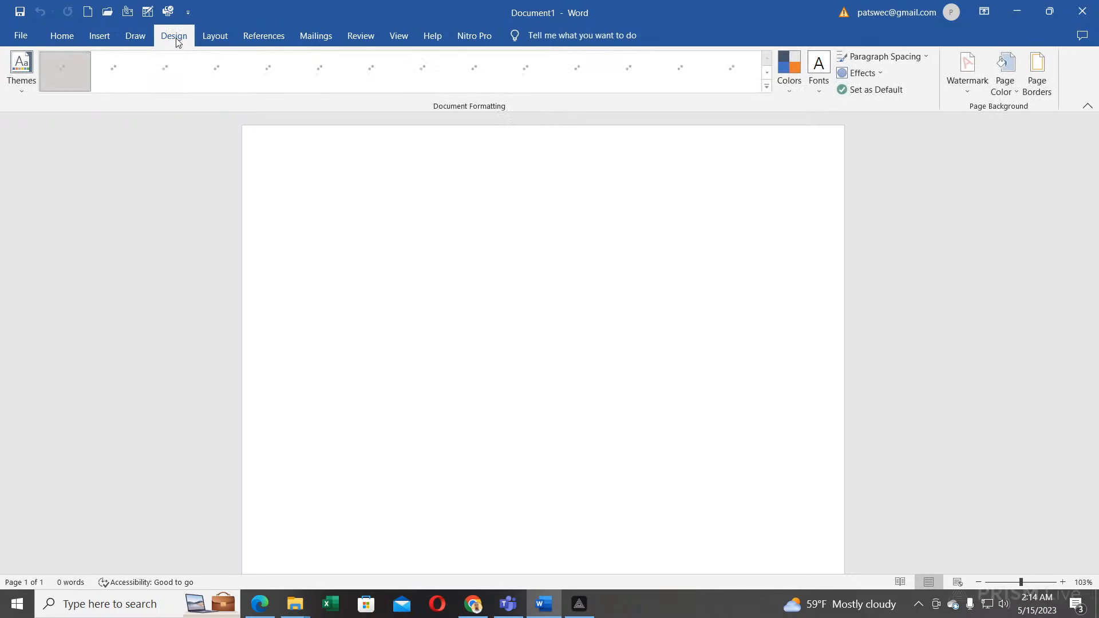
click(216, 38)
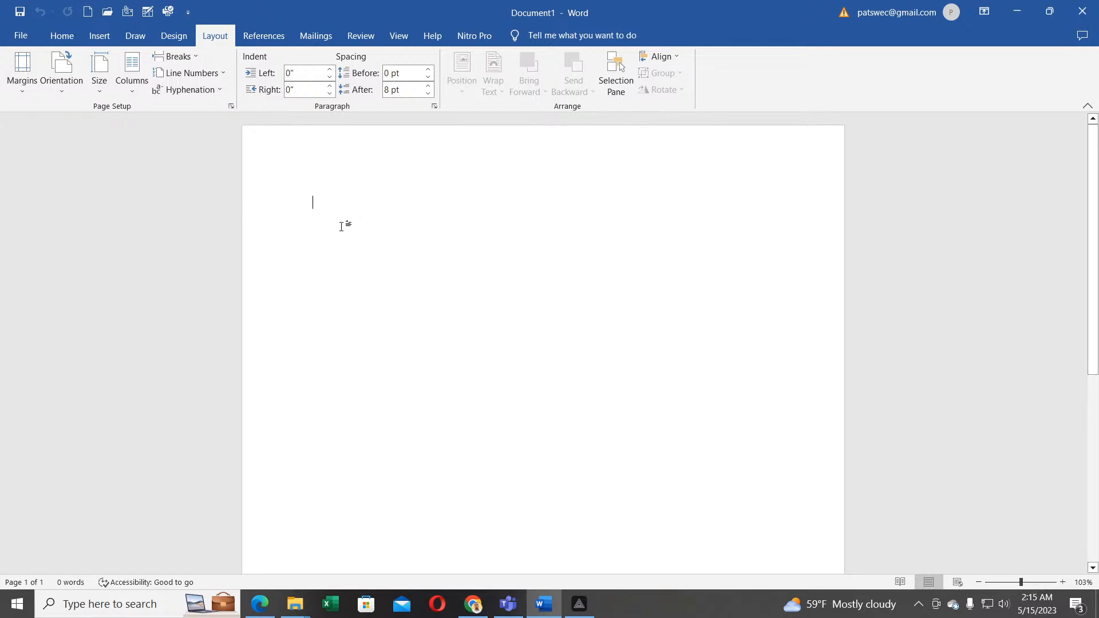
Step: Type TF6FFYIU as the first word of Document1
text(TF6FFYIU)
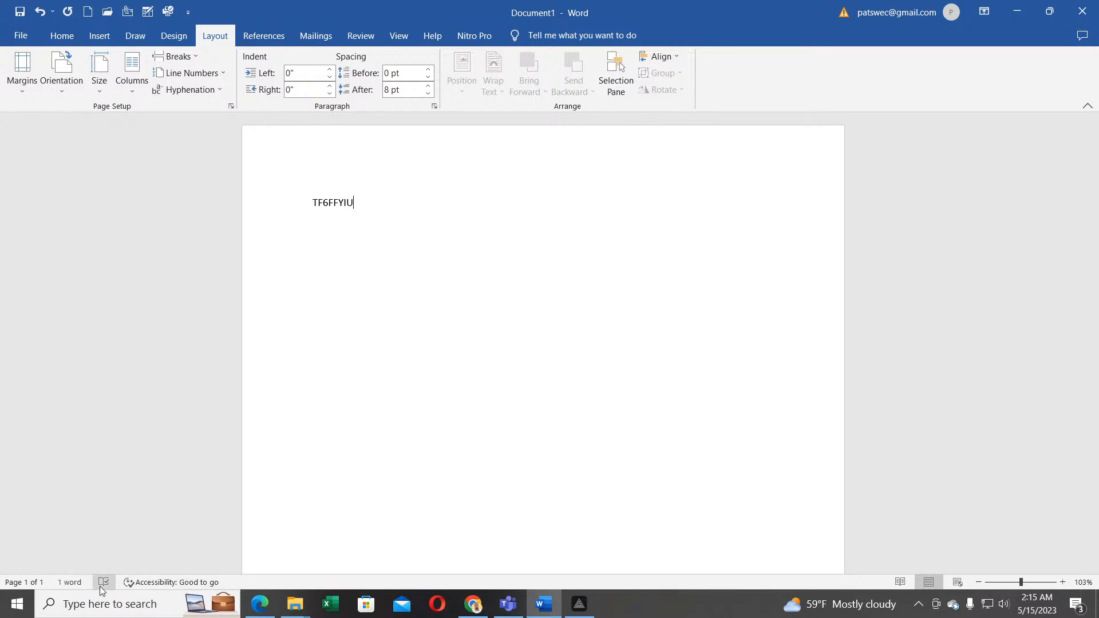
mouse_move(293, 600)
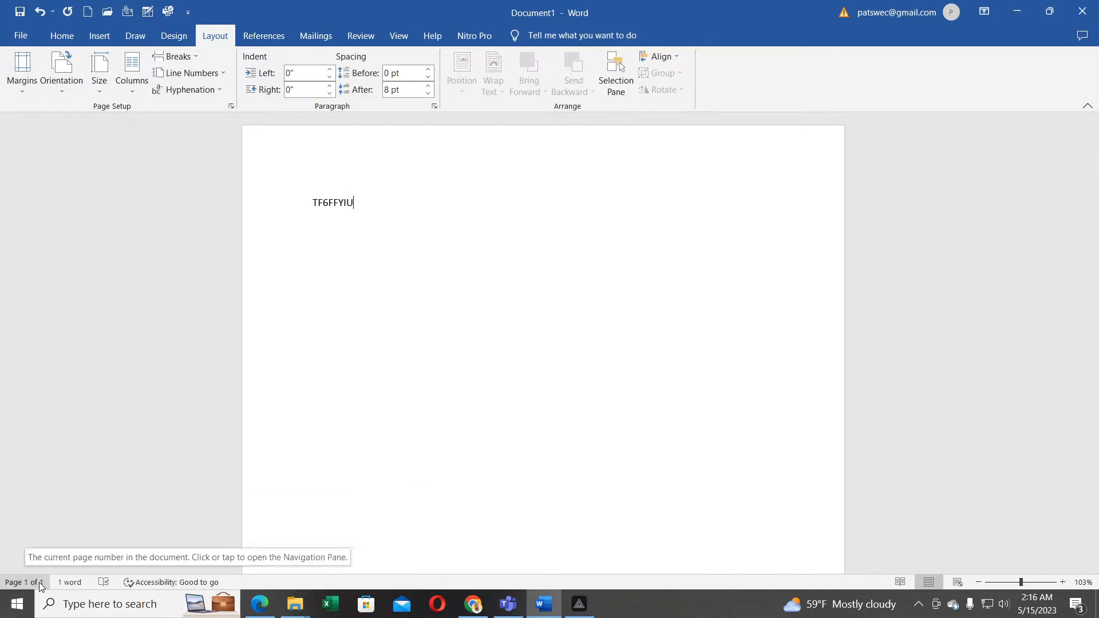
click(70, 584)
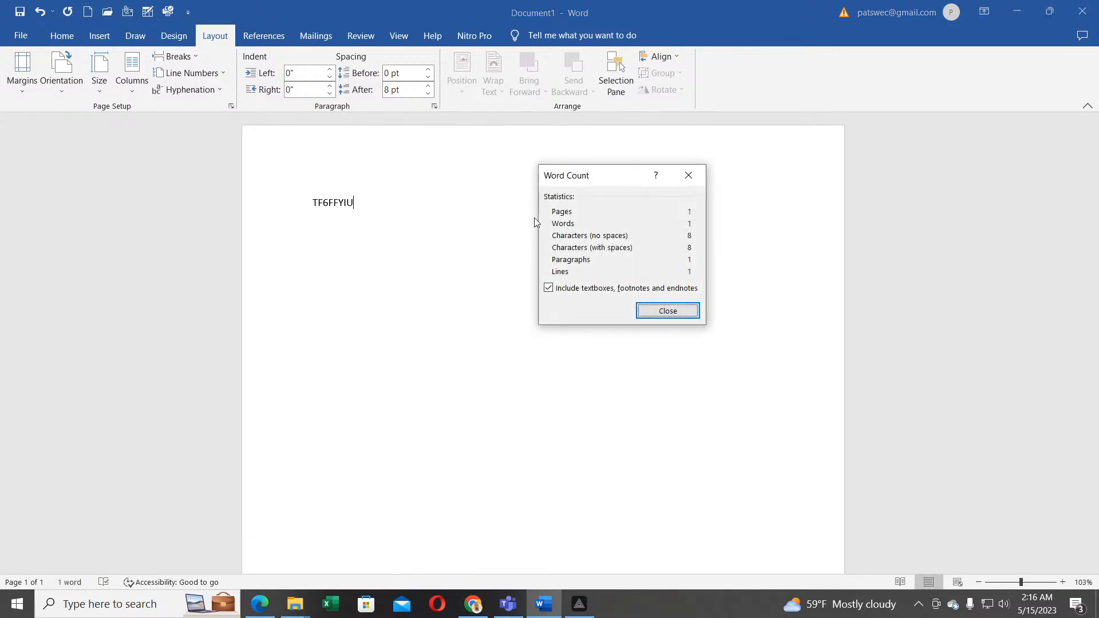
drag(625, 181, 495, 192)
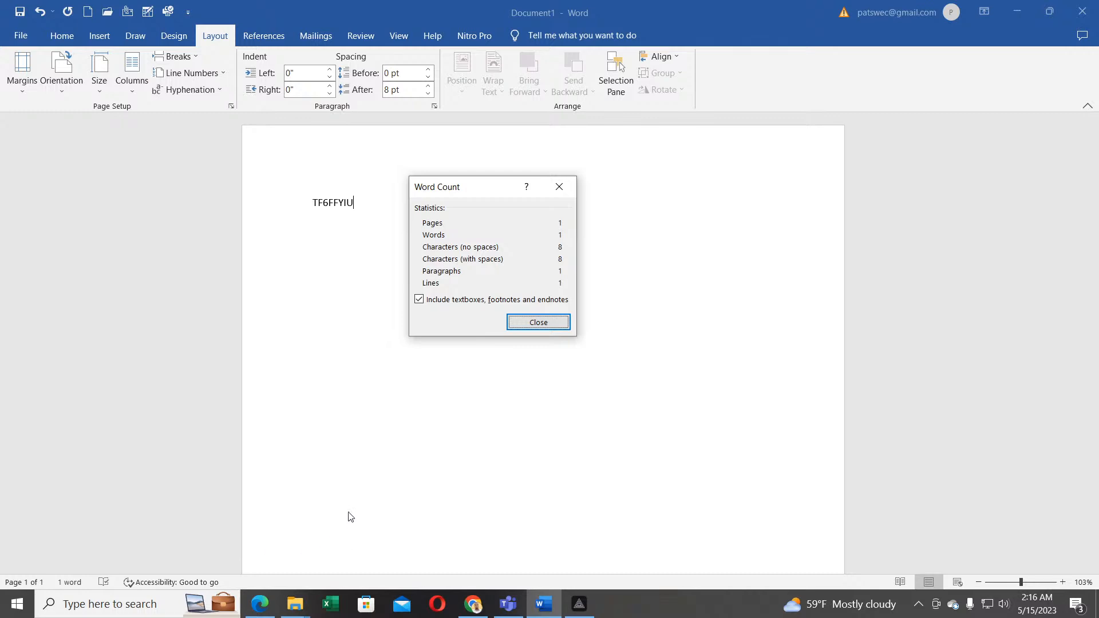
click(543, 322)
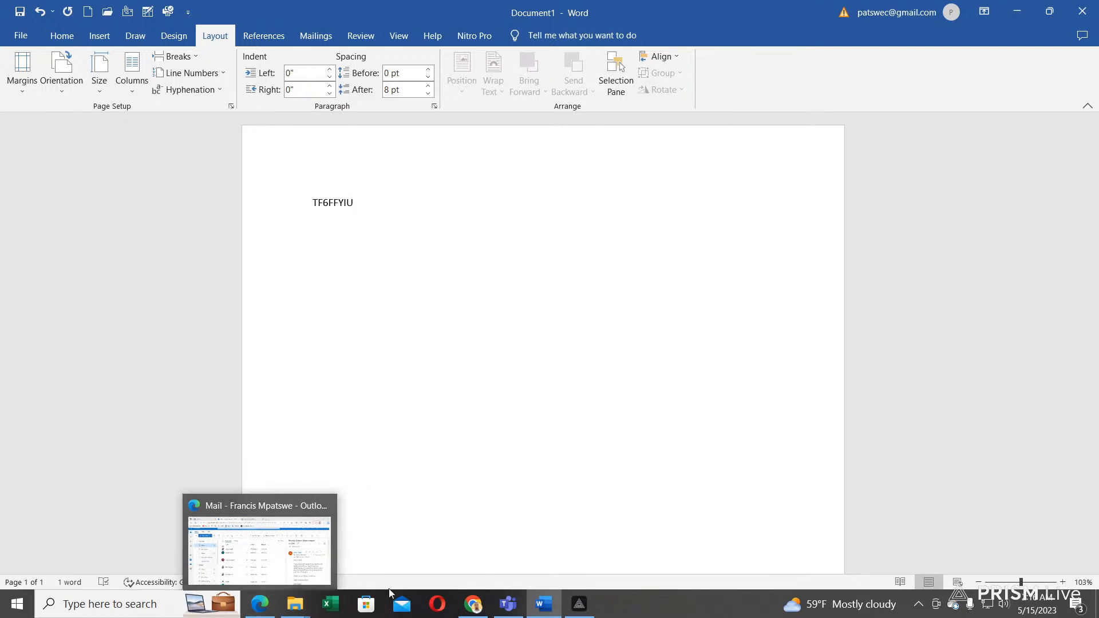
click(900, 582)
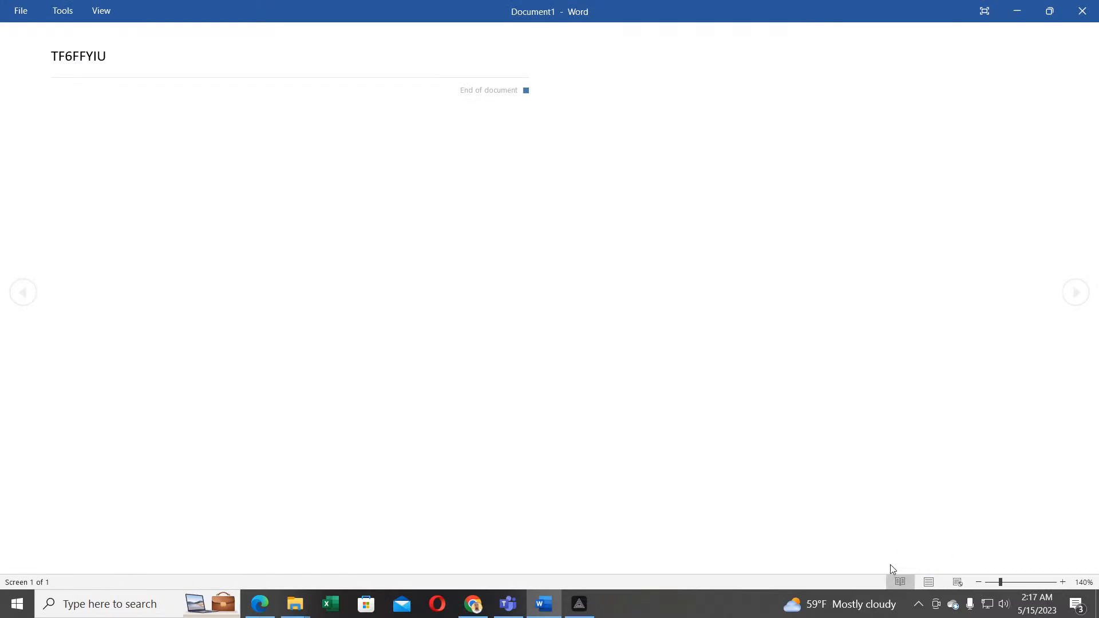
key(Escape)
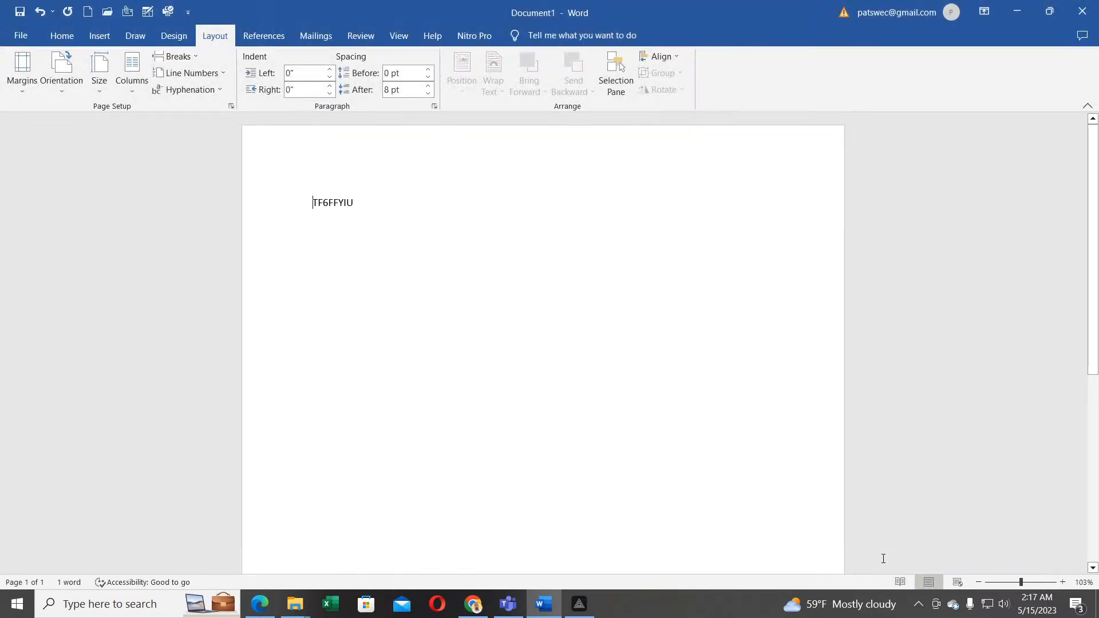
click(929, 583)
click(958, 584)
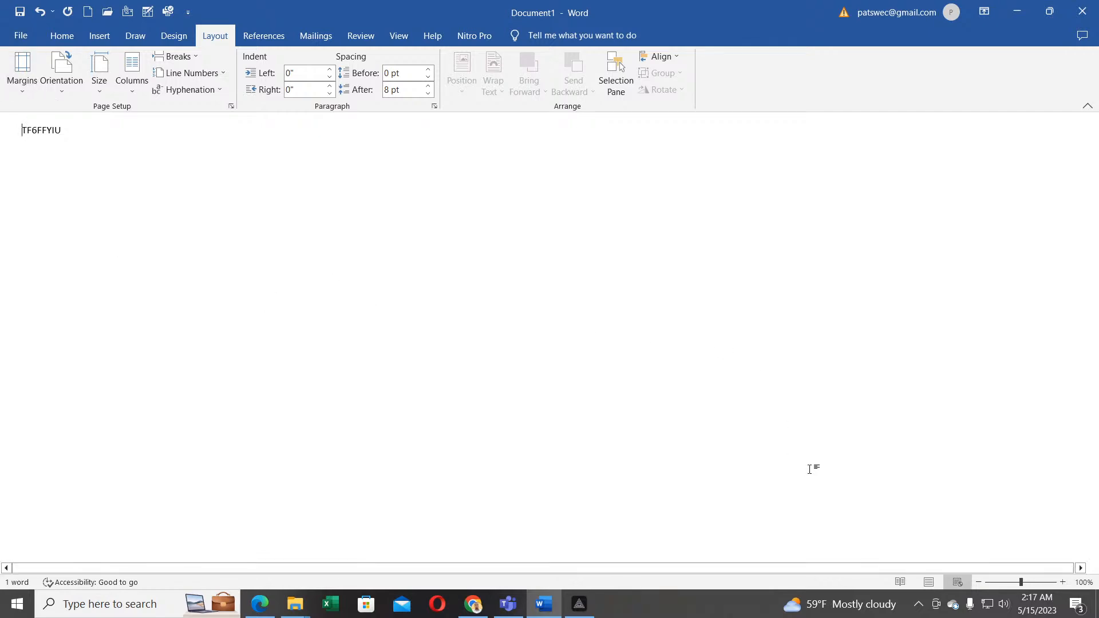
click(928, 582)
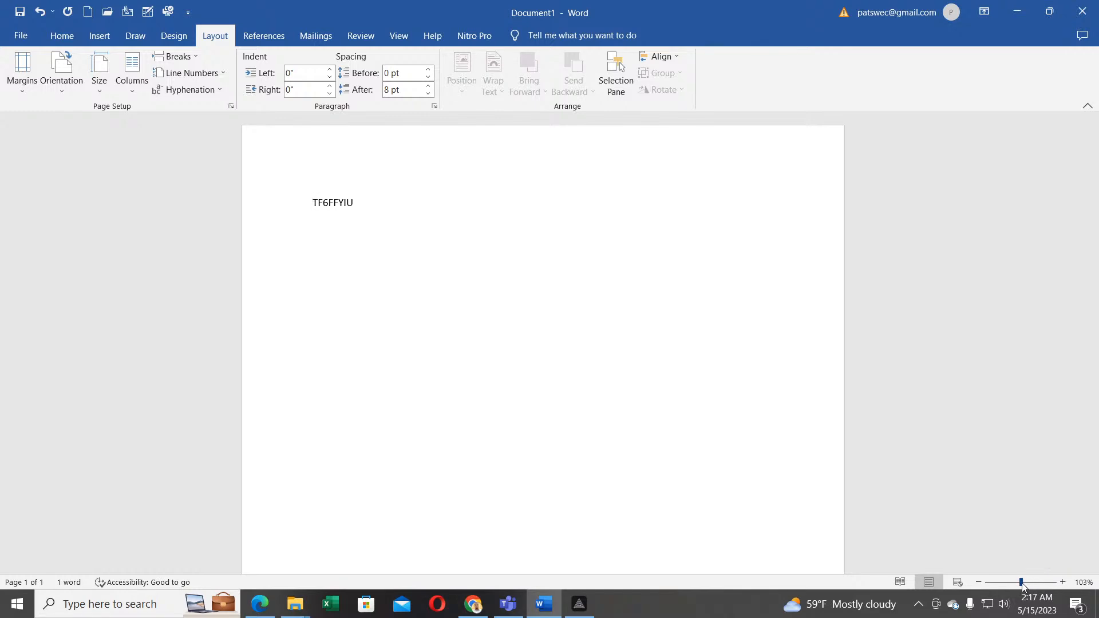
Step: Set the status-bar zoom slider to 100% and scroll down the page
mouse_move(1024, 584)
mouse_down()
mouse_move(1005, 584)
mouse_move(1022, 585)
mouse_up()
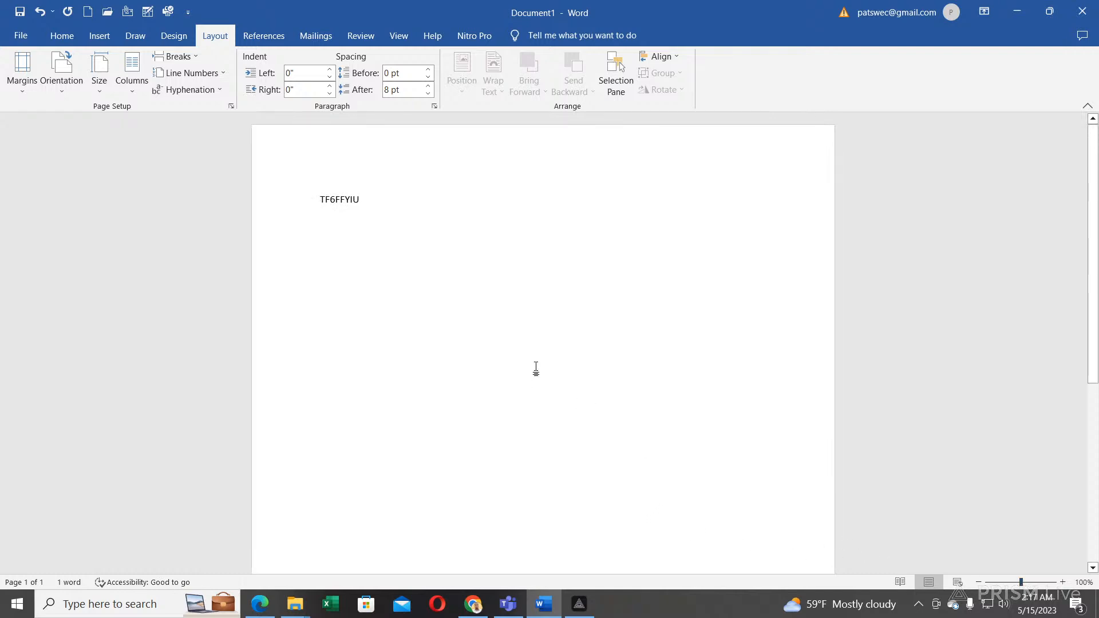
scroll(536, 369, down, 5)
scroll(536, 369, down, 3)
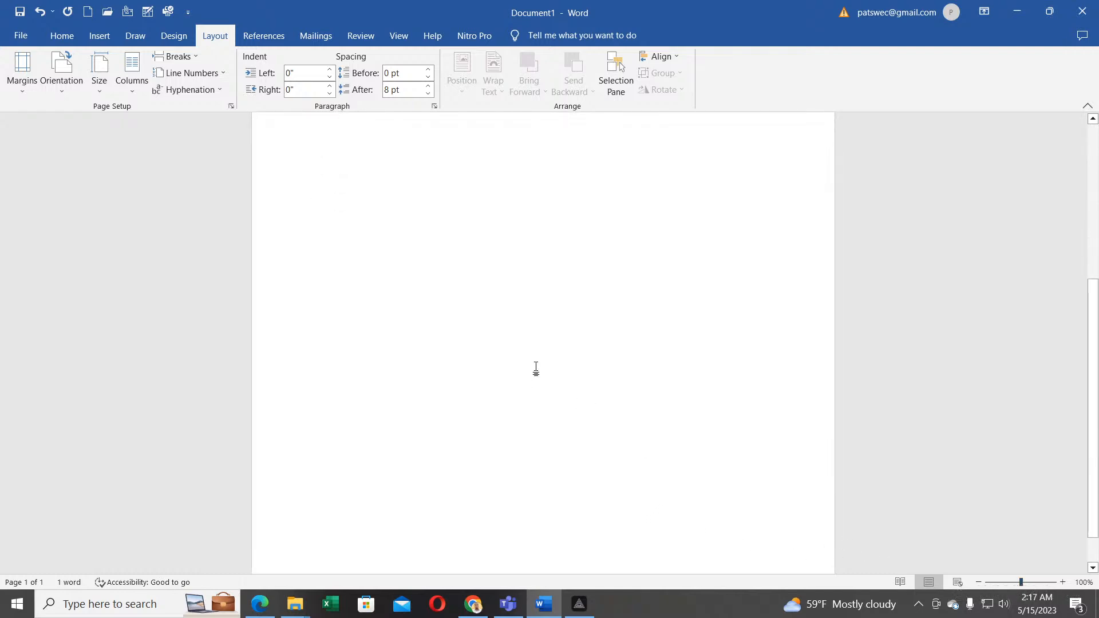
drag(1094, 420, 1095, 303)
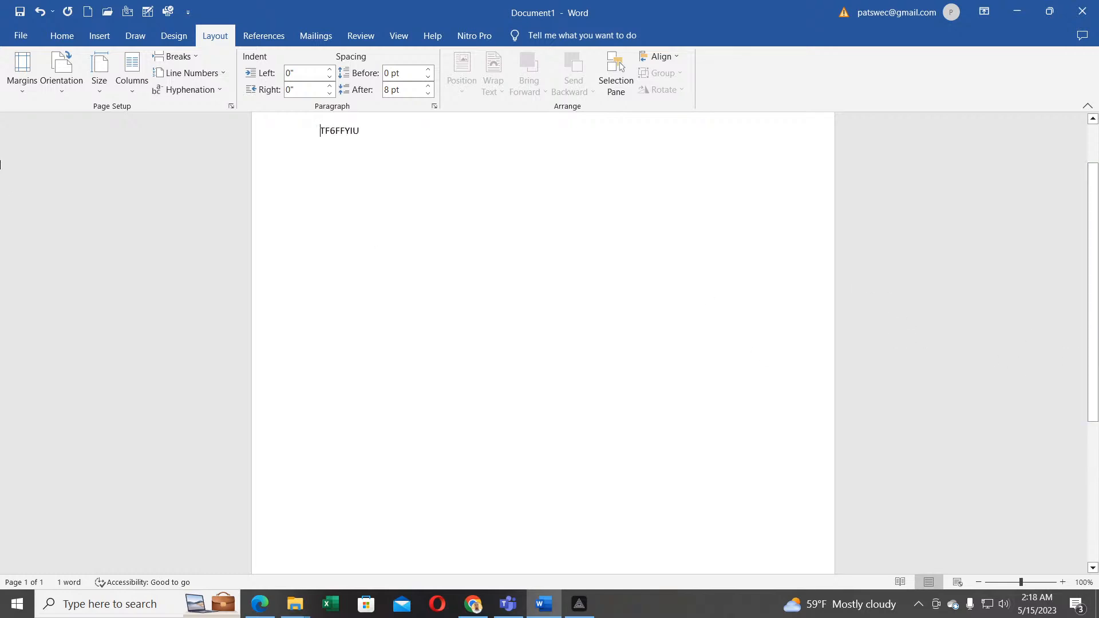
drag(1096, 203, 1039, 253)
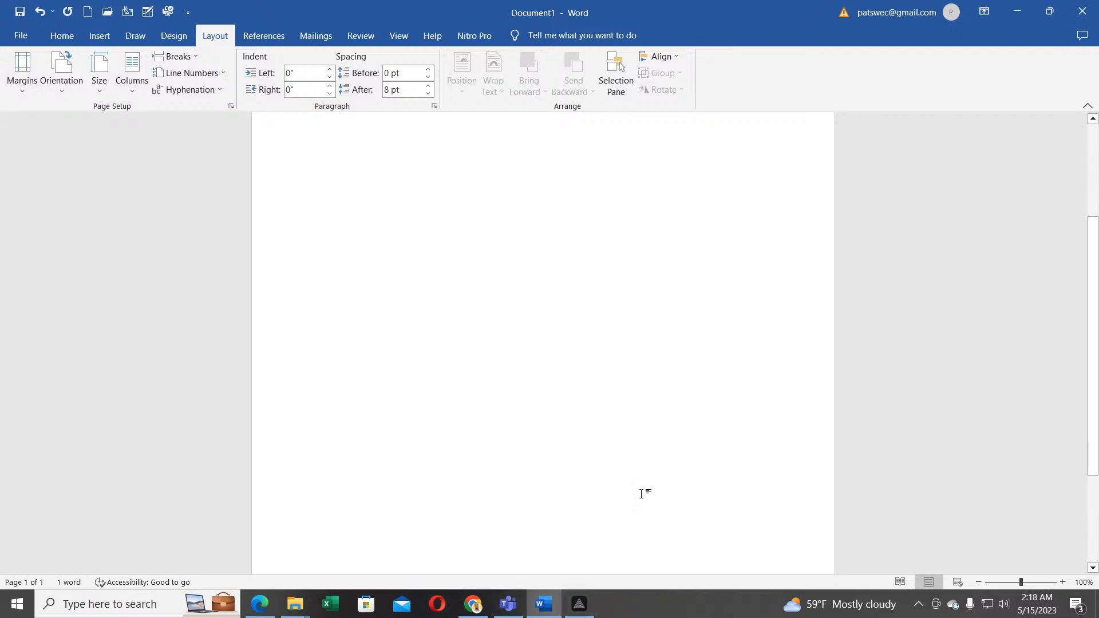
scroll(623, 458, down, 1)
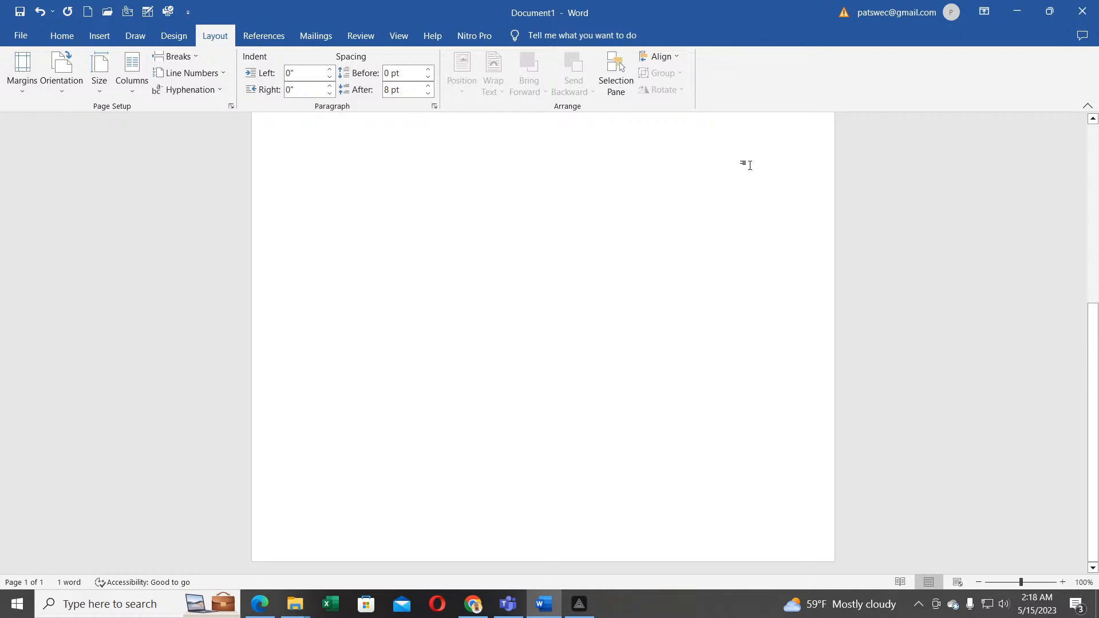
scroll(921, 248, up, 3)
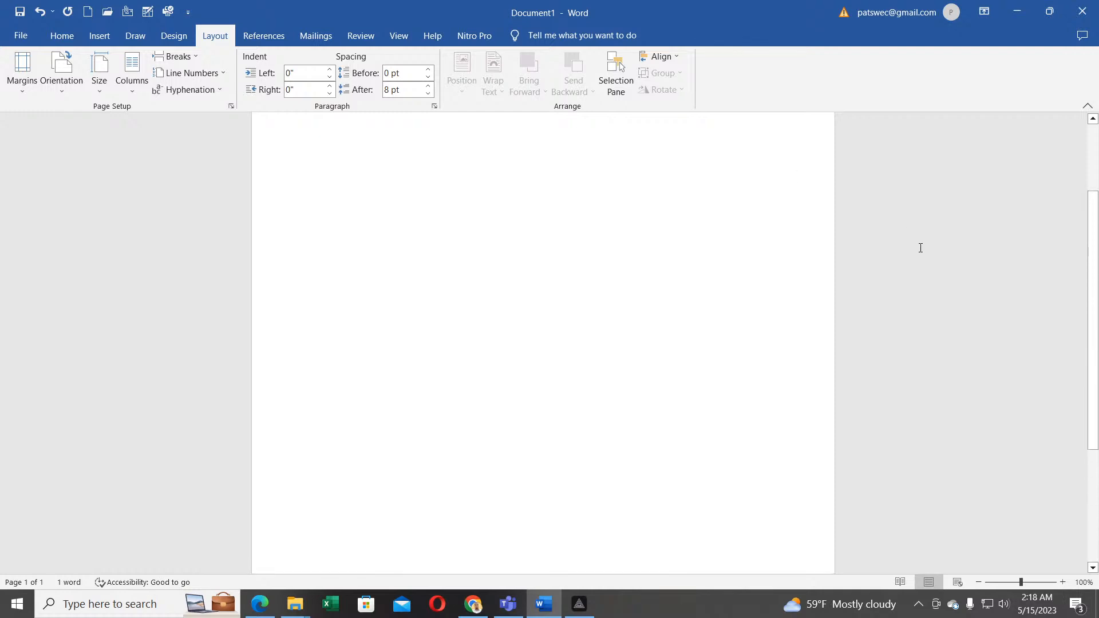
scroll(921, 248, up, 3)
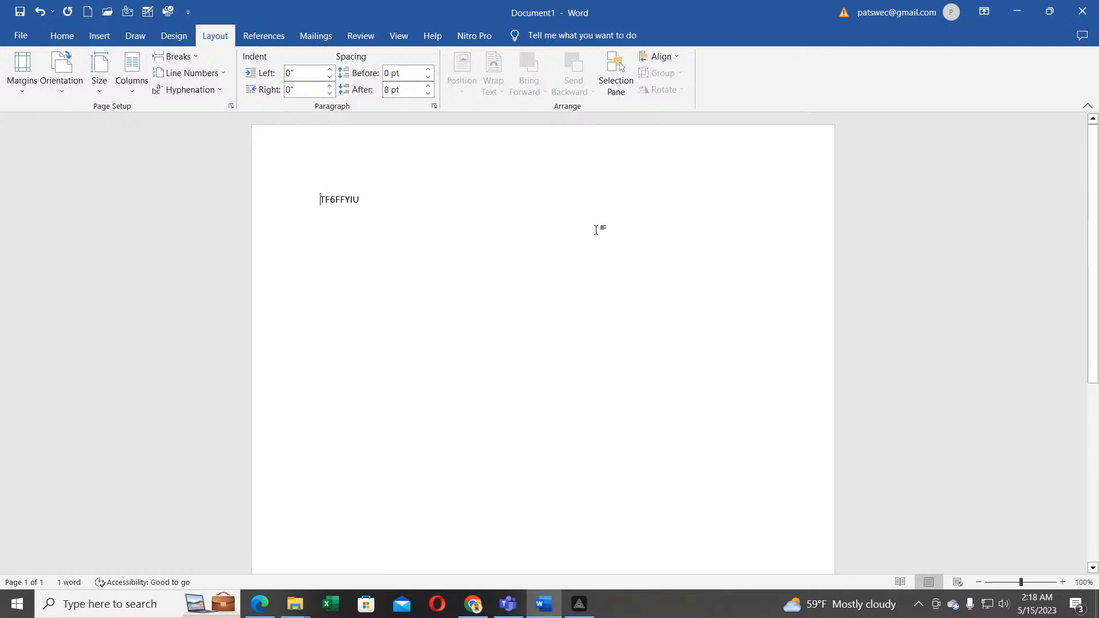
scroll(447, 266, down, 4)
scroll(448, 267, up, 4)
scroll(623, 326, down, 1)
scroll(624, 327, up, 1)
scroll(978, 342, down, 5)
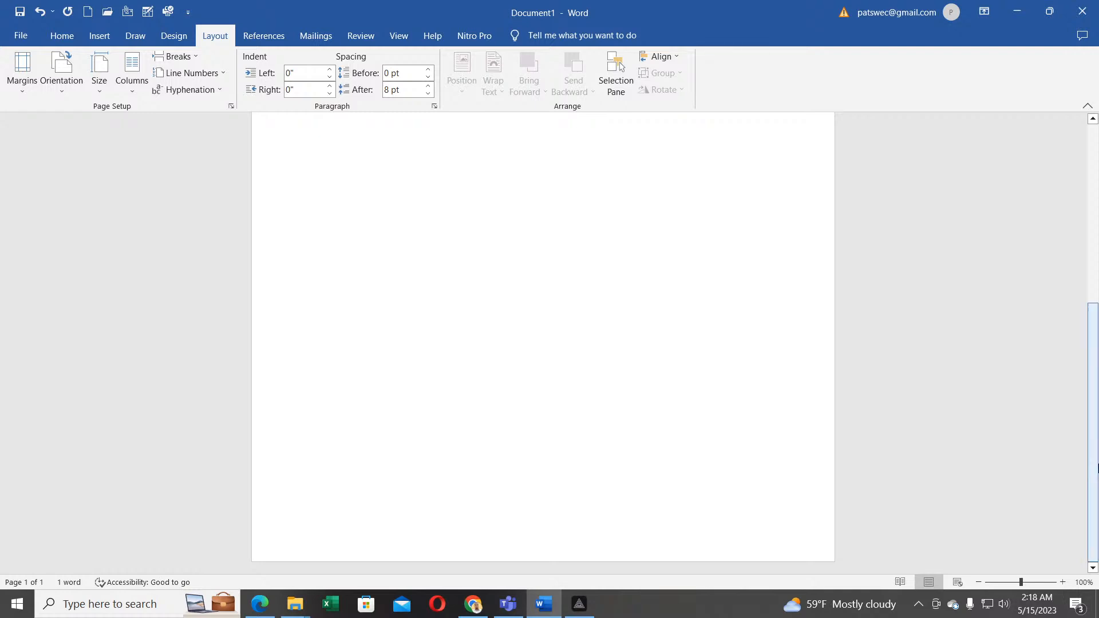
drag(1098, 469, 1091, 460)
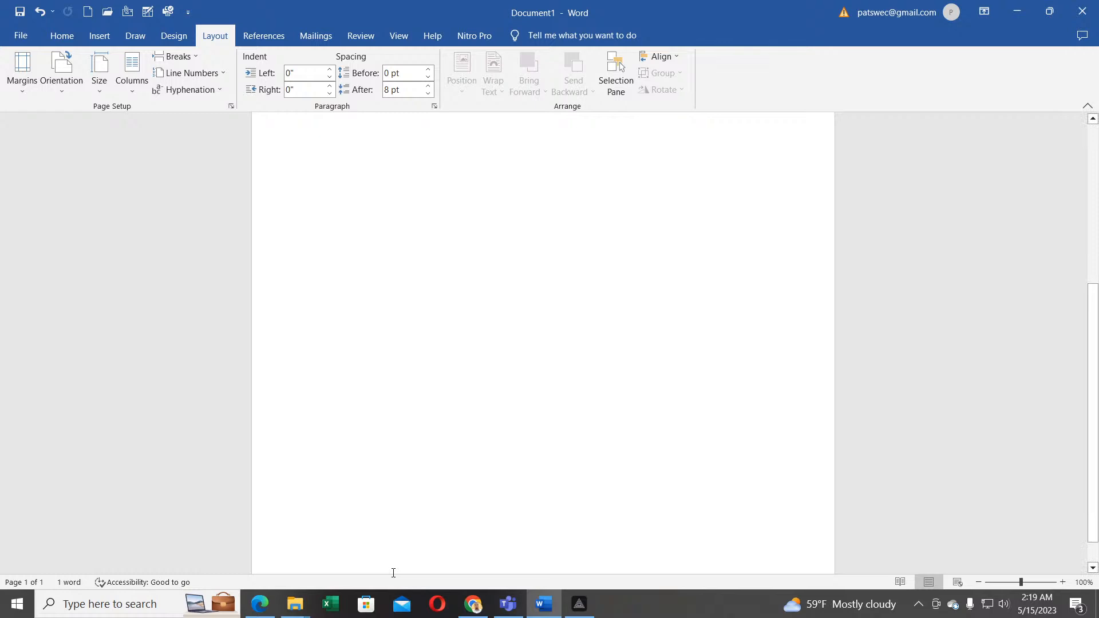
scroll(1001, 421, up, 3)
scroll(1002, 421, up, 3)
scroll(1001, 421, up, 1)
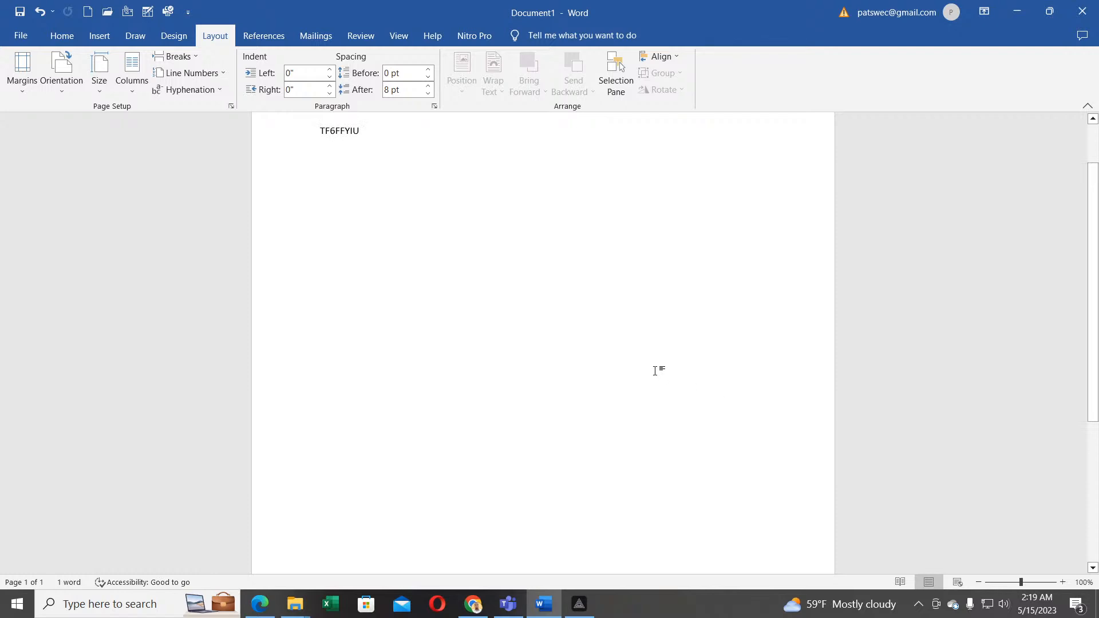
scroll(658, 370, down, 4)
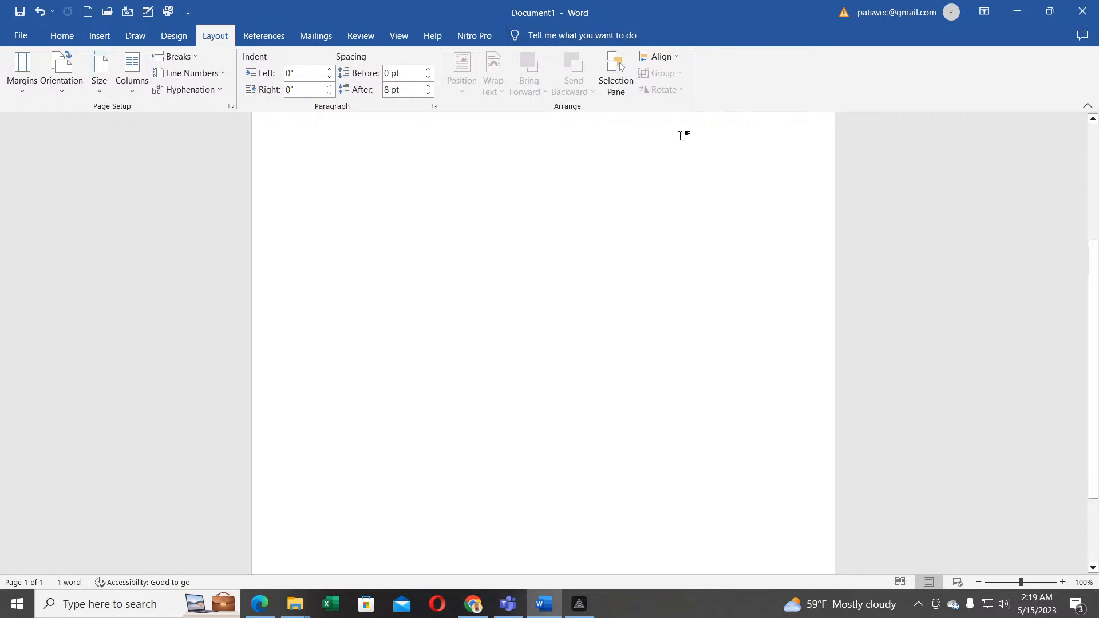
scroll(599, 277, up, 5)
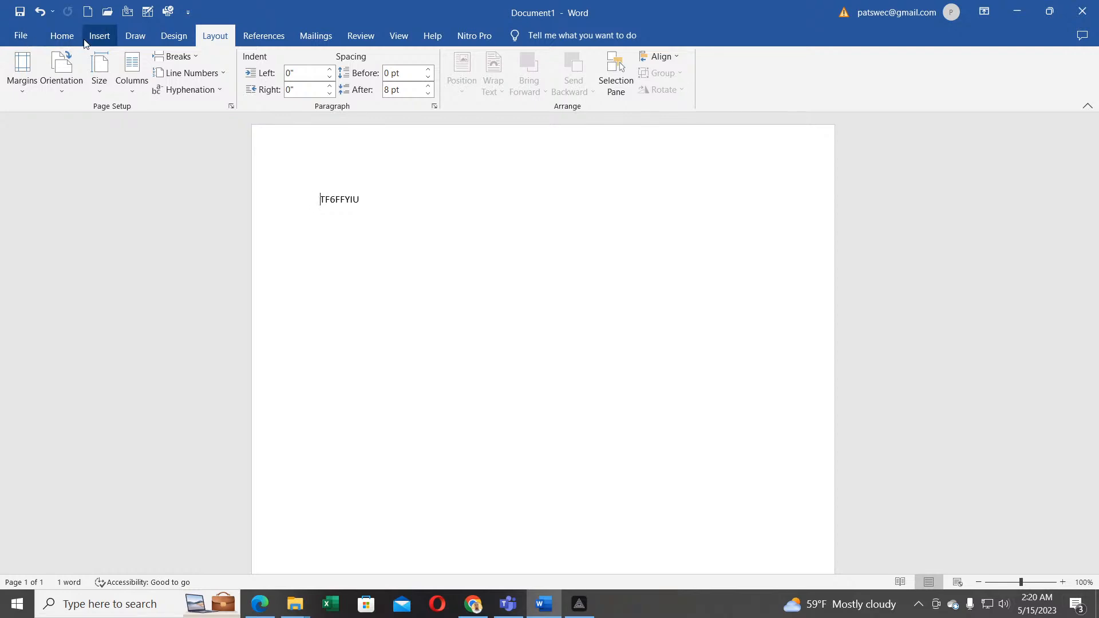
Step: Open the File Home page listing new-document templates and recently opened files
click(20, 36)
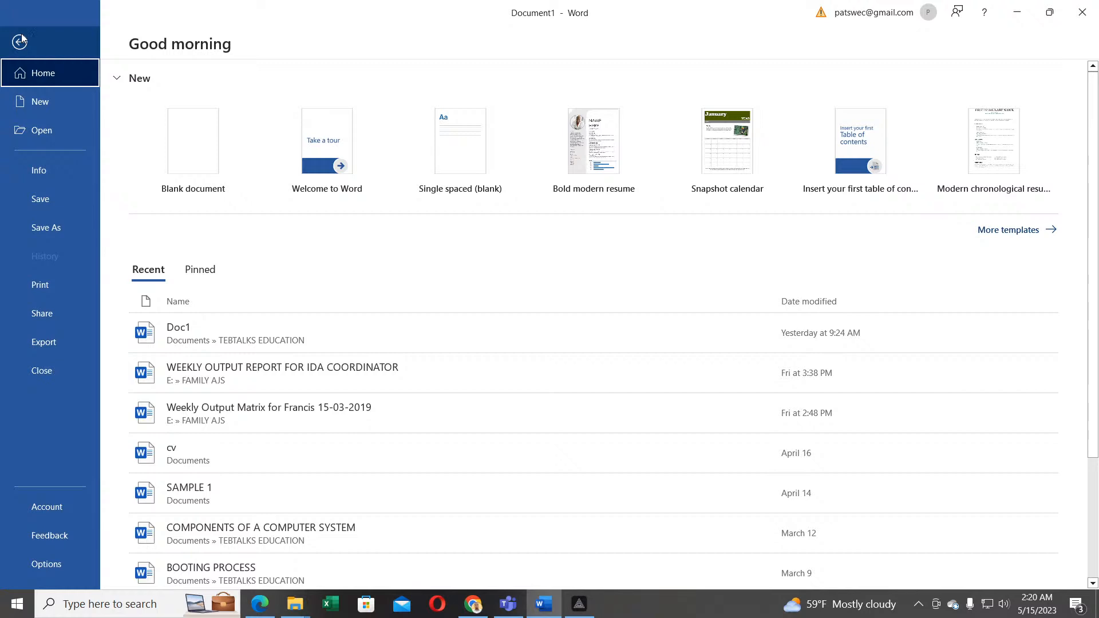
Step: On the Open page, switch the Recent list from Documents to Folders, showing TEBTALKS EDUCATION and FAMILY AJS
click(47, 101)
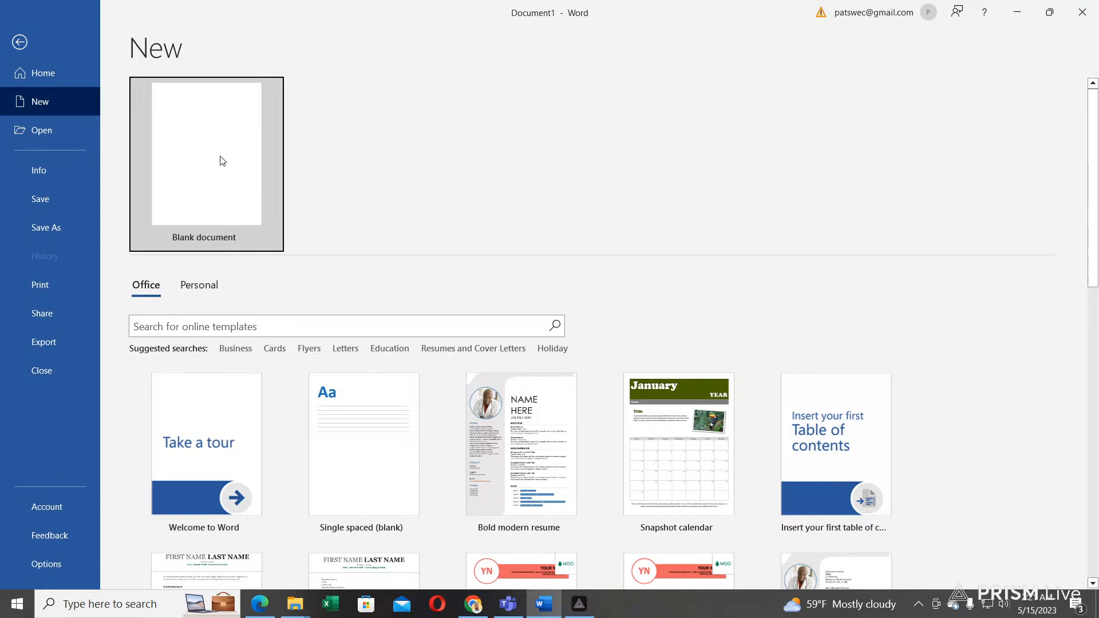
click(50, 131)
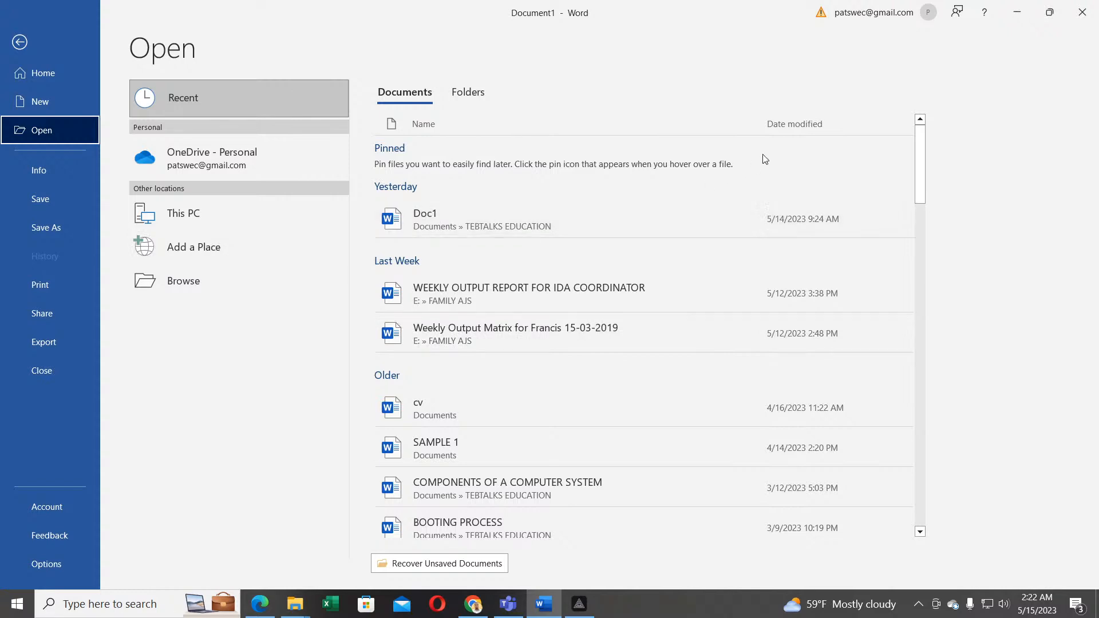
click(458, 96)
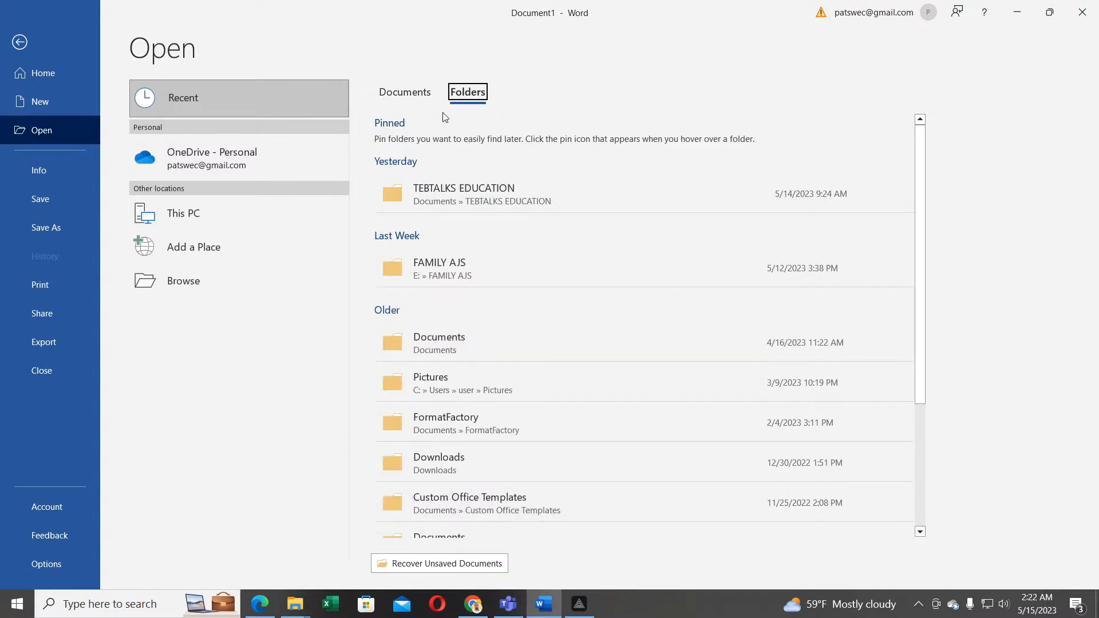
click(397, 97)
click(456, 97)
click(421, 97)
click(465, 97)
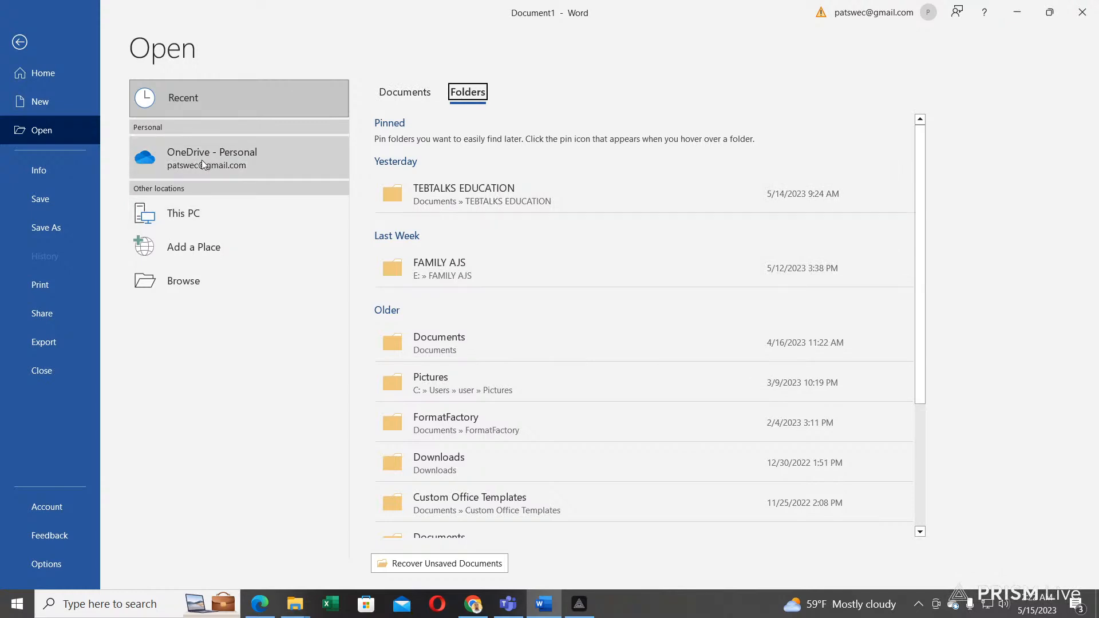
click(187, 283)
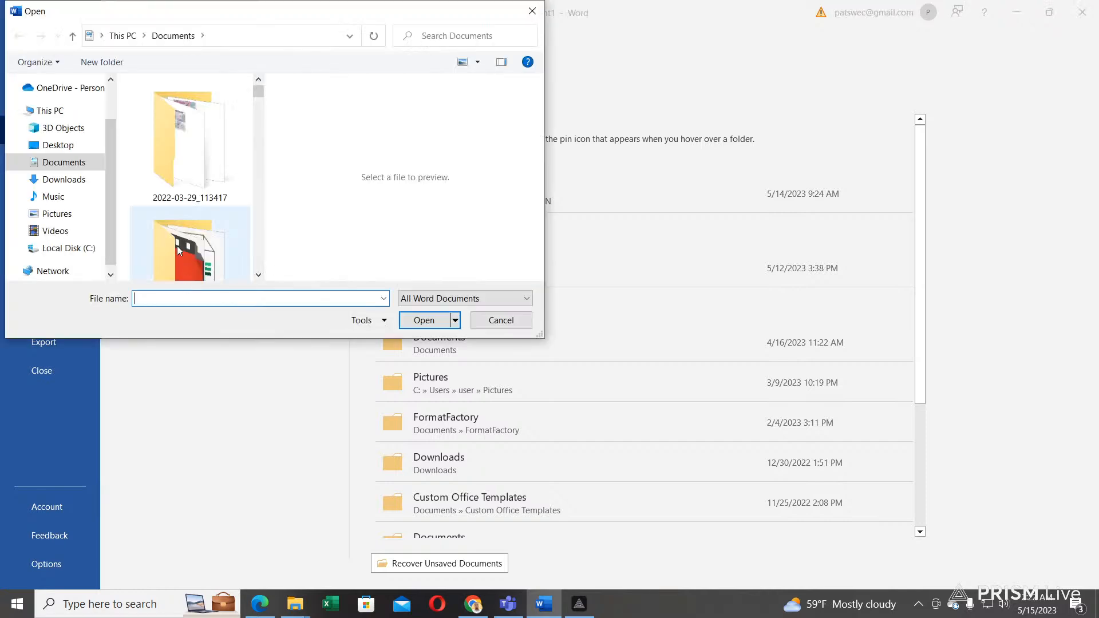
drag(287, 15, 438, 63)
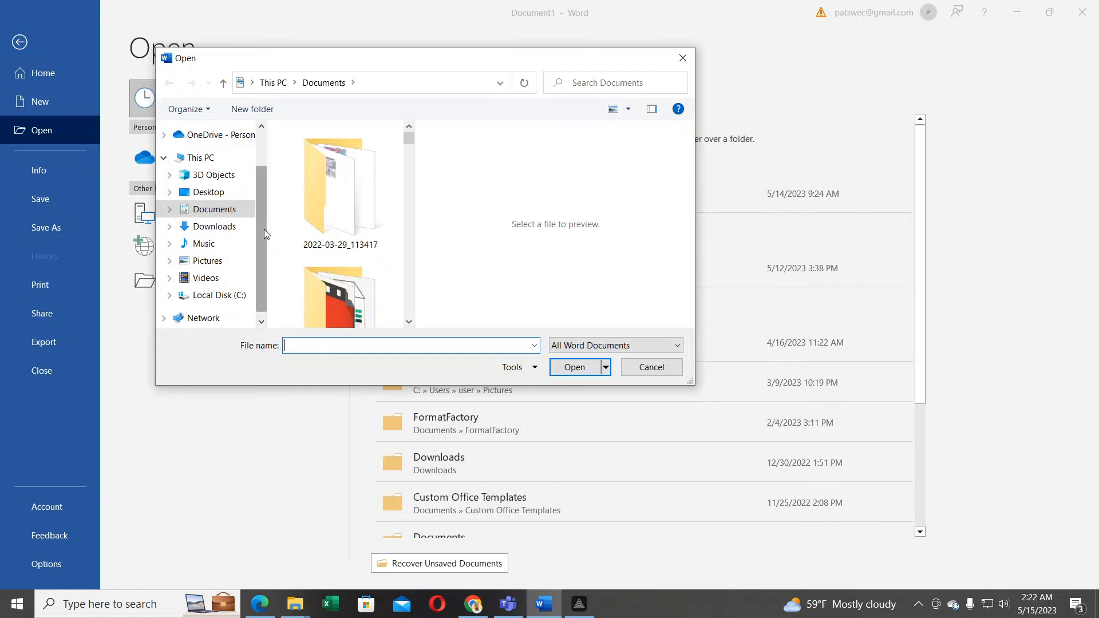
drag(260, 249, 257, 207)
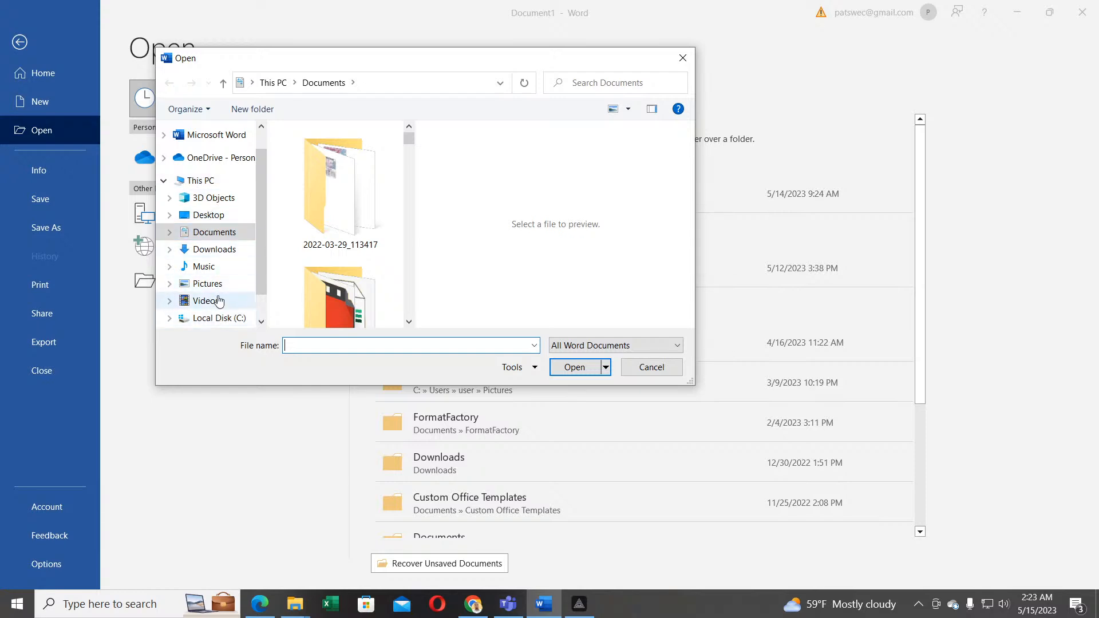
scroll(224, 303, down, 1)
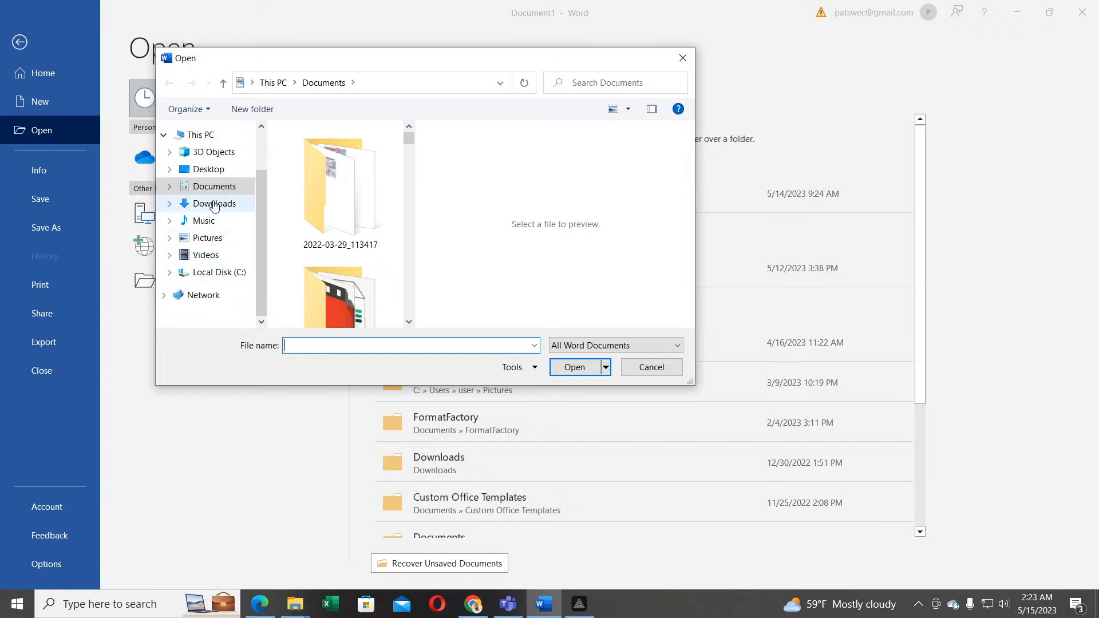
scroll(347, 261, down, 5)
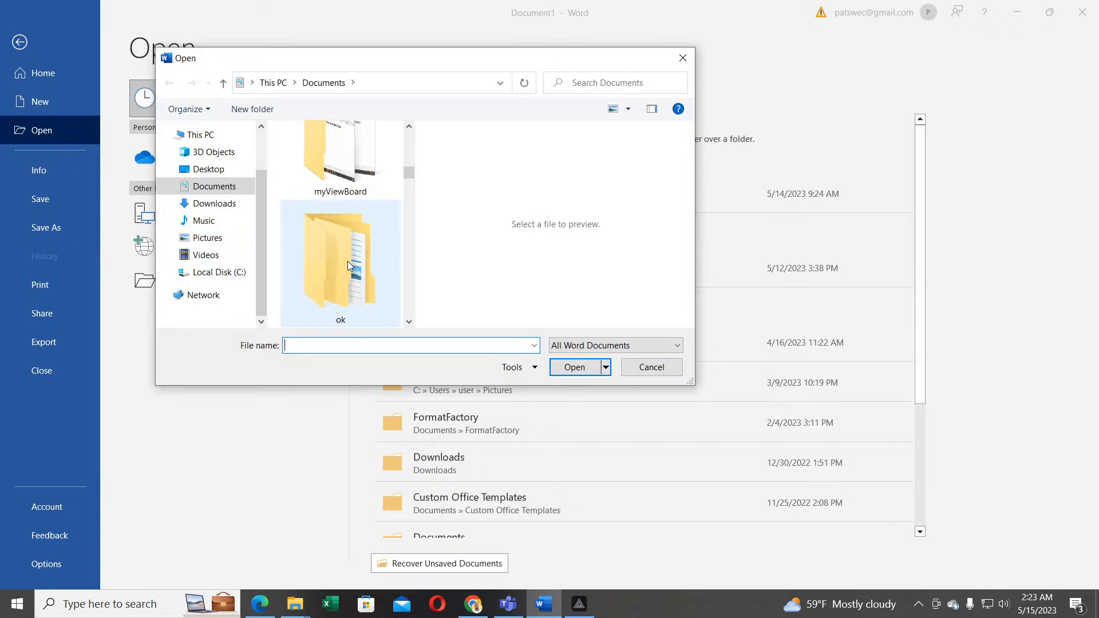
scroll(348, 261, up, 1)
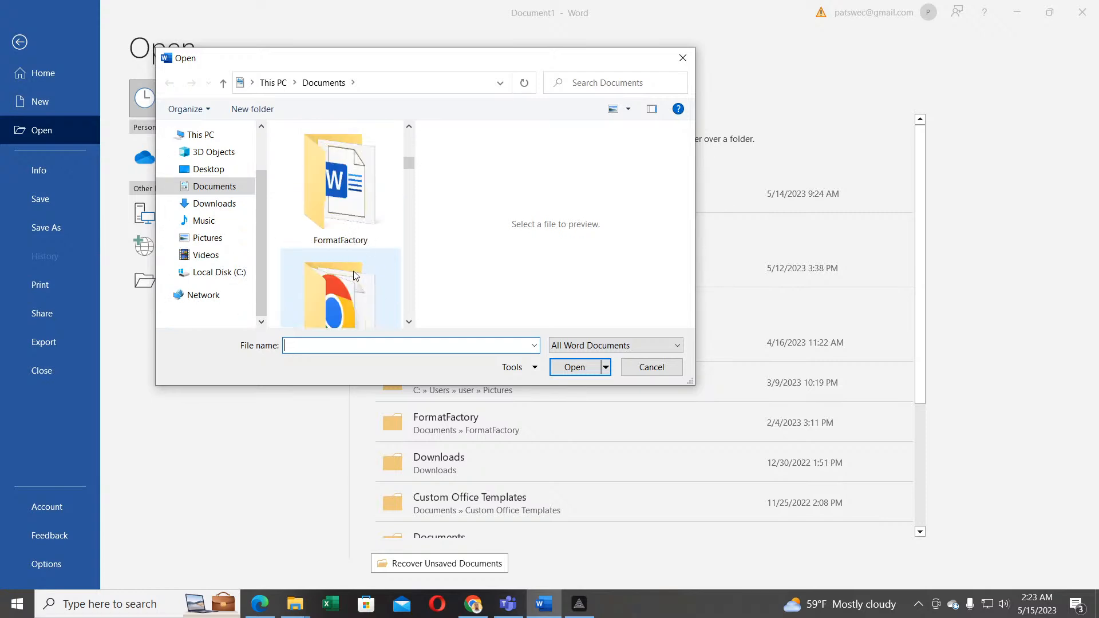
scroll(354, 274, down, 6)
scroll(353, 275, down, 5)
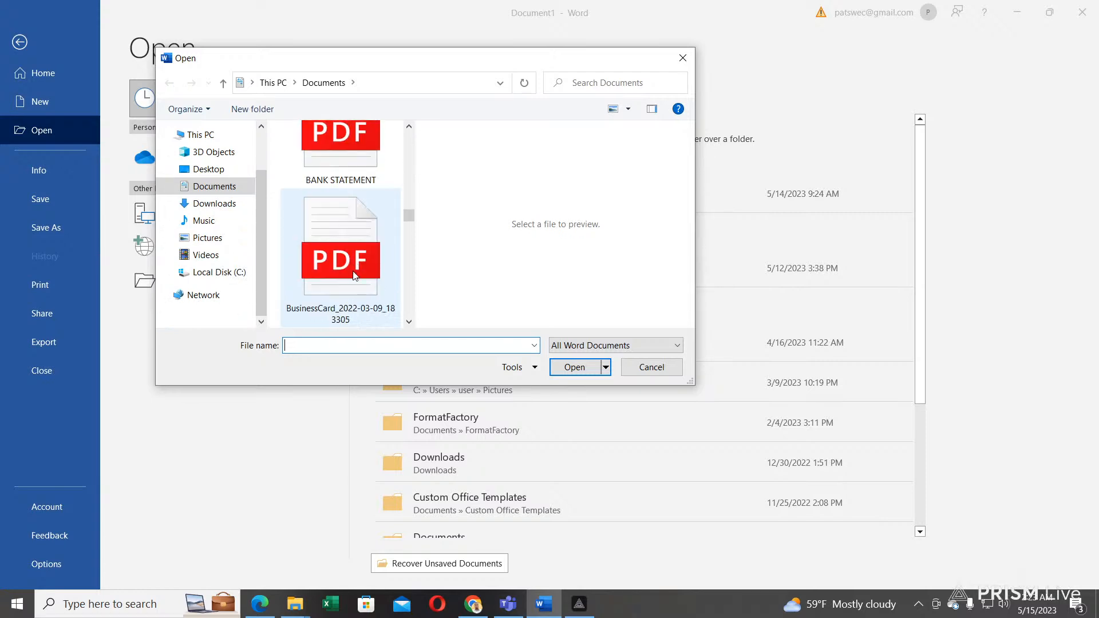
scroll(353, 276, up, 1)
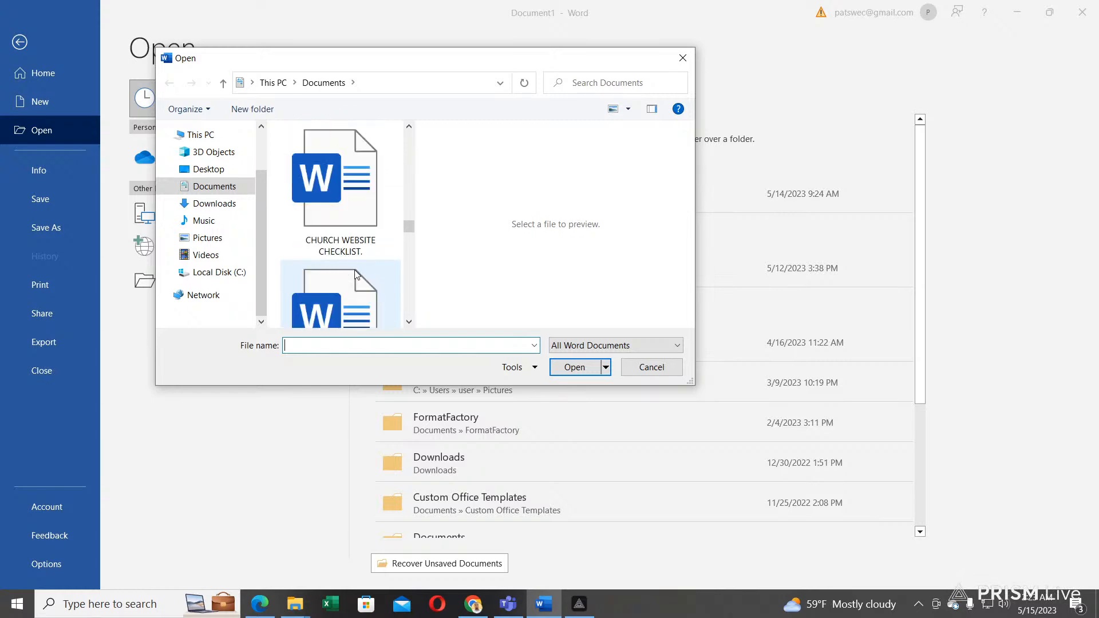
scroll(355, 275, down, 3)
scroll(356, 274, up, 1)
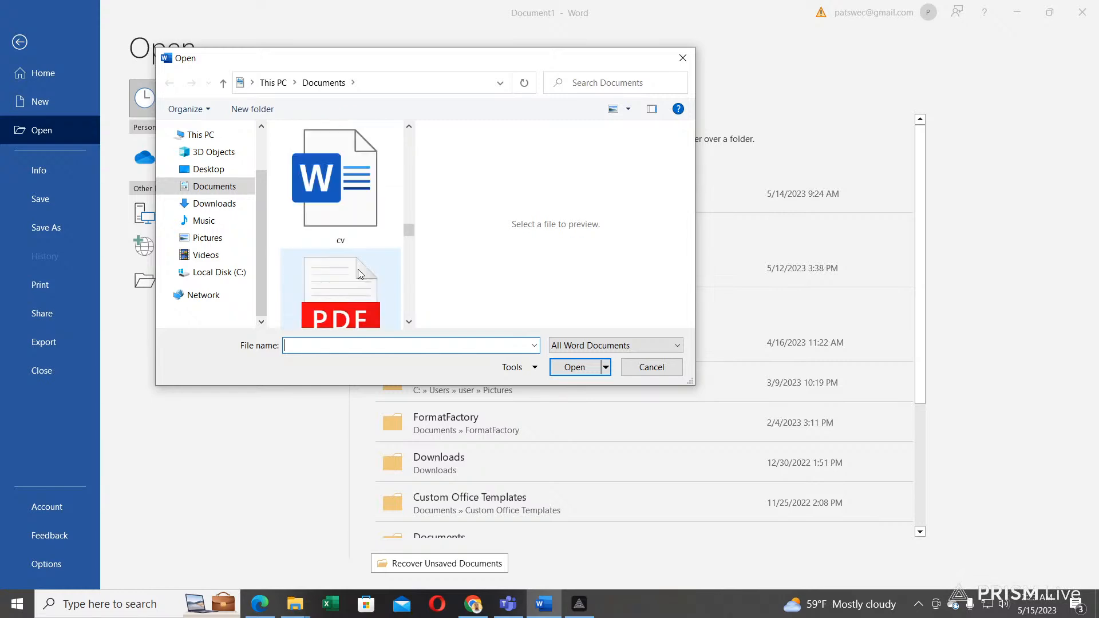
scroll(359, 274, up, 2)
scroll(361, 274, down, 1)
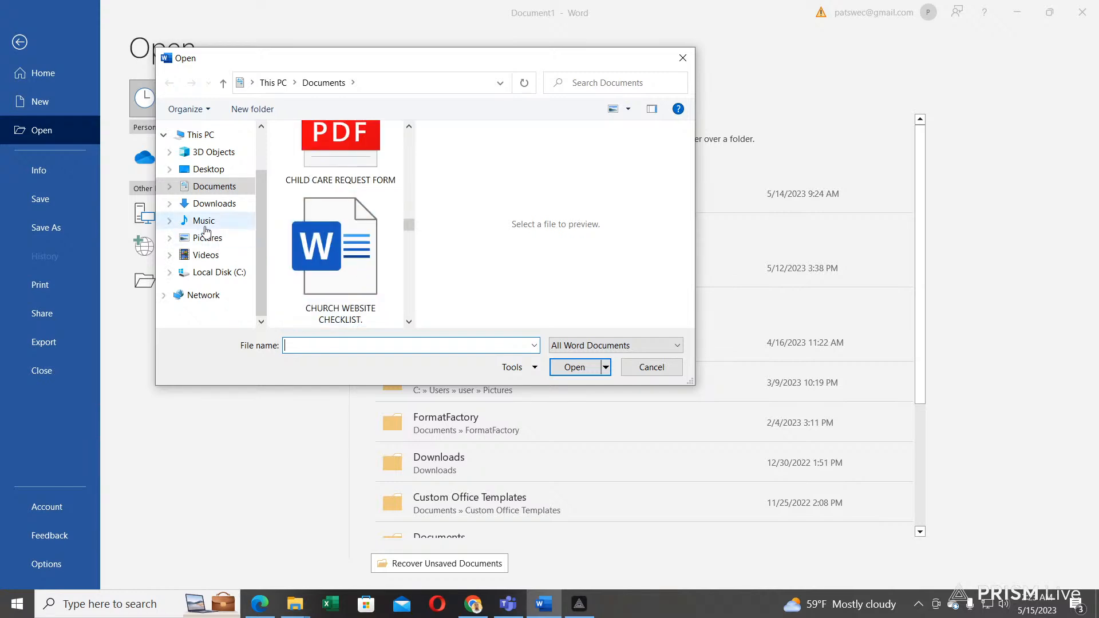
scroll(305, 297, down, 4)
scroll(305, 296, down, 8)
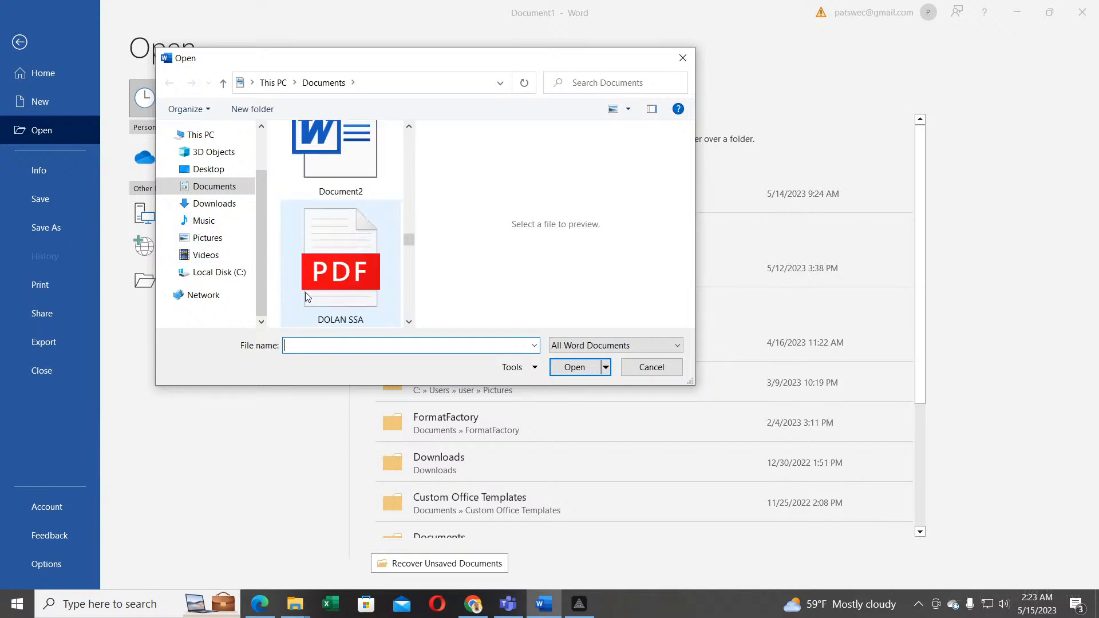
scroll(307, 291, down, 2)
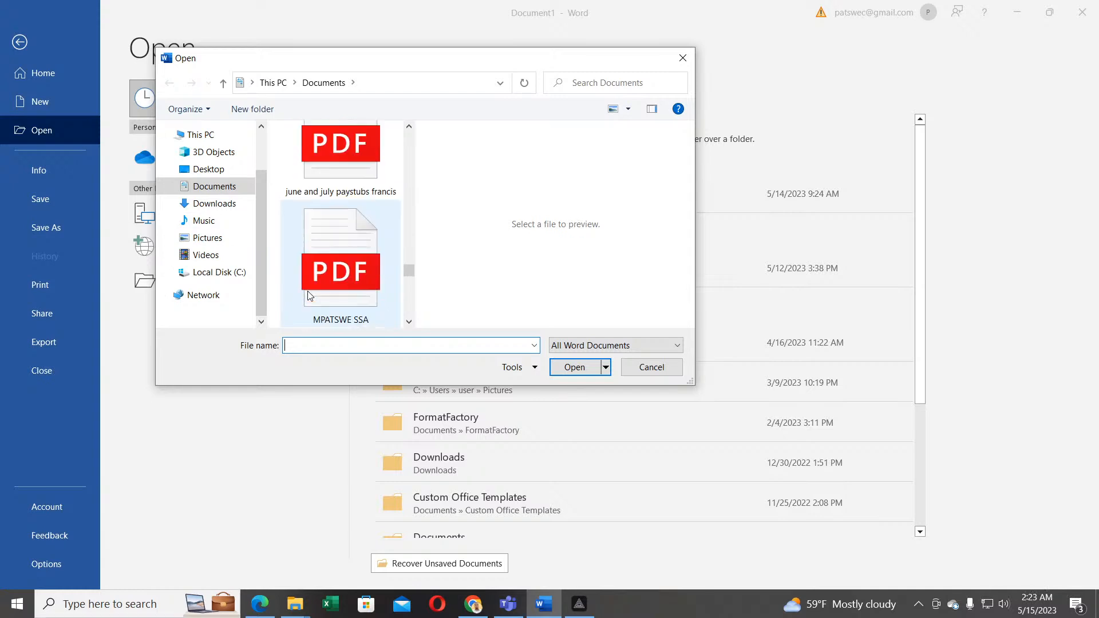
scroll(308, 291, up, 4)
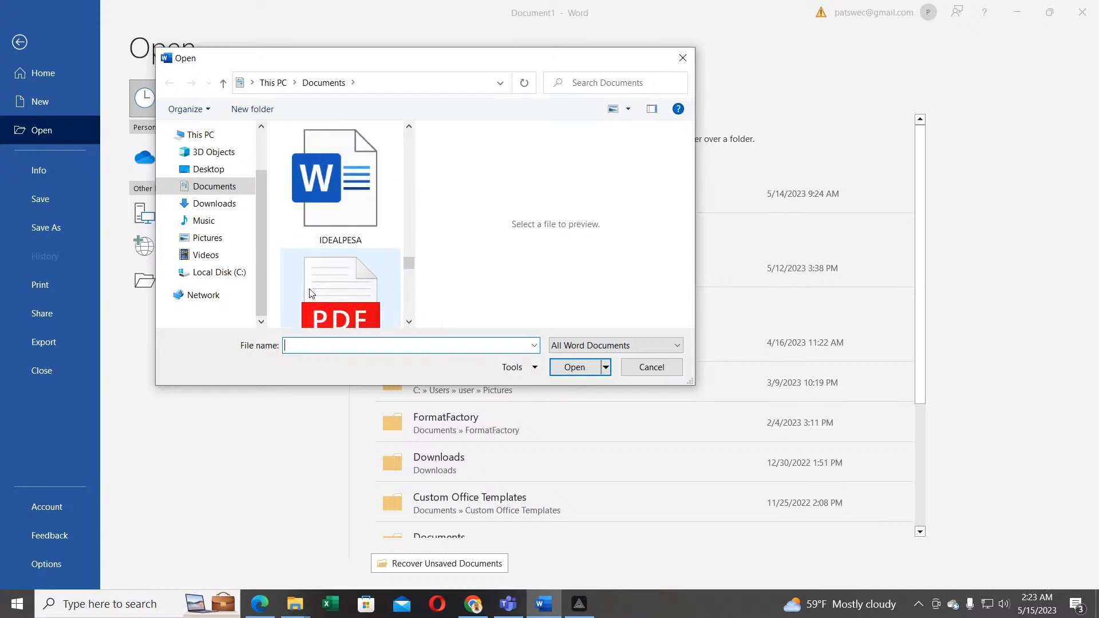
scroll(309, 294, down, 6)
scroll(312, 294, down, 2)
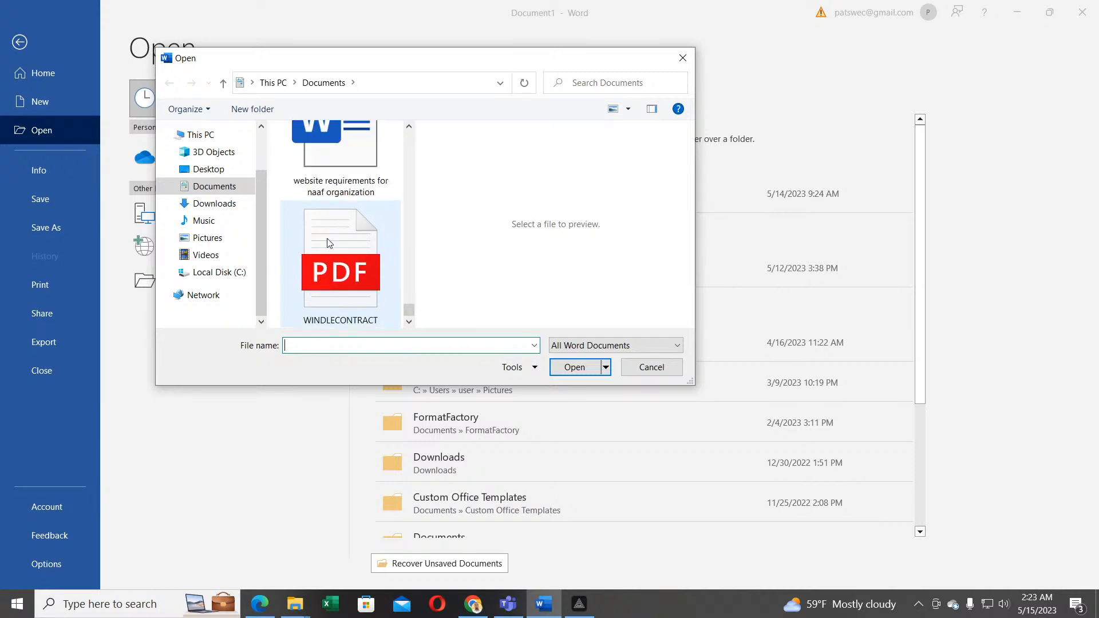
scroll(363, 298, up, 3)
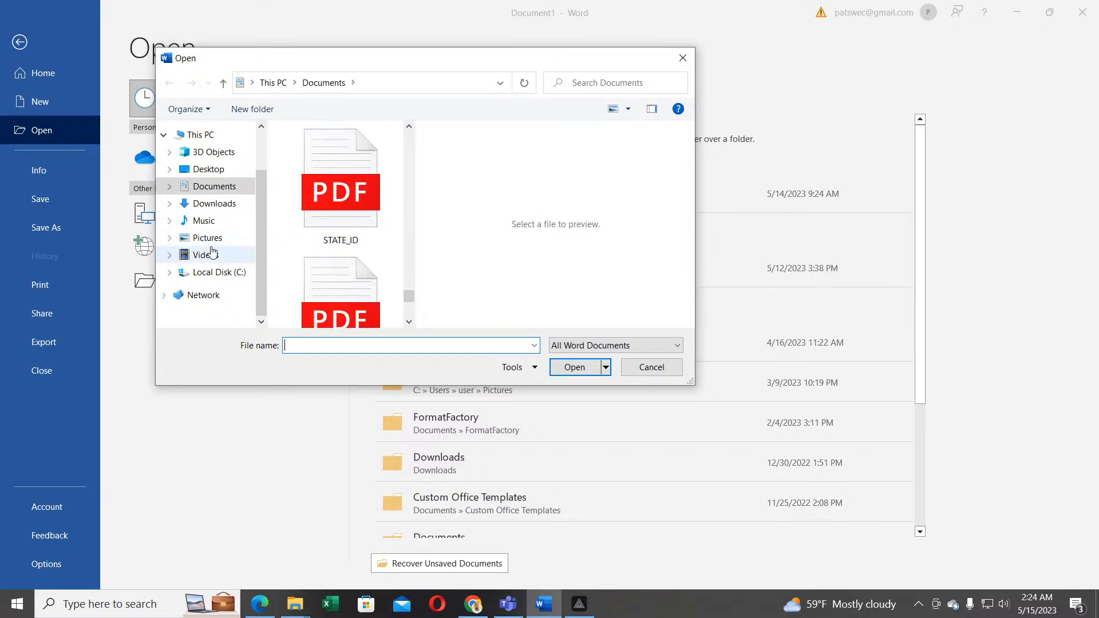
Step: Go to the Downloads folder and select the BIOLOGY SYLLABUS Word file
click(227, 205)
scroll(337, 264, up, 5)
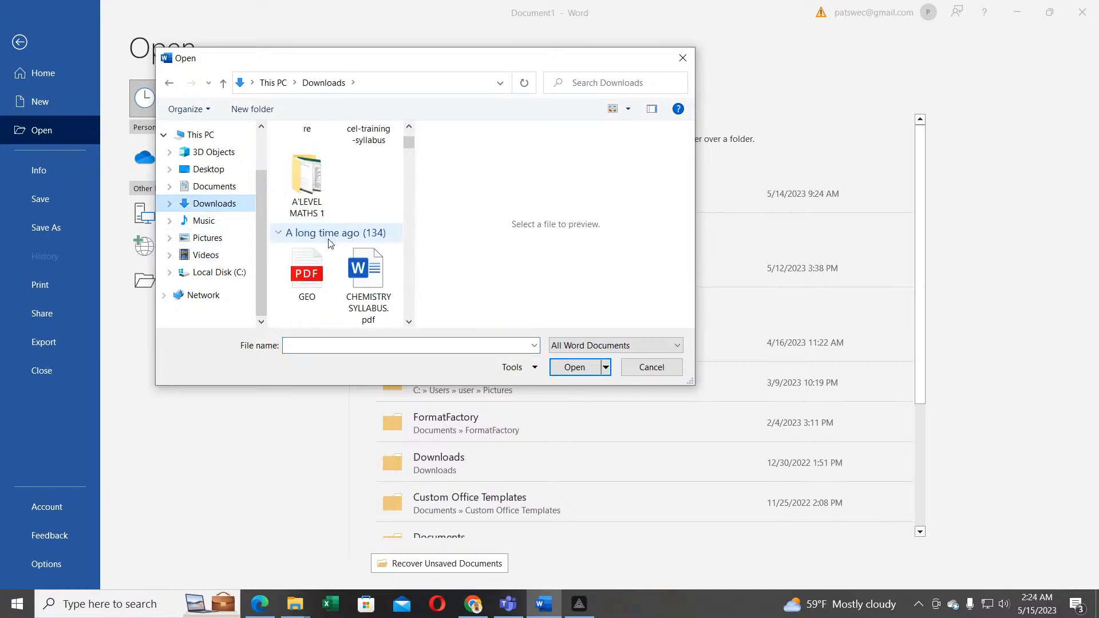
scroll(336, 264, down, 5)
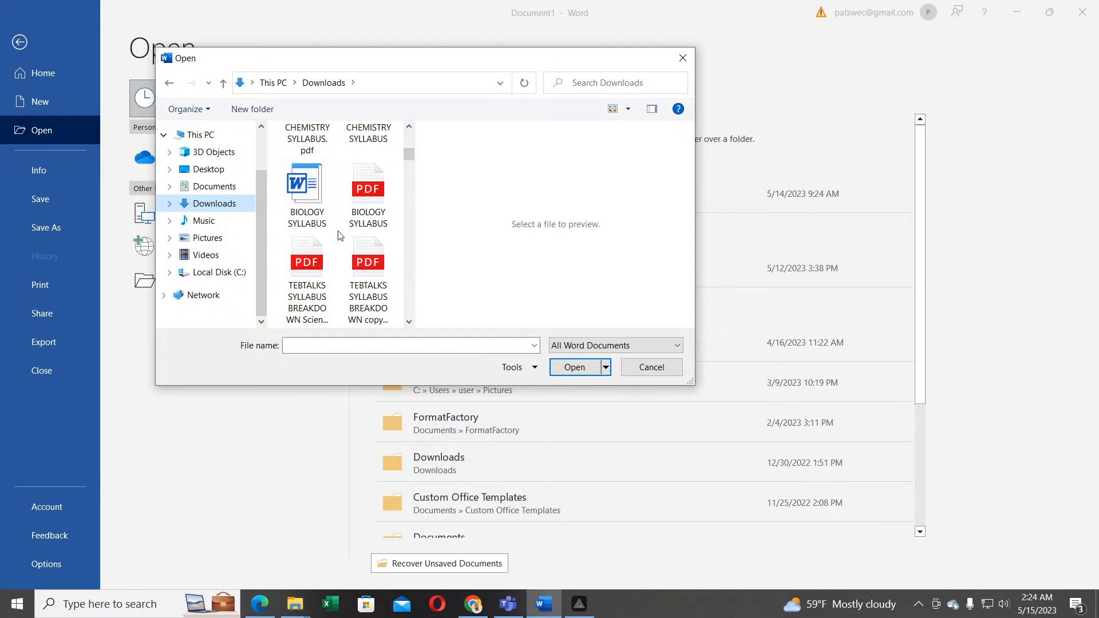
click(307, 202)
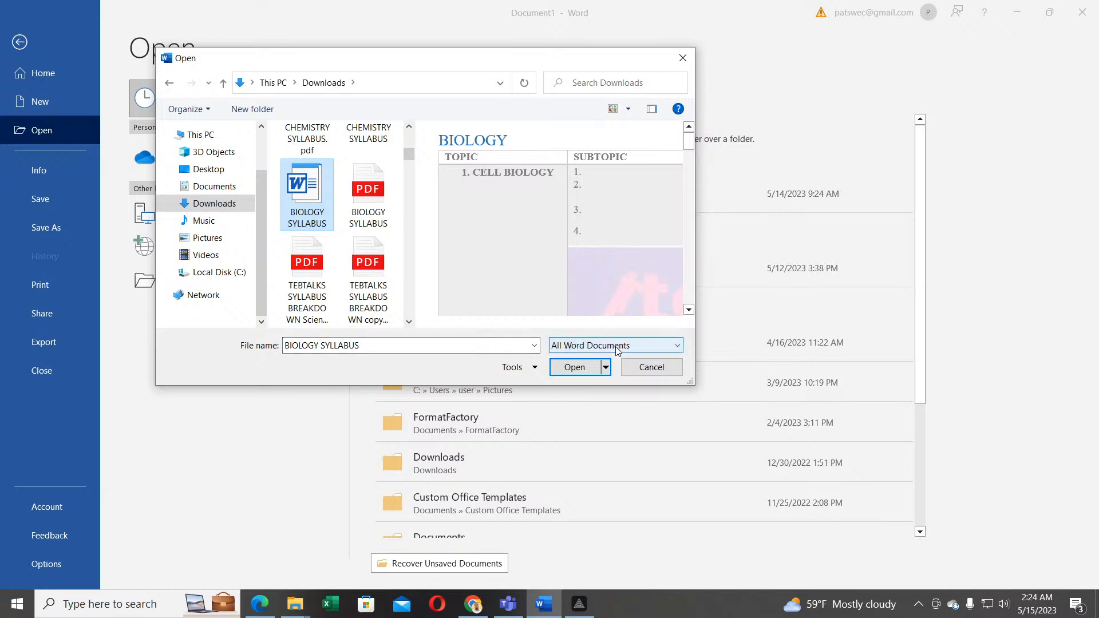
Step: Open BIOLOGY SYLLABUS and scroll down through its topic and subtopic table
click(580, 375)
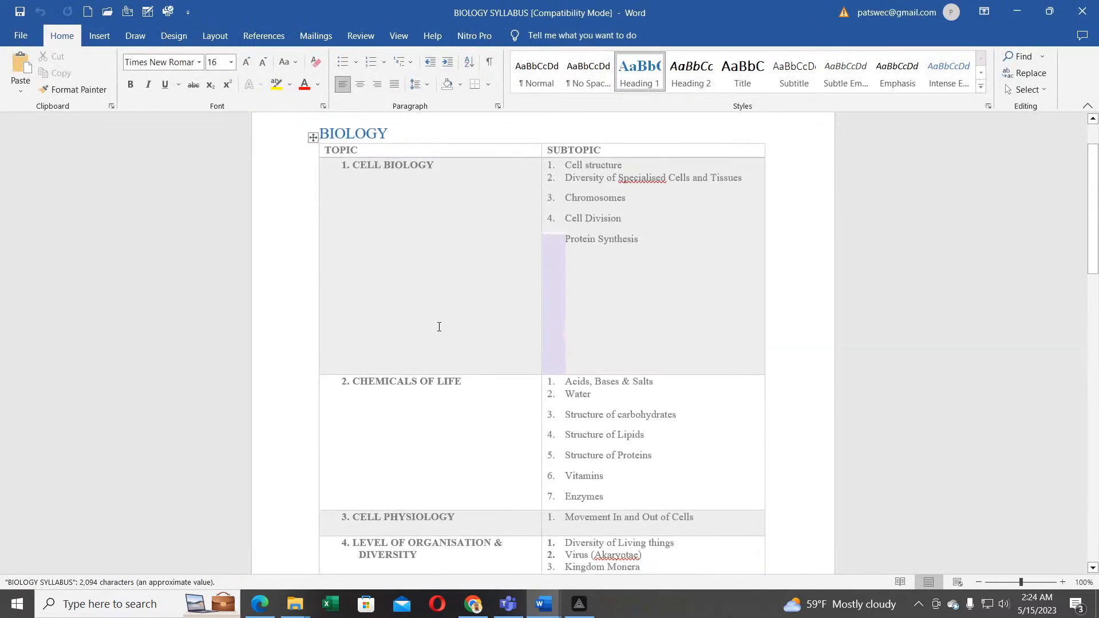
scroll(439, 327, down, 5)
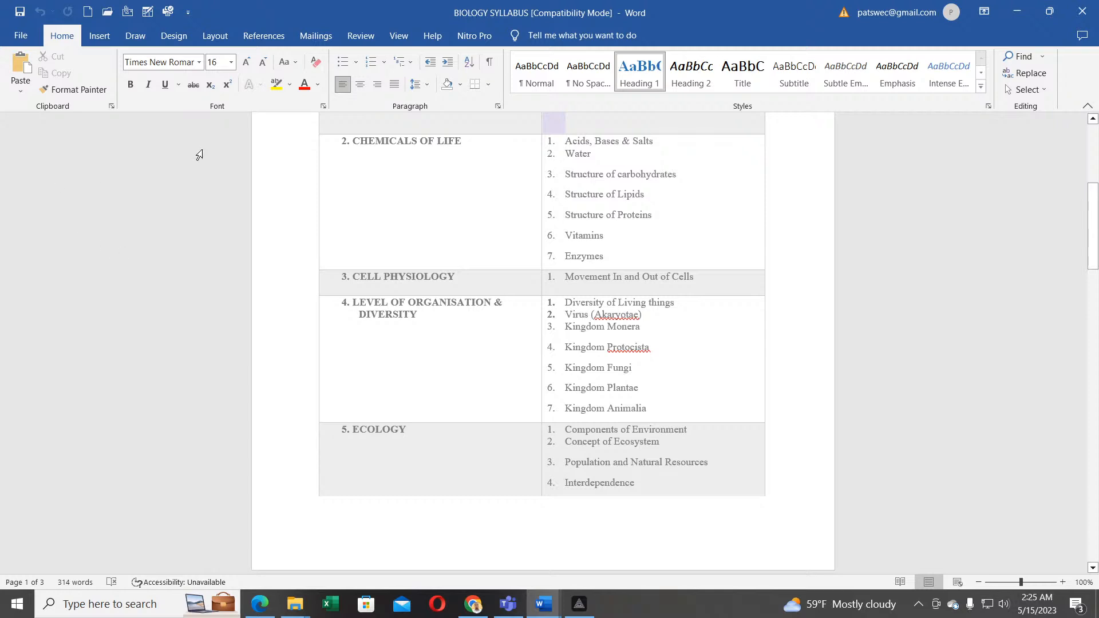
Step: Show the File Info page for BIOLOGY SYLLABUS with its 117KB, 3 pages, 314 words properties
click(21, 38)
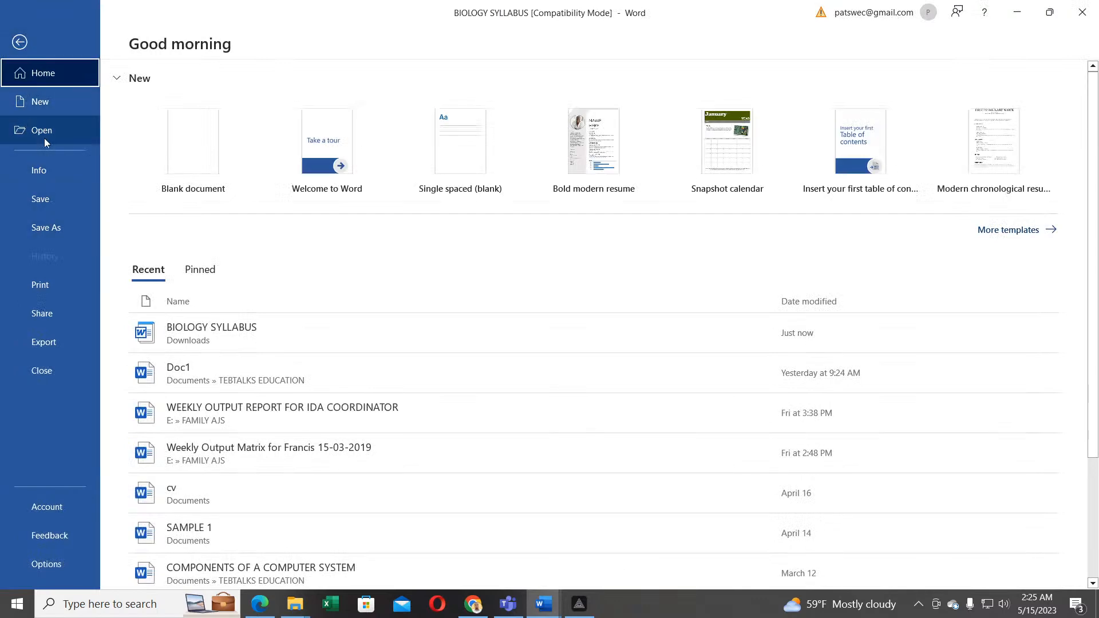
click(42, 172)
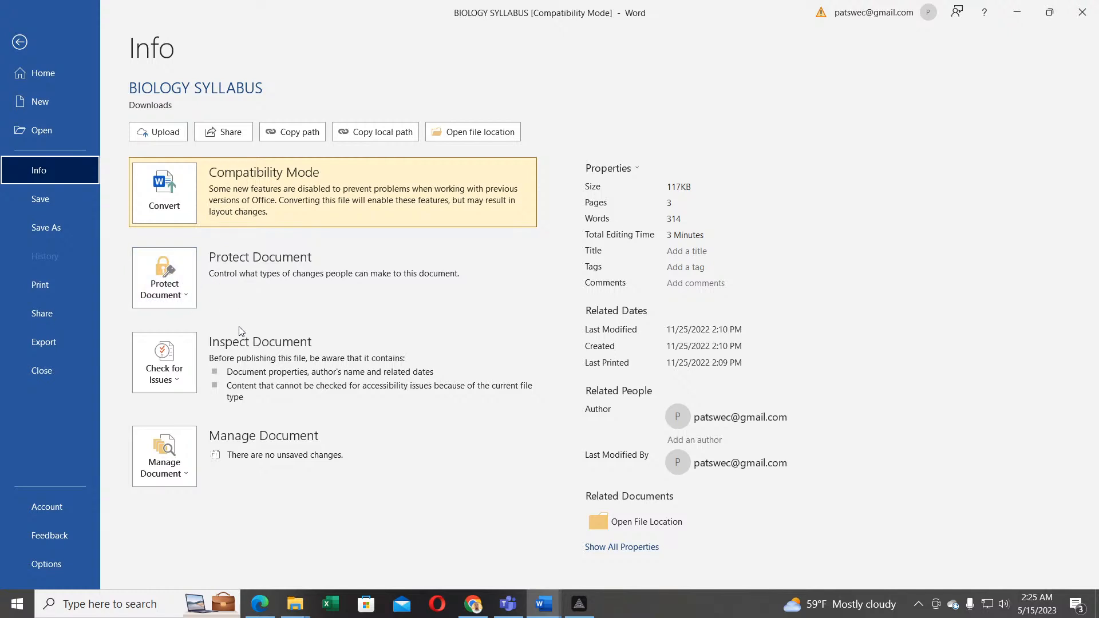
Step: View the Protect Document choices, dismiss them, and go back to the BIOLOGY SYLLABUS document
click(187, 296)
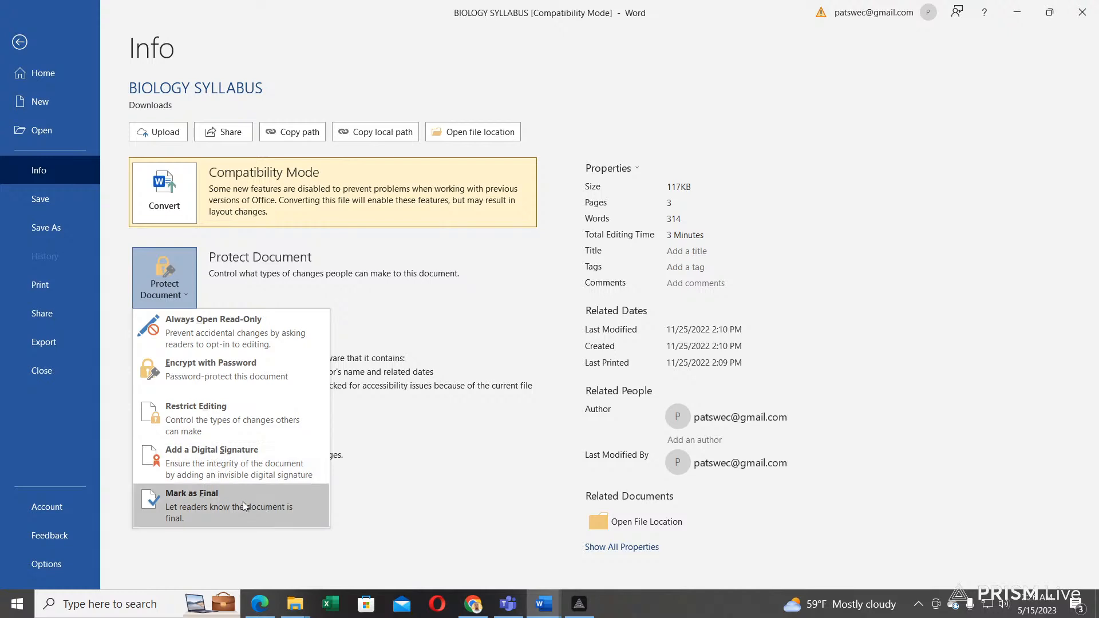
key(Escape)
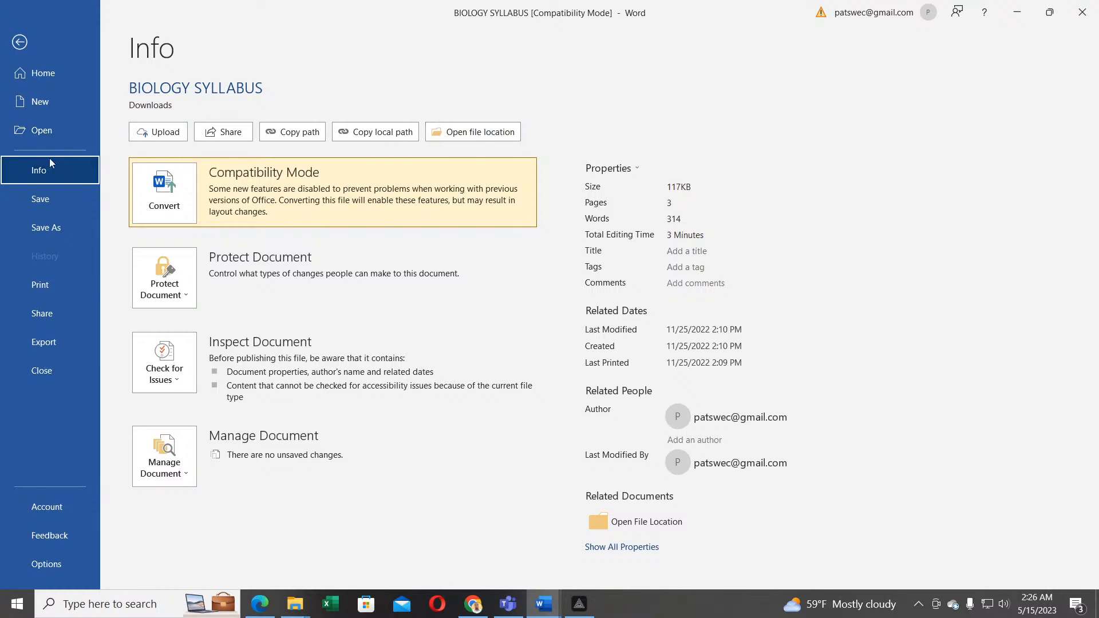
click(16, 42)
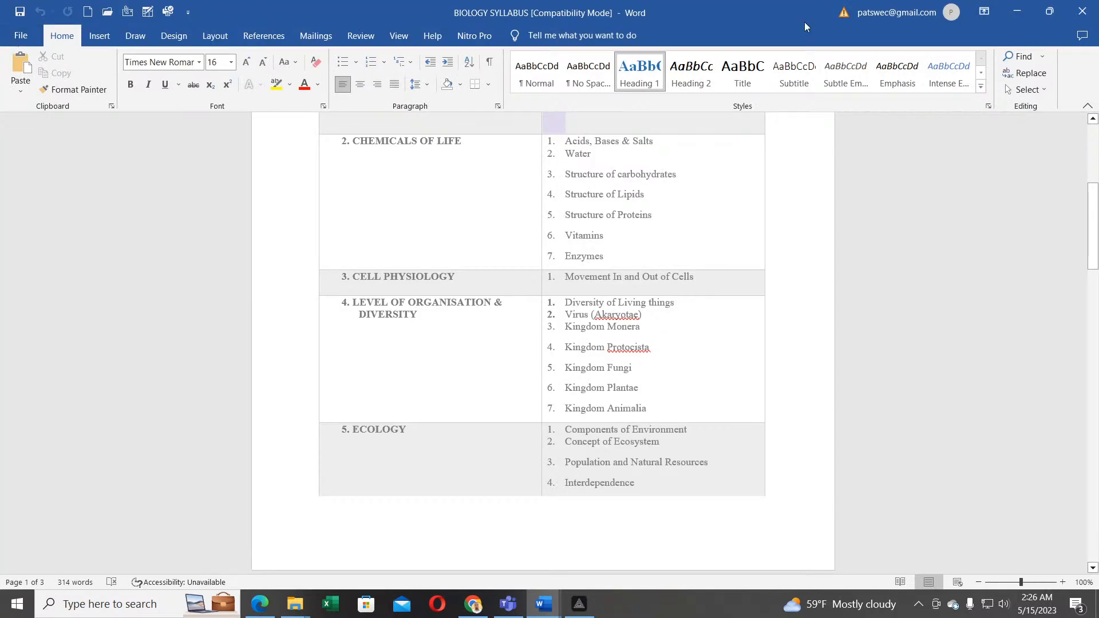
Step: Create a new blank document and show its Info page
click(20, 35)
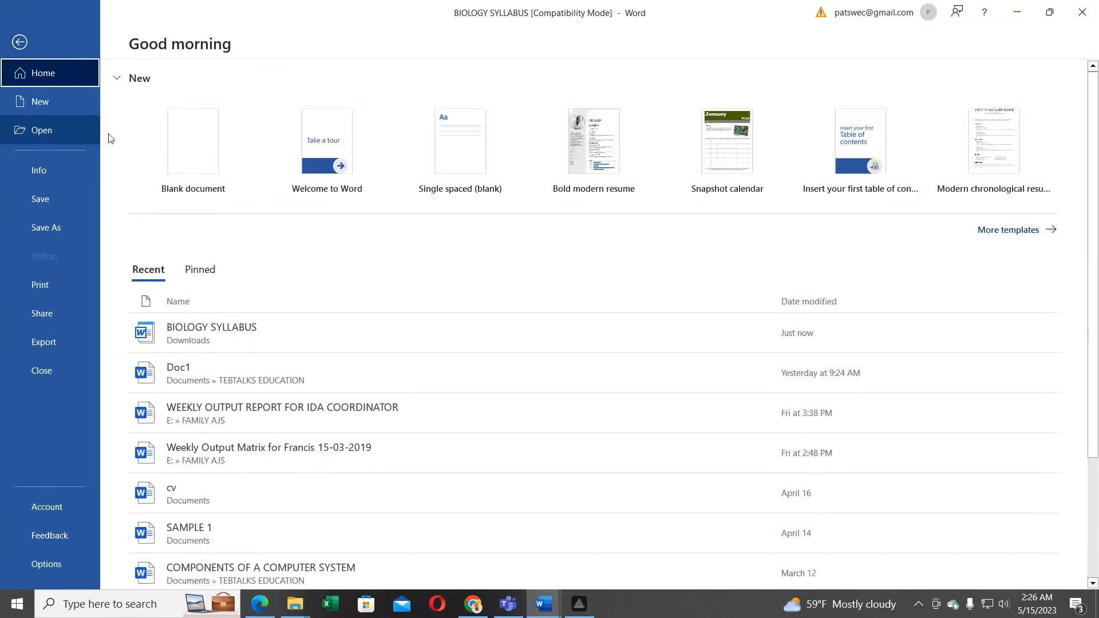
click(203, 142)
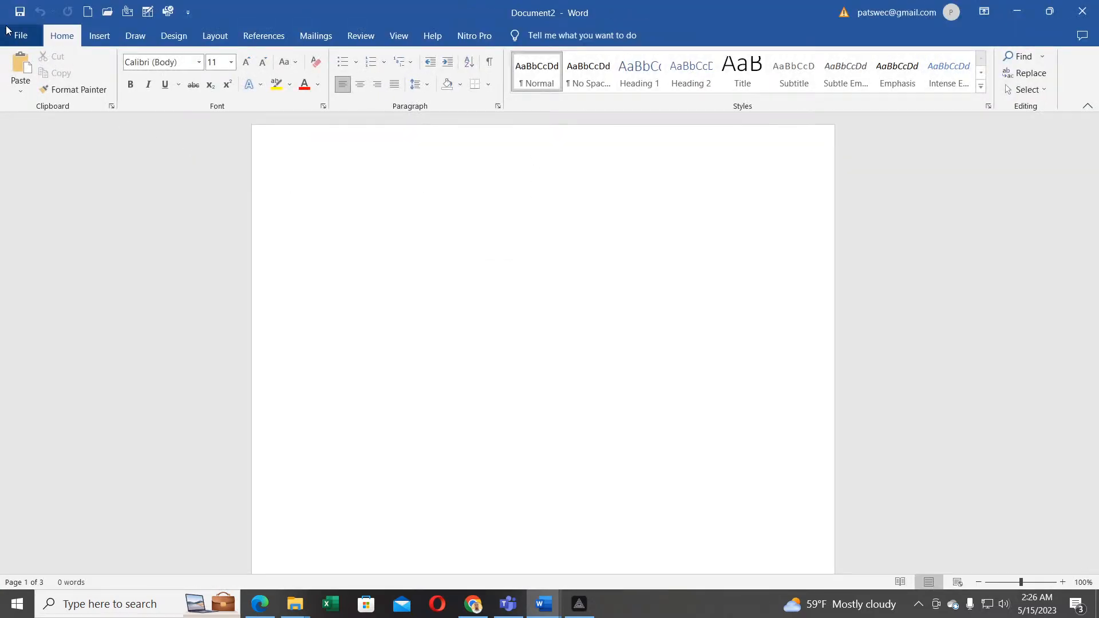
click(21, 36)
click(37, 168)
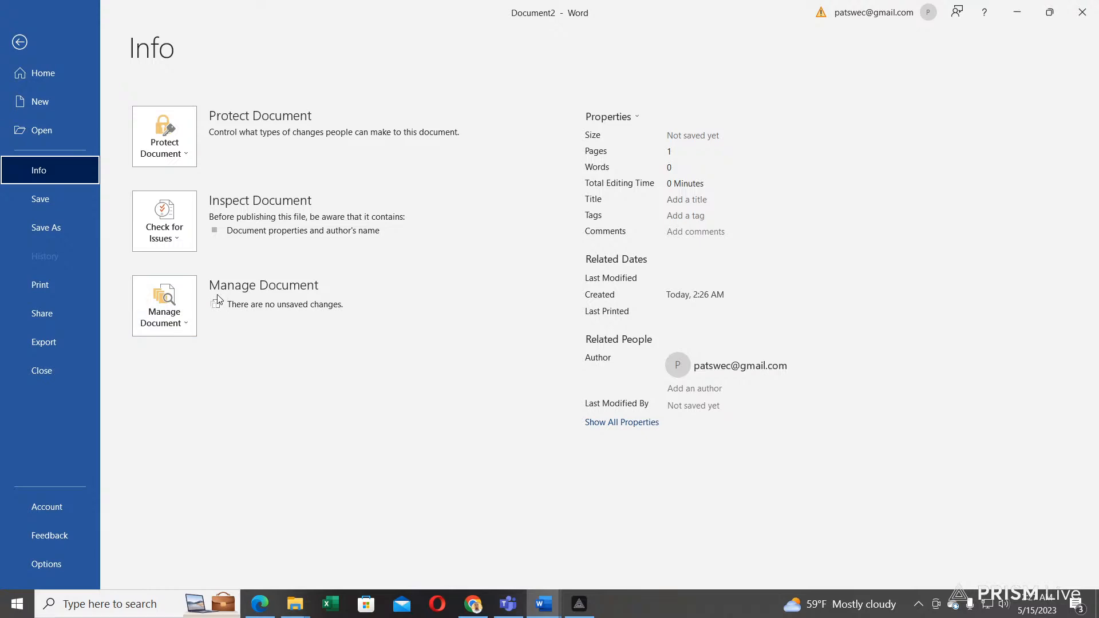
Step: Look at the Protect Document options, close them, and show the Check for Issues menu
click(185, 156)
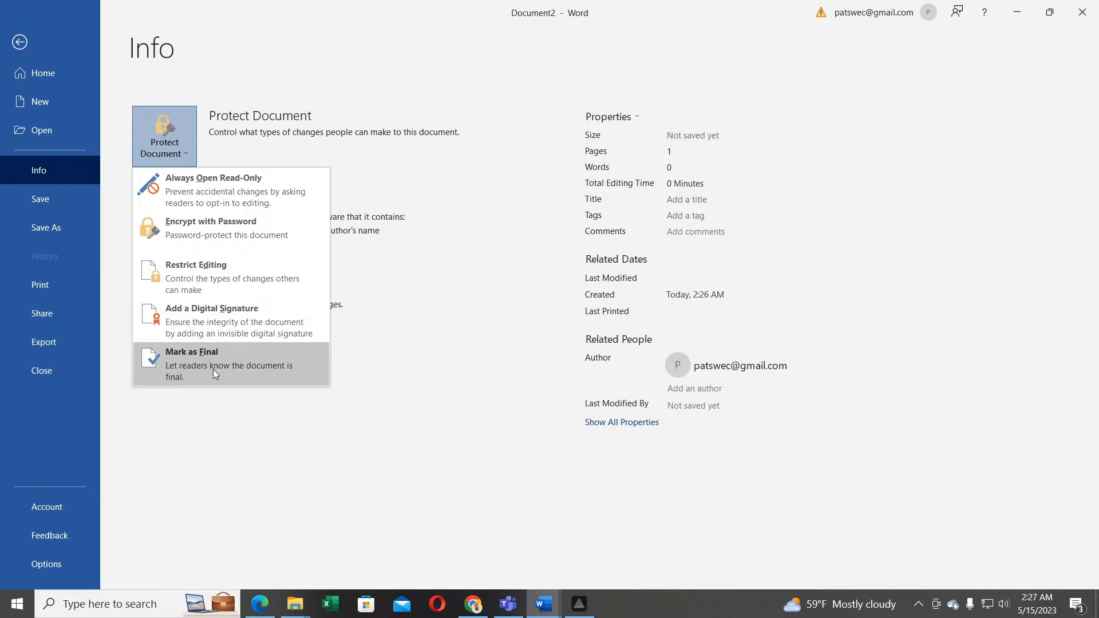
click(380, 358)
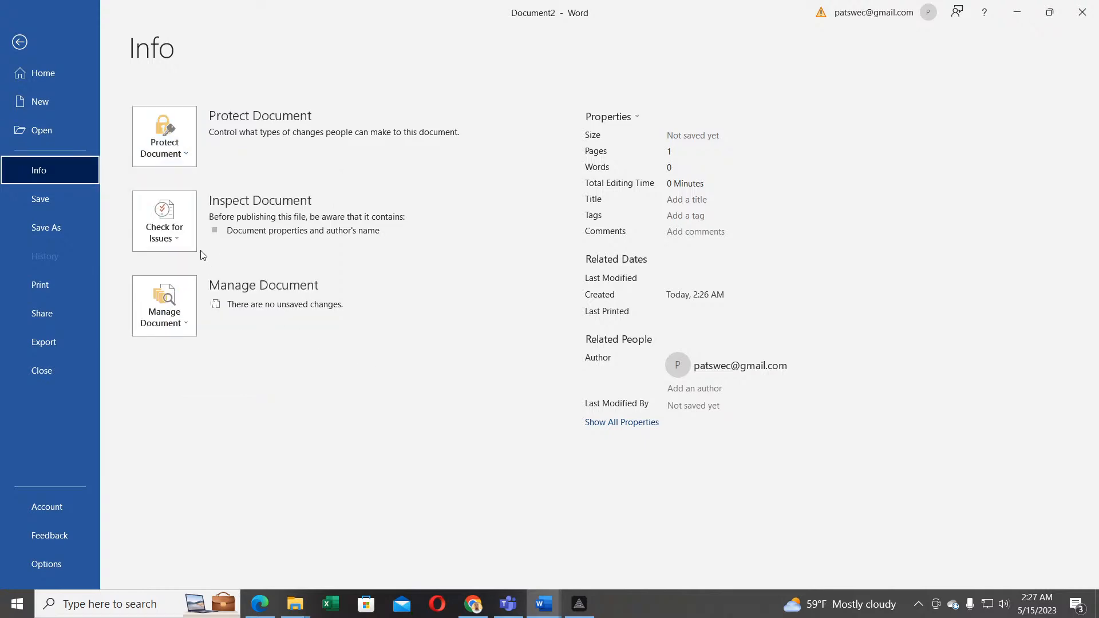
click(174, 240)
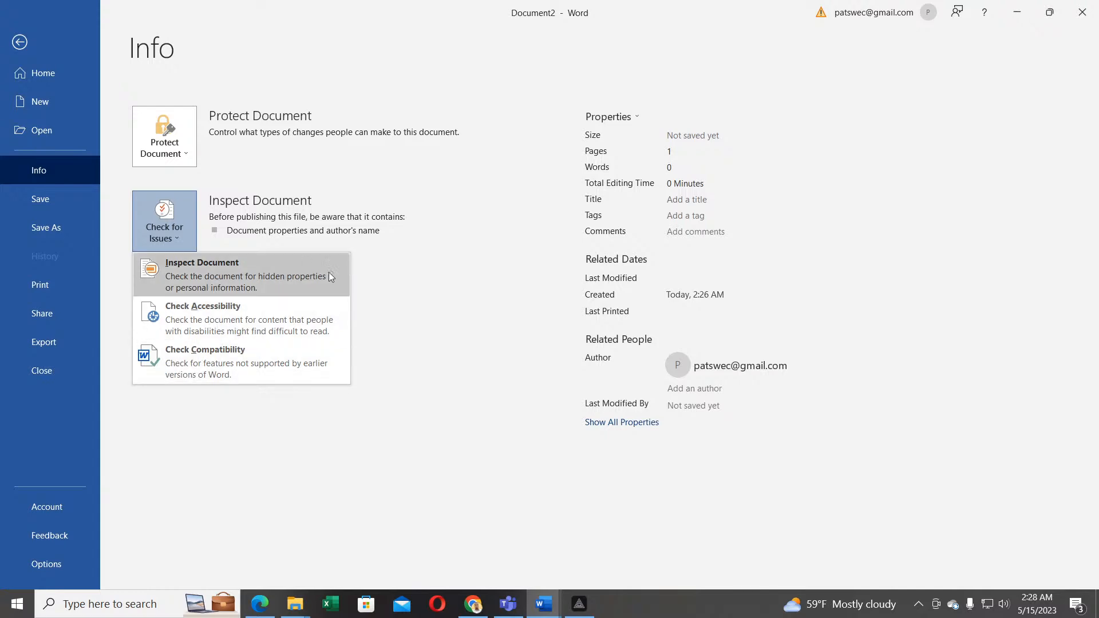
key(Escape)
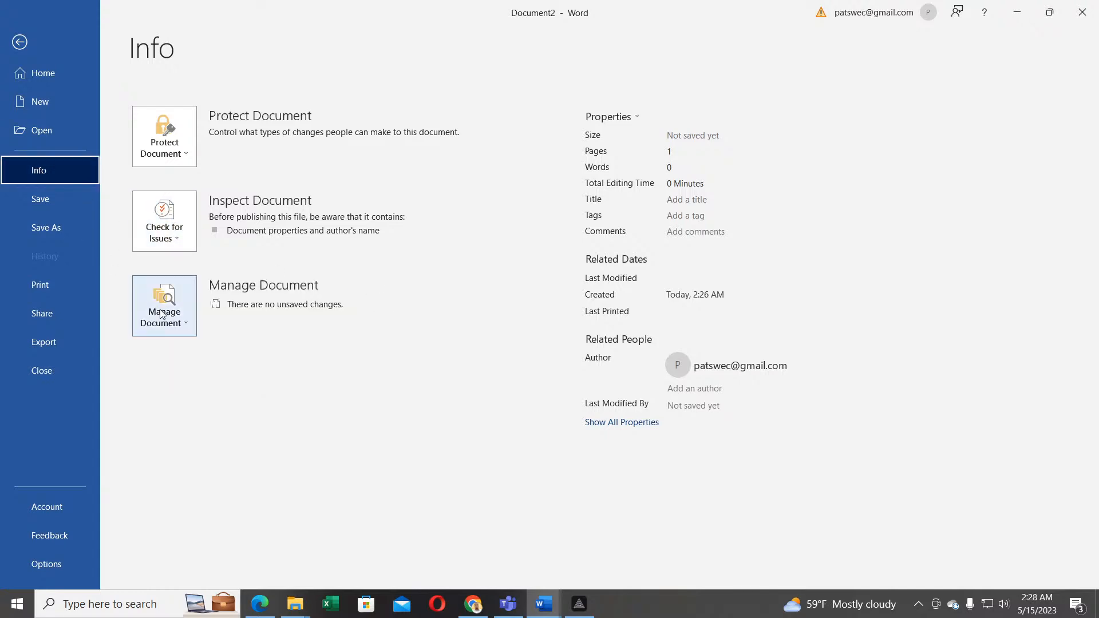
click(182, 324)
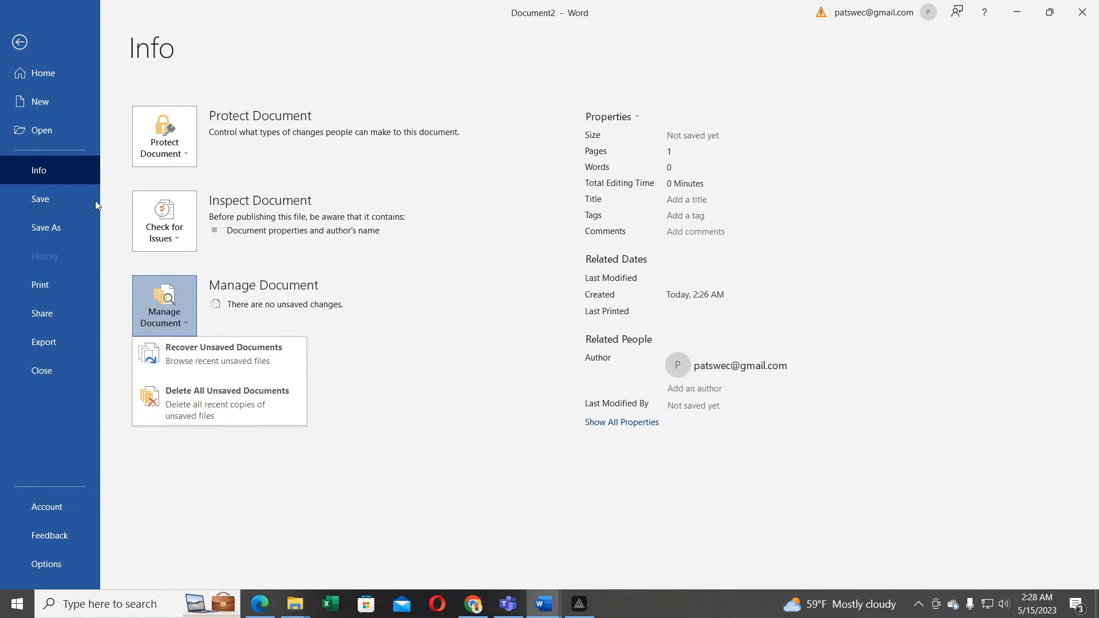
click(183, 156)
click(183, 155)
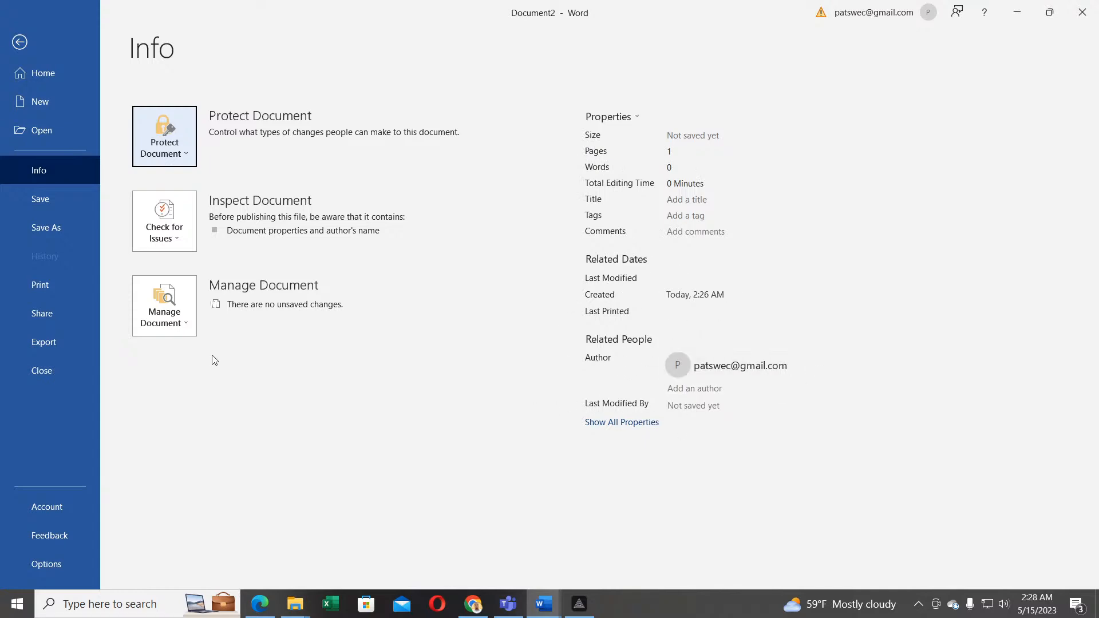
Step: Show the Save As page for Document2 with recent locations like Downloads and TEBTALKS EDUCATION
click(40, 205)
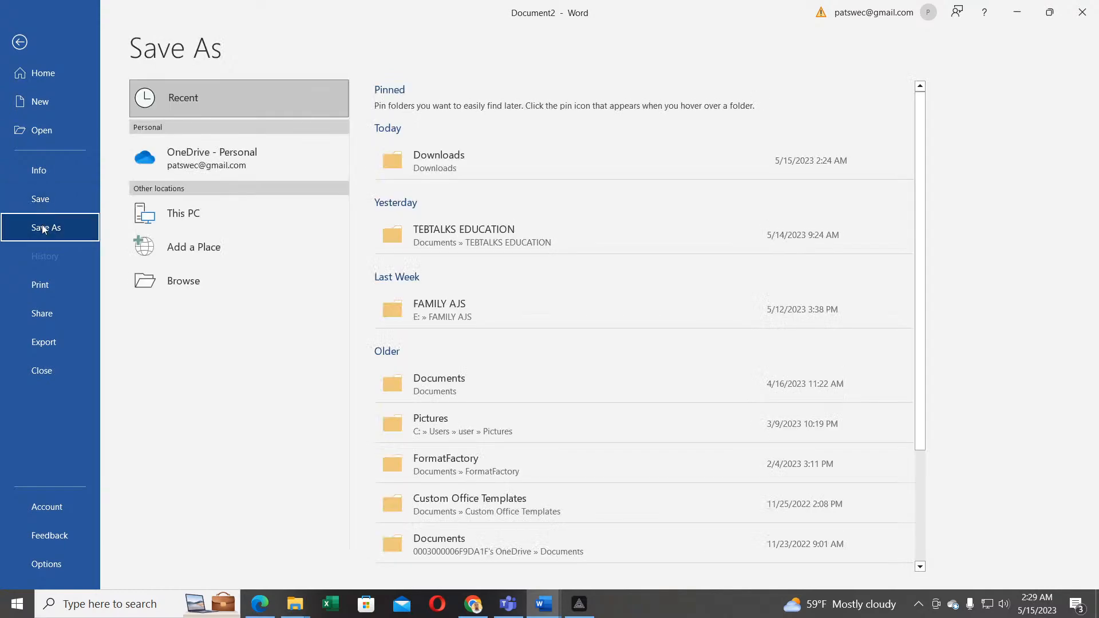
click(53, 205)
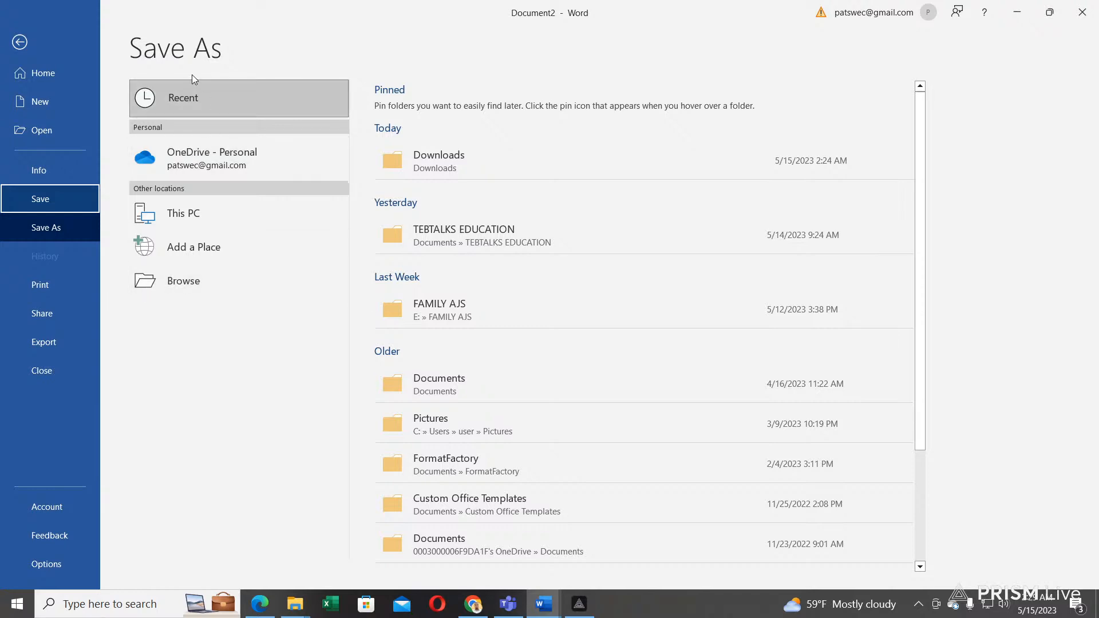
Step: Save the blank document in the Documents folder as 'SAMPLEE 2'
click(192, 282)
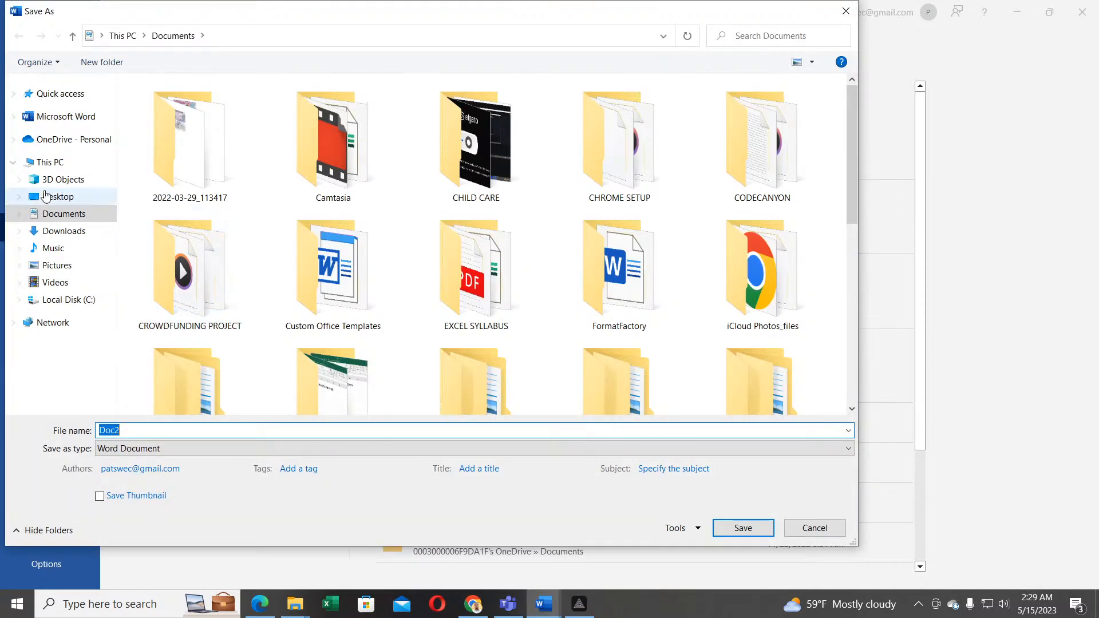
click(66, 219)
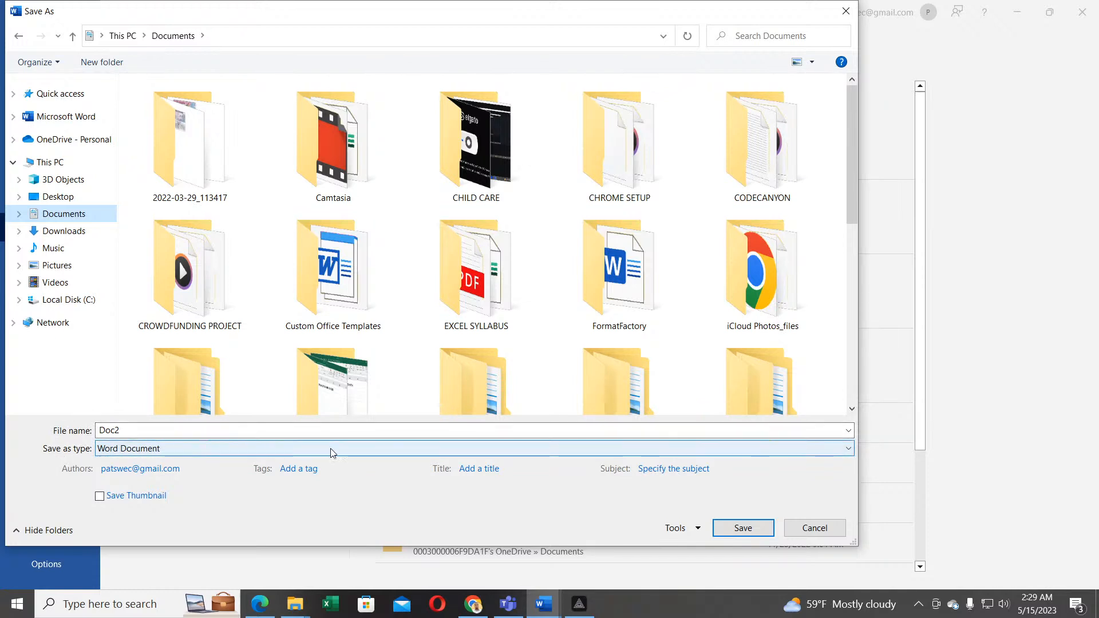
click(815, 528)
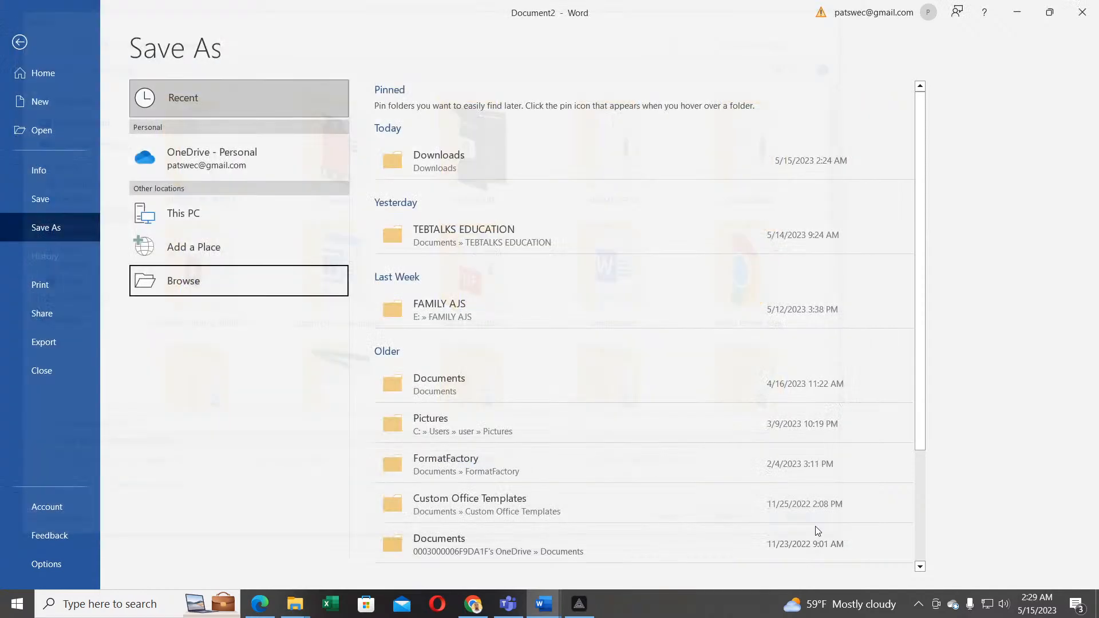
click(184, 282)
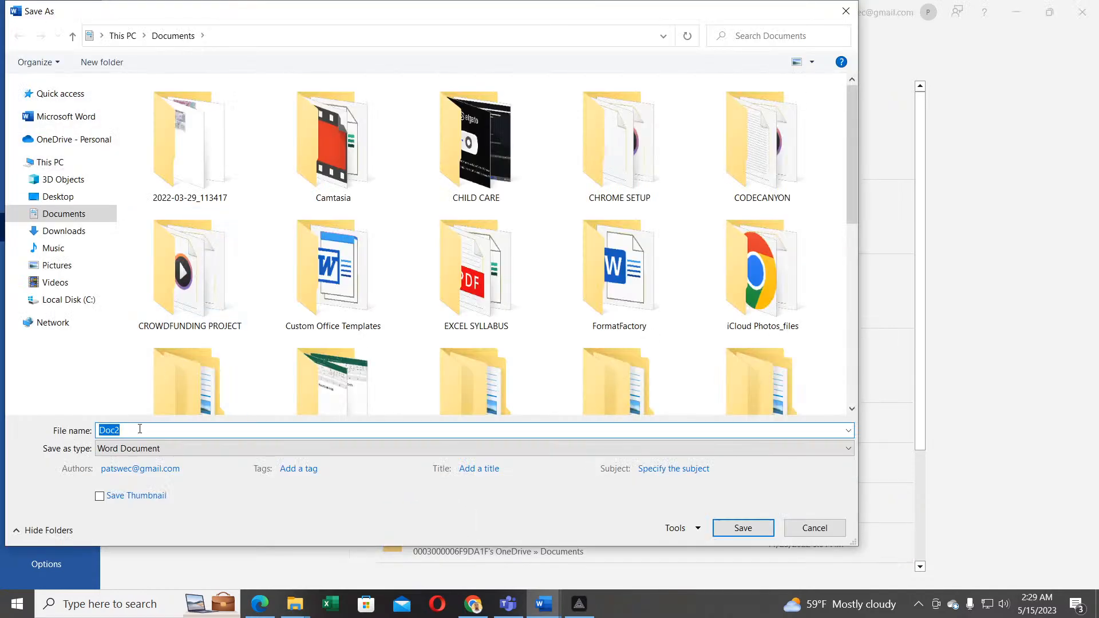
text(SAM)
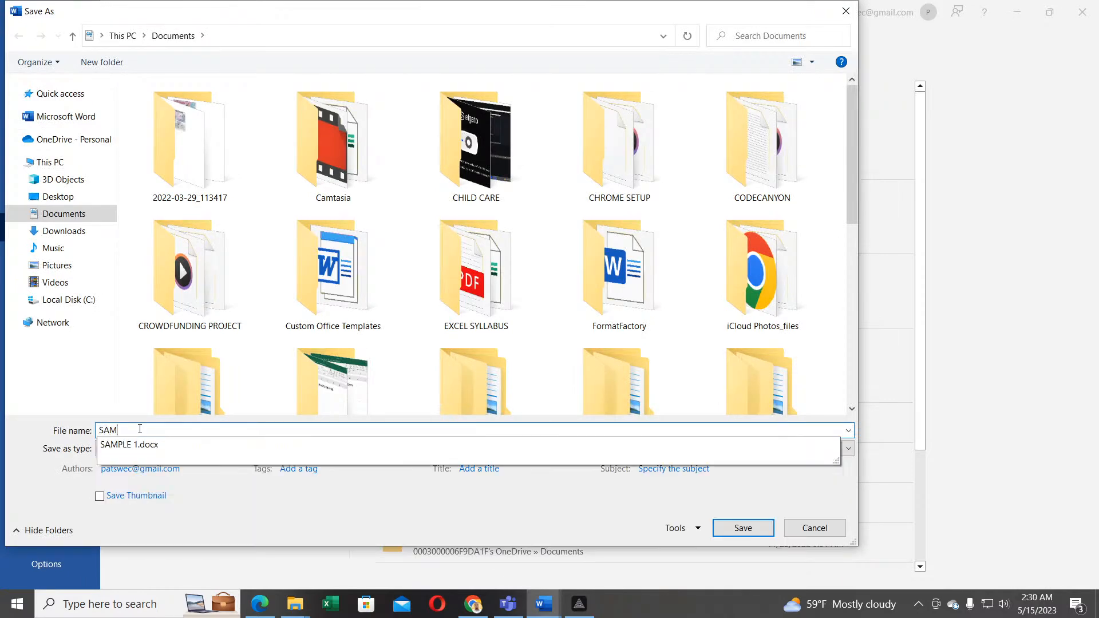
text(PLEE 2)
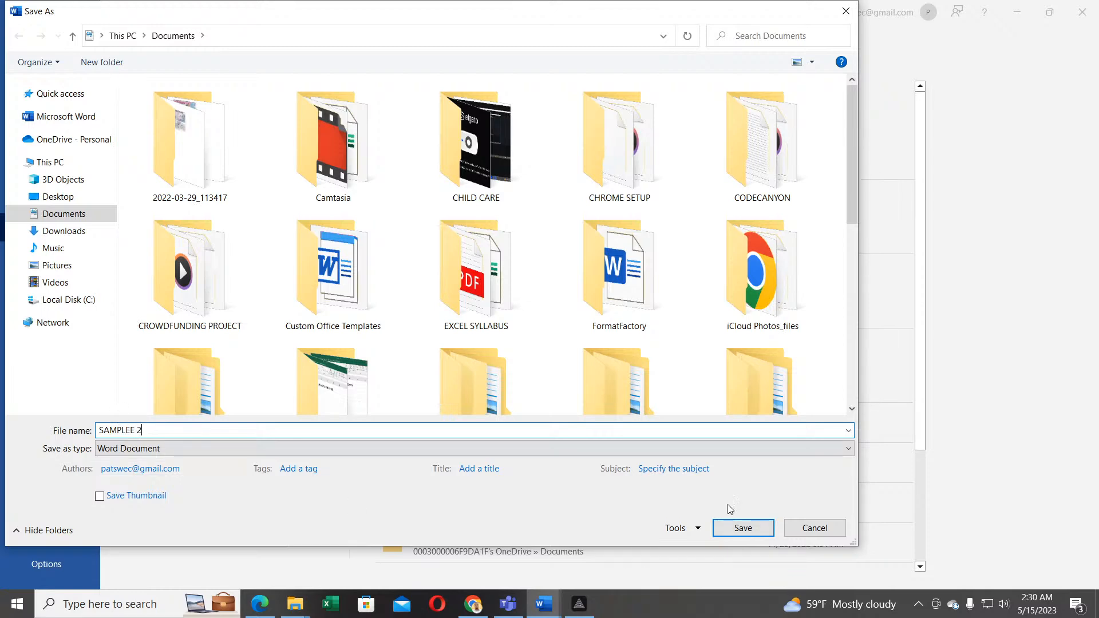
click(743, 528)
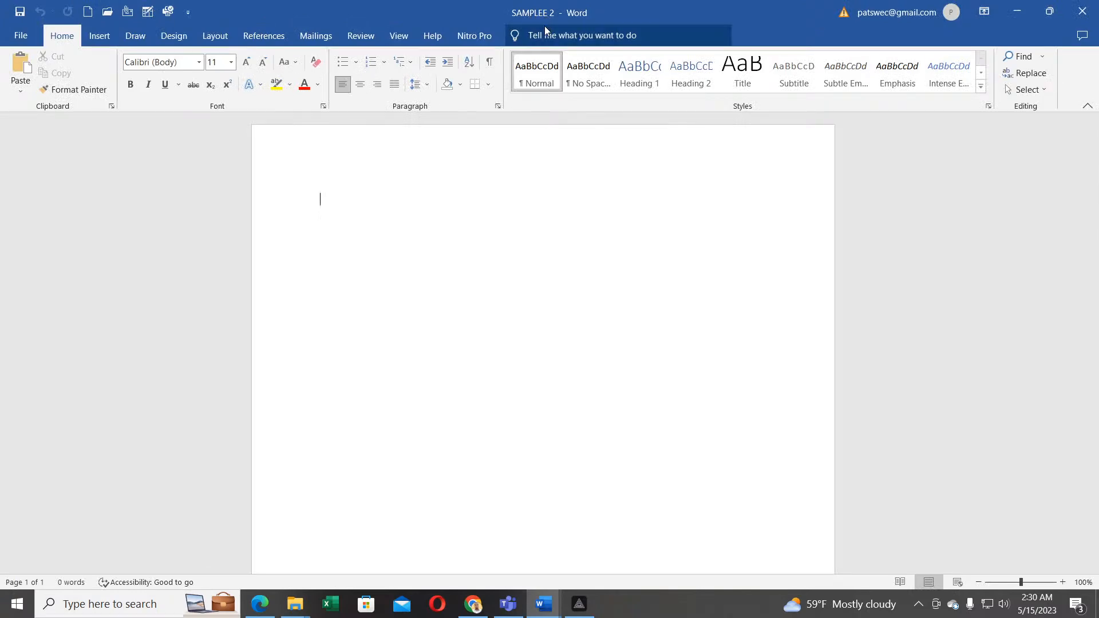
Step: Return to the SAMPLEE 2 document, then go to its Save As page in File
click(24, 37)
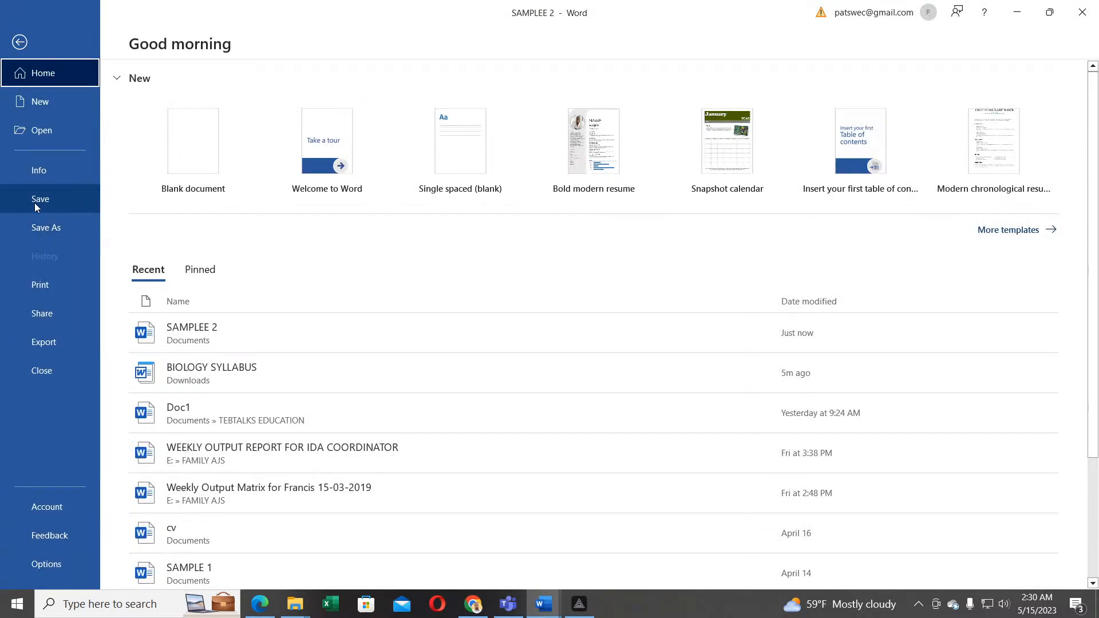
click(35, 203)
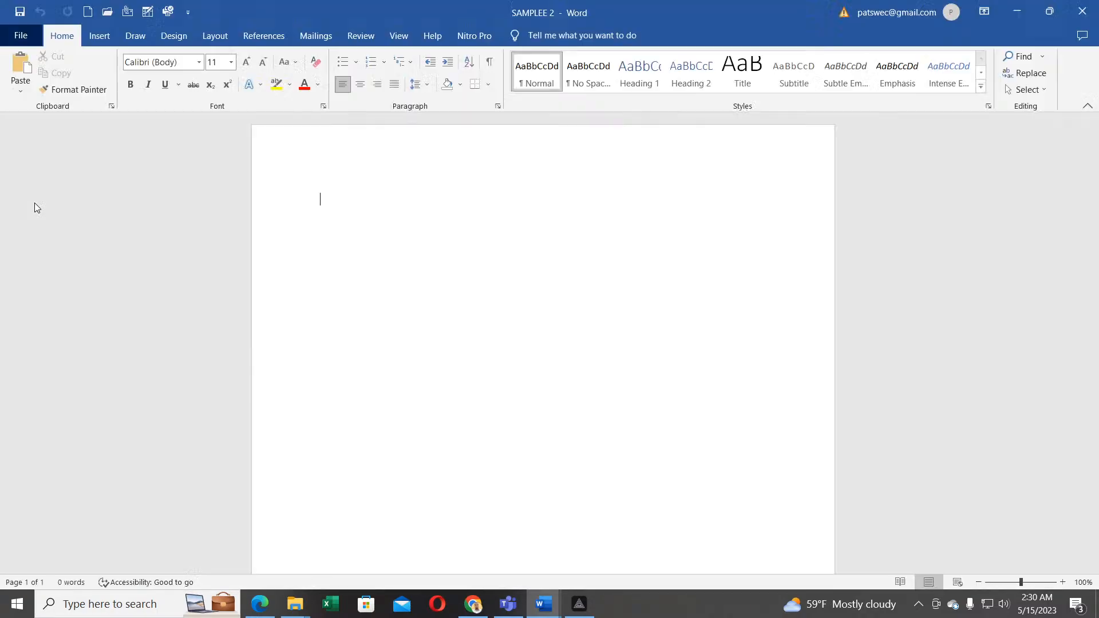
click(20, 36)
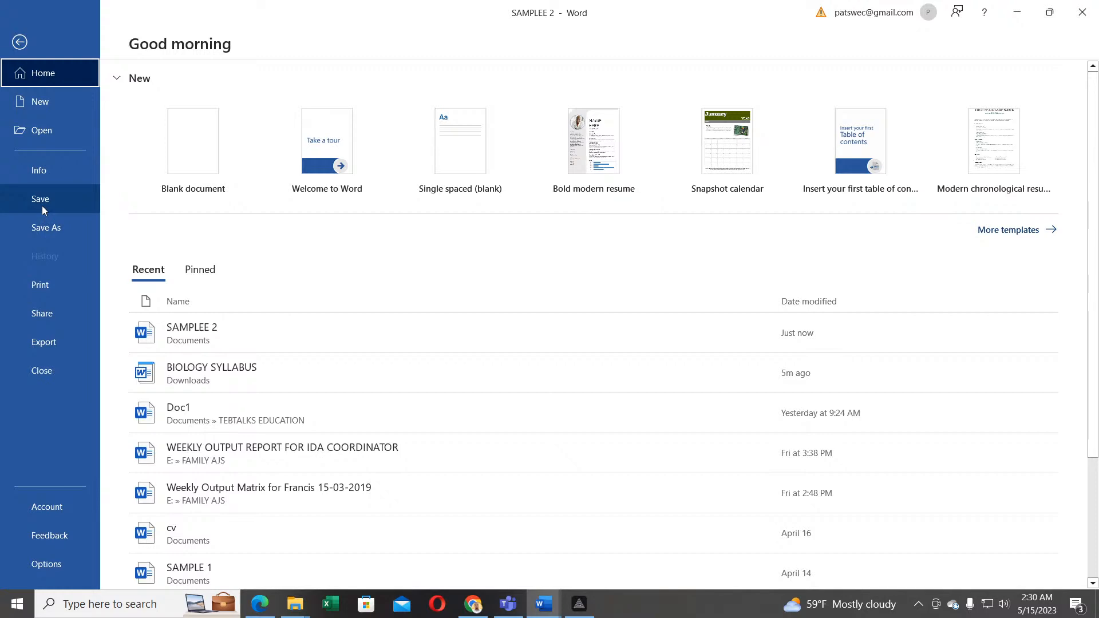
click(45, 225)
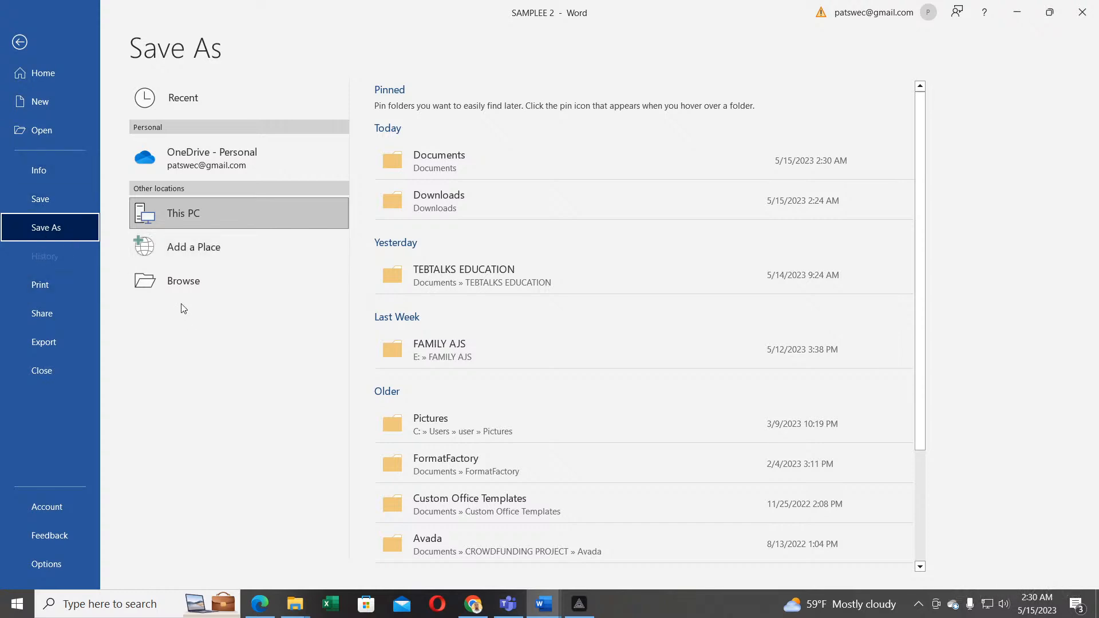
Step: Replace the file name with 'TESTING DOC' and save it in Documents
click(181, 281)
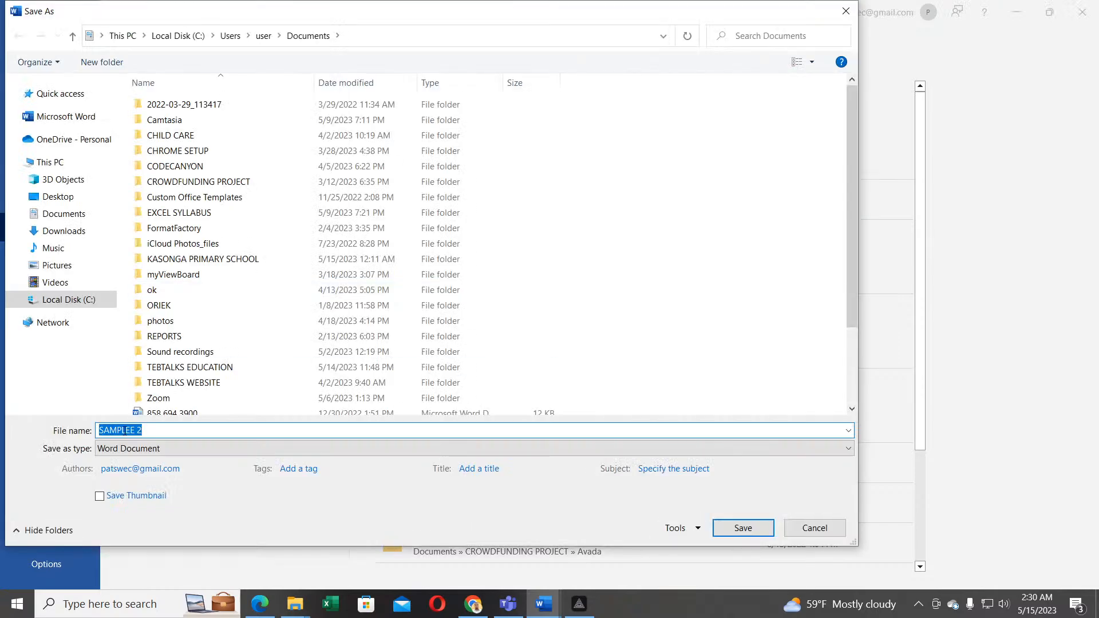
drag(152, 432, 95, 430)
text(T)
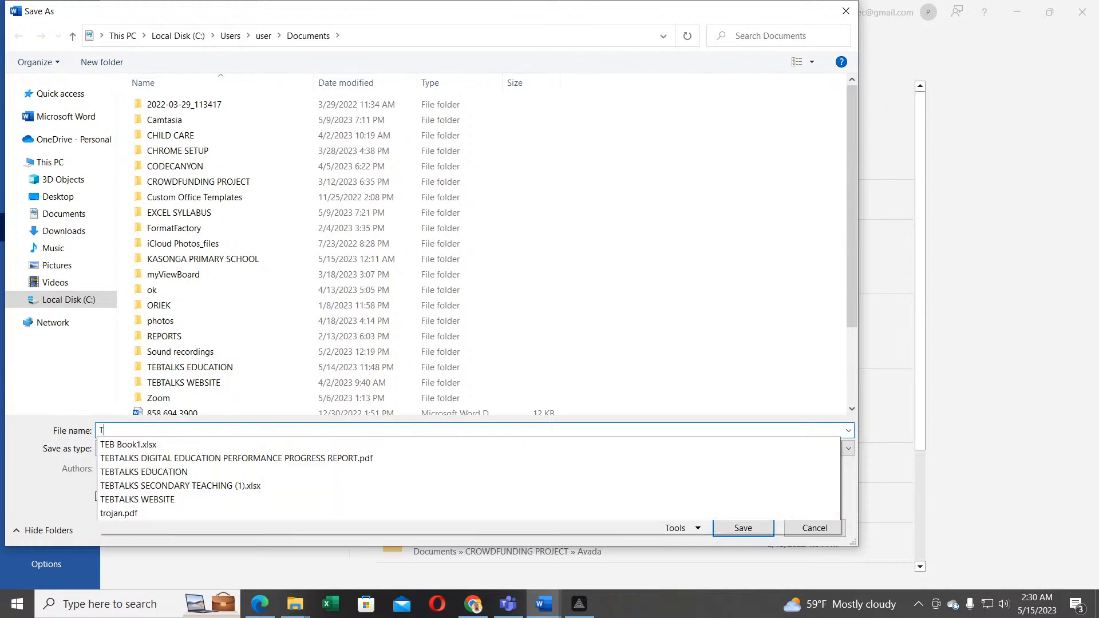
text(ESTING )
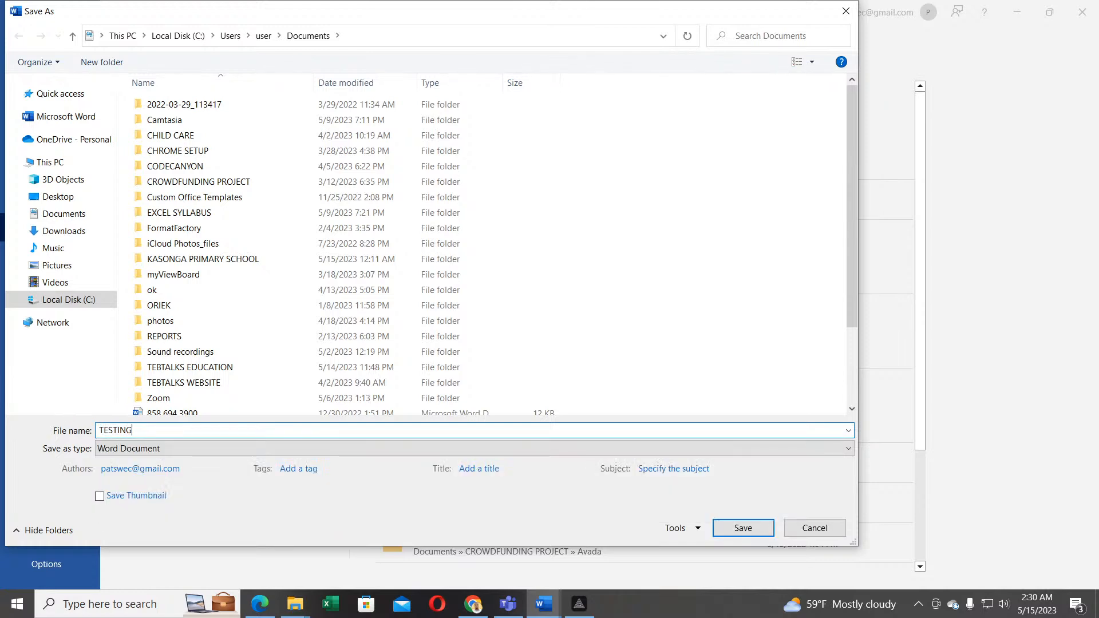
text(DOC)
click(743, 527)
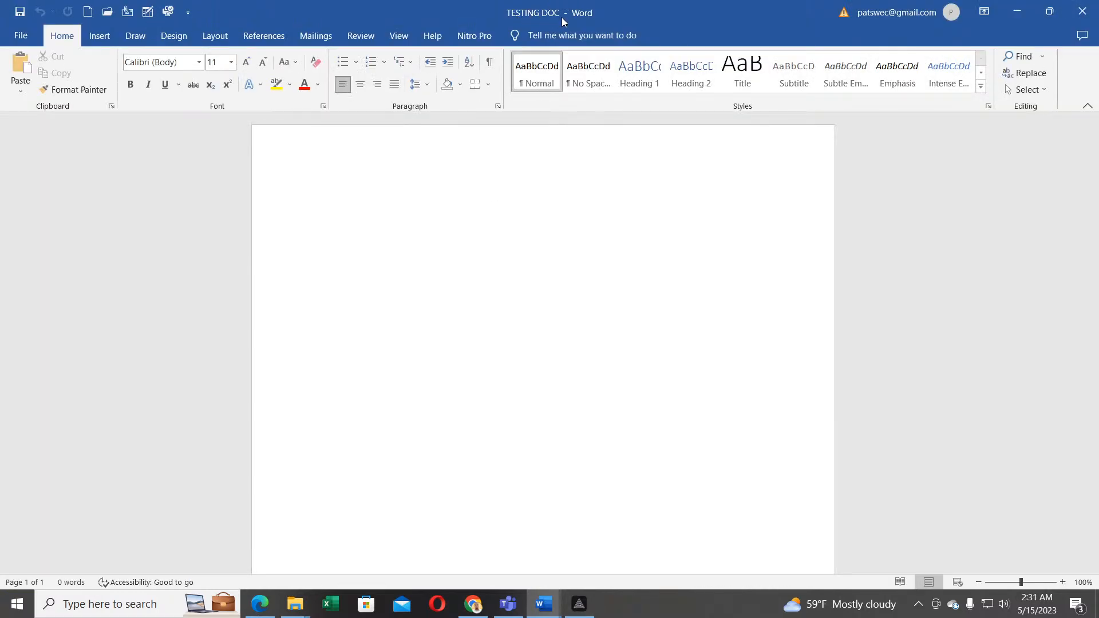
Step: Restore and re-maximize the TESTING DOC window, then show its print settings and preview from File
drag(561, 19, 521, 19)
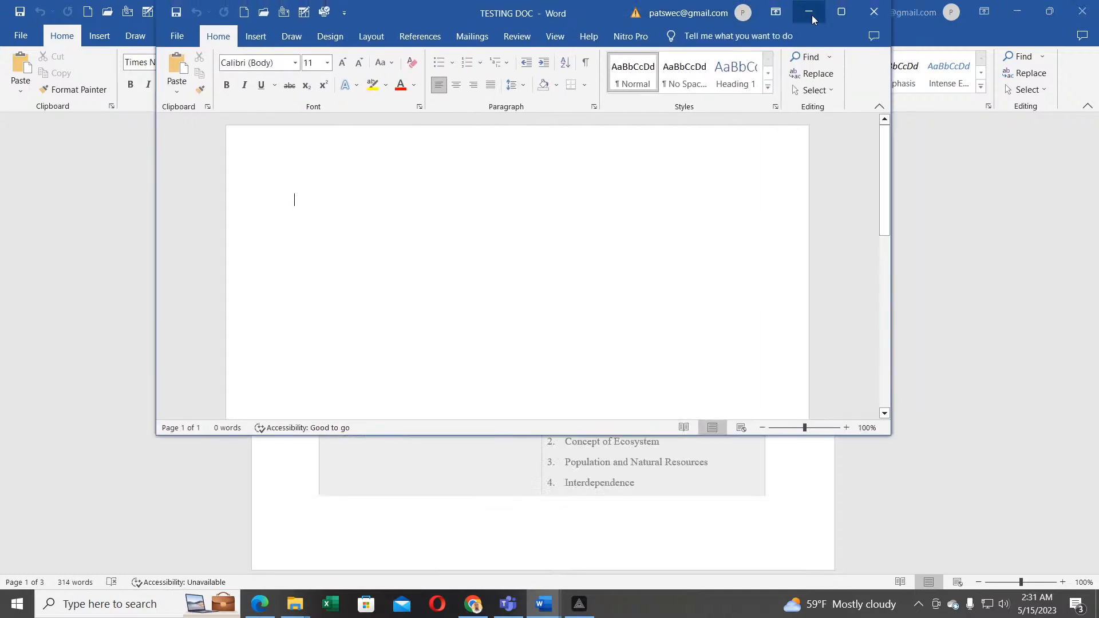
click(840, 12)
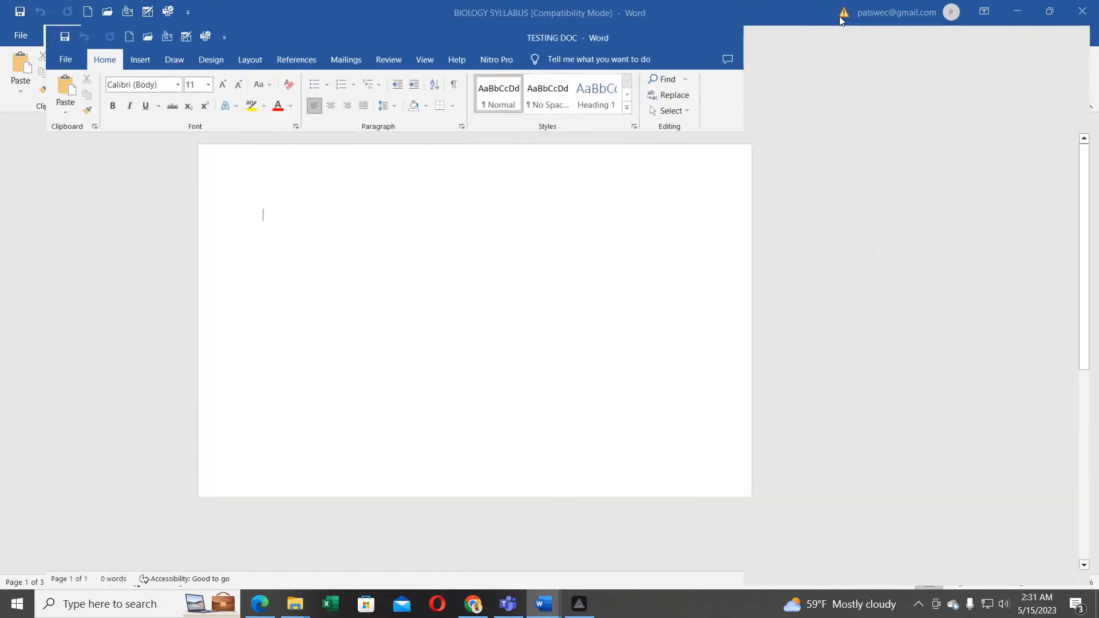
click(22, 37)
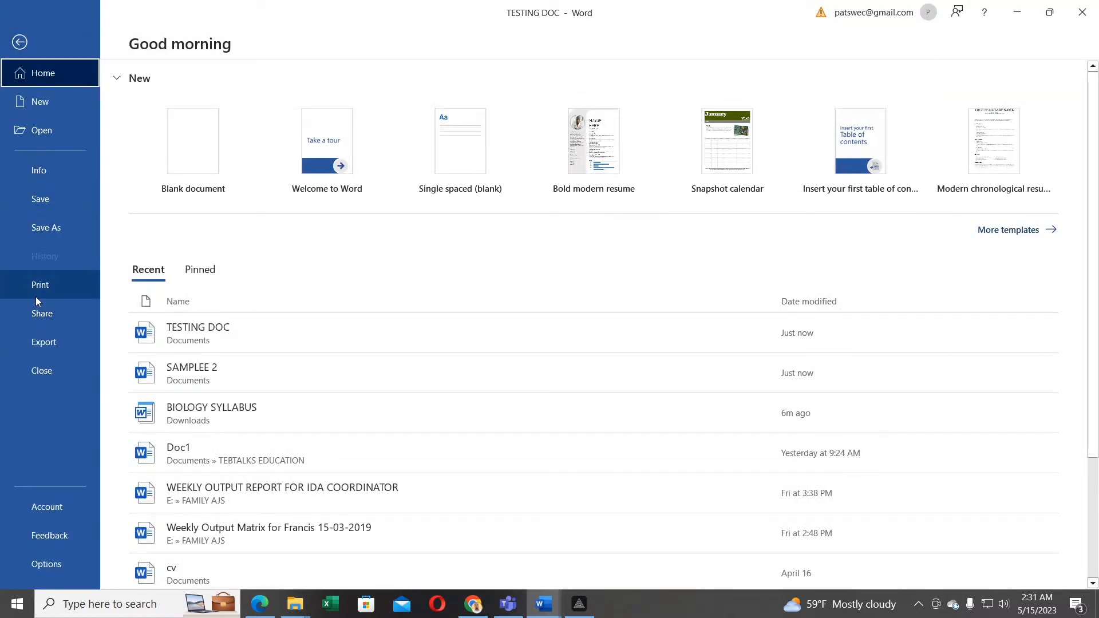
click(37, 293)
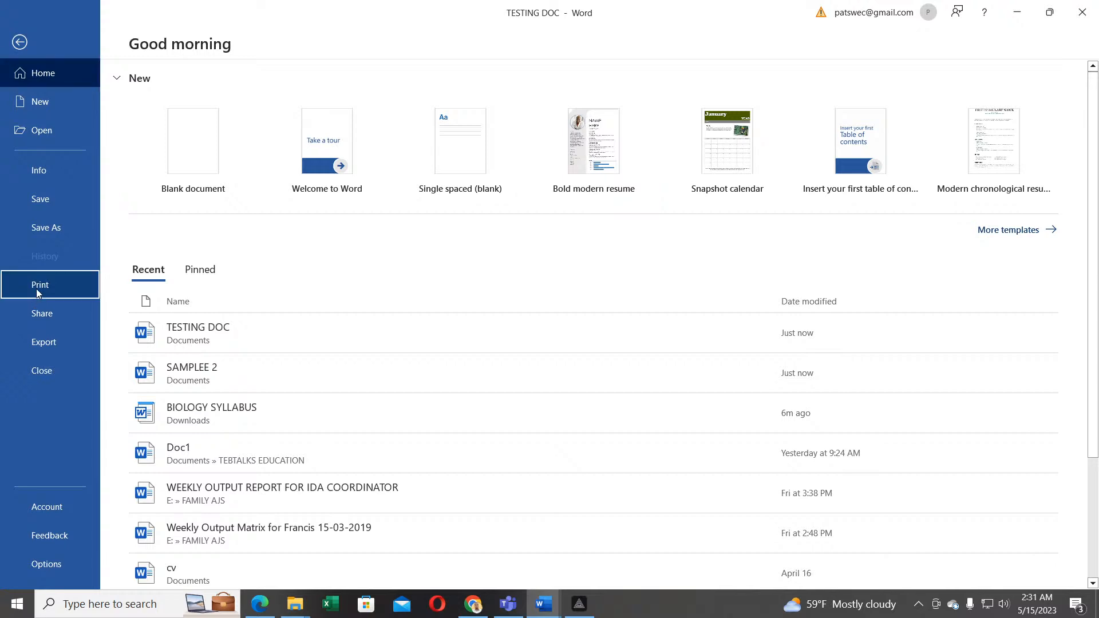
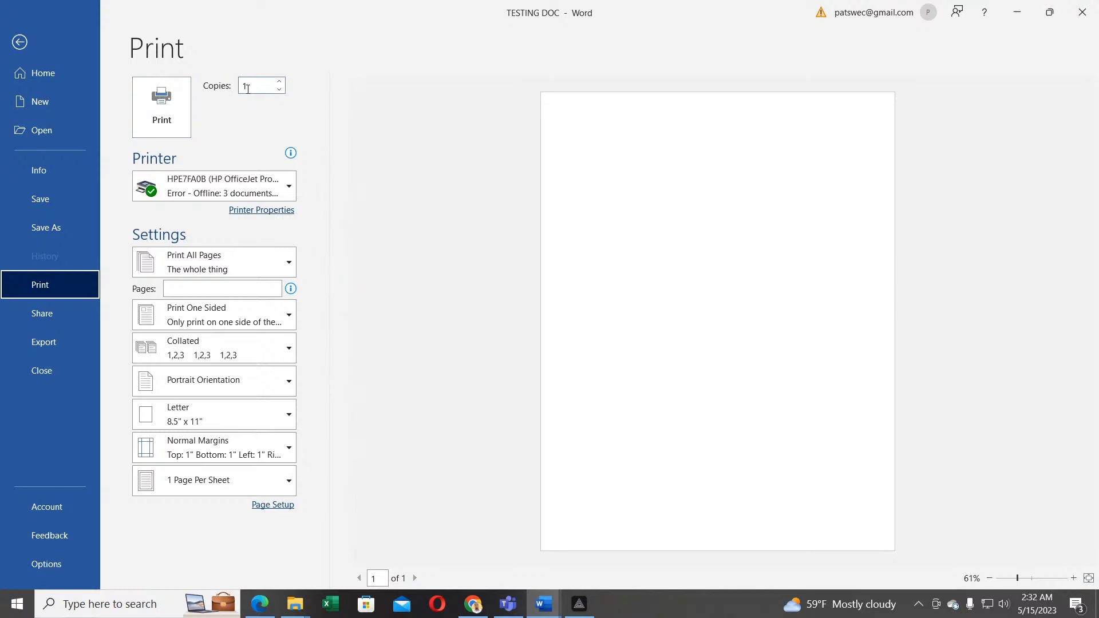
Step: Adjust the Copies count on the Print page until it reads 11
click(279, 81)
click(279, 82)
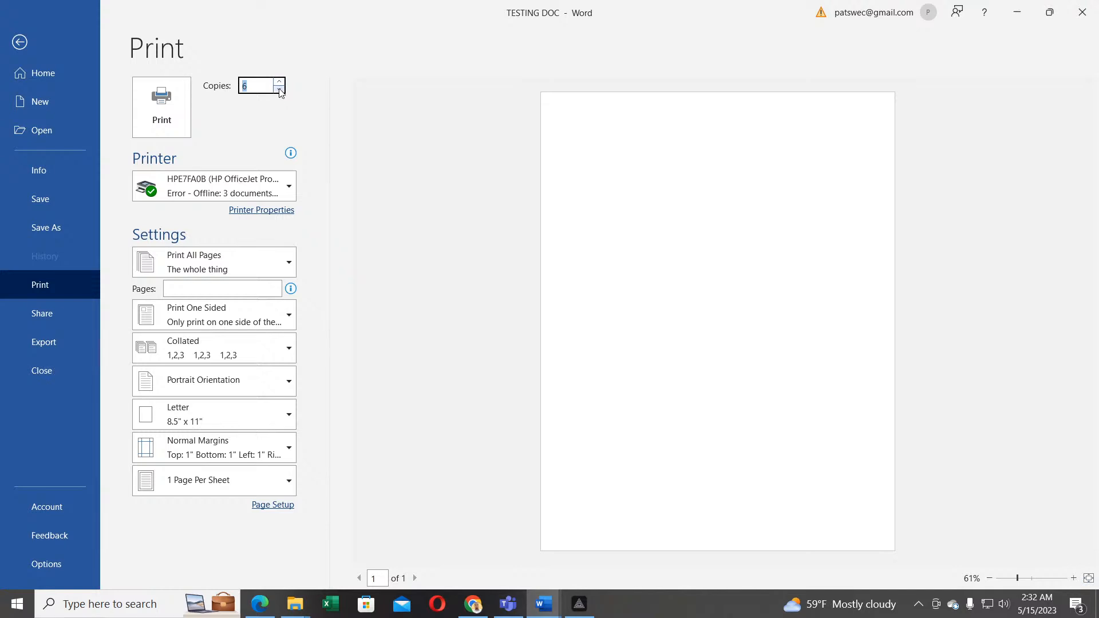
click(280, 90)
click(280, 90)
click(280, 84)
click(279, 90)
click(279, 89)
click(280, 90)
click(279, 83)
click(280, 83)
click(279, 84)
click(279, 84)
click(279, 84)
click(279, 83)
click(279, 83)
click(280, 90)
click(280, 90)
click(280, 90)
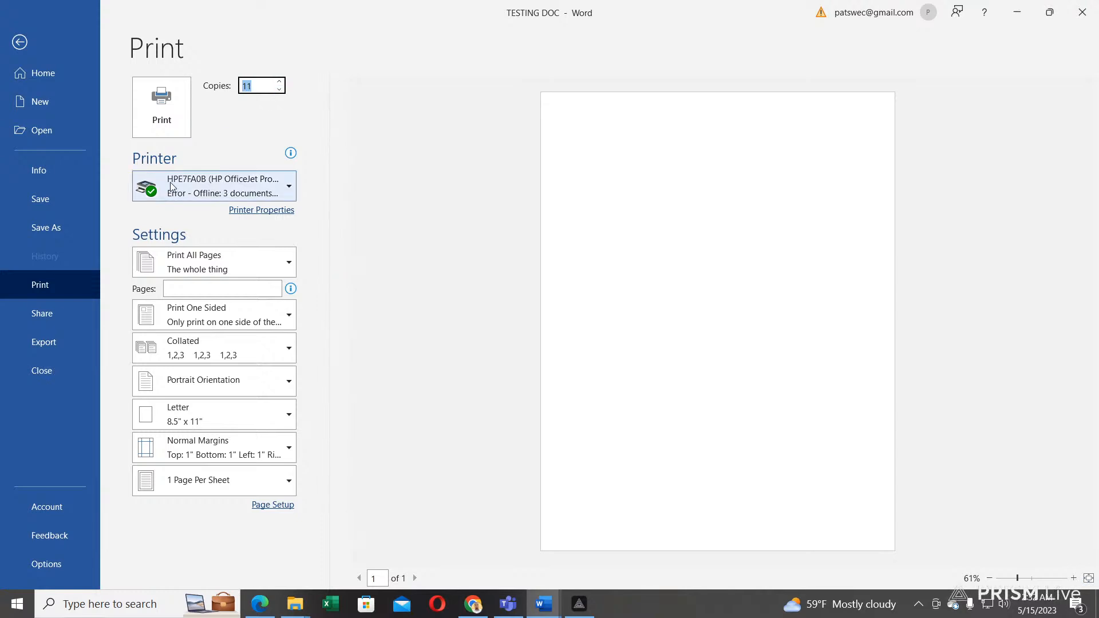
mouse_move(170, 183)
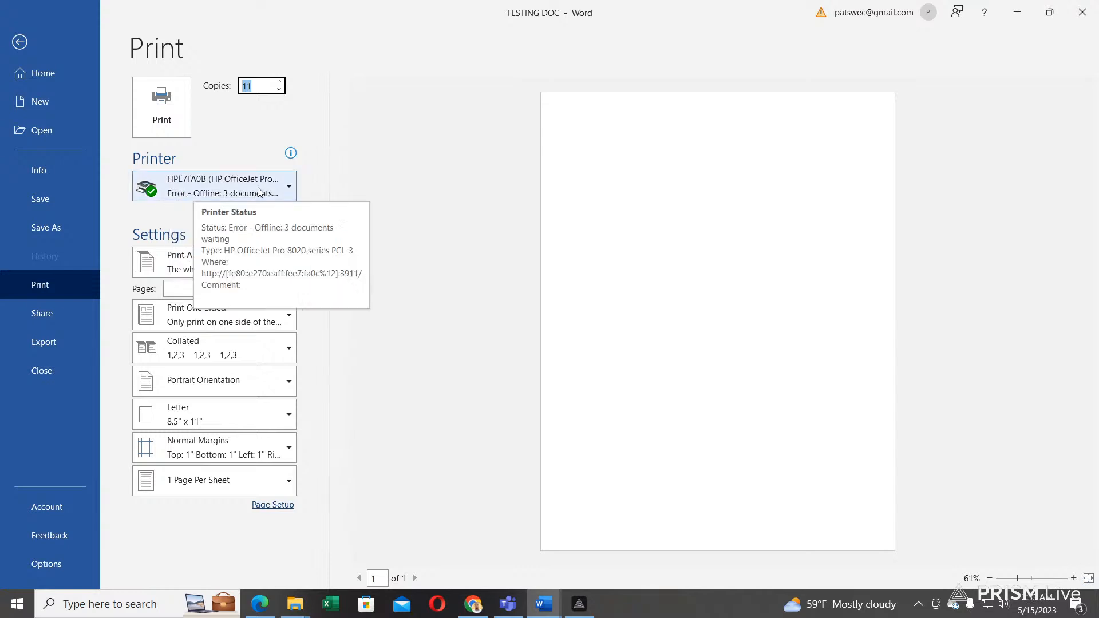
click(228, 186)
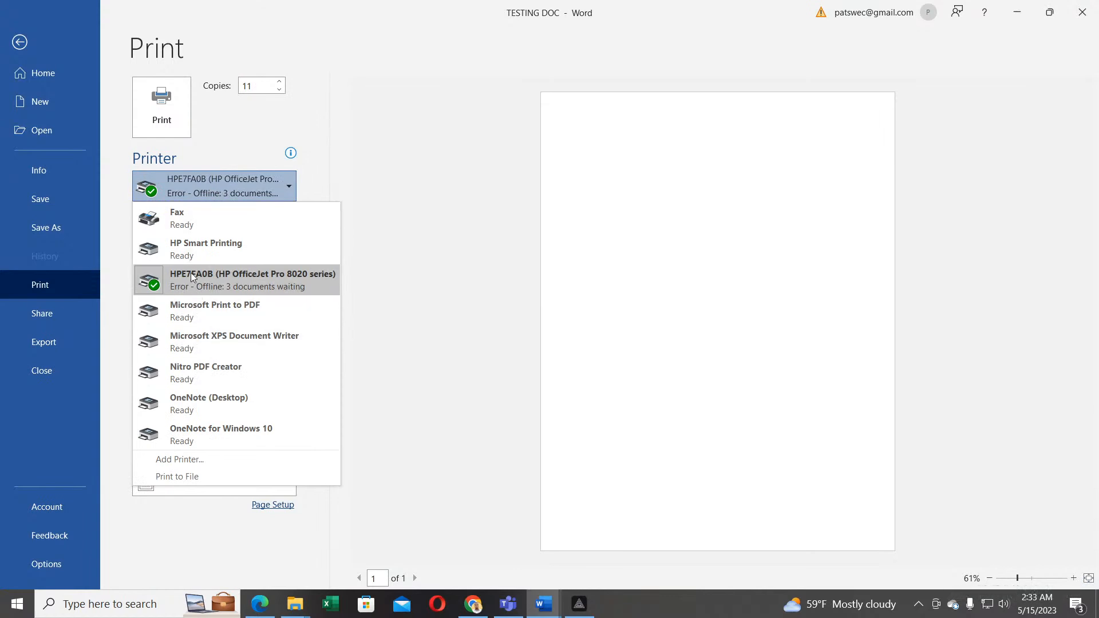
mouse_move(188, 259)
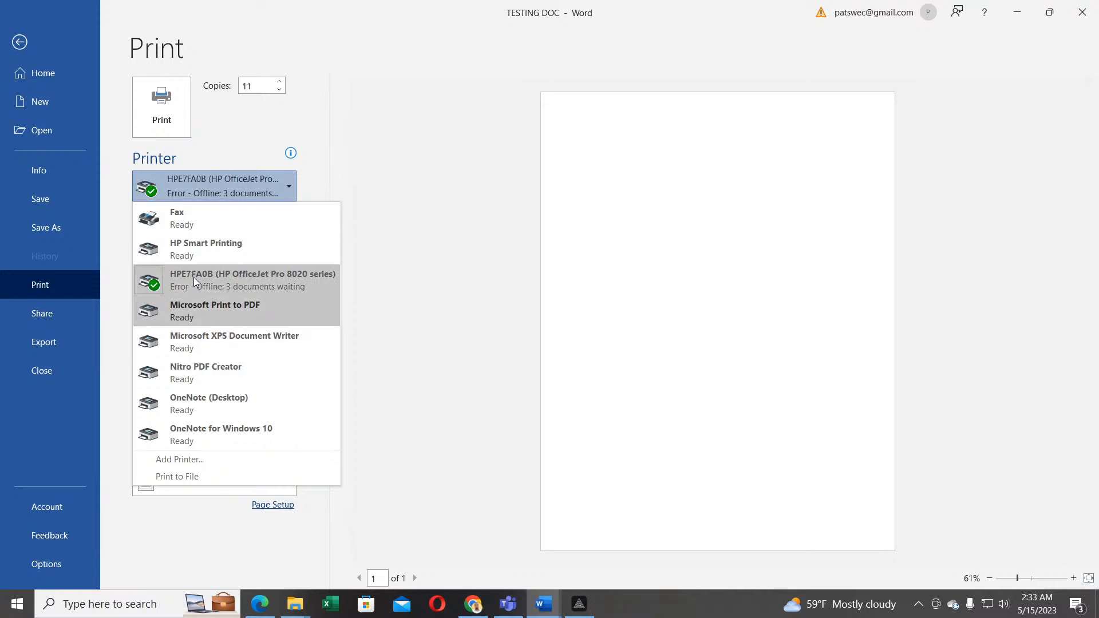
click(194, 195)
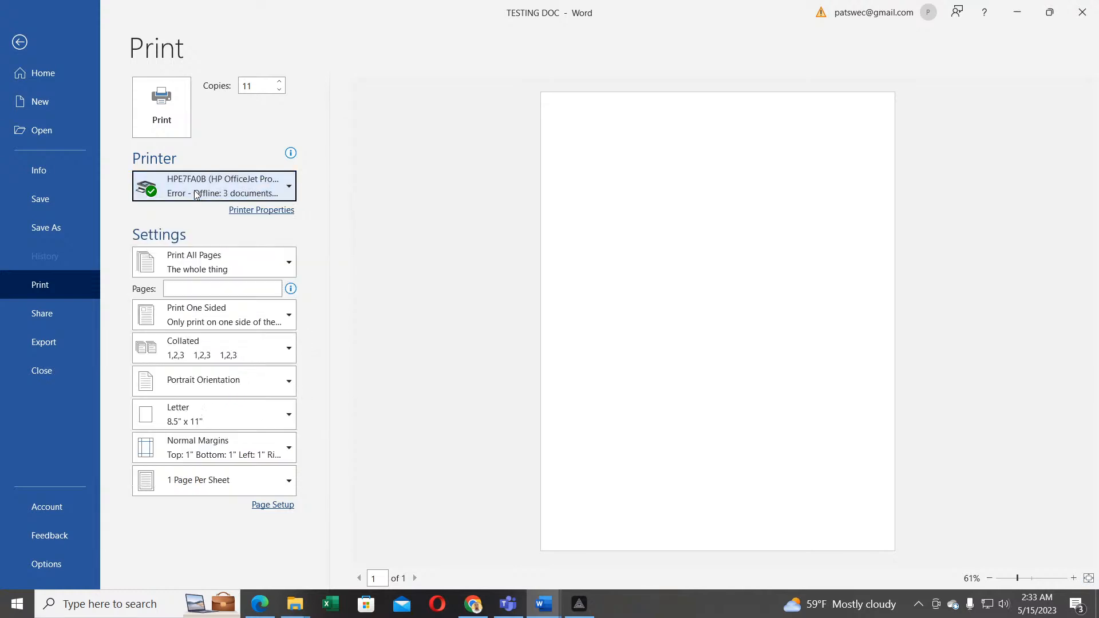
click(181, 290)
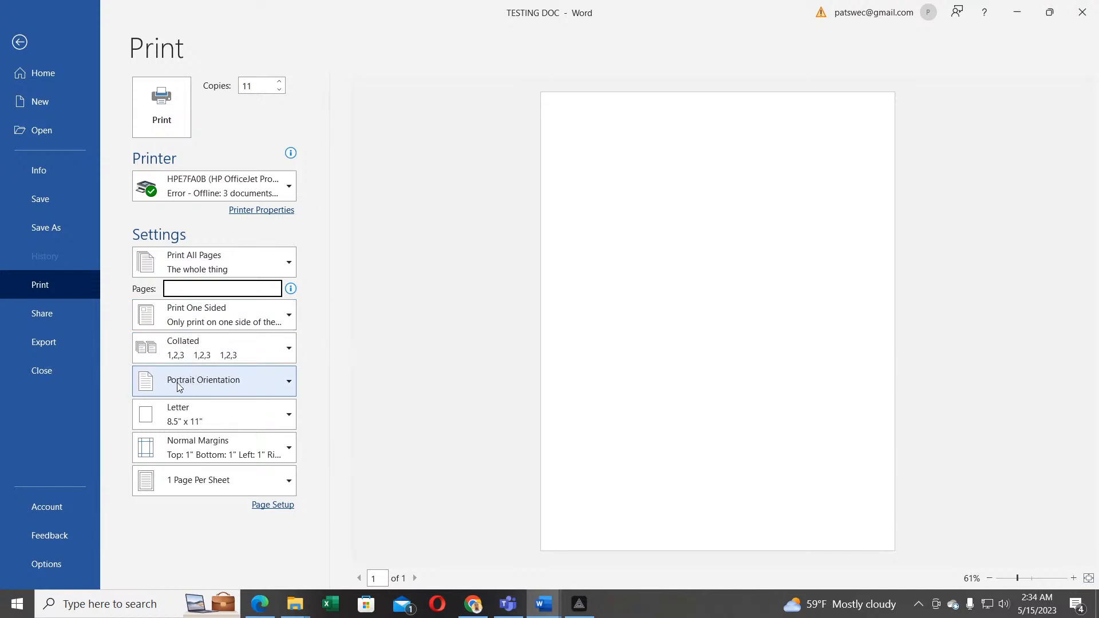
click(203, 382)
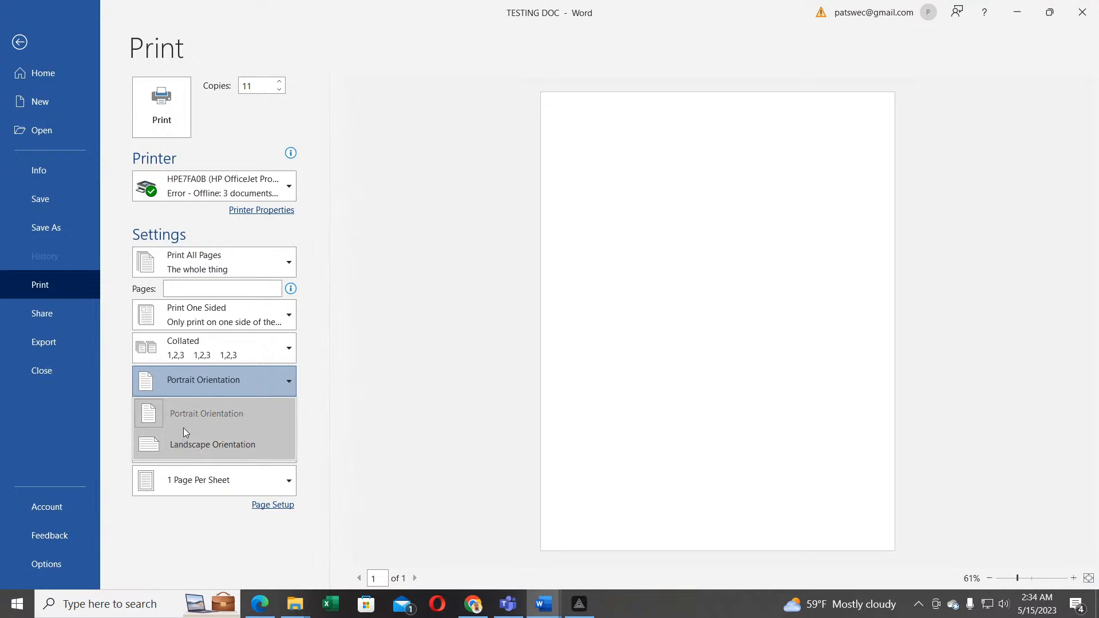
click(198, 379)
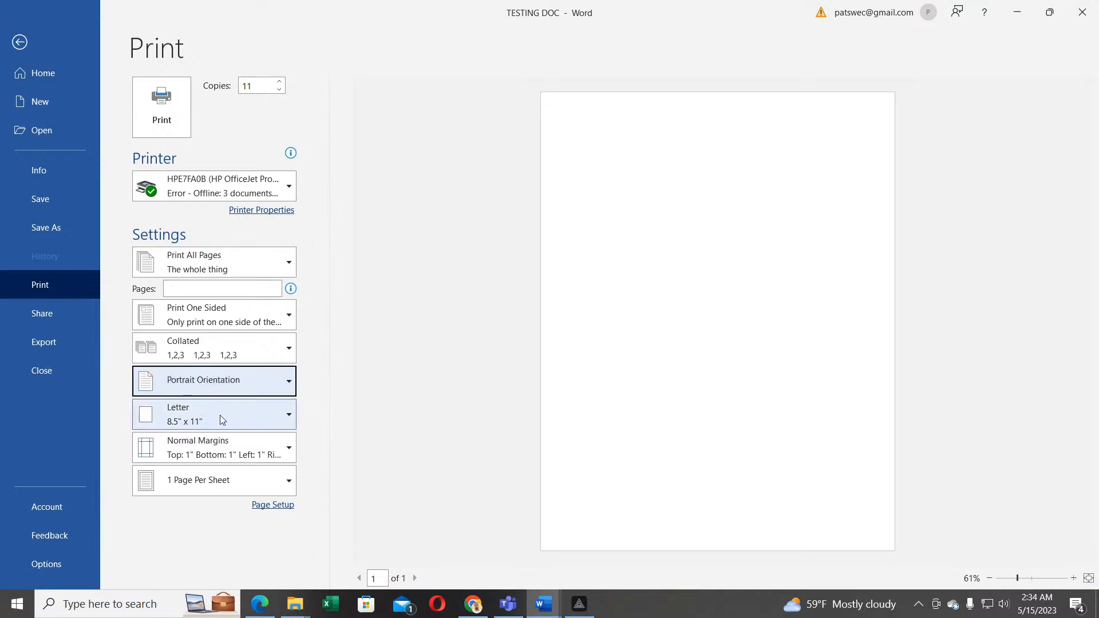
click(283, 412)
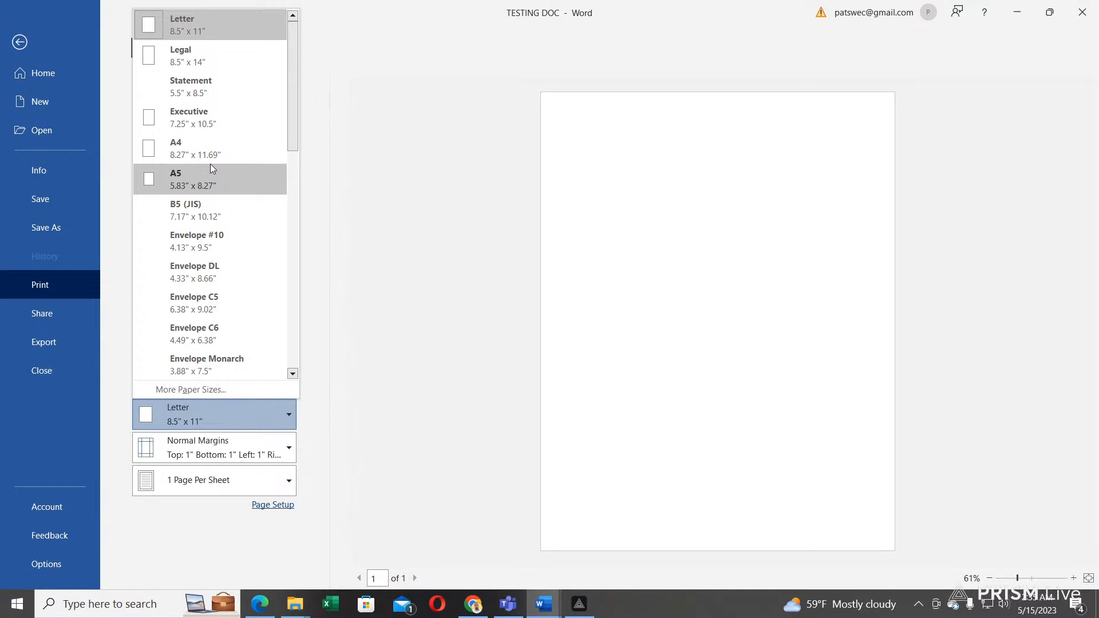
click(163, 153)
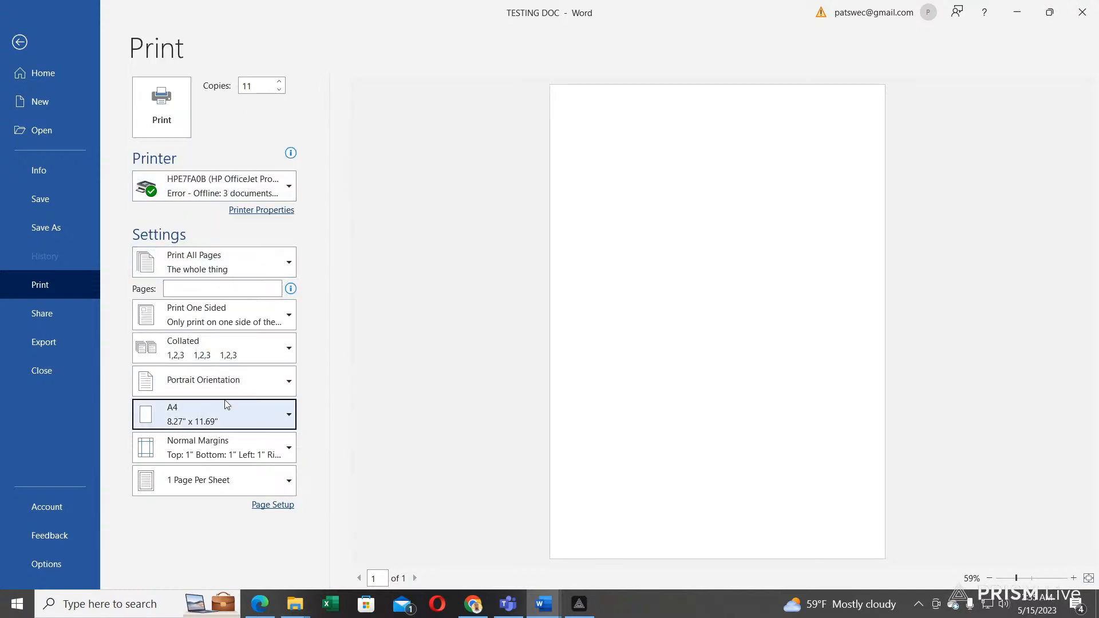
click(201, 412)
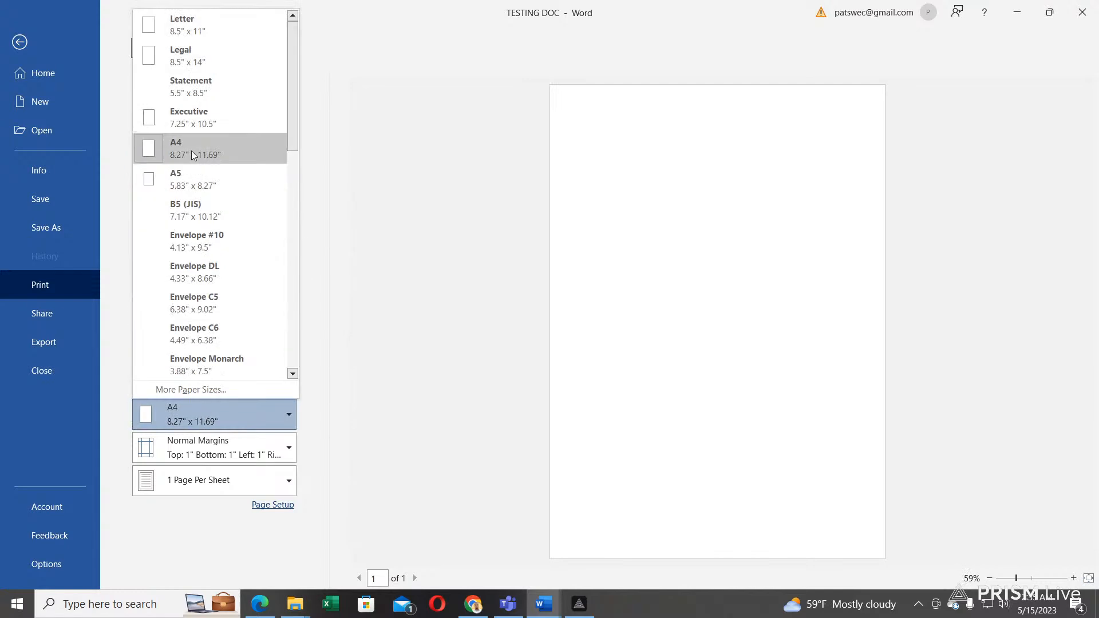
click(200, 28)
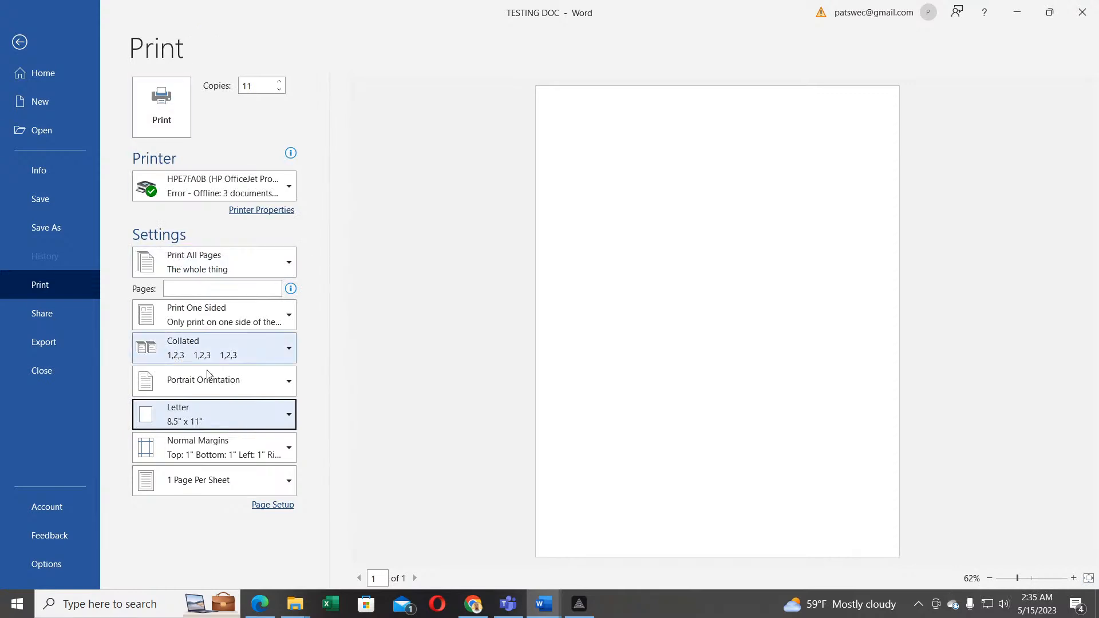
Step: Look at the margin presets, then set the printout to 4 Pages Per Sheet
click(221, 446)
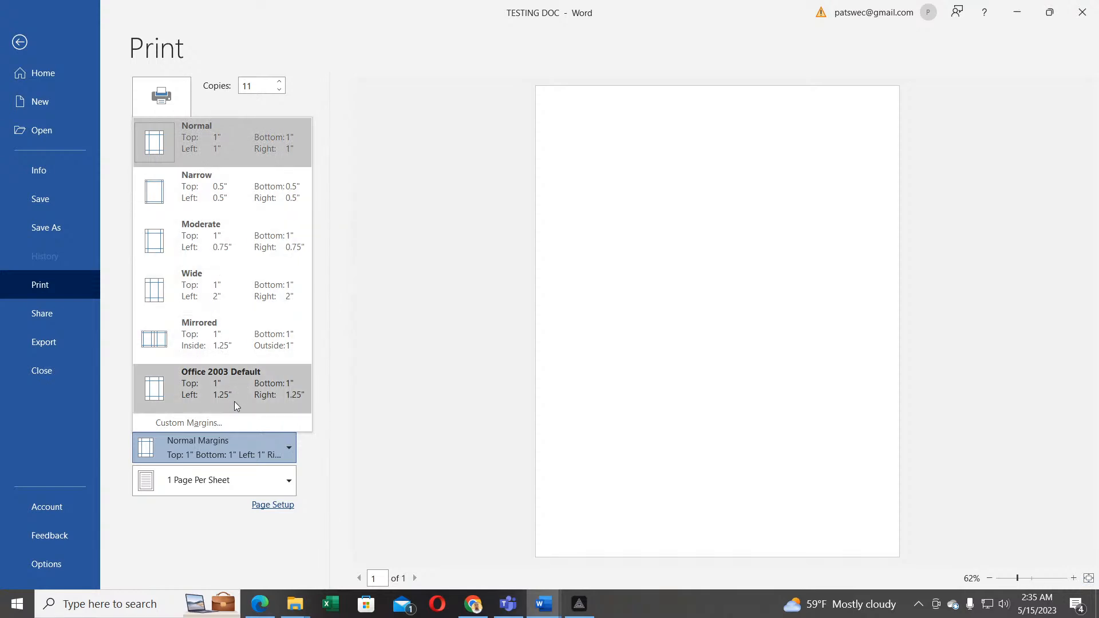
click(220, 483)
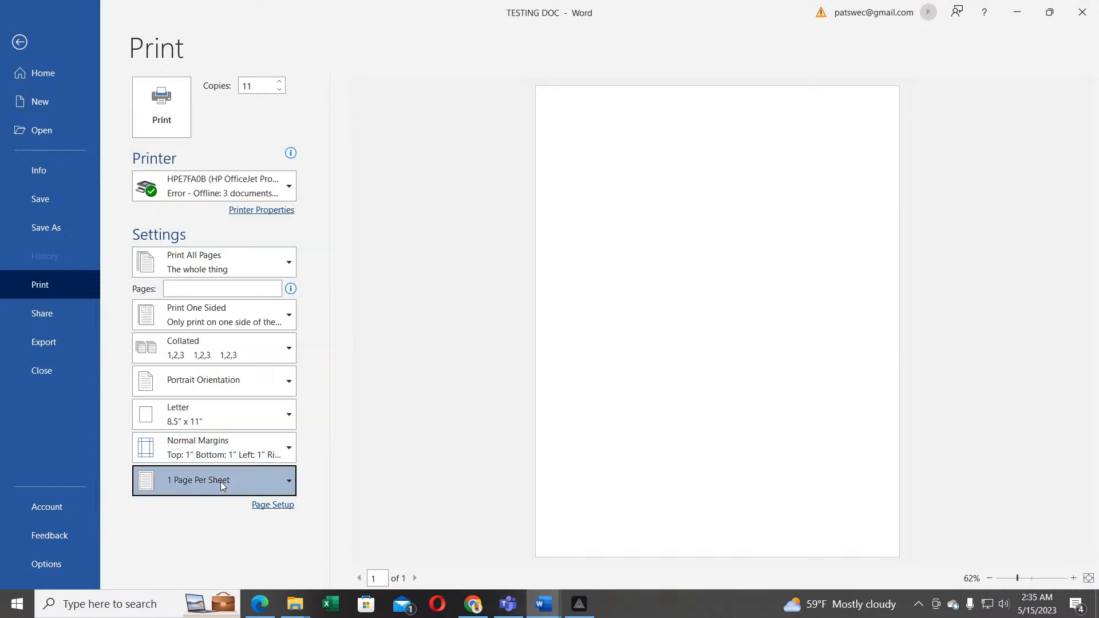
click(221, 482)
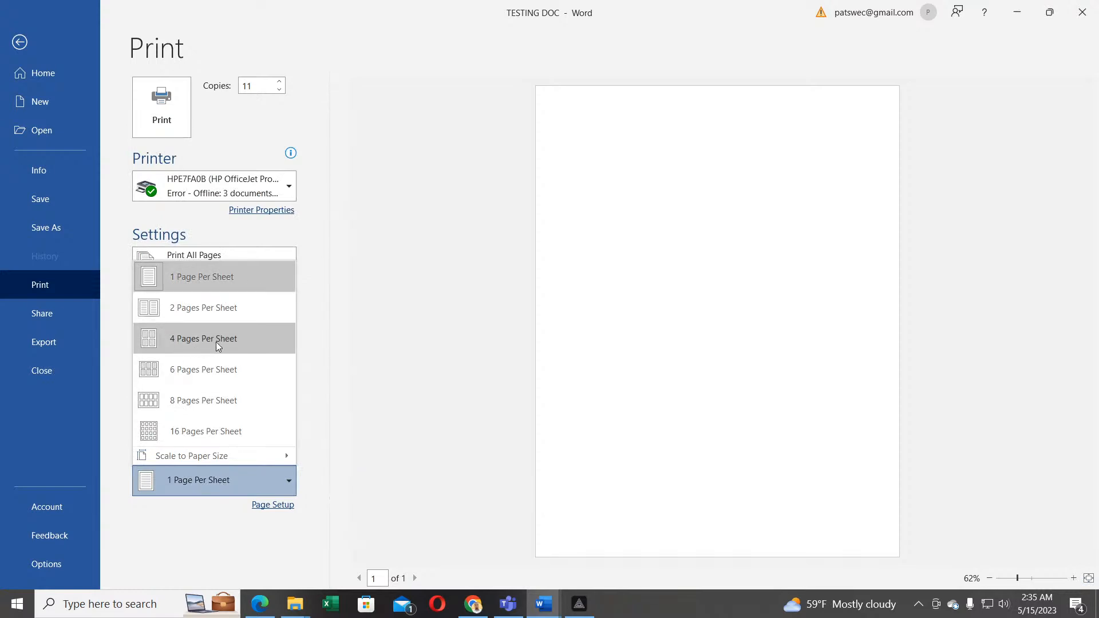
click(196, 340)
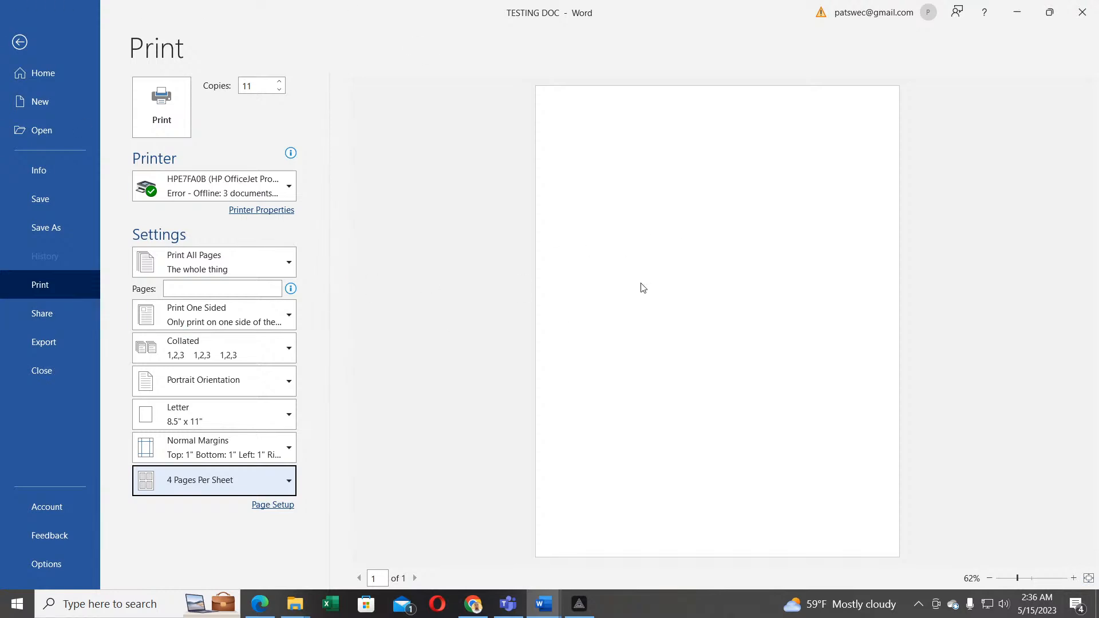
click(415, 579)
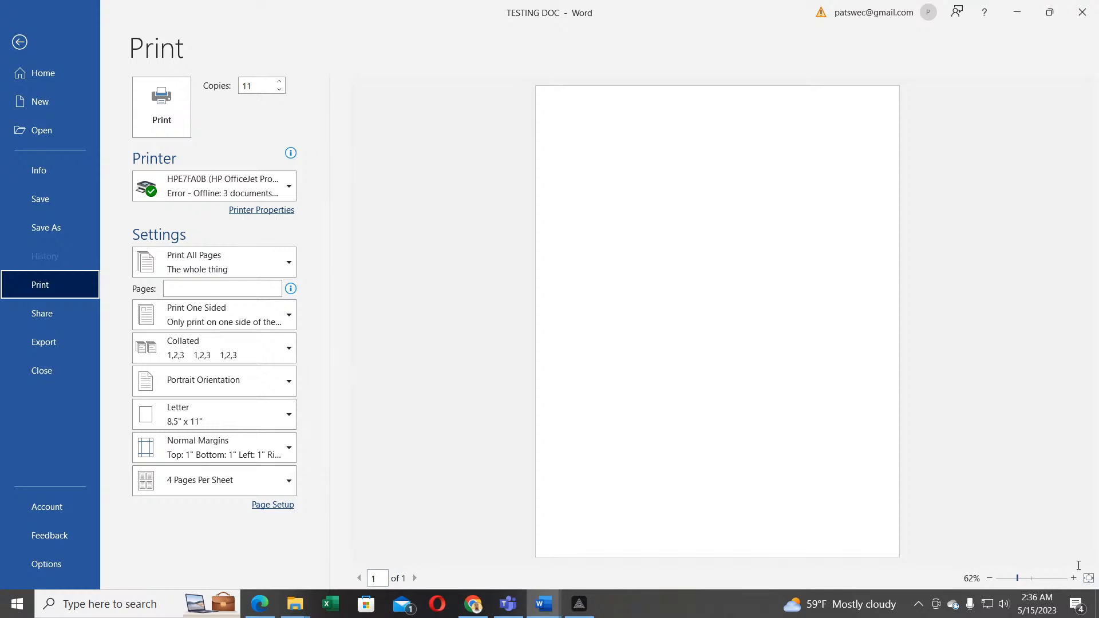
click(1026, 579)
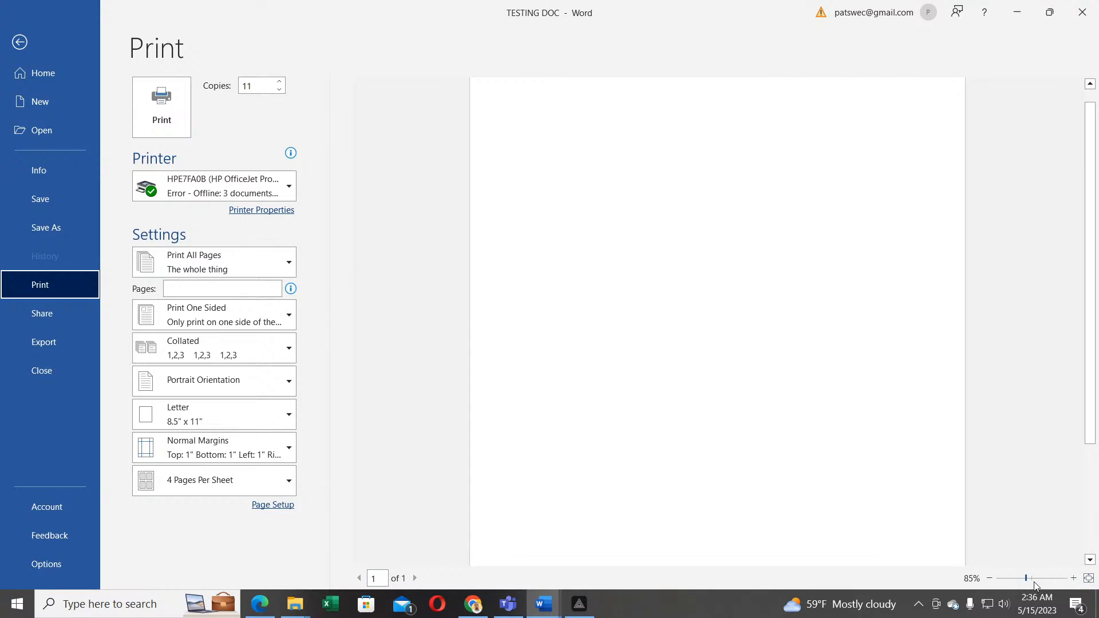
click(1033, 581)
drag(1034, 581, 1018, 581)
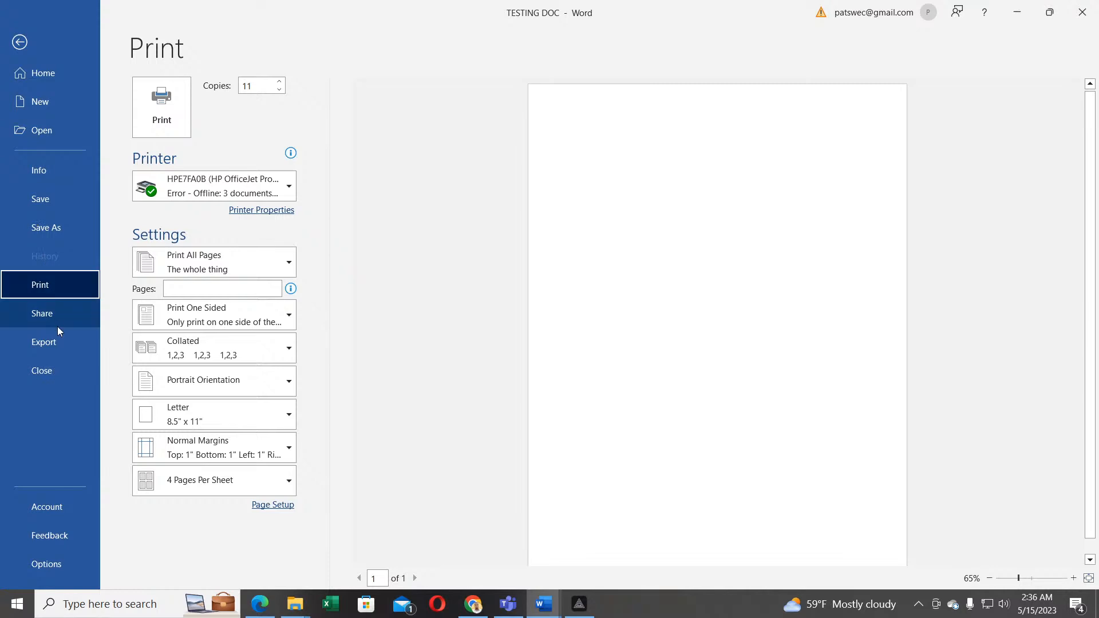
Step: On the Share page, check the OneDrive save locations, then show the Email sending options
click(39, 313)
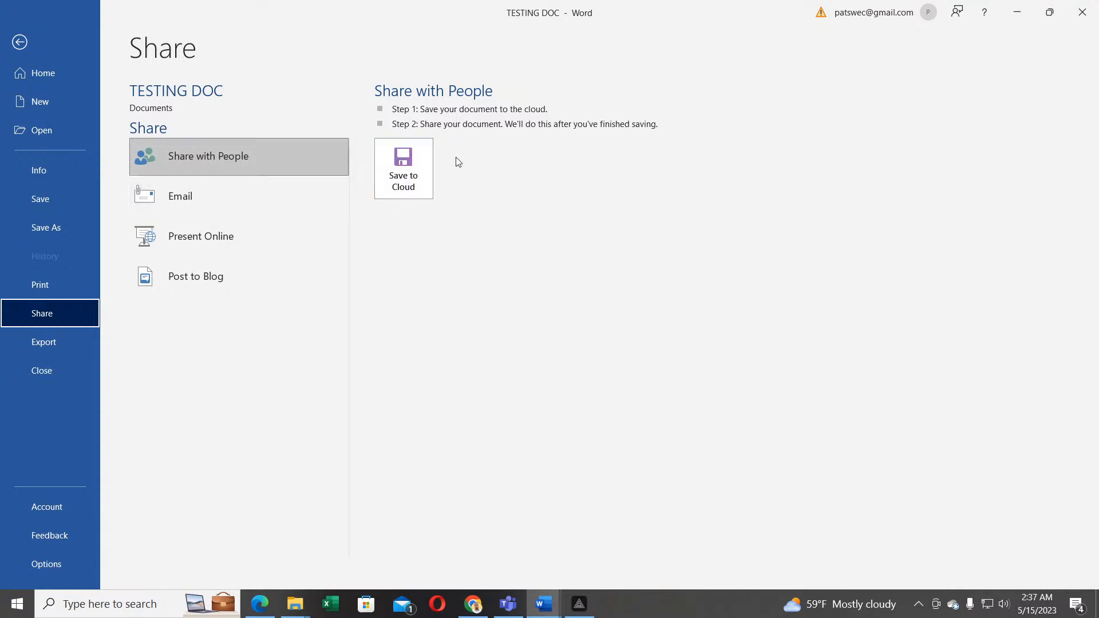
click(401, 174)
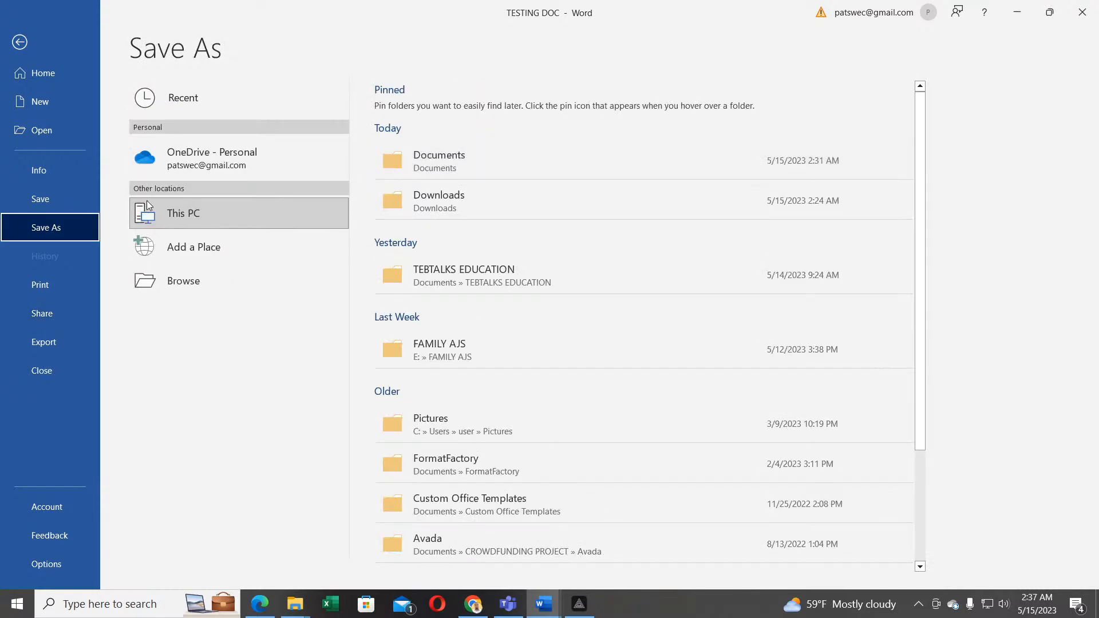
click(196, 155)
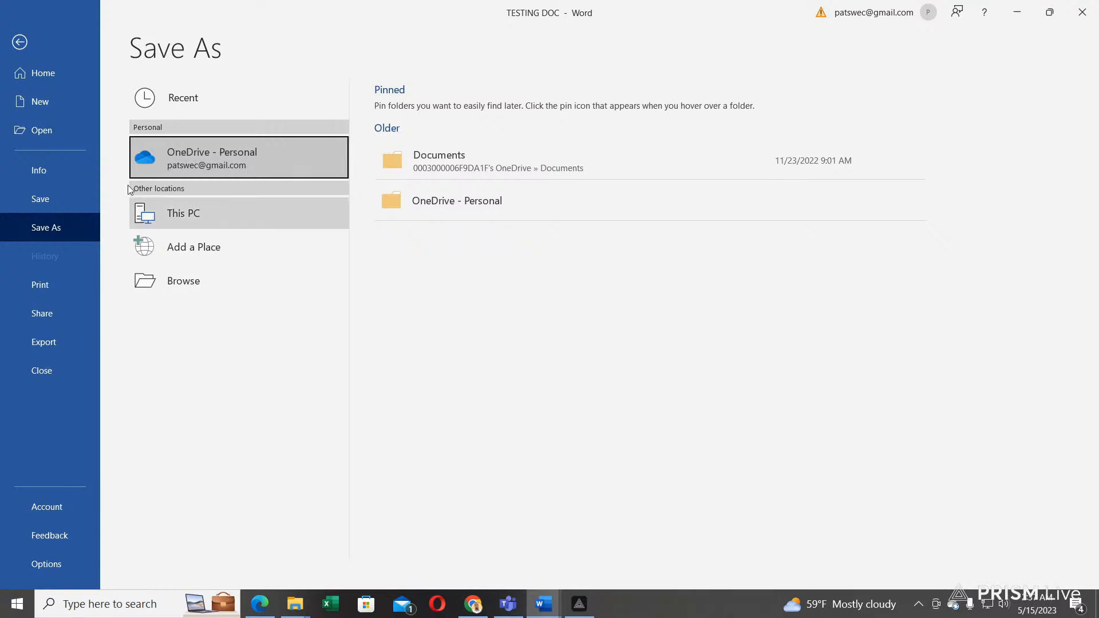
click(46, 321)
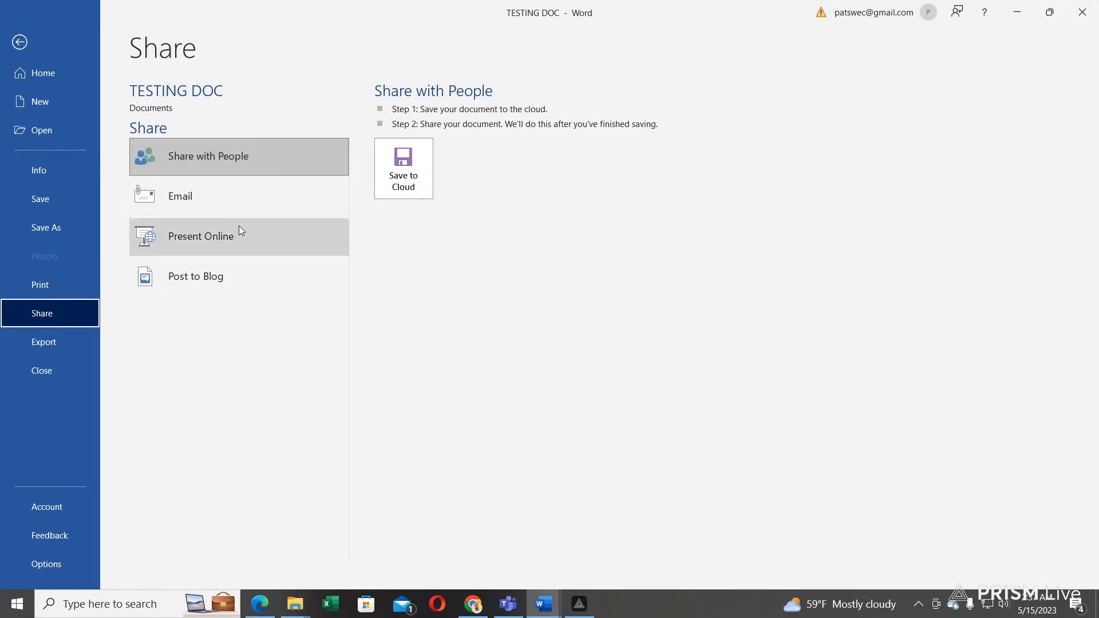
click(197, 206)
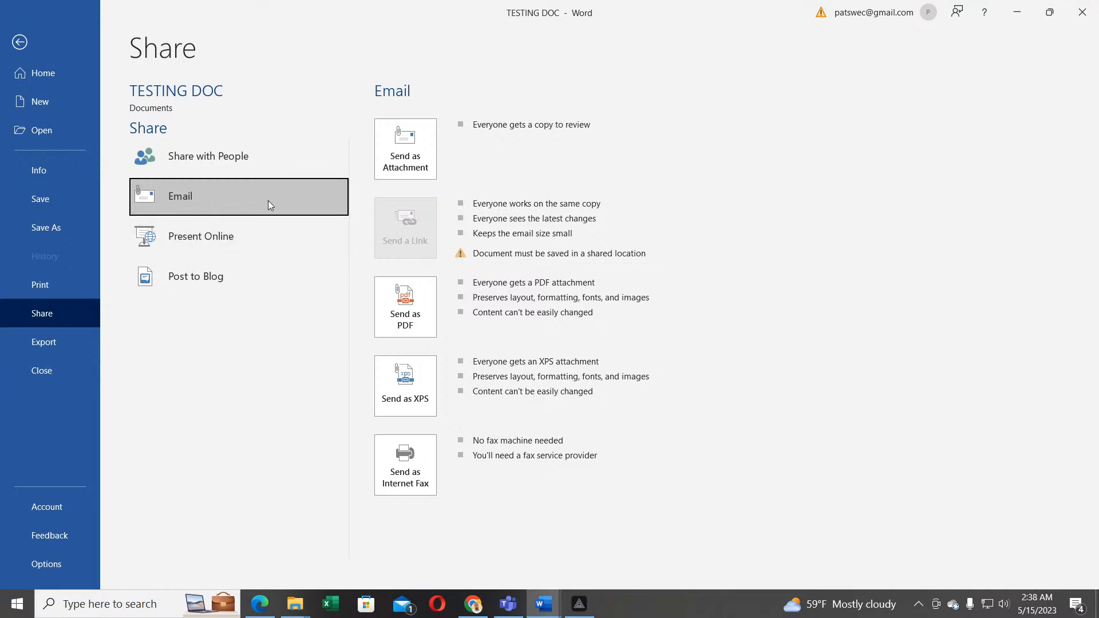
Step: Review the Export choices, then view the Account page with Office Home and Student 2019
click(49, 346)
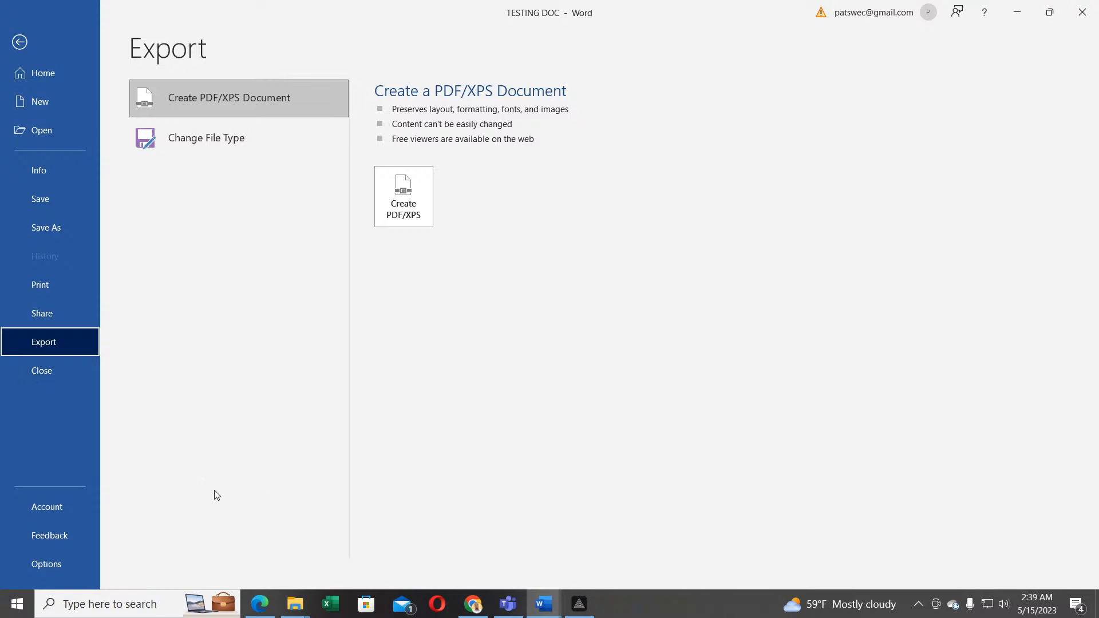
click(42, 510)
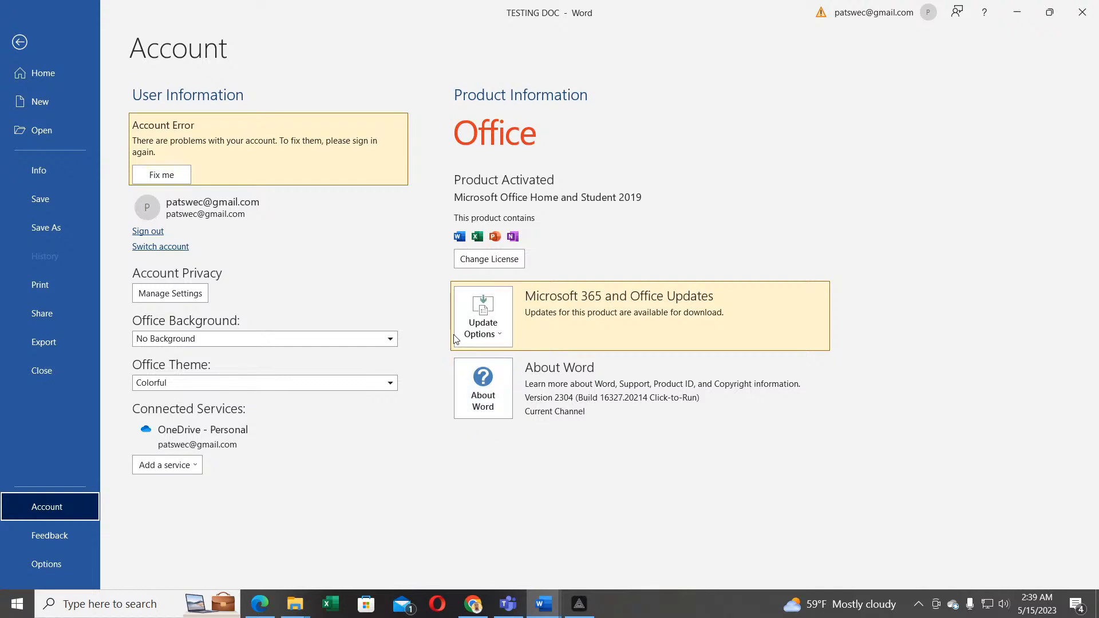
Step: Check Update Options on the Account page, then show the Feedback page
click(495, 335)
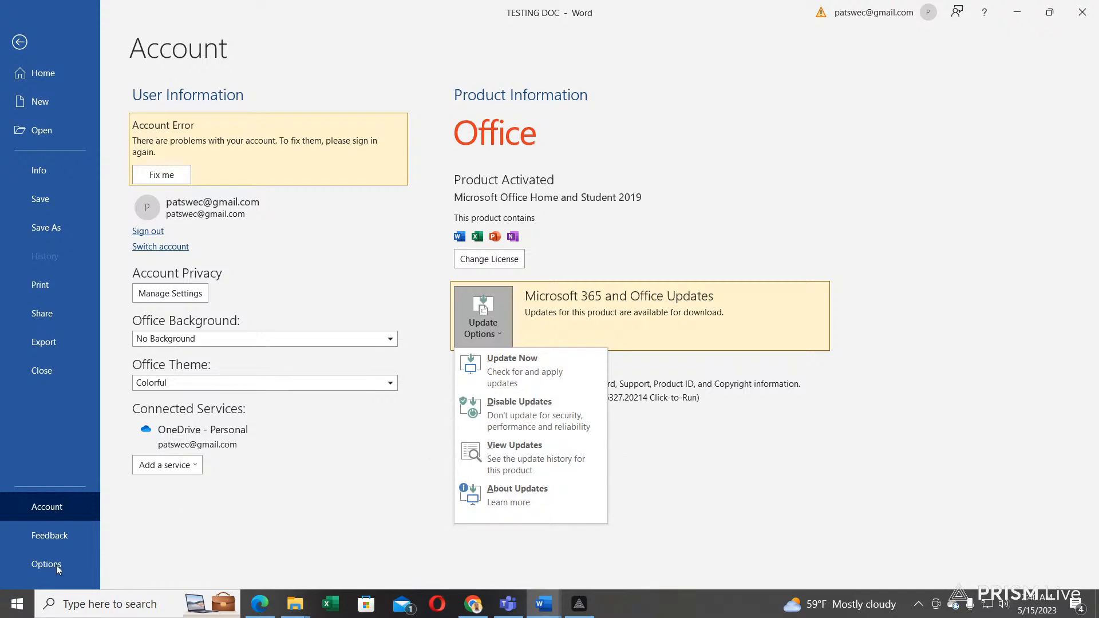
click(40, 539)
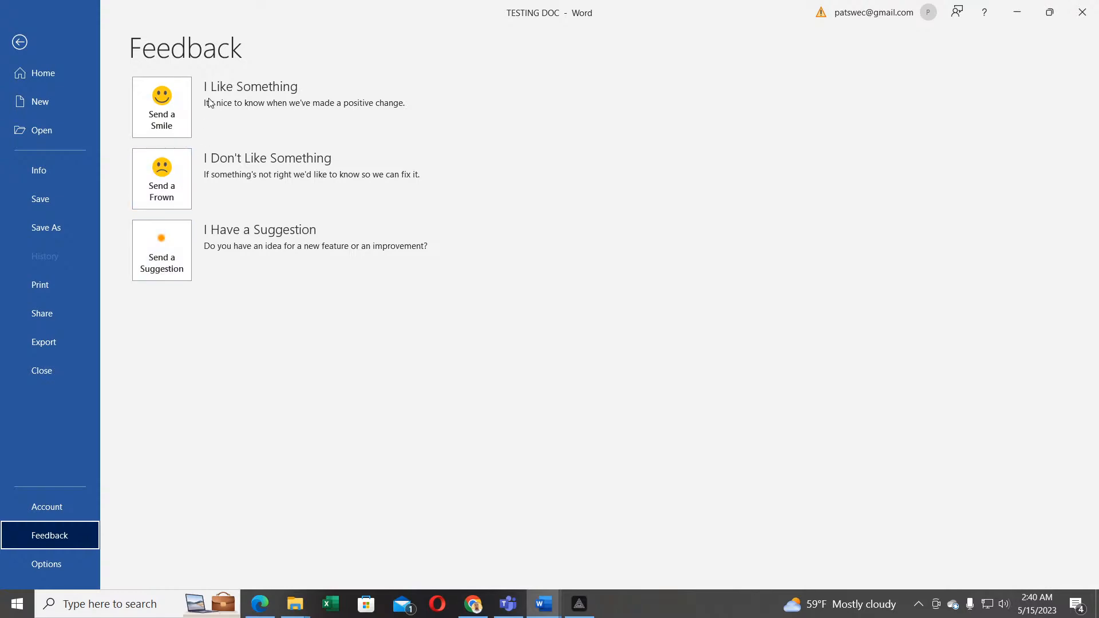
click(56, 562)
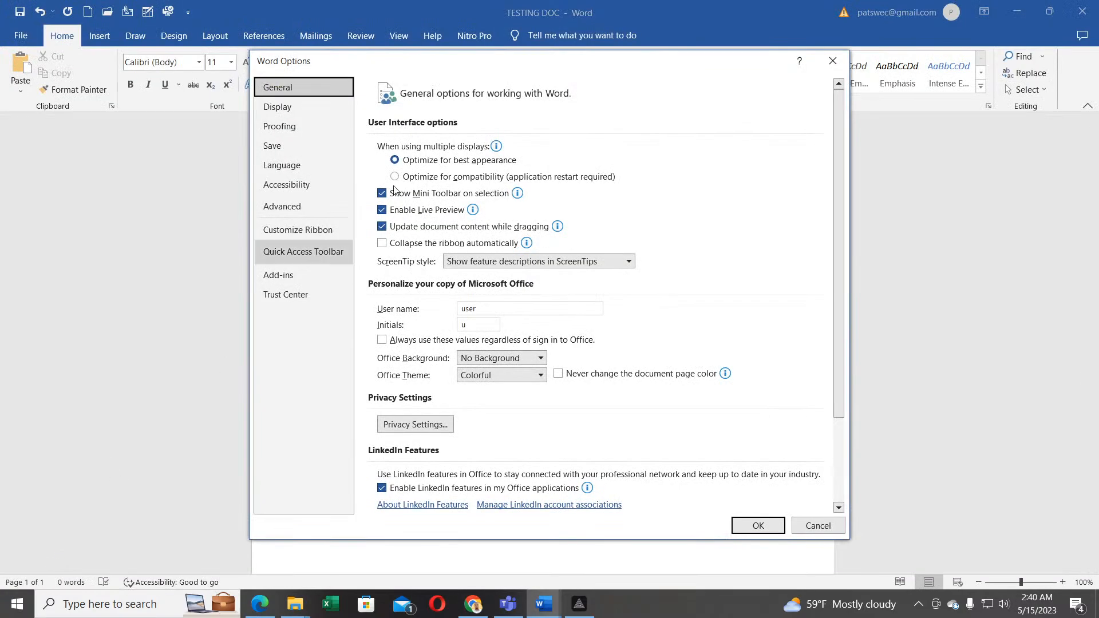
drag(580, 66, 419, 39)
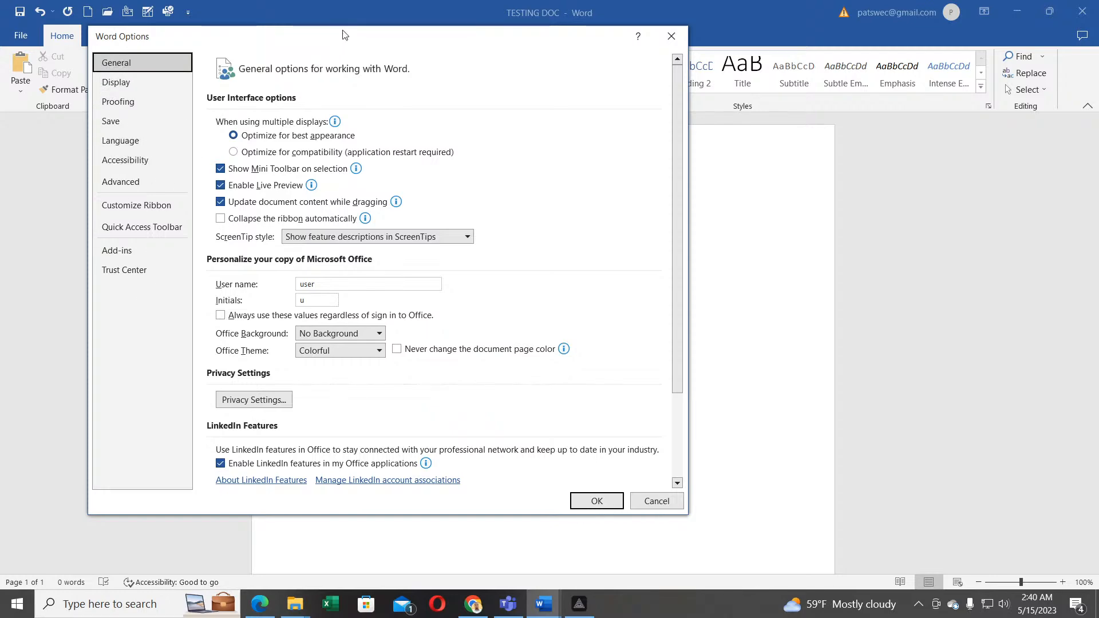
drag(349, 42, 489, 72)
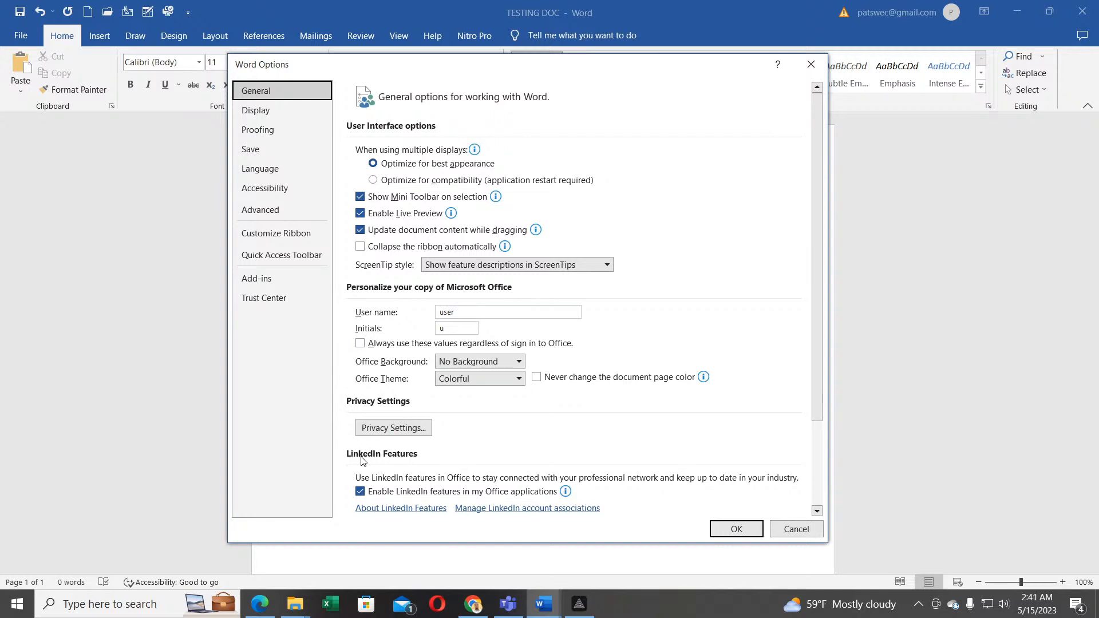
scroll(386, 411, down, 1)
scroll(386, 410, down, 2)
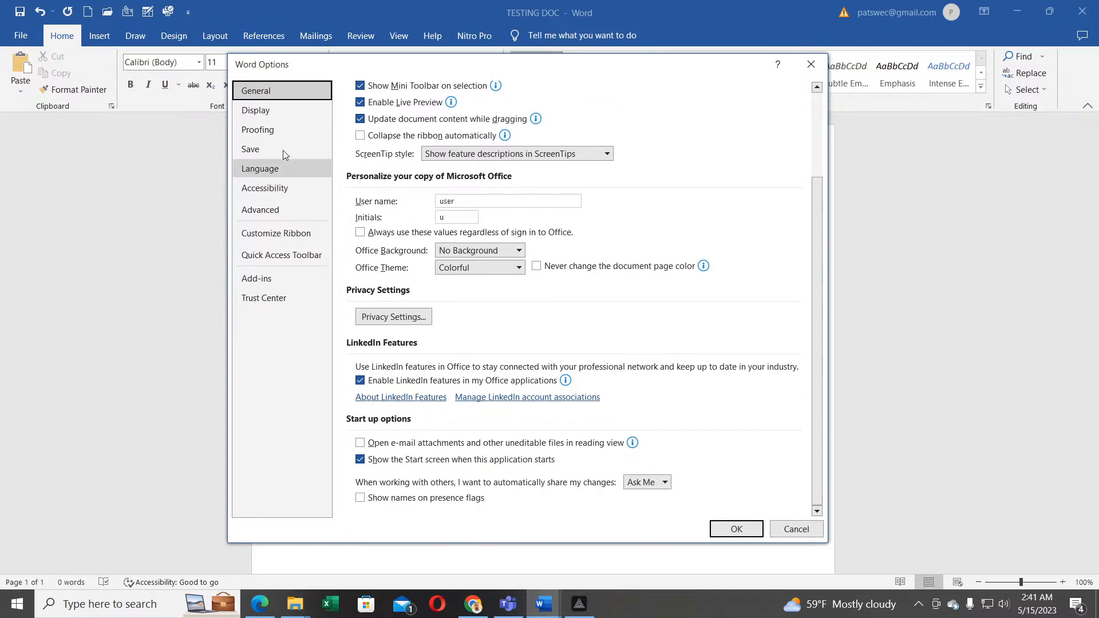
Step: Browse the Display, Proofing, Save, Language, Accessibility and Advanced pages, ending on Customize Ribbon
click(255, 111)
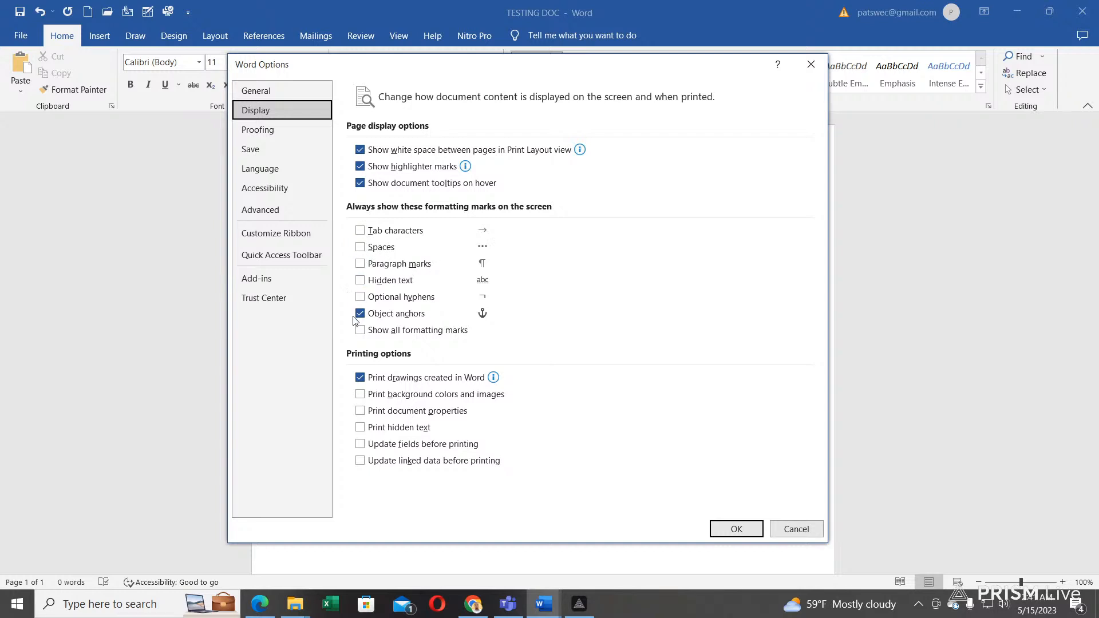
click(262, 132)
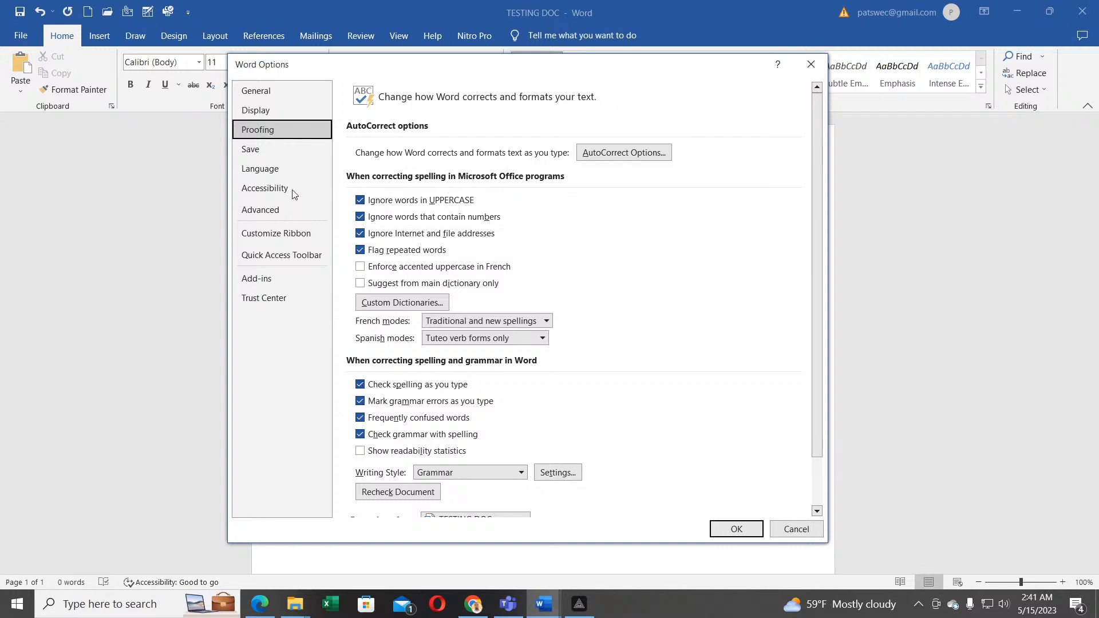
click(250, 152)
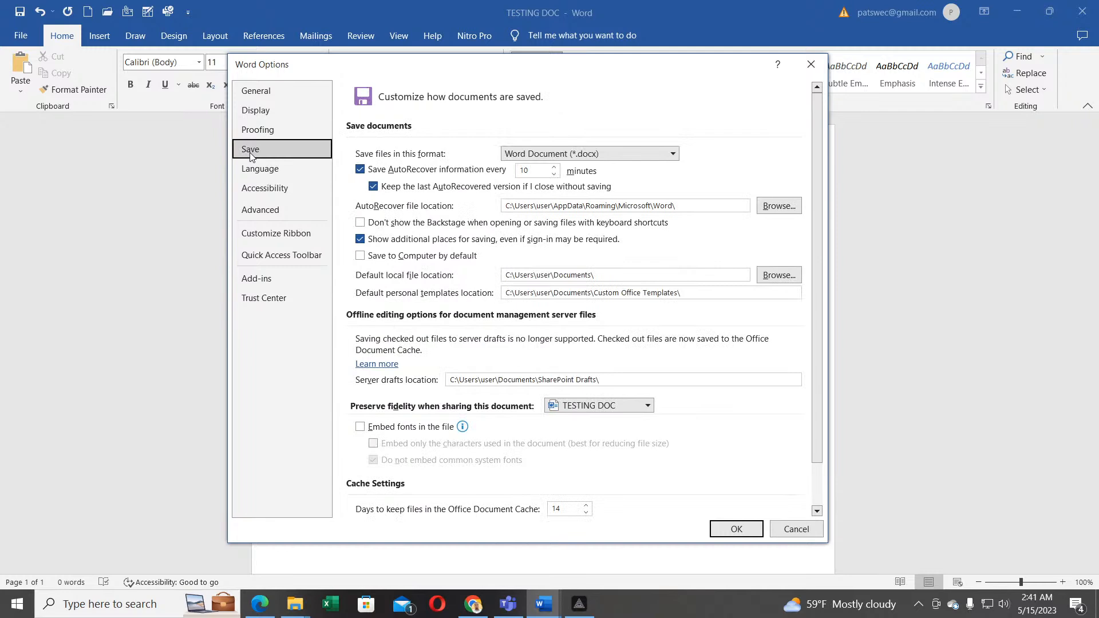
click(256, 171)
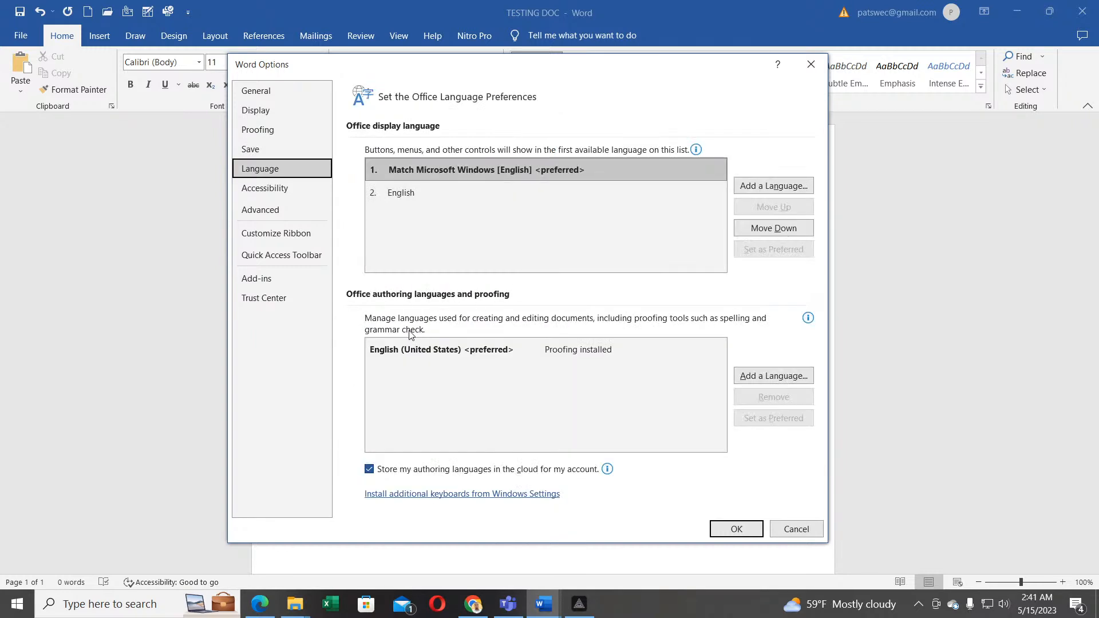
click(267, 190)
click(269, 211)
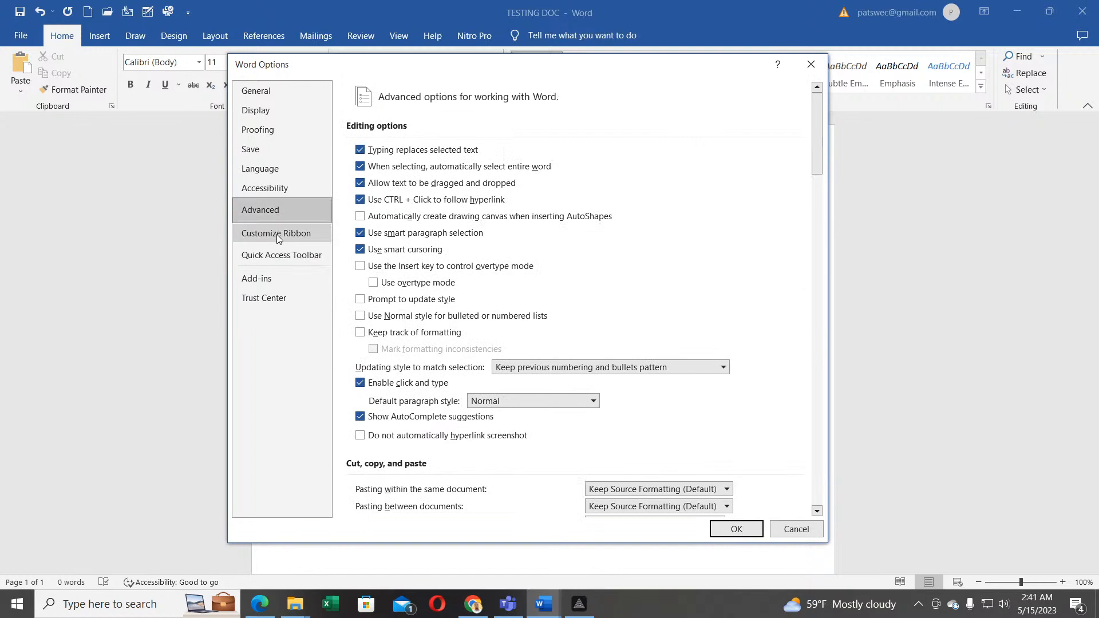
click(278, 237)
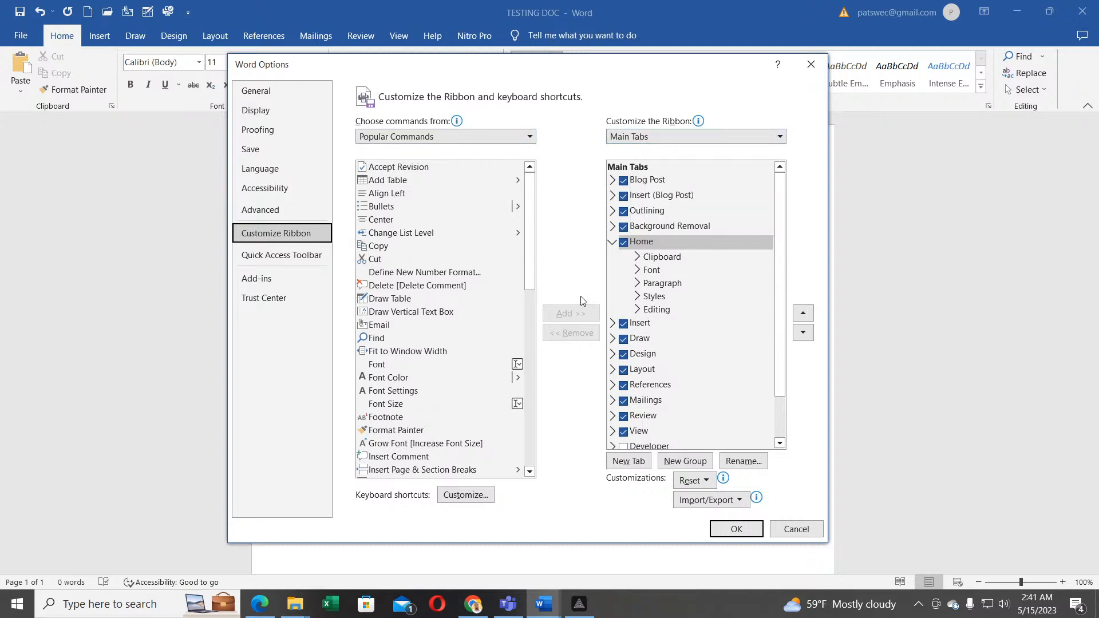
Step: Untick Home, Insert, Draw, Design, Layout, References, Background Removal and Review under Main Tabs, then confirm
scroll(679, 366, down, 1)
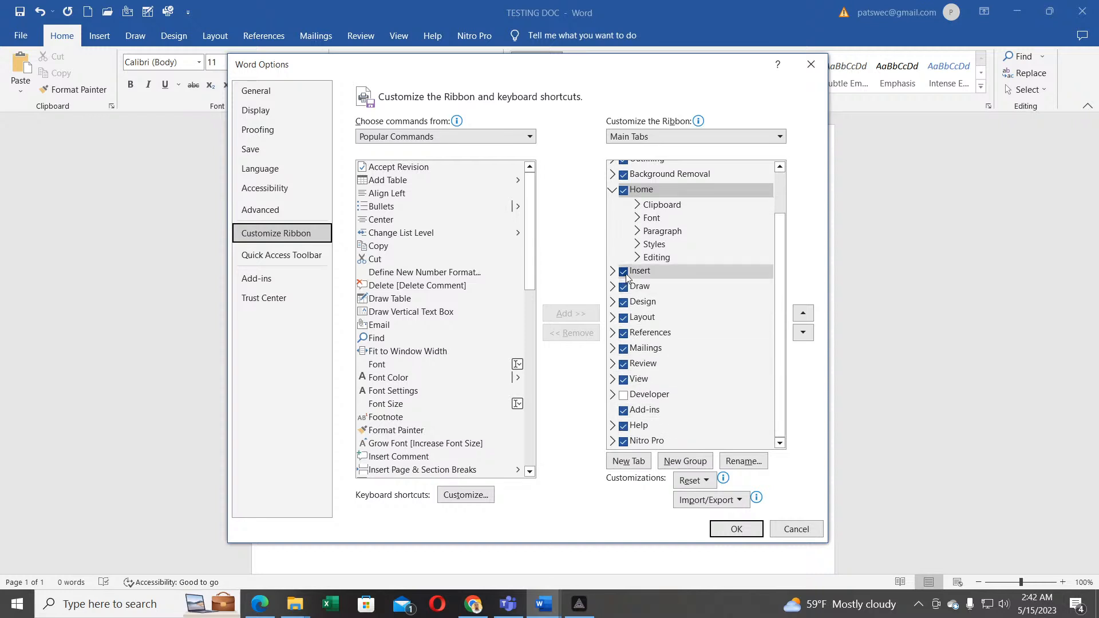
click(623, 191)
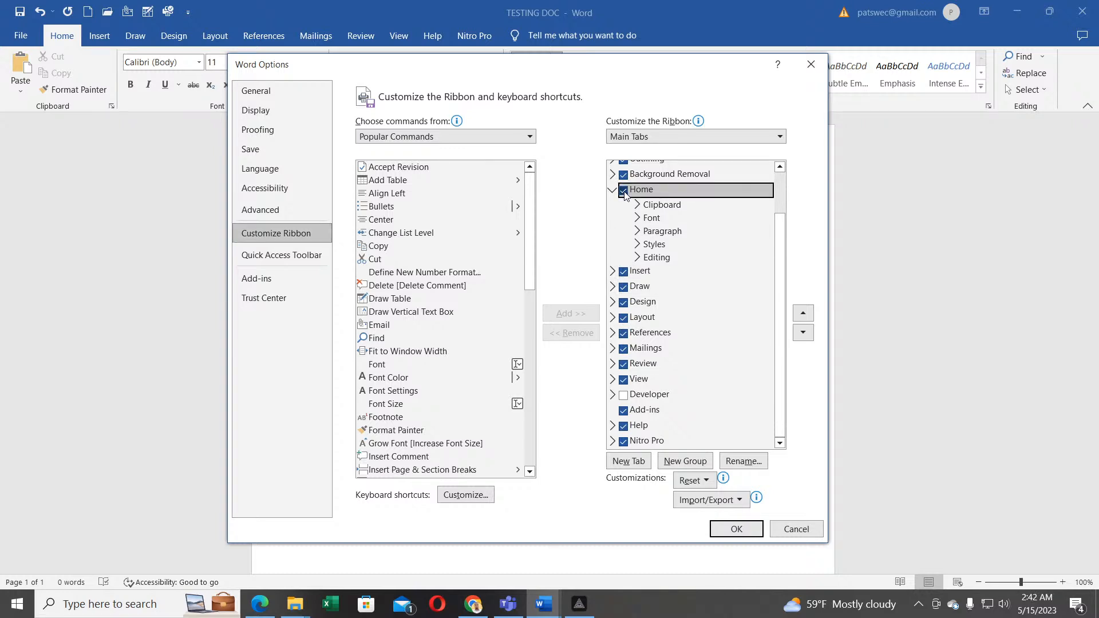
click(613, 191)
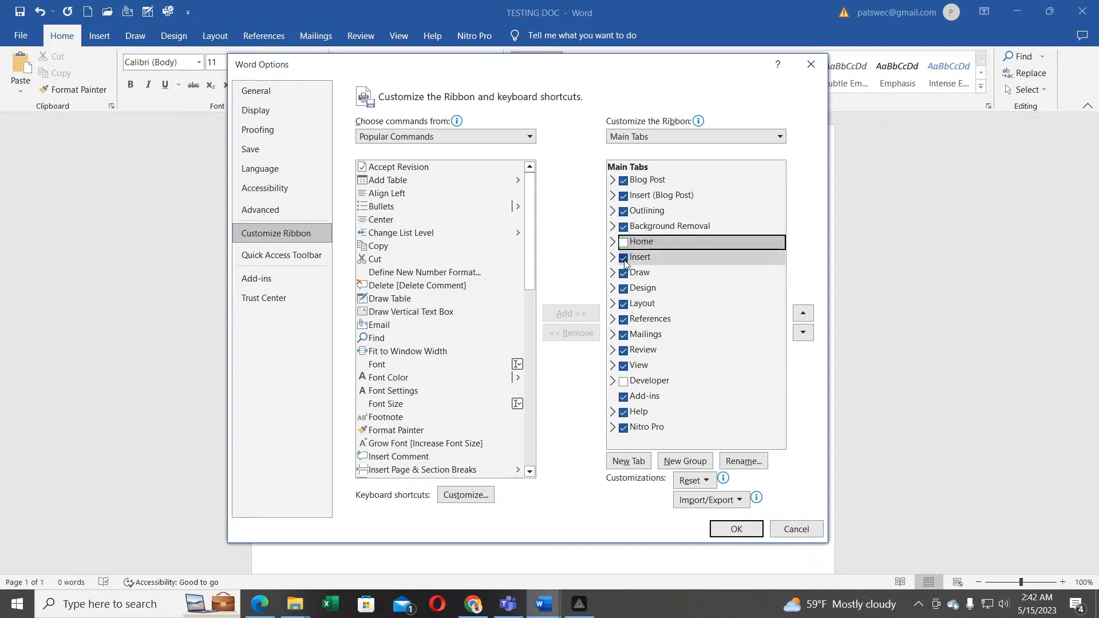
click(625, 258)
click(624, 274)
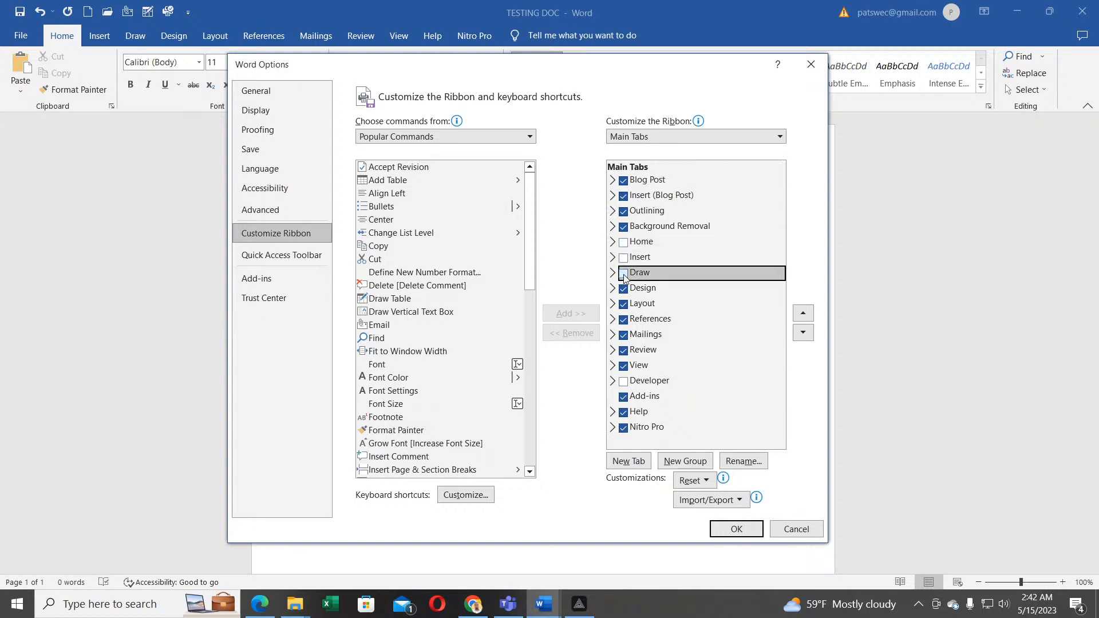
click(623, 289)
click(624, 304)
click(623, 320)
click(624, 227)
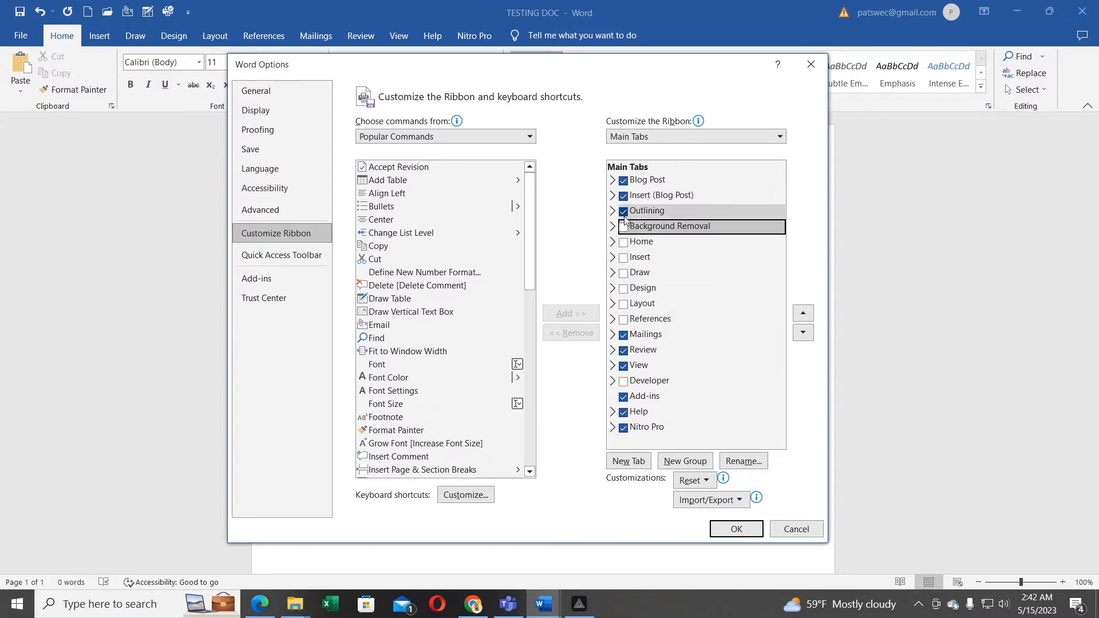
click(629, 350)
click(626, 351)
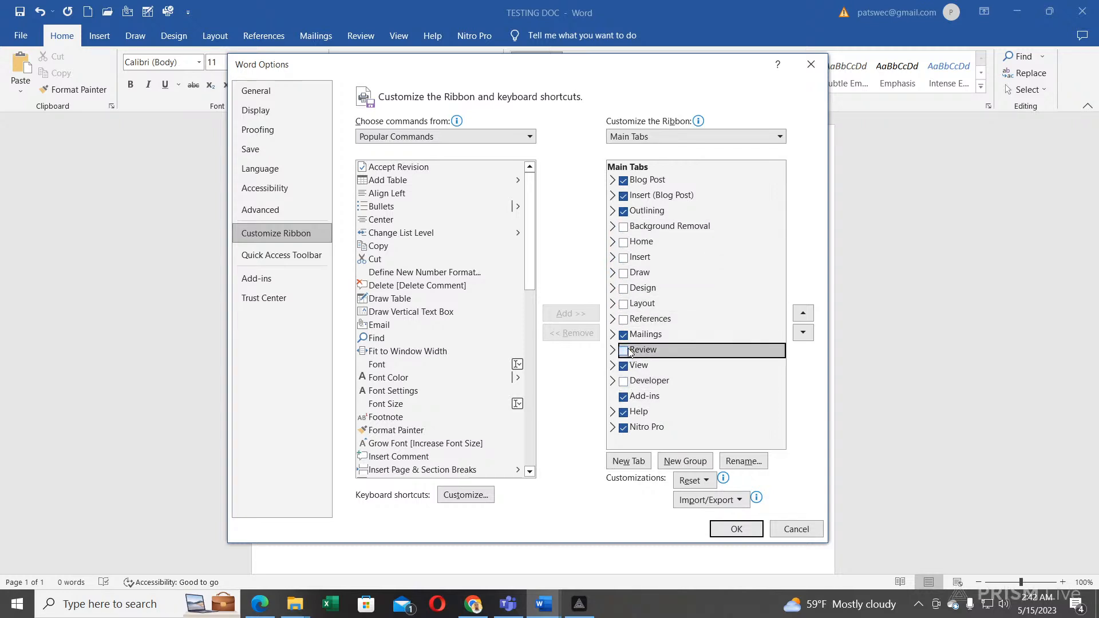
click(723, 530)
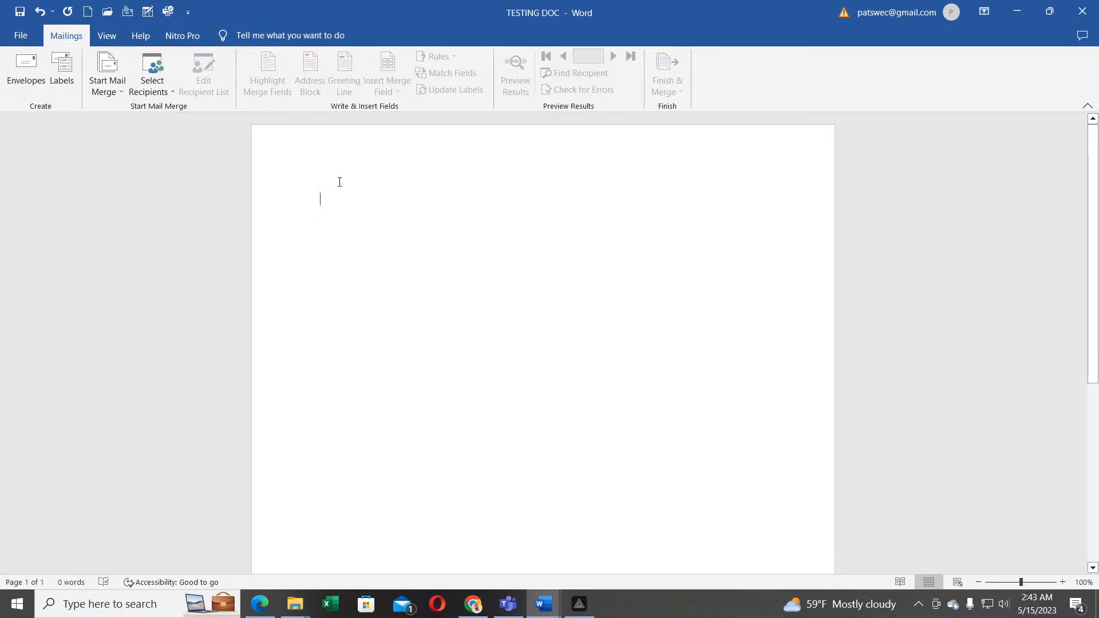
Step: Type 'RICHARD IS A HARD GUY' on the page and select the whole line
text(RICHARD IS A HARD GUY)
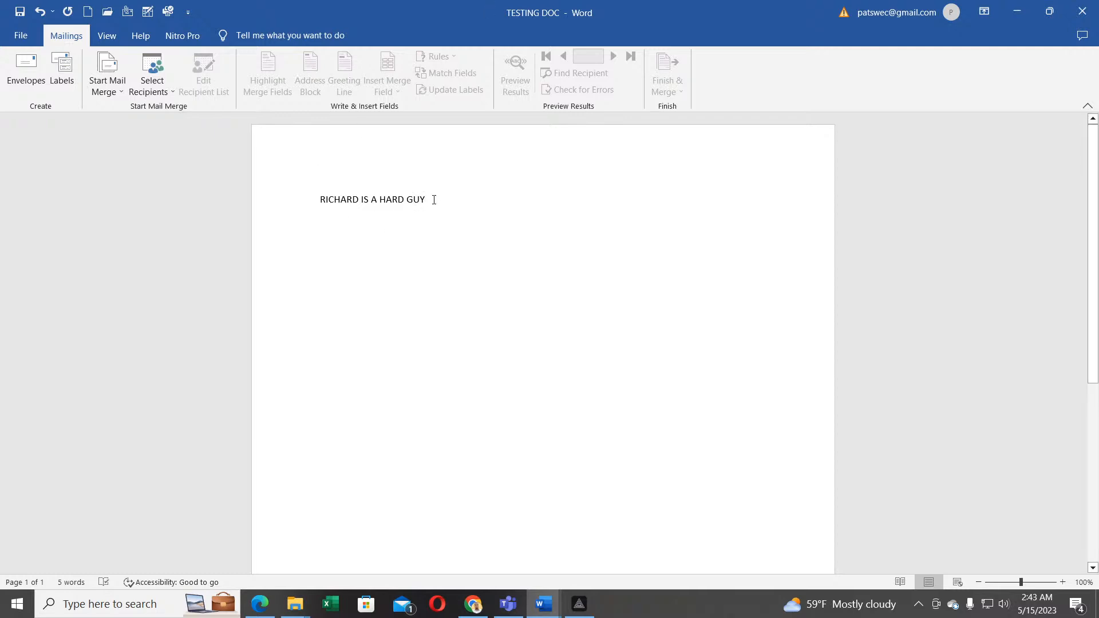
drag(427, 199, 305, 190)
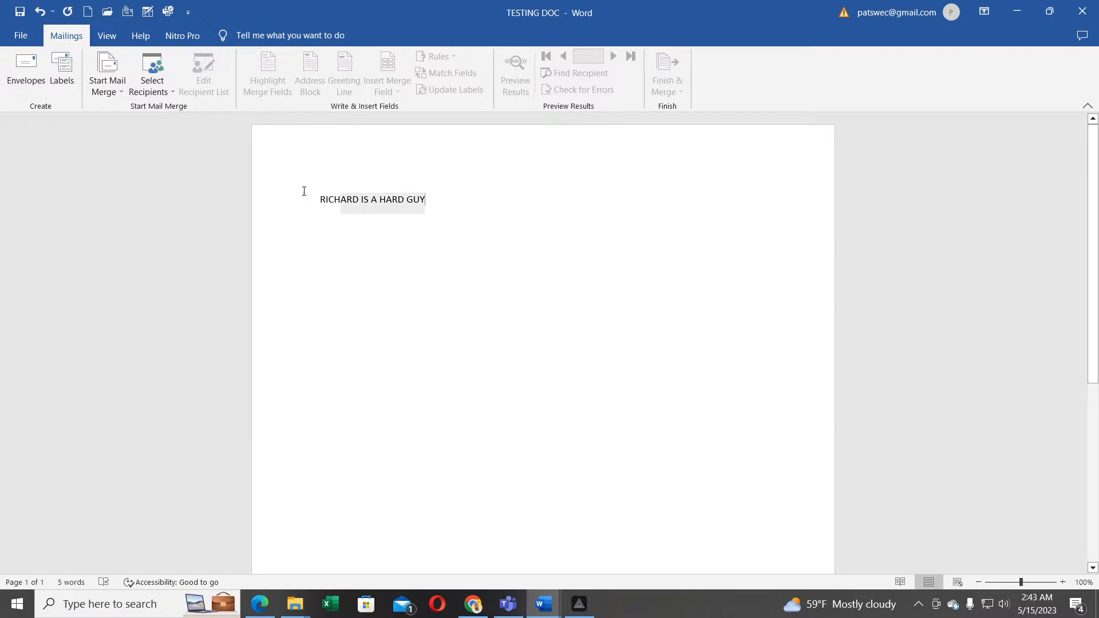
click(528, 258)
drag(463, 207, 292, 183)
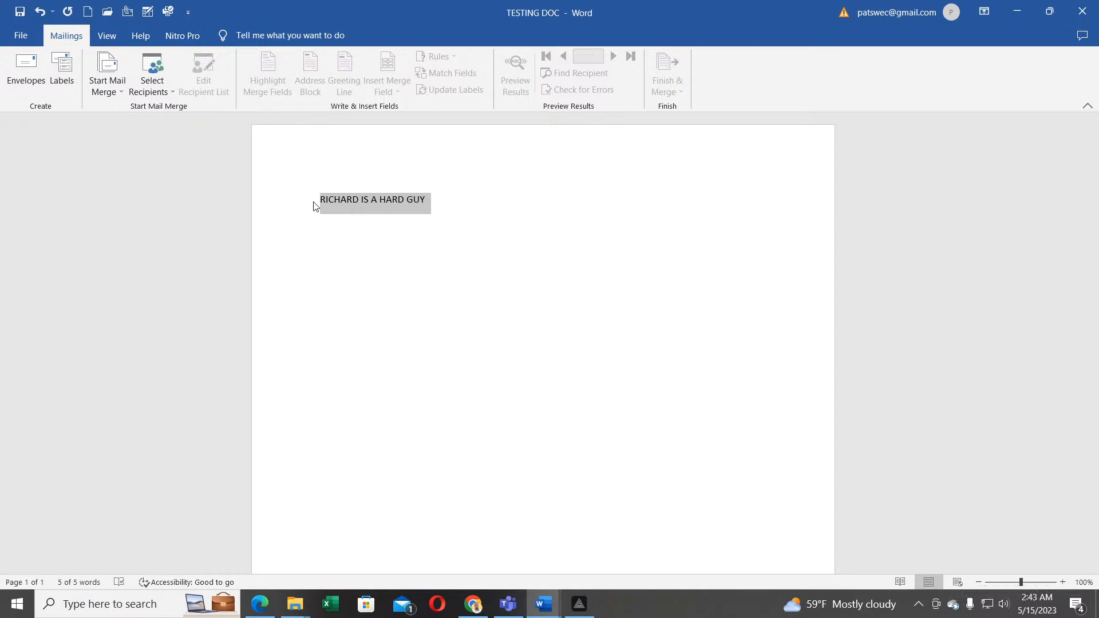
Step: Open Word Options at the Customize Ribbon page
click(21, 36)
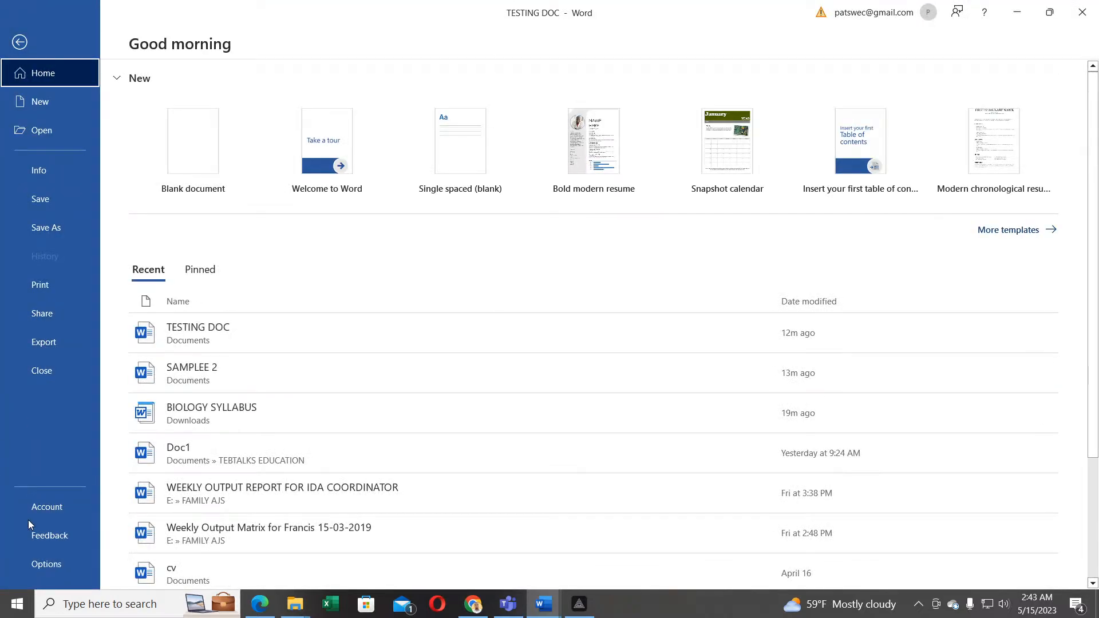
click(46, 565)
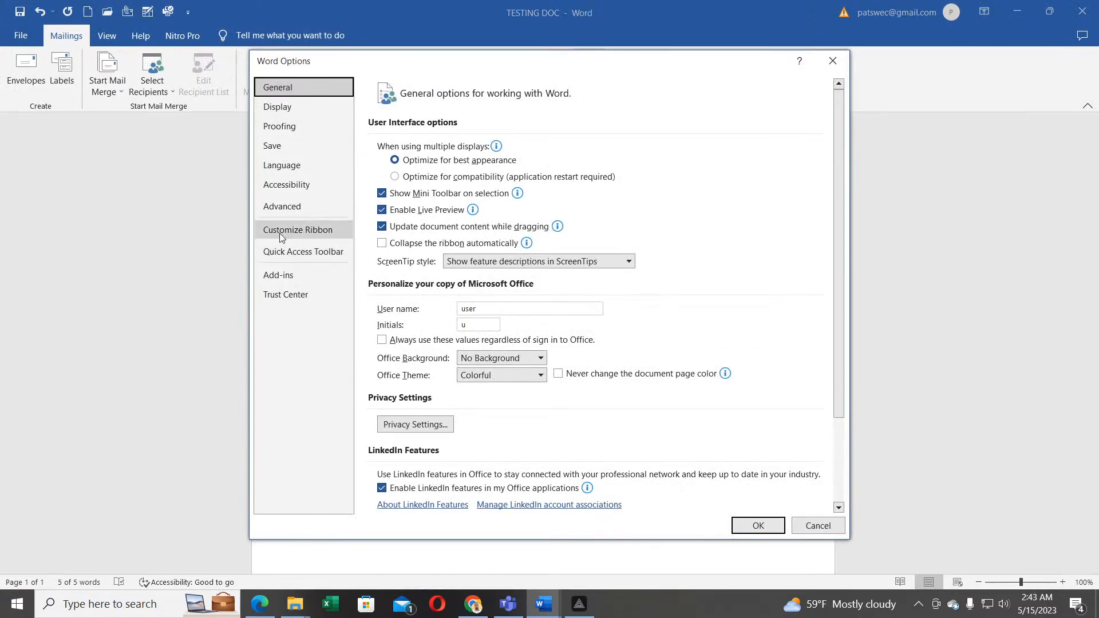
click(301, 228)
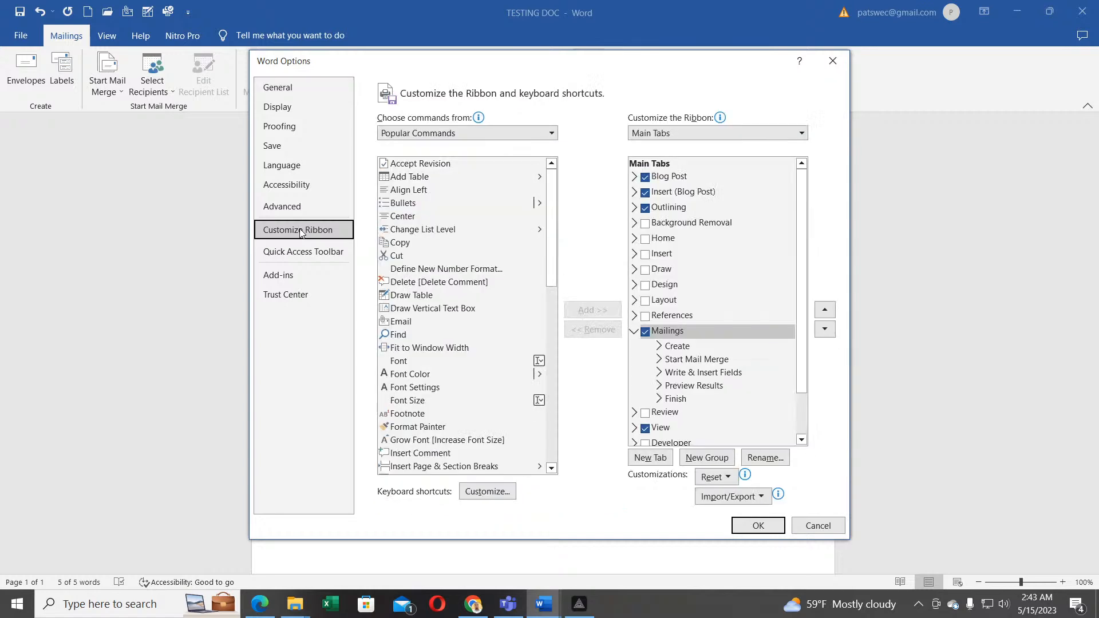
Step: Re-tick Background Removal, Home, Insert, Draw, Design, Layout and References, then confirm
click(646, 223)
click(646, 239)
click(646, 255)
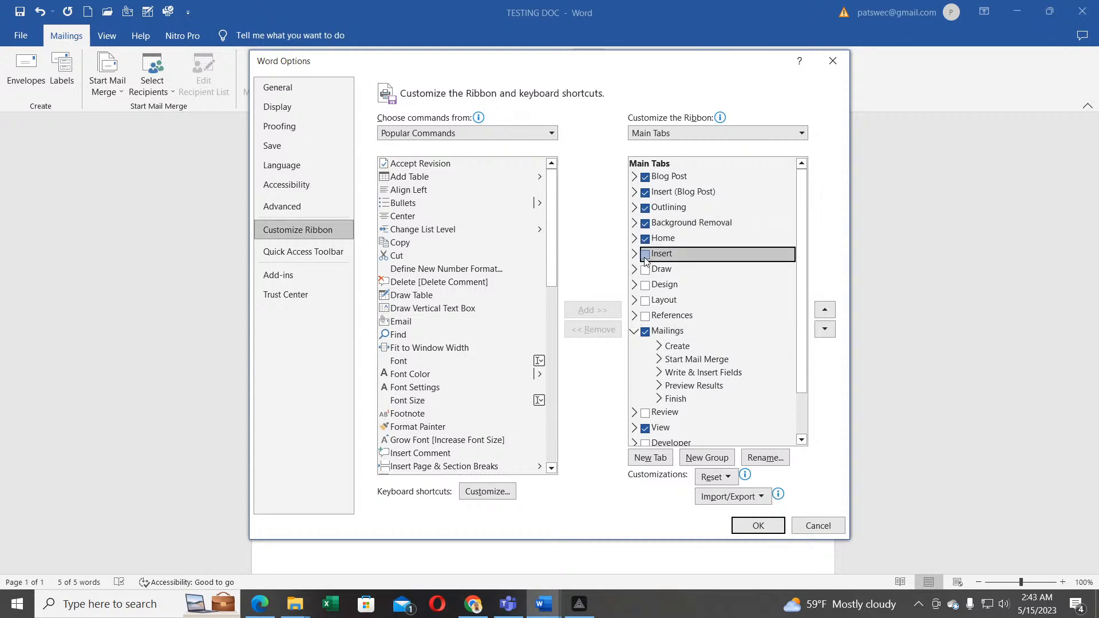
click(645, 270)
click(646, 285)
click(646, 300)
click(646, 316)
click(754, 526)
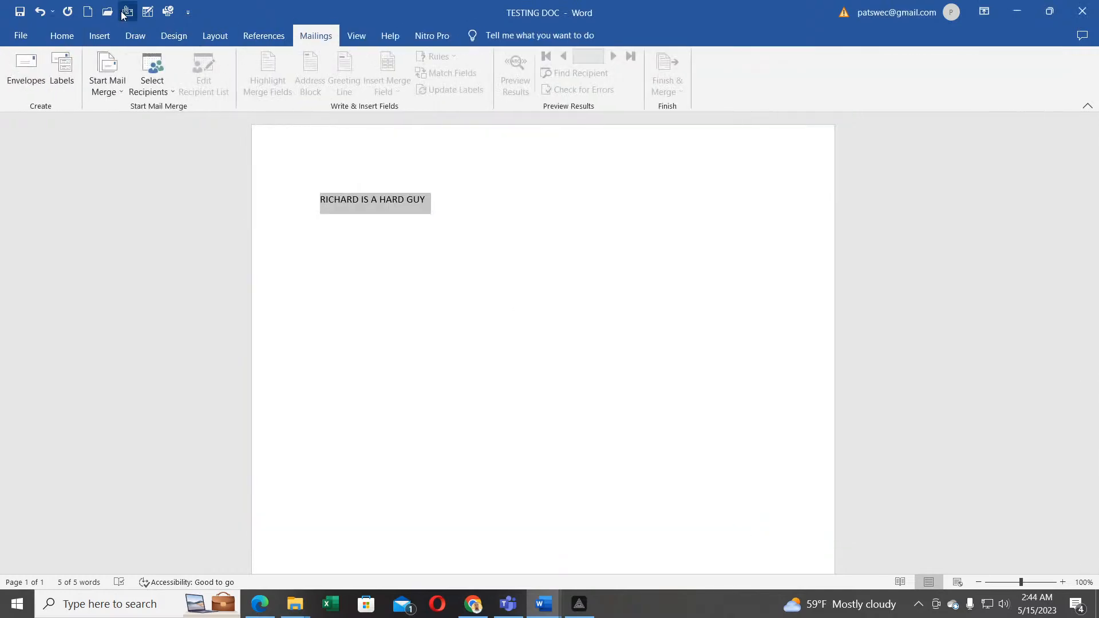
Step: Make the RICHARD IS A HARD GUY line 22 pt bold, then show the File start screen
click(62, 36)
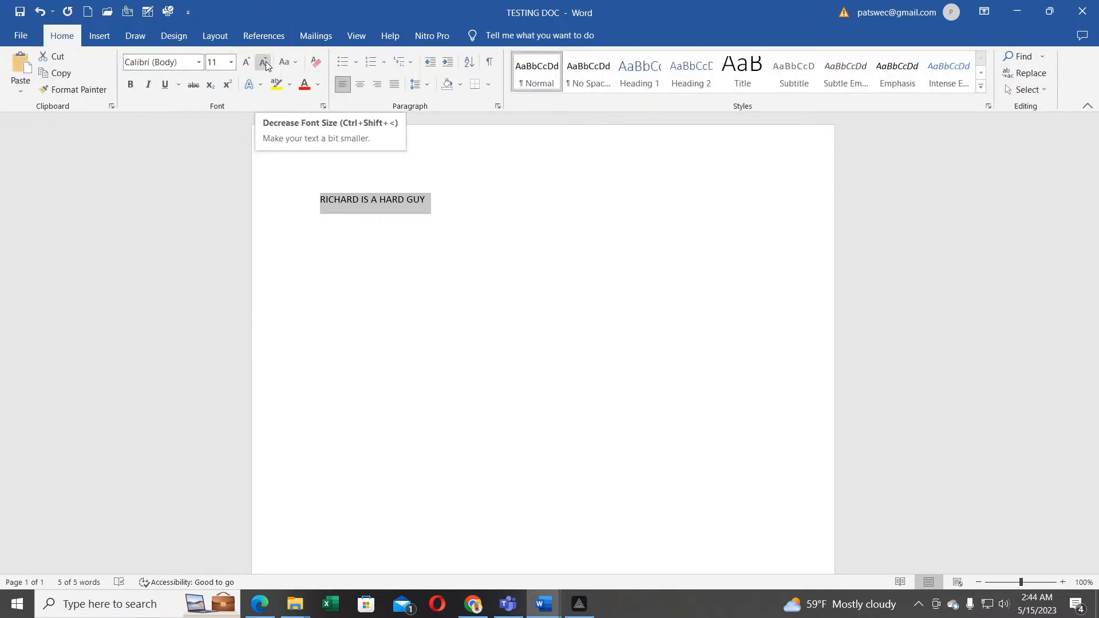
click(246, 63)
click(247, 64)
click(246, 64)
click(247, 64)
click(247, 64)
click(247, 63)
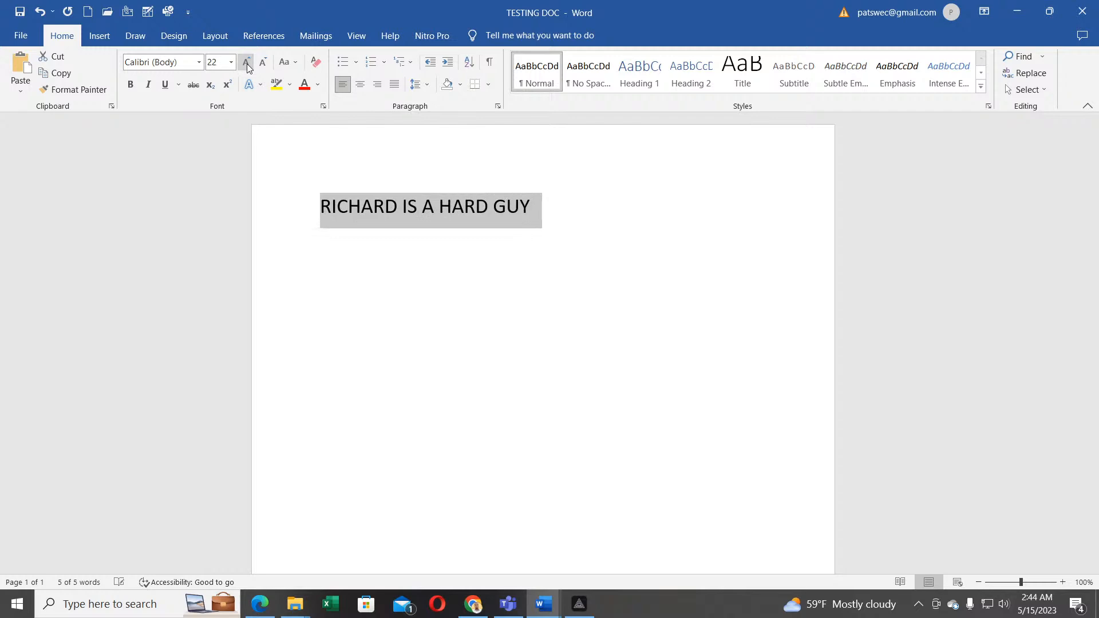
click(131, 85)
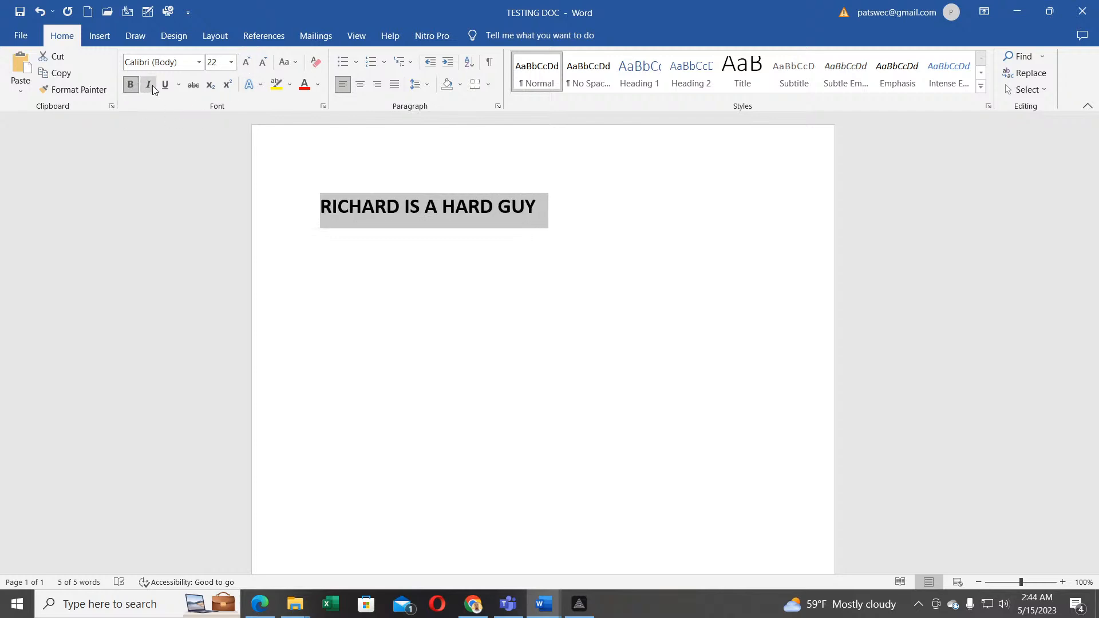
click(490, 234)
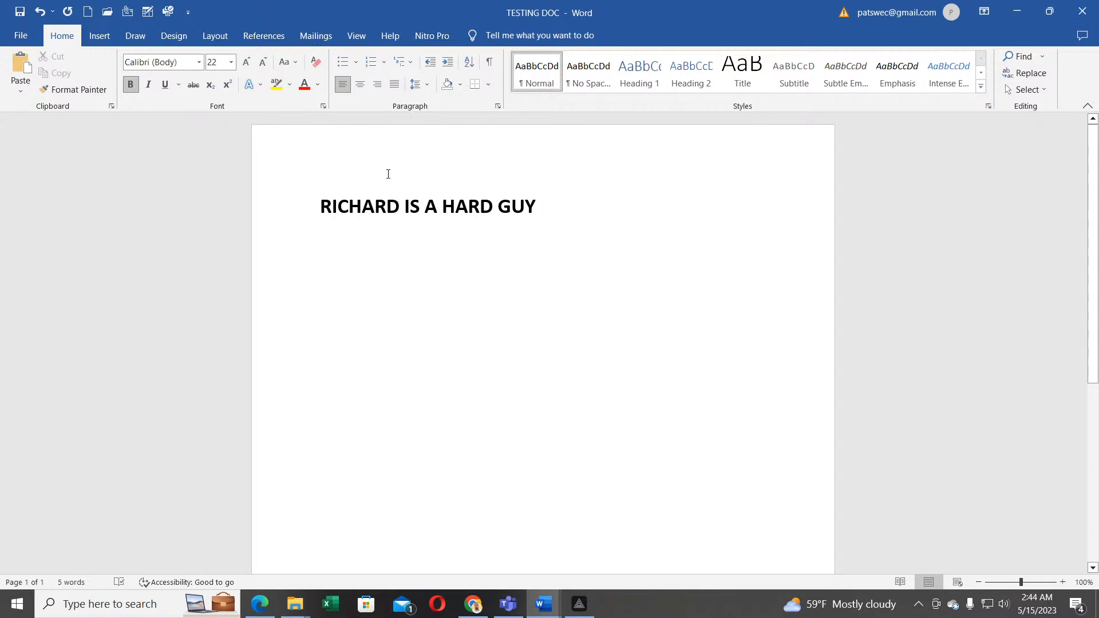
click(18, 36)
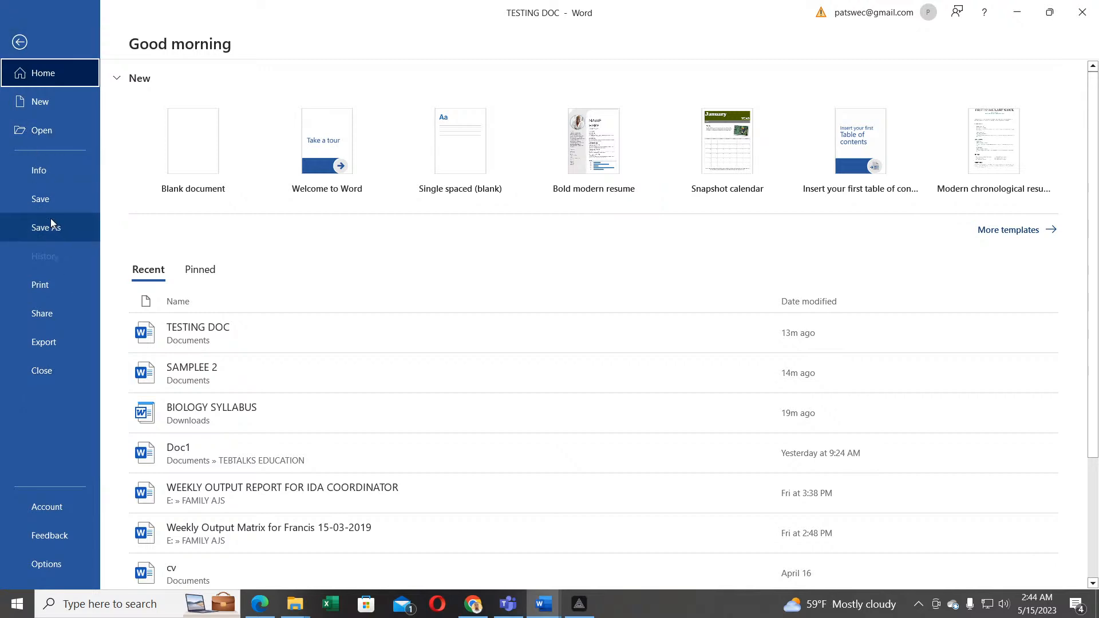
Step: Go back from the start screen to TESTING DOC, which holds the bold RICHARD IS A HARD GUY line
click(14, 43)
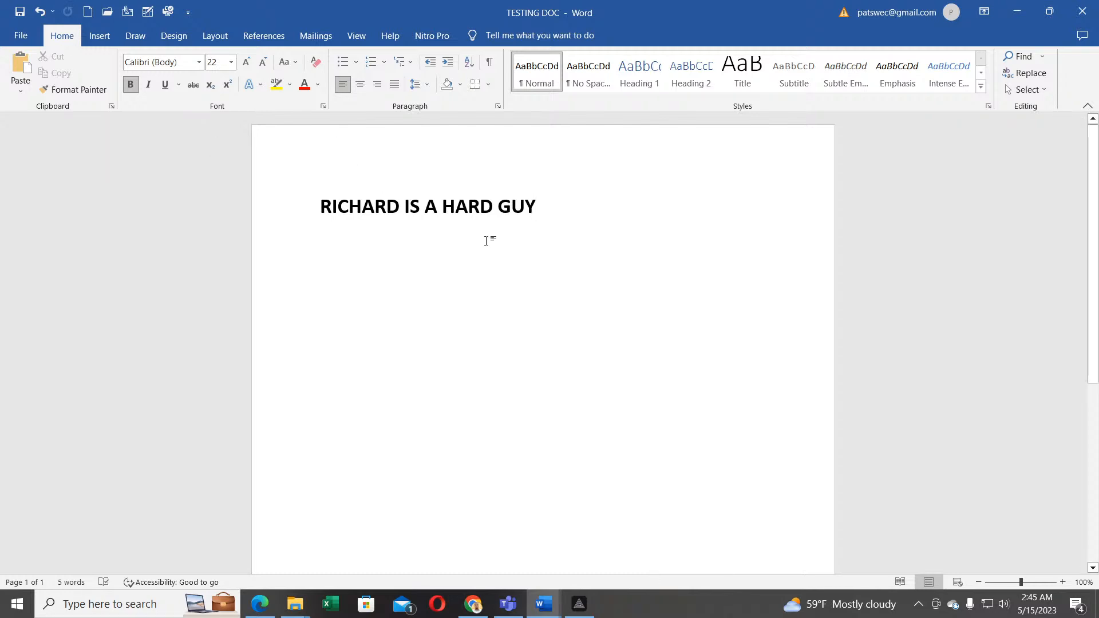
Step: Copy the bold RICHARD IS A HARD GUY line and place the cursor at its end
drag(547, 205, 330, 199)
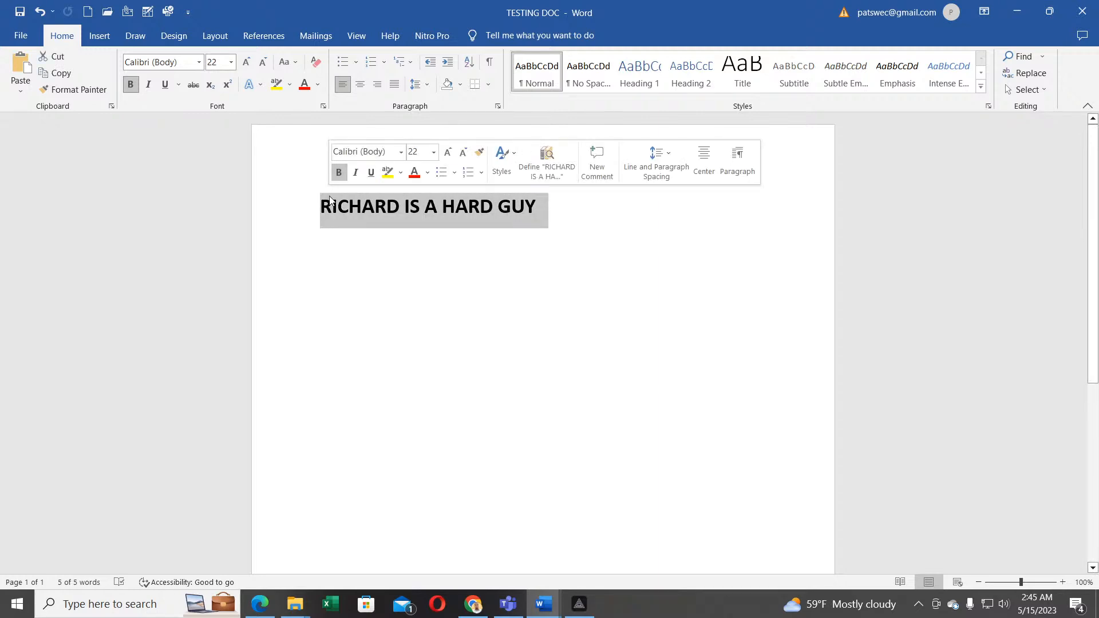
click(438, 263)
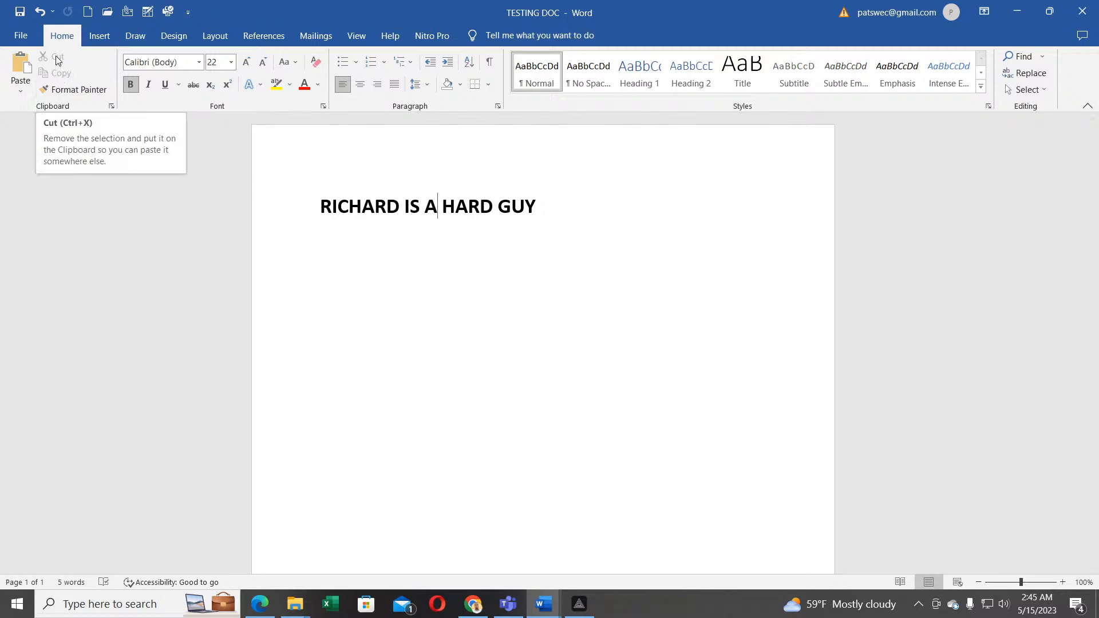
drag(549, 207, 321, 192)
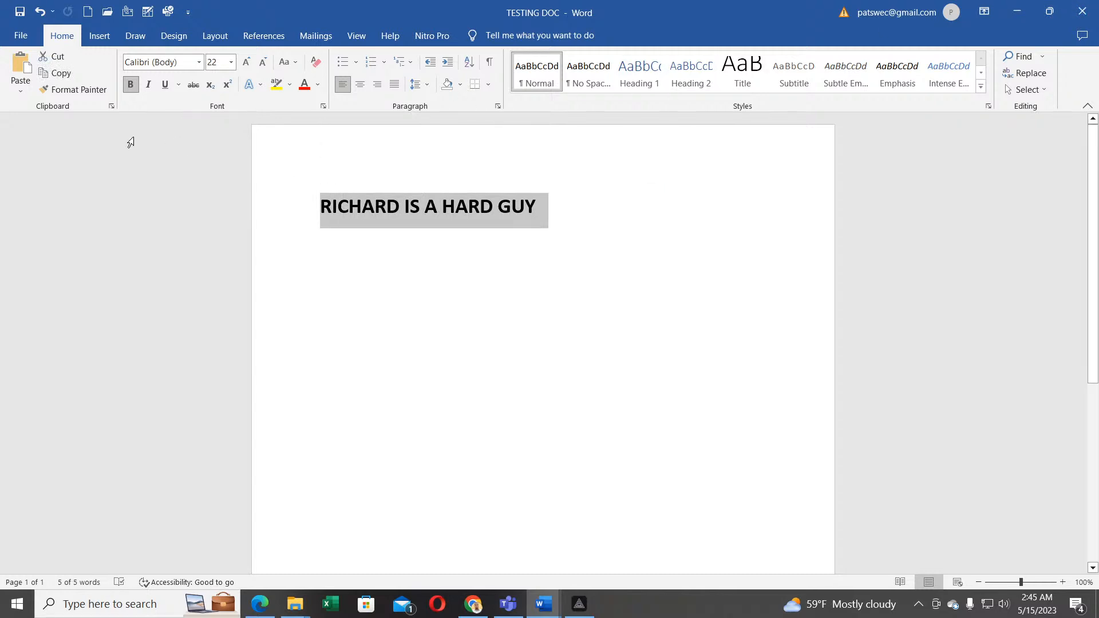
click(538, 305)
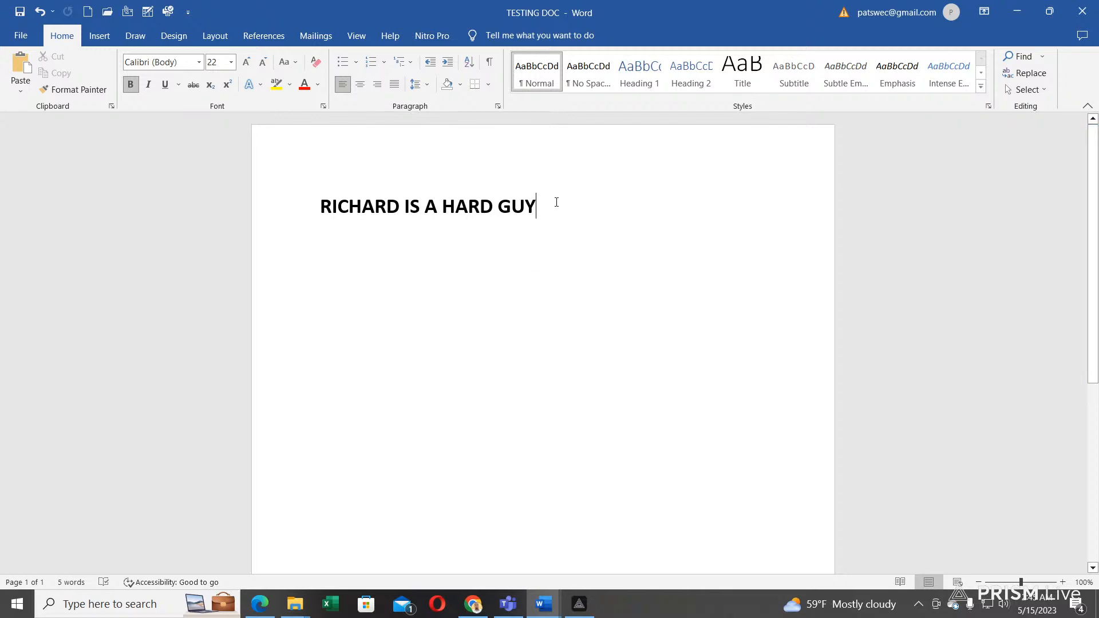
drag(559, 201, 349, 213)
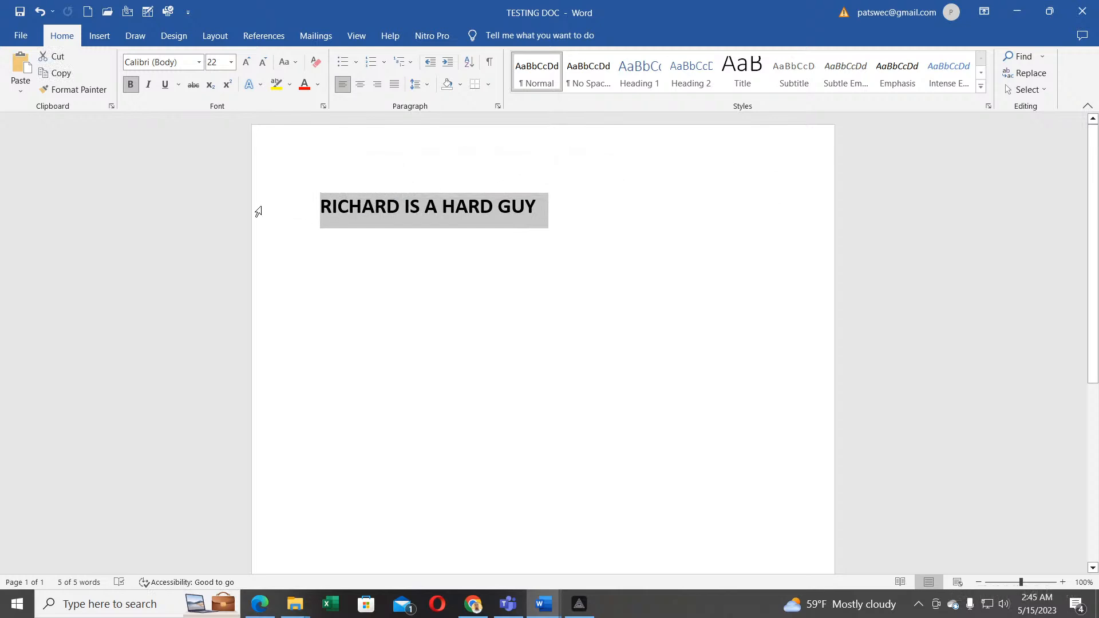
click(59, 74)
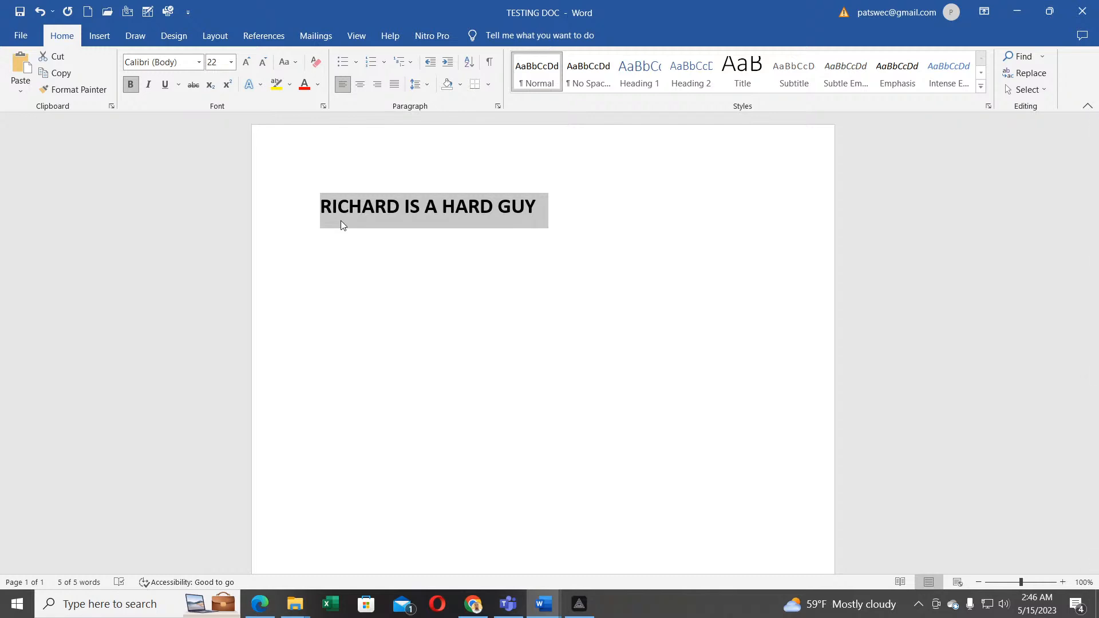
click(544, 209)
Step: Paste nine copies of the line on new lines below, then cut the first line away
key(Return)
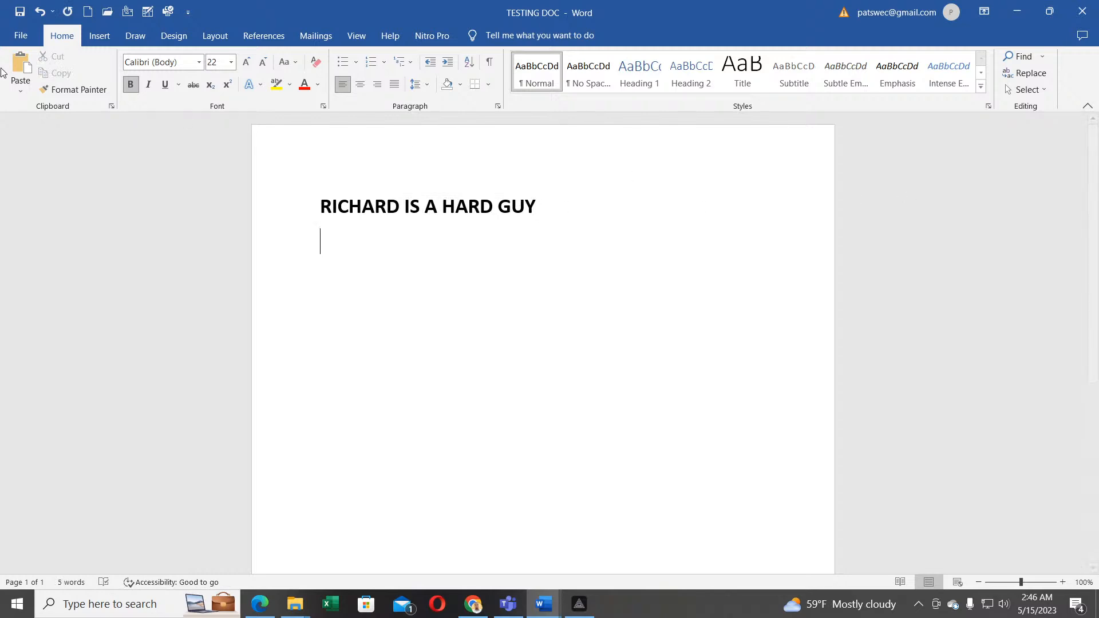
click(20, 72)
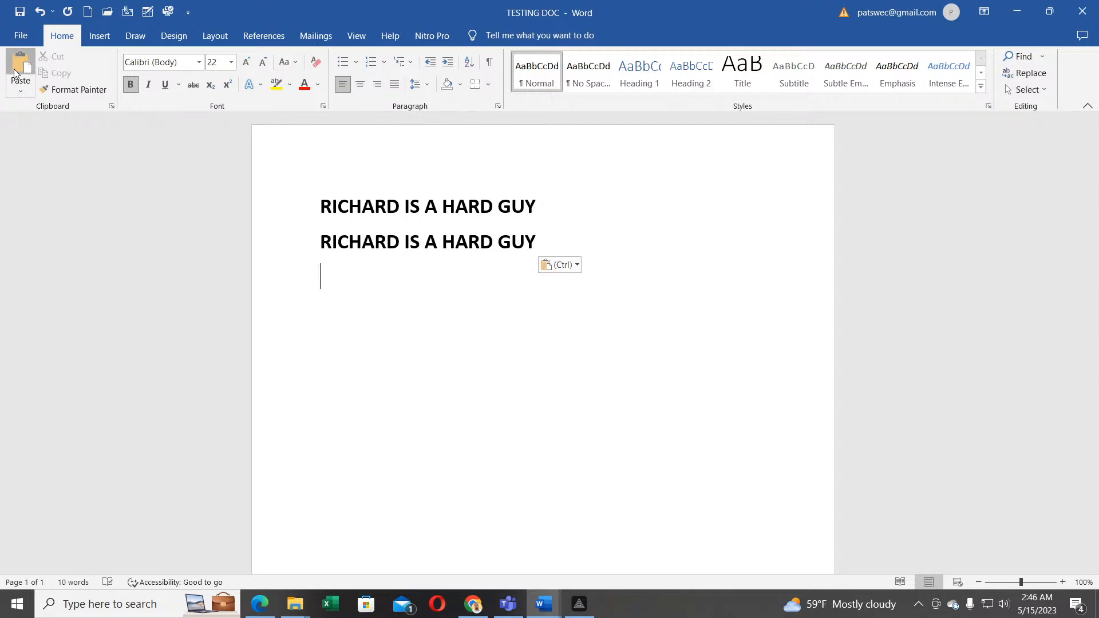
click(20, 72)
click(20, 71)
click(16, 73)
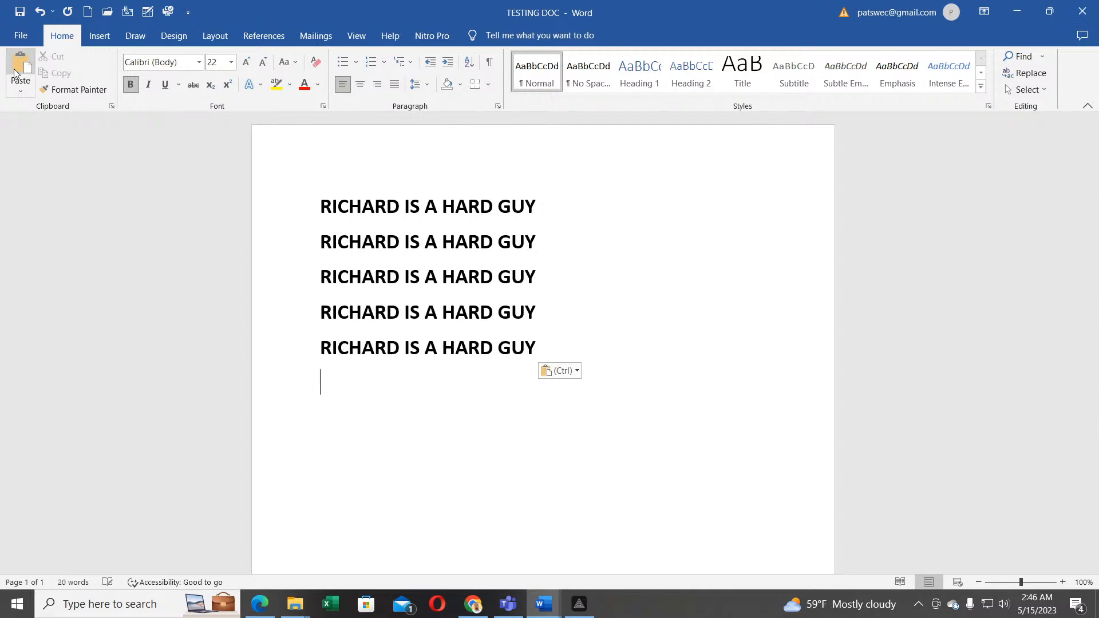
click(16, 73)
click(15, 72)
click(16, 72)
click(16, 72)
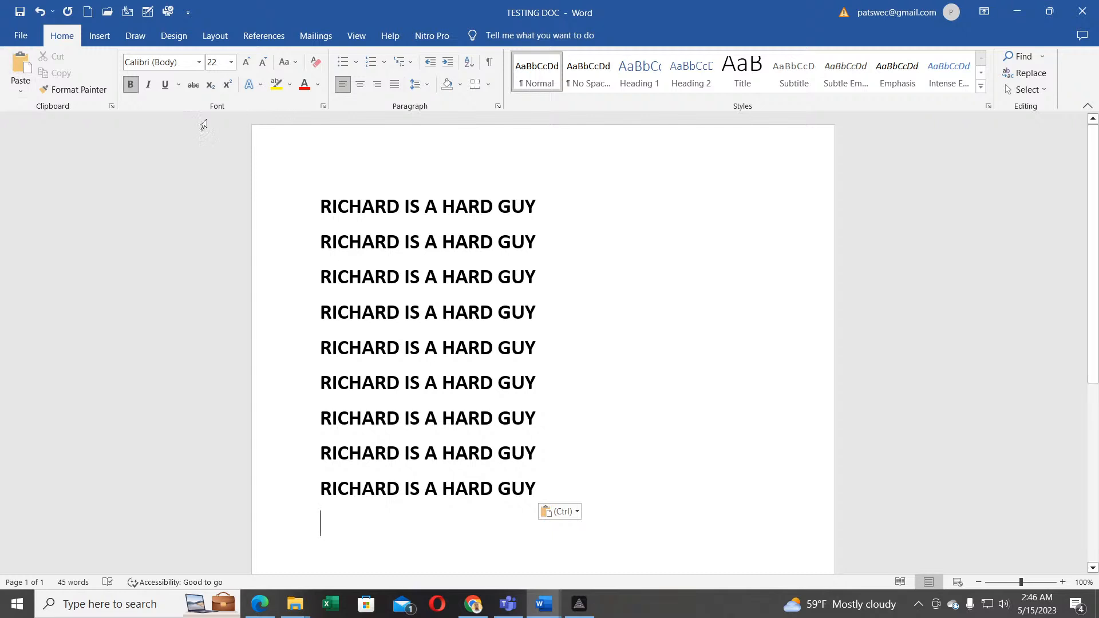
drag(547, 206, 280, 196)
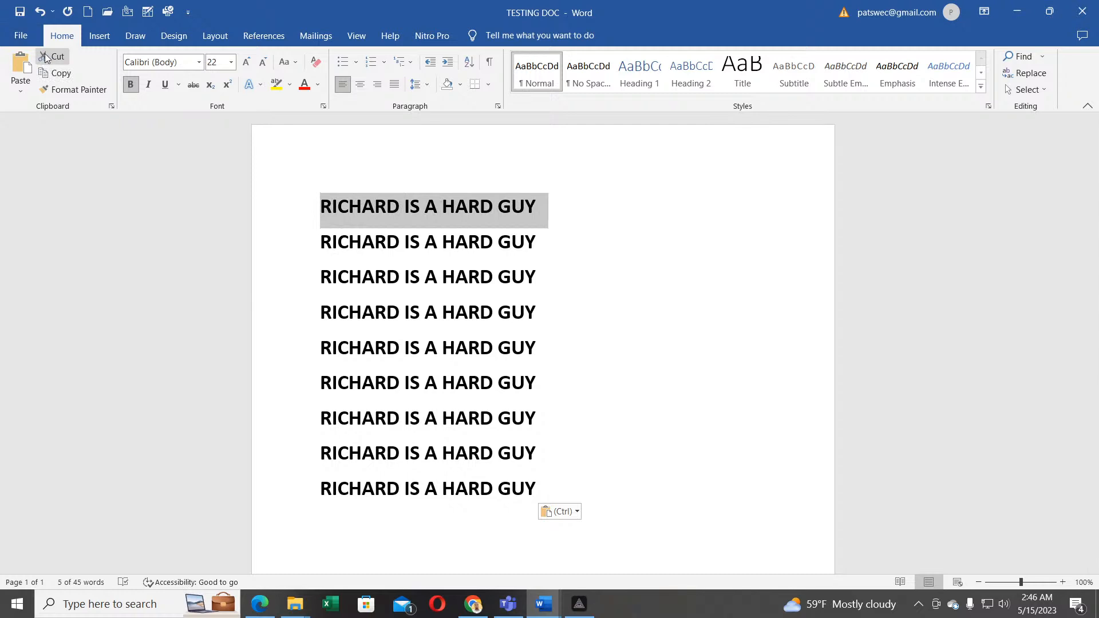
click(51, 56)
Step: Cut three more top lines so only five RICHARD IS A HARD GUY lines remain
click(294, 205)
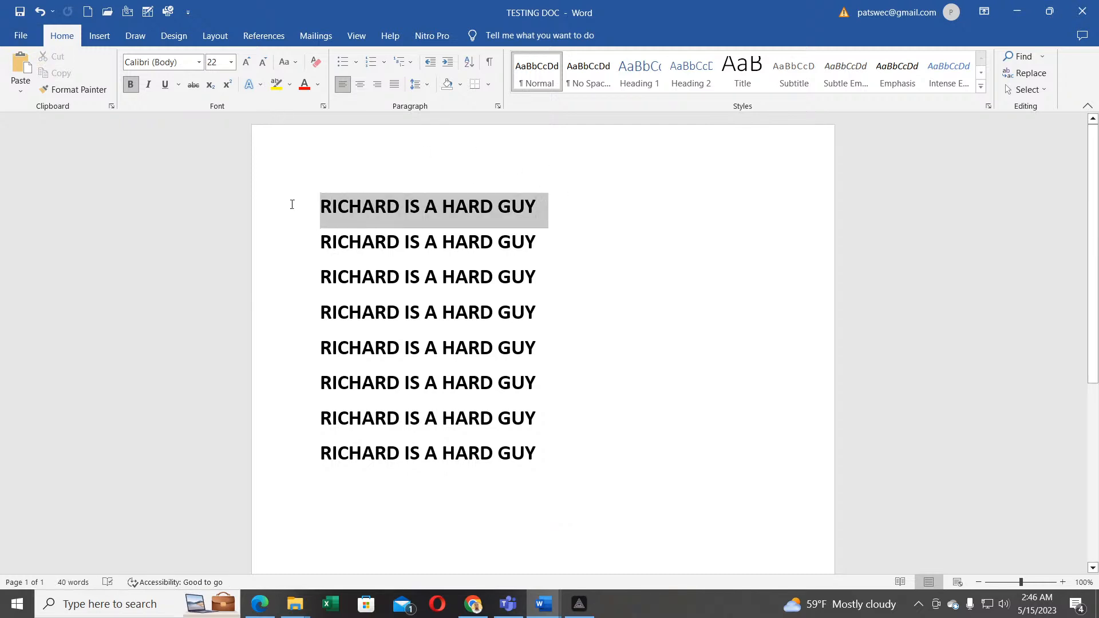
click(59, 60)
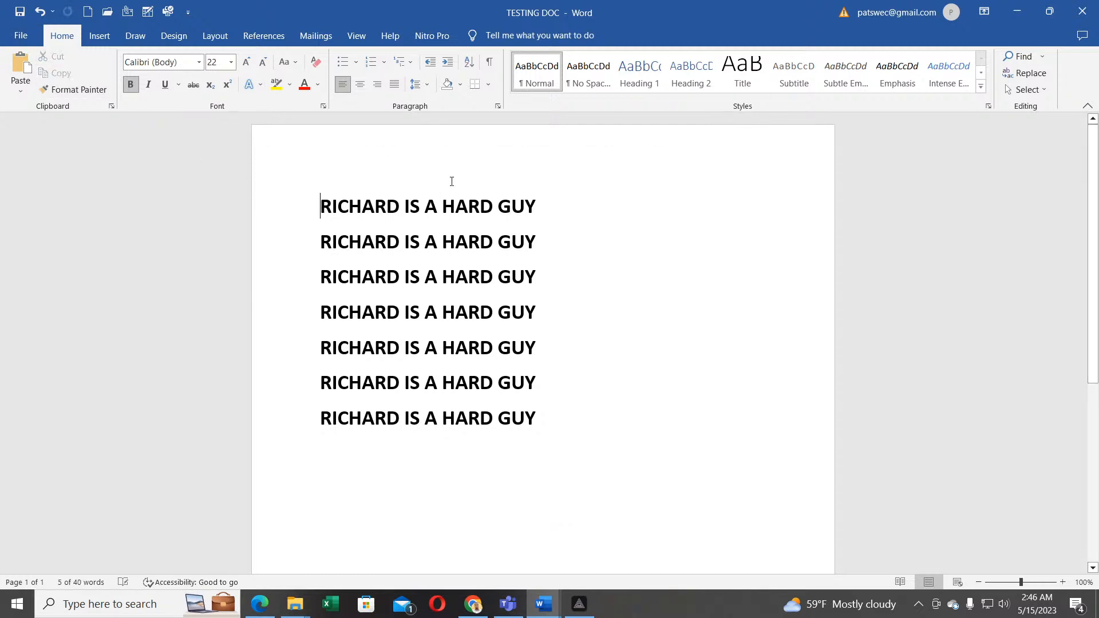
drag(548, 207, 277, 204)
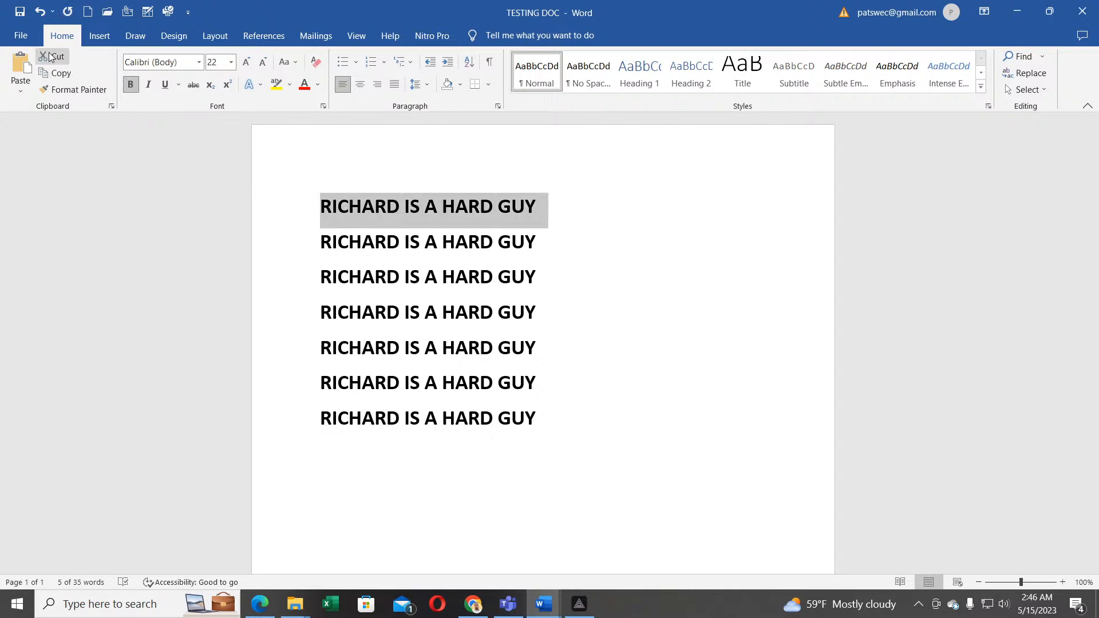
click(52, 57)
drag(536, 206, 272, 205)
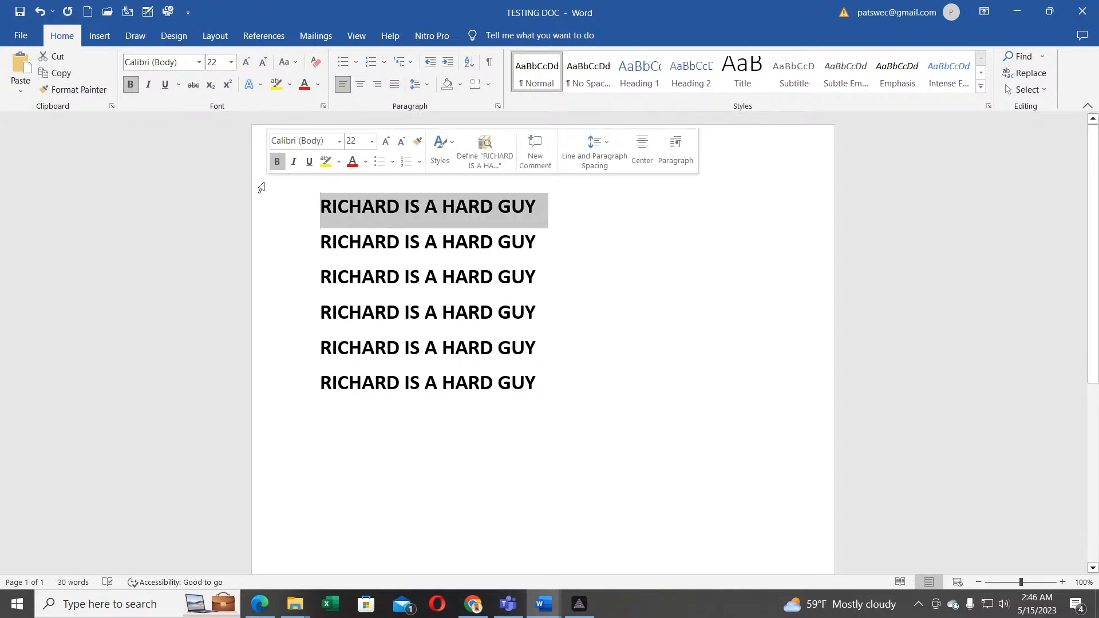
click(56, 57)
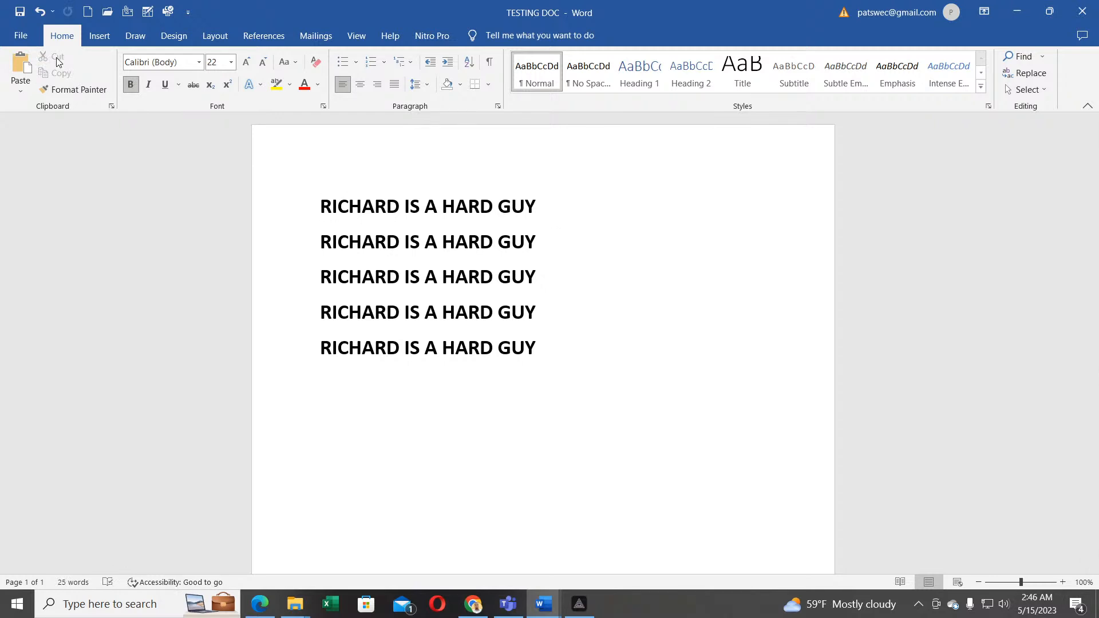
drag(557, 213, 312, 207)
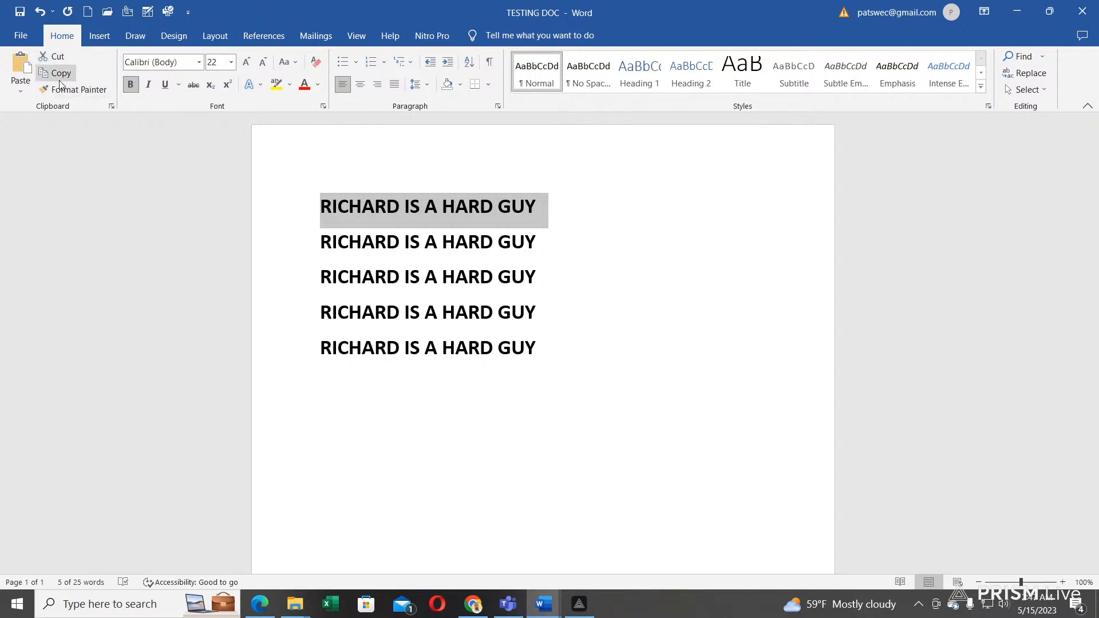
Step: Color the first line red and move it to the bottom, below the four black lines
click(304, 86)
click(536, 206)
drag(537, 207, 297, 192)
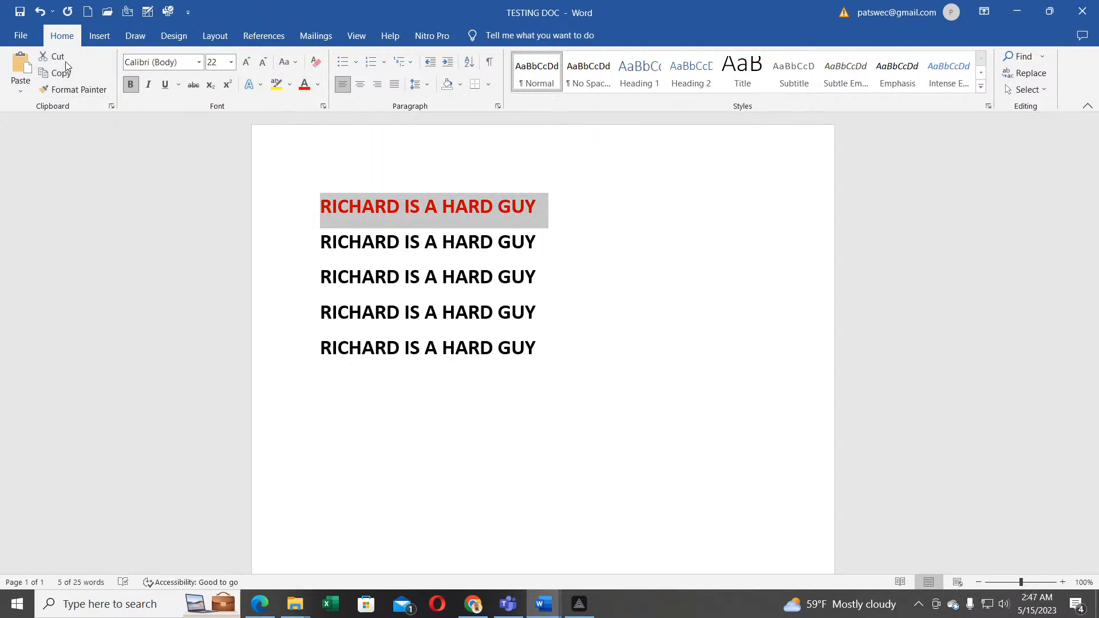
click(64, 58)
click(549, 314)
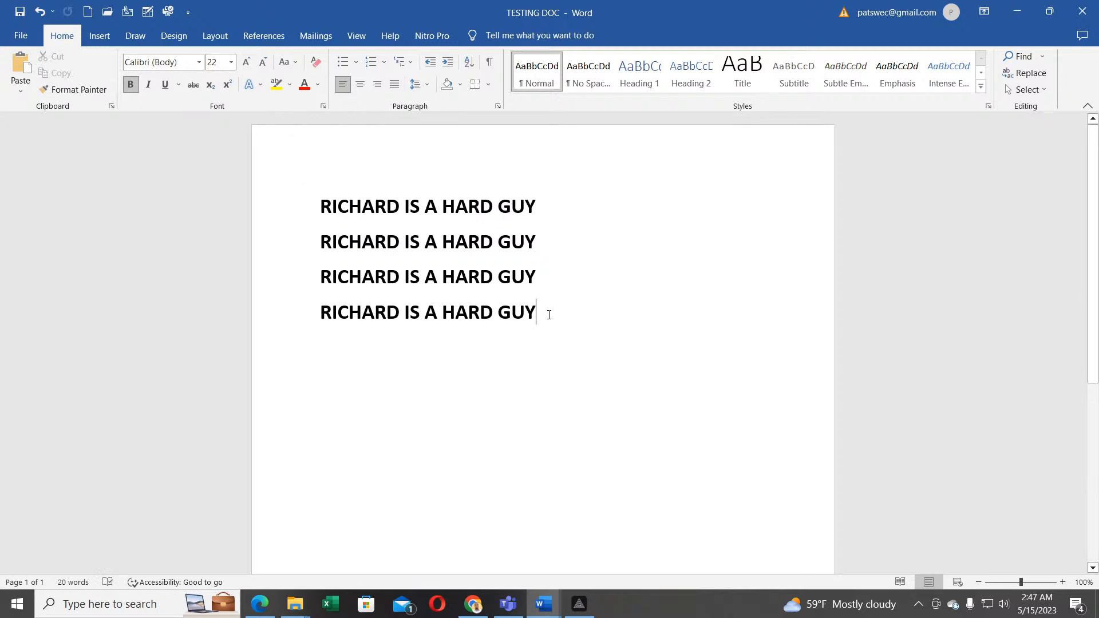
key(Return)
click(16, 70)
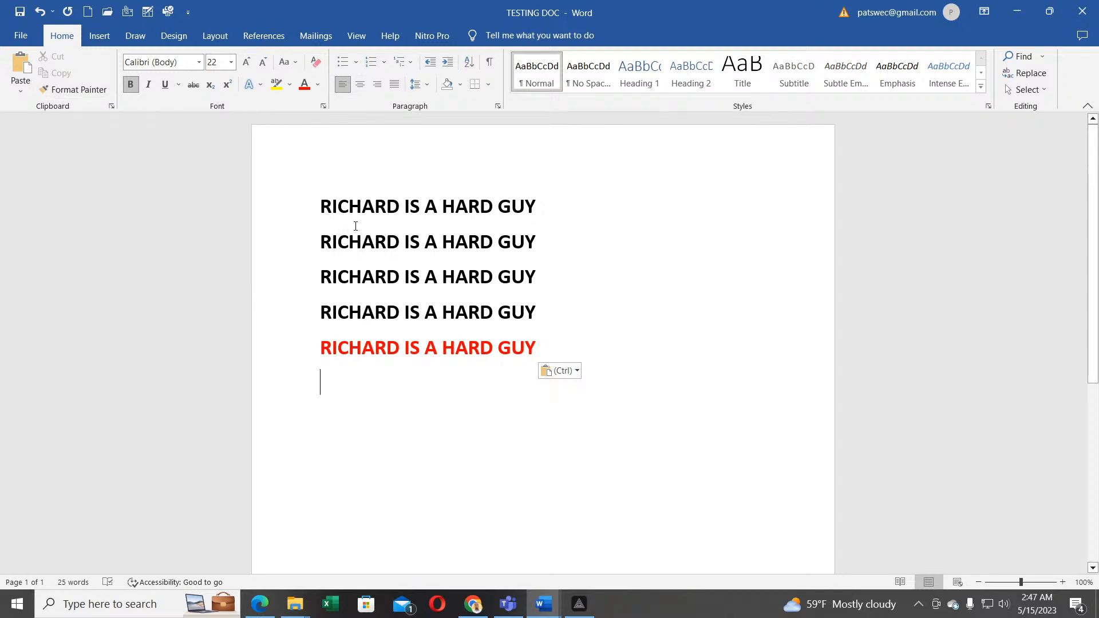
drag(543, 204, 318, 206)
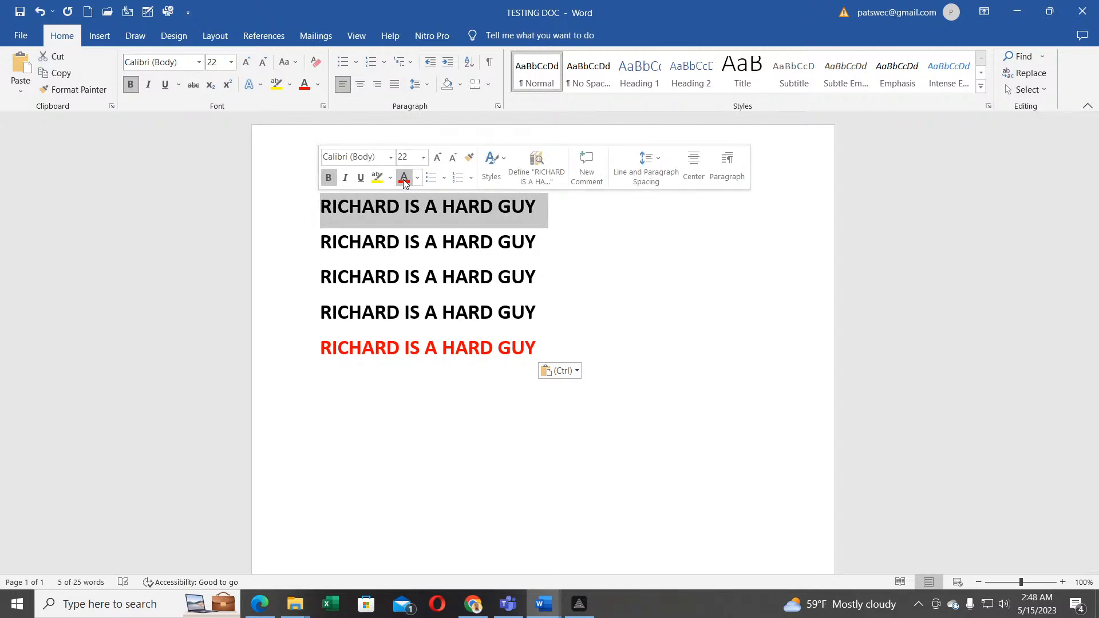
Step: Format the first line as blue, bold italic, 28 pt text
click(317, 85)
click(369, 212)
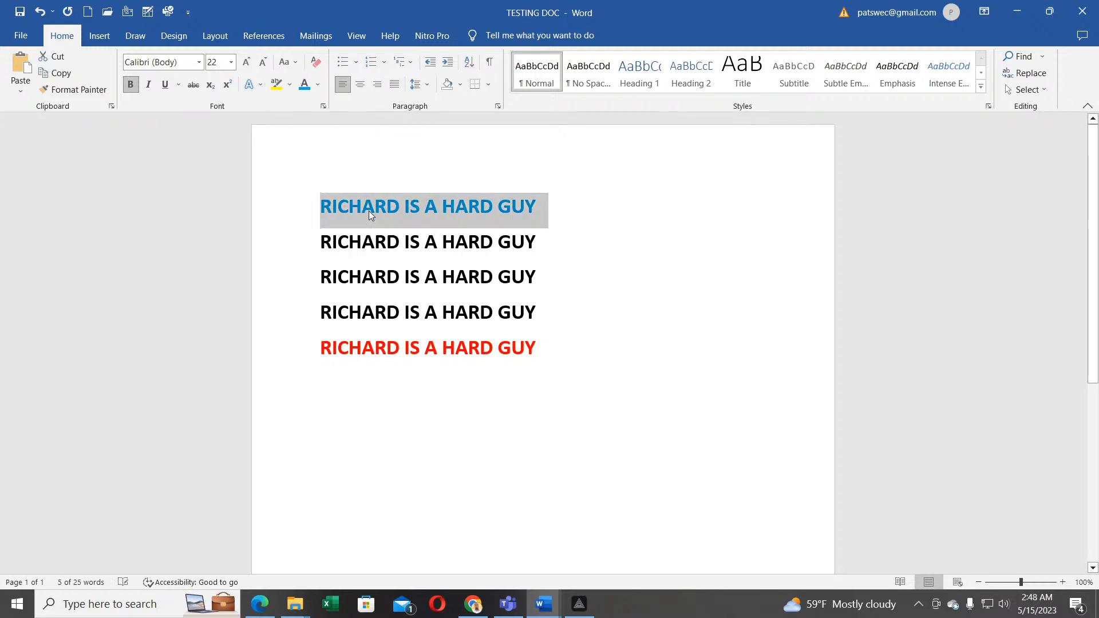
click(131, 87)
click(131, 90)
click(148, 87)
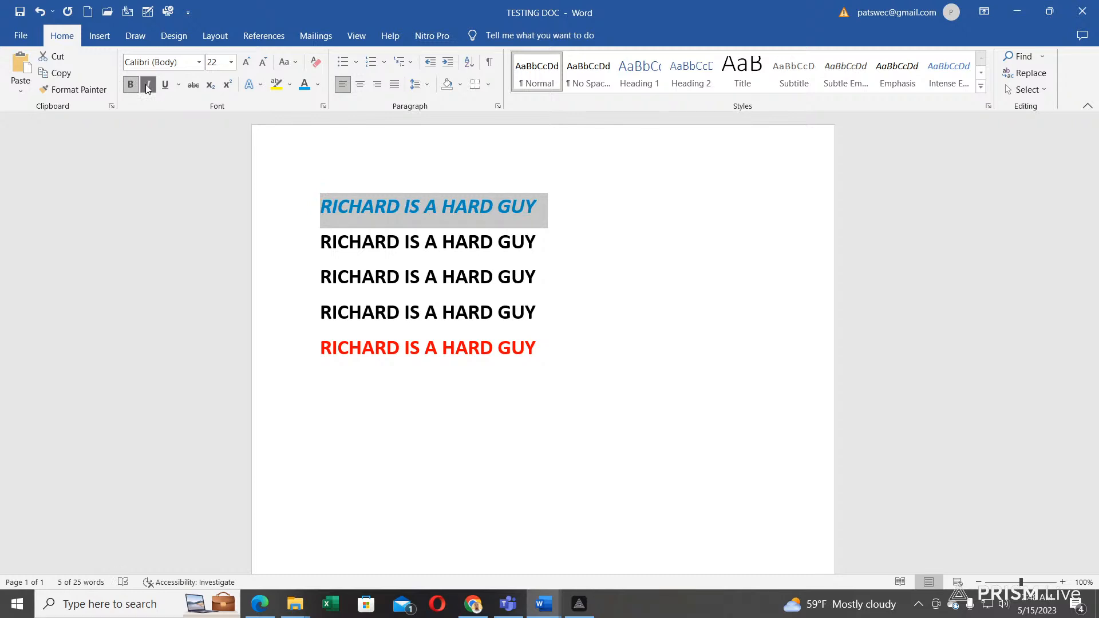
click(247, 63)
click(246, 64)
click(246, 66)
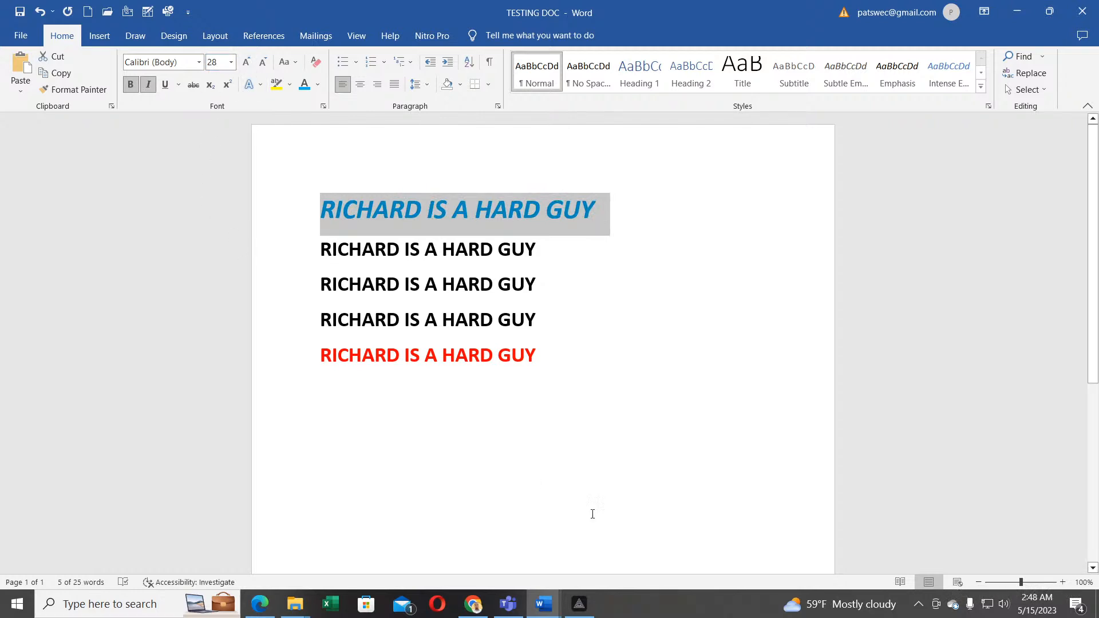
click(541, 406)
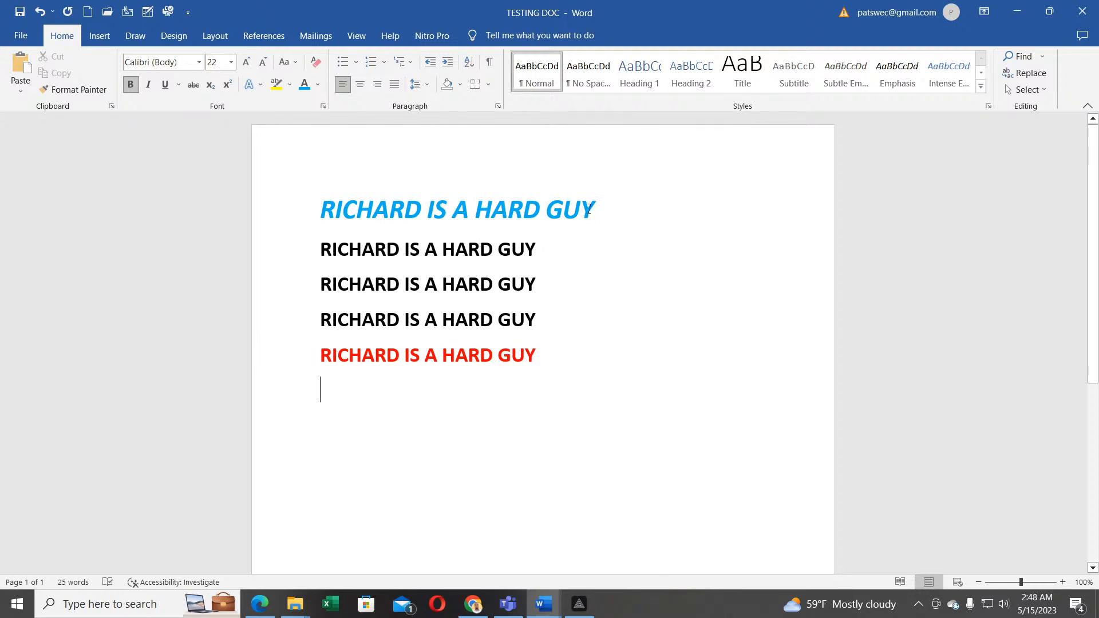
Step: Use Format Painter to copy the first line's blue bold italic 28 pt style onto the red bottom line
drag(603, 207, 320, 210)
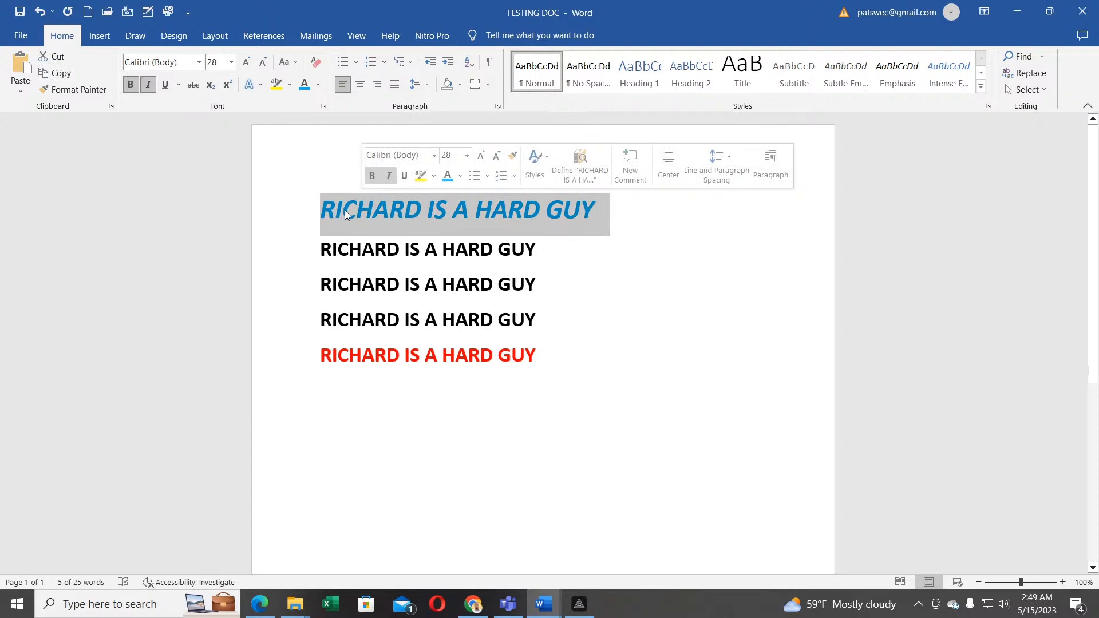
click(82, 93)
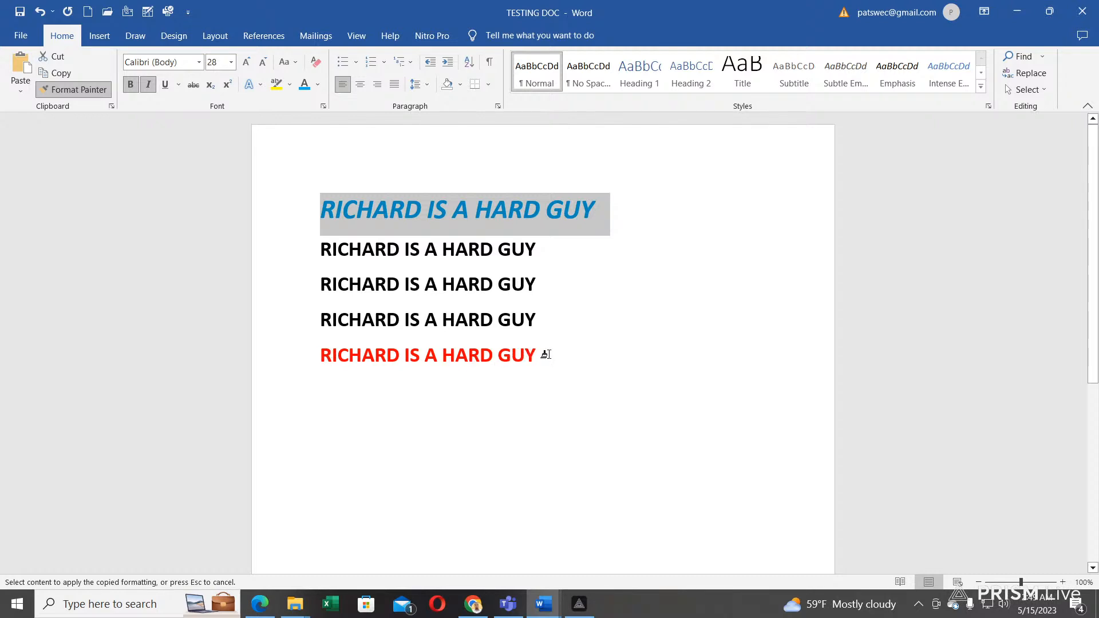
drag(546, 355, 350, 350)
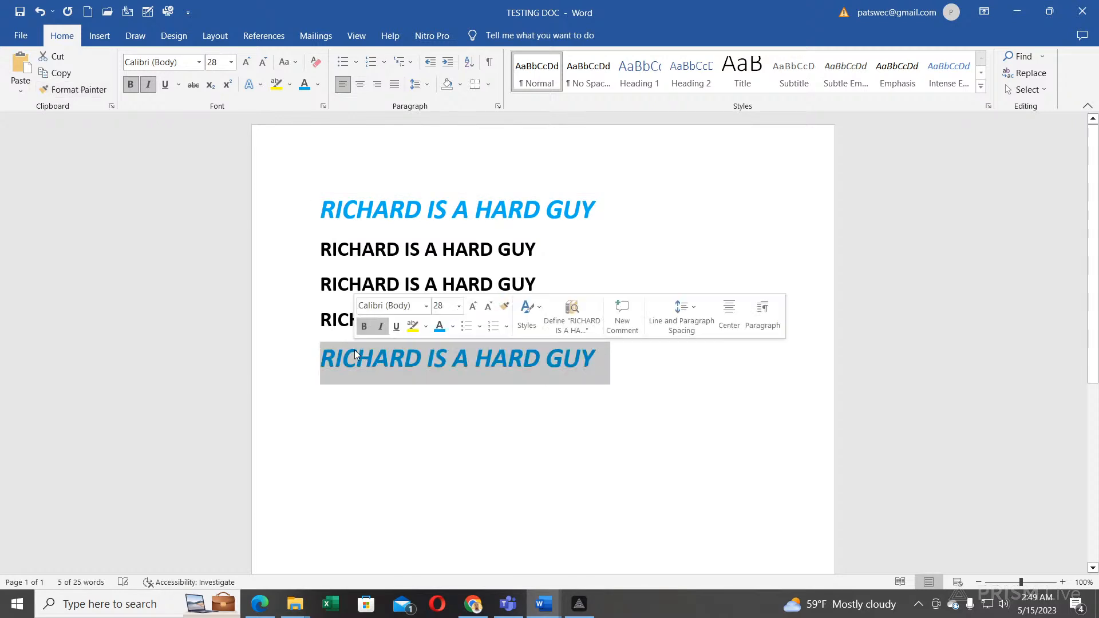
click(495, 386)
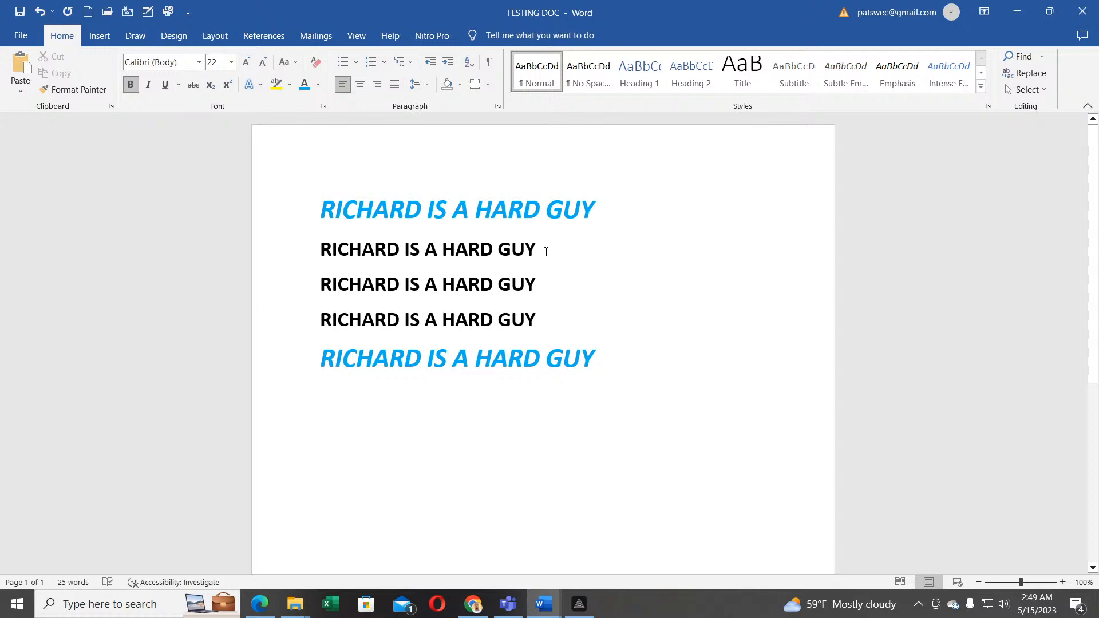
Step: Make the second line green, bold and underlined, sized to 36 pt
drag(549, 247, 320, 241)
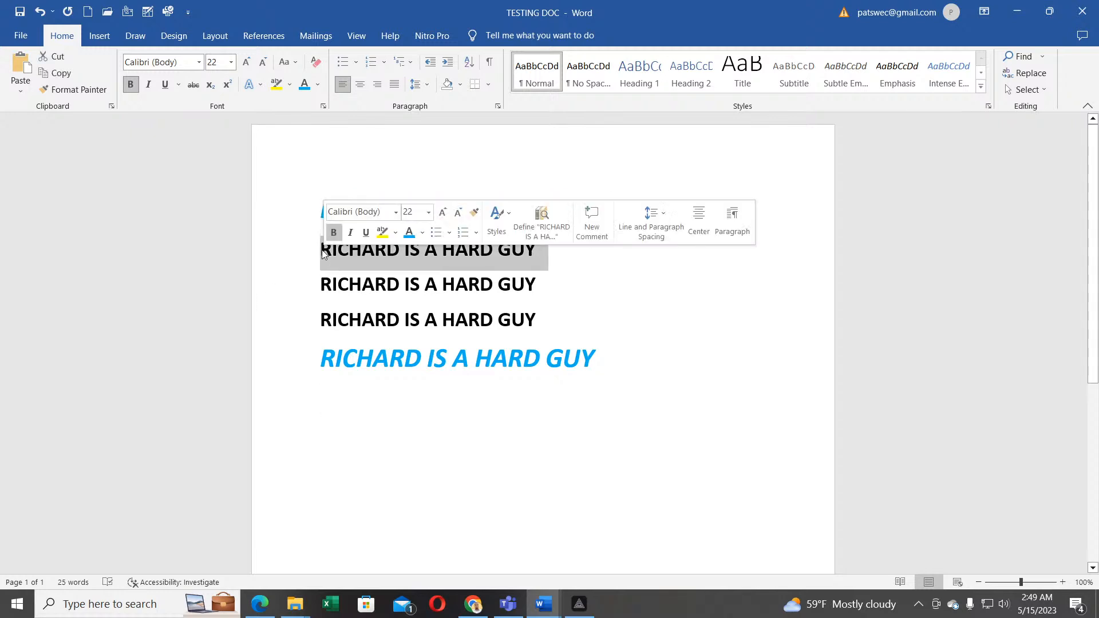
click(318, 84)
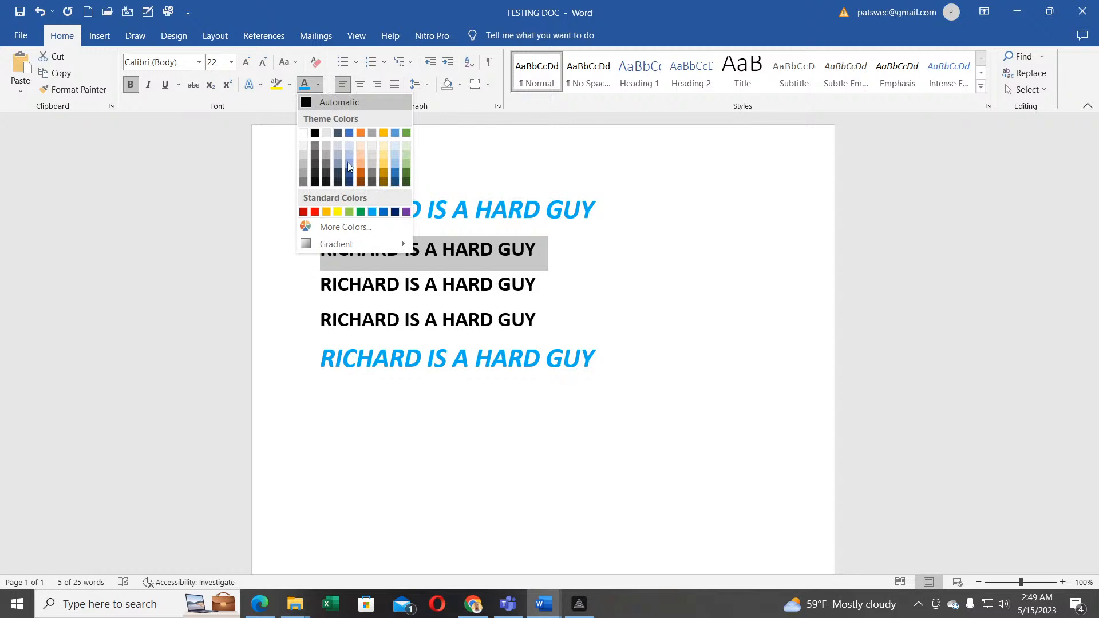
click(360, 212)
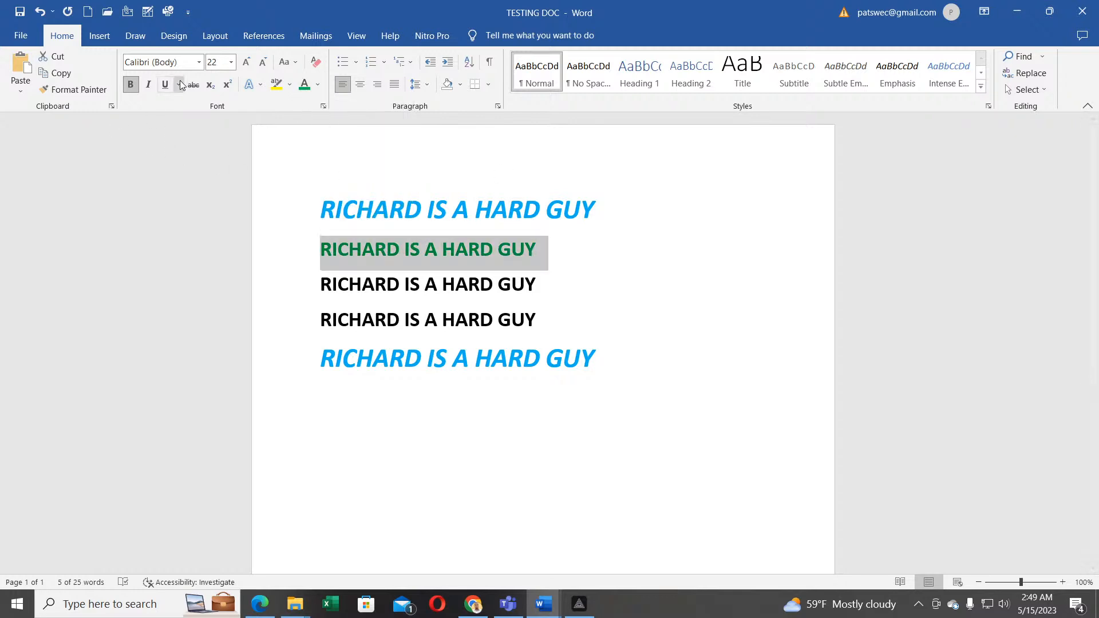
click(130, 86)
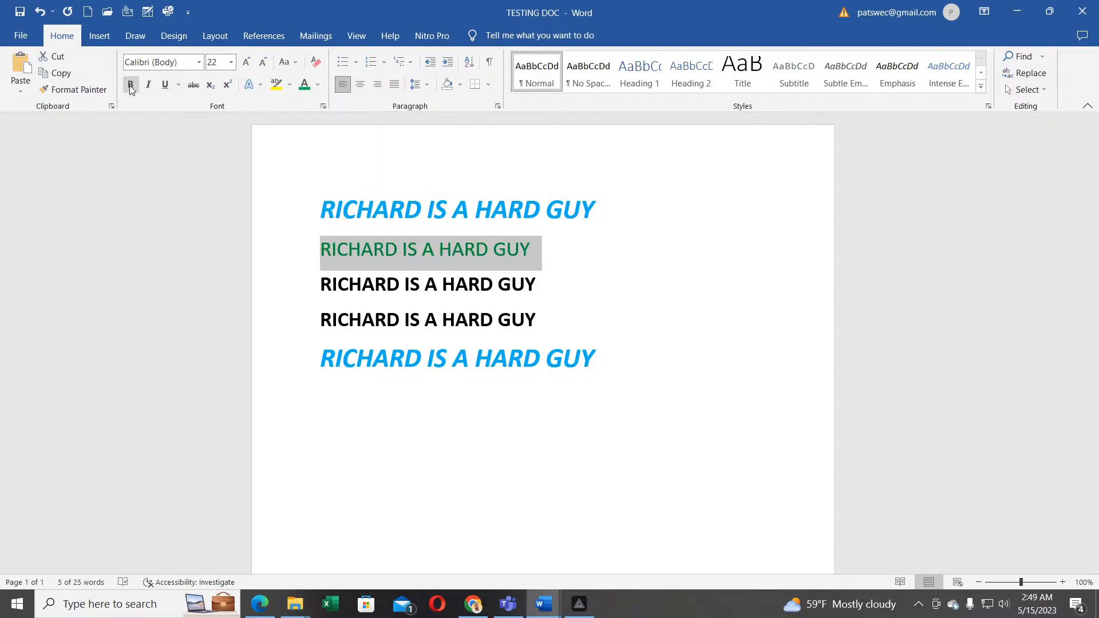
click(131, 86)
click(162, 87)
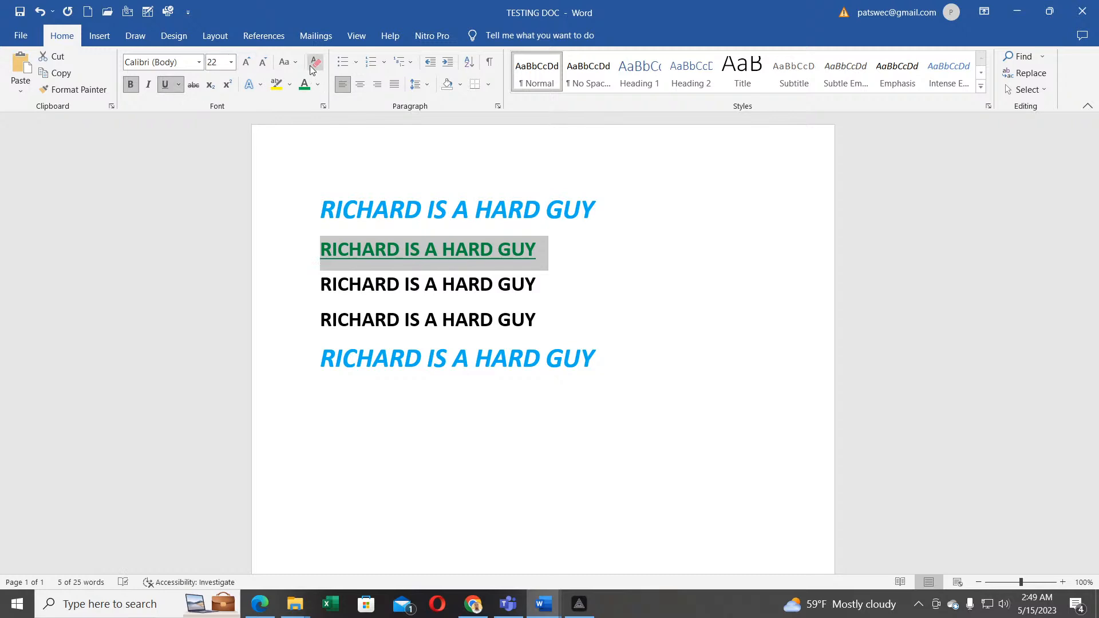
click(245, 63)
click(246, 63)
click(245, 63)
click(245, 63)
click(246, 63)
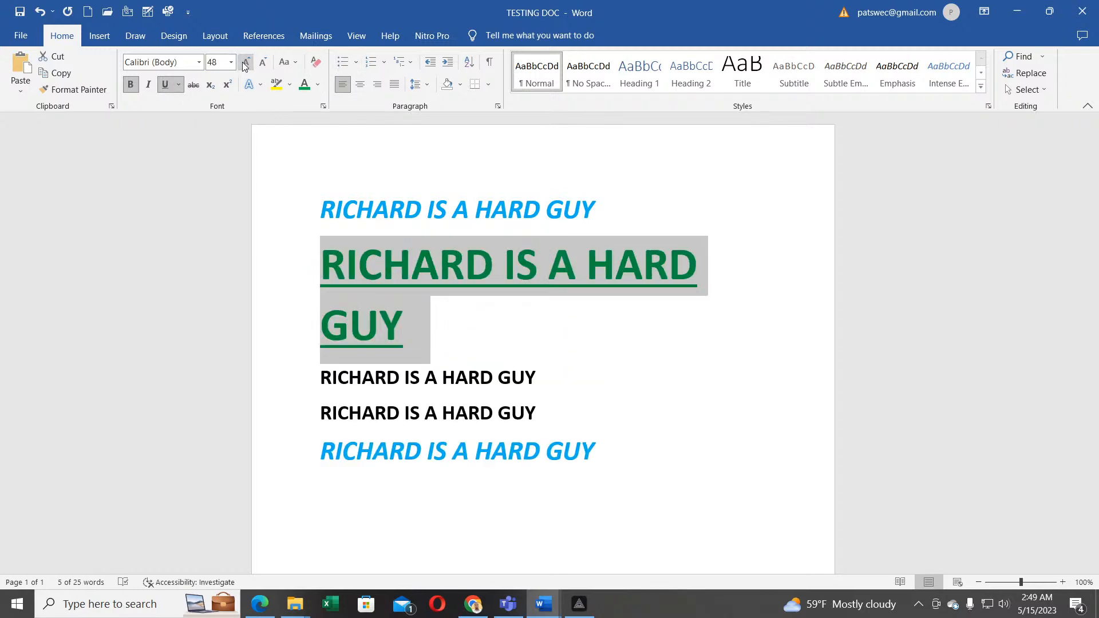
click(263, 62)
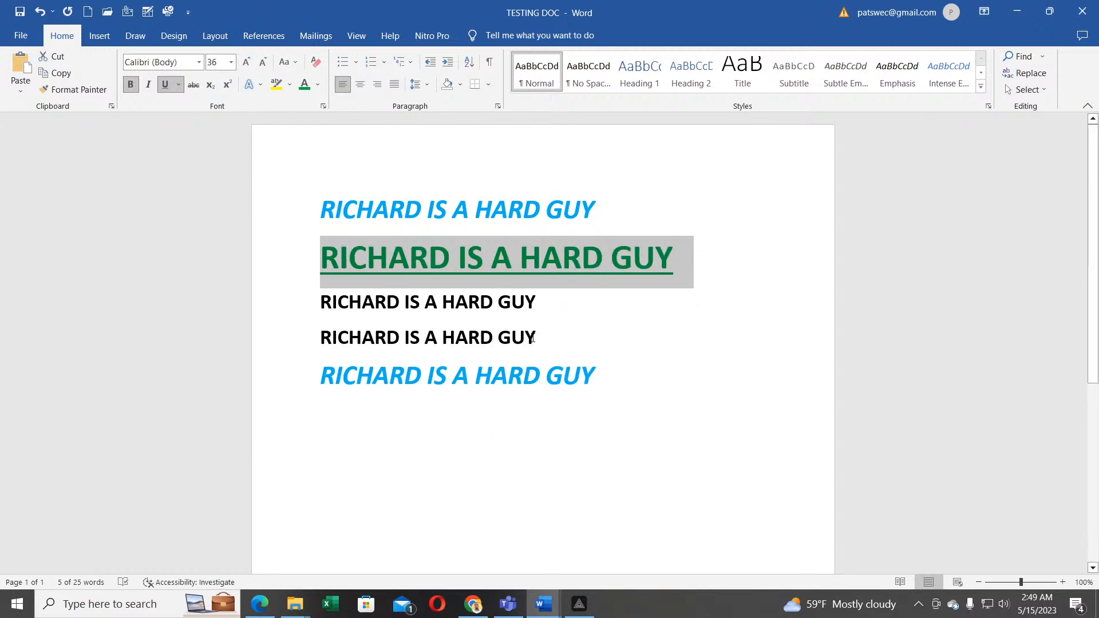
click(466, 337)
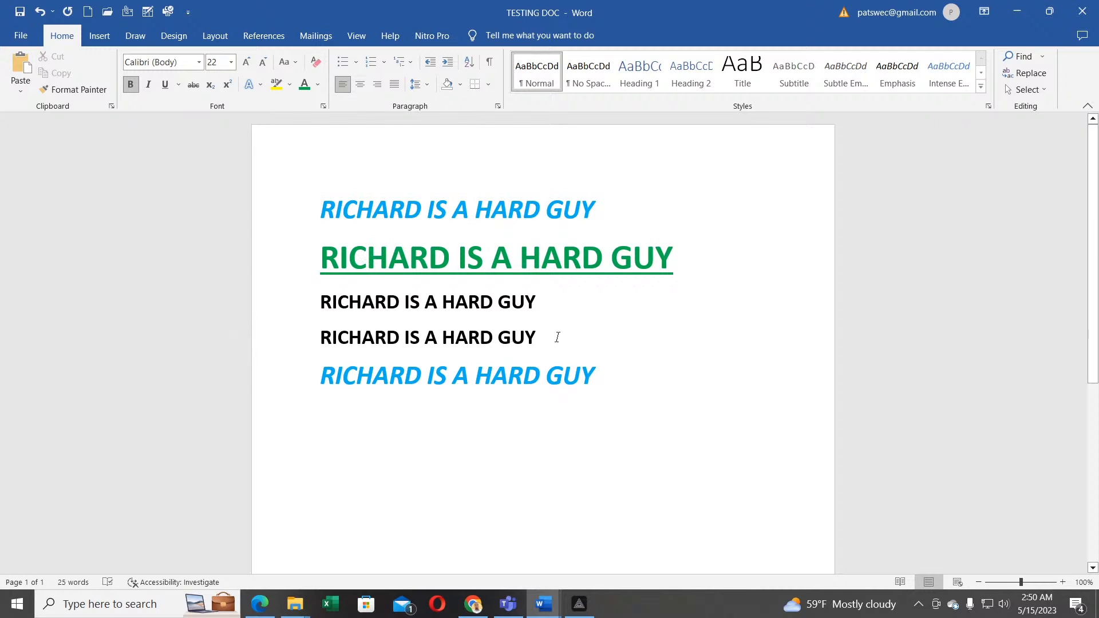
Step: Use Format Painter to copy the green second line's formatting onto the fourth line
drag(703, 252, 374, 259)
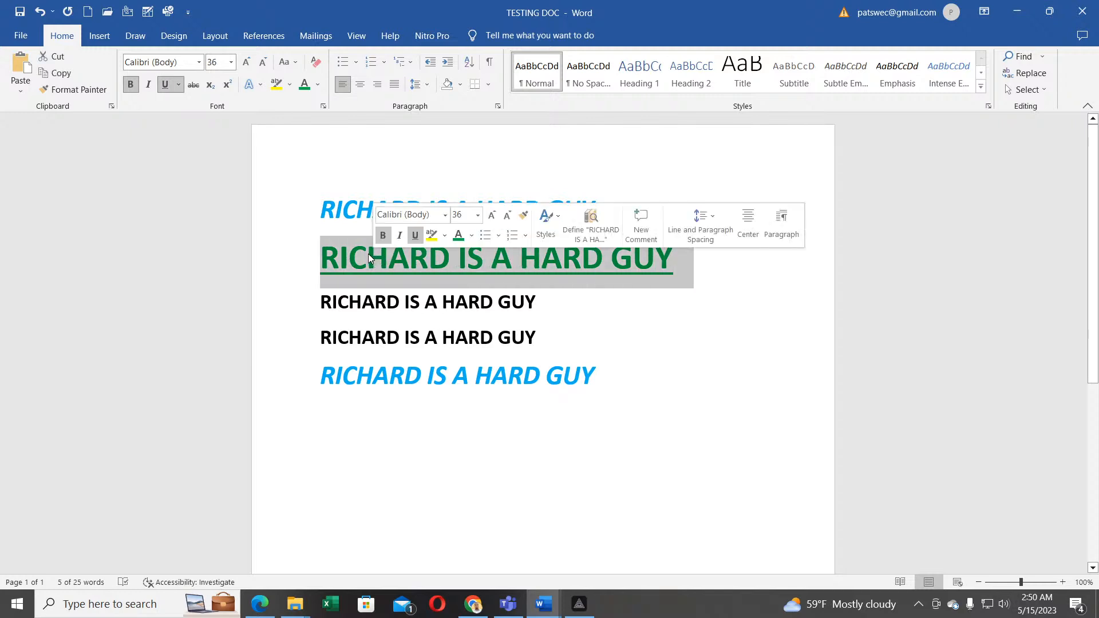
click(76, 90)
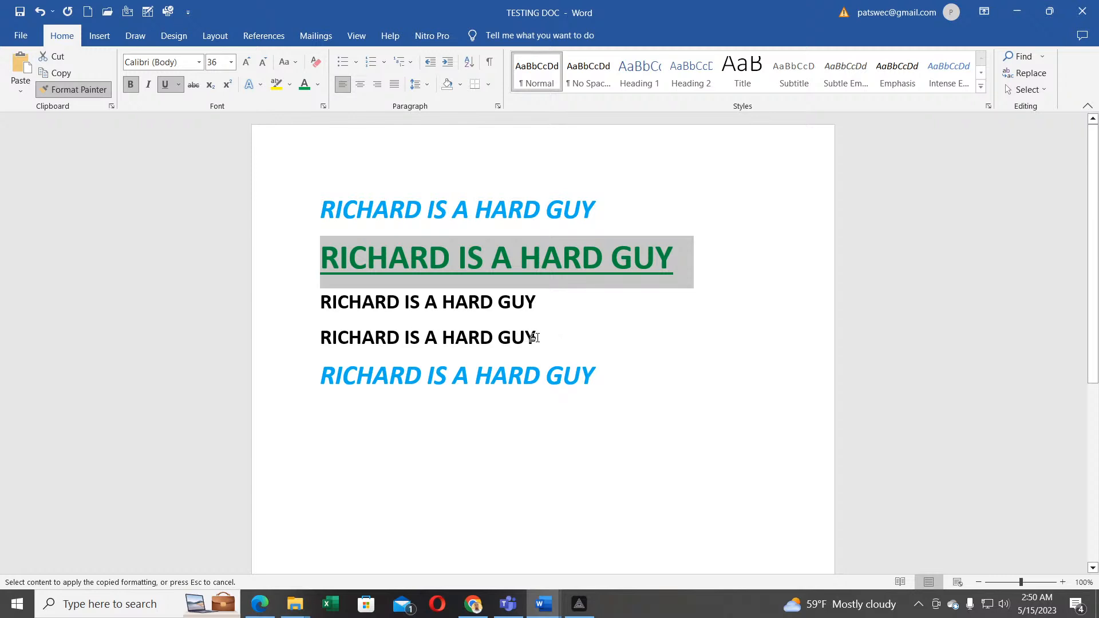
drag(537, 338, 317, 329)
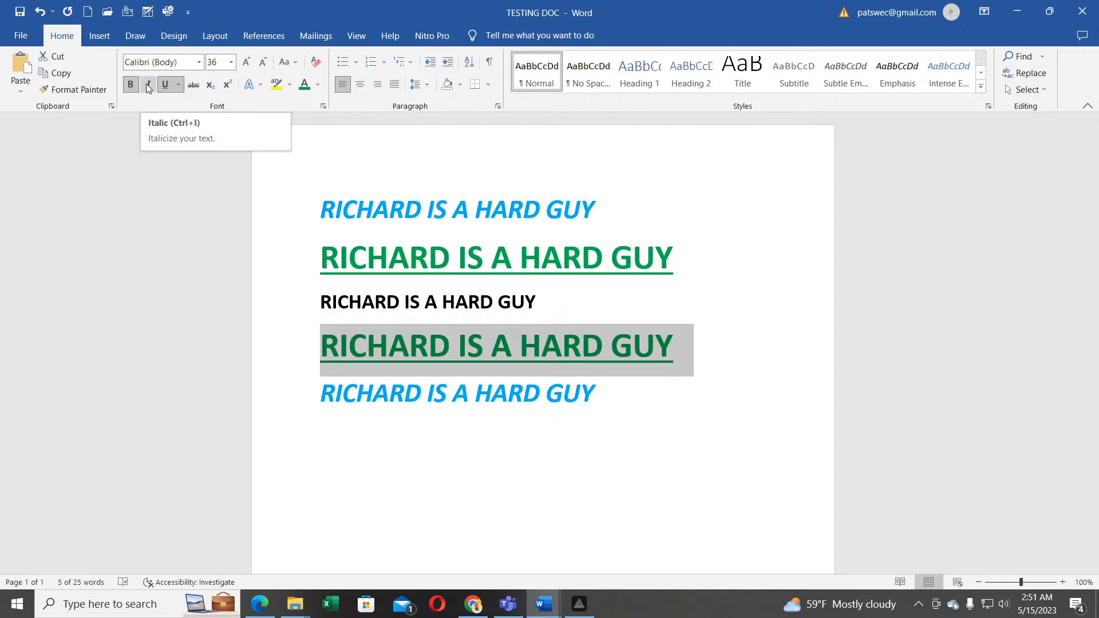
Step: Apply strikethrough to the green, underlined fourth line
click(179, 86)
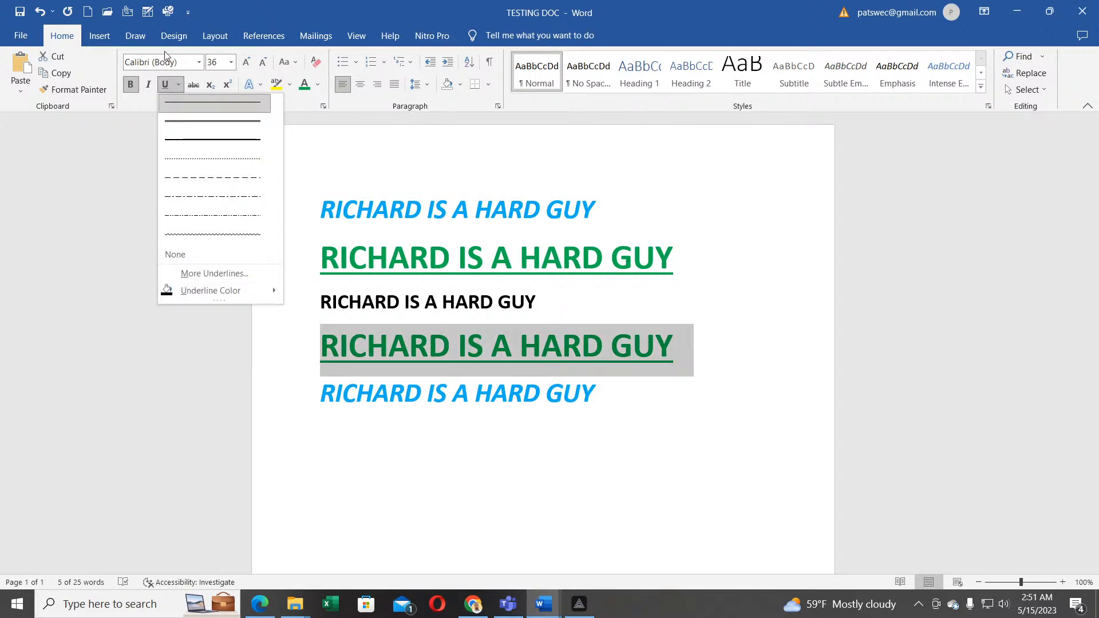
click(197, 88)
click(195, 87)
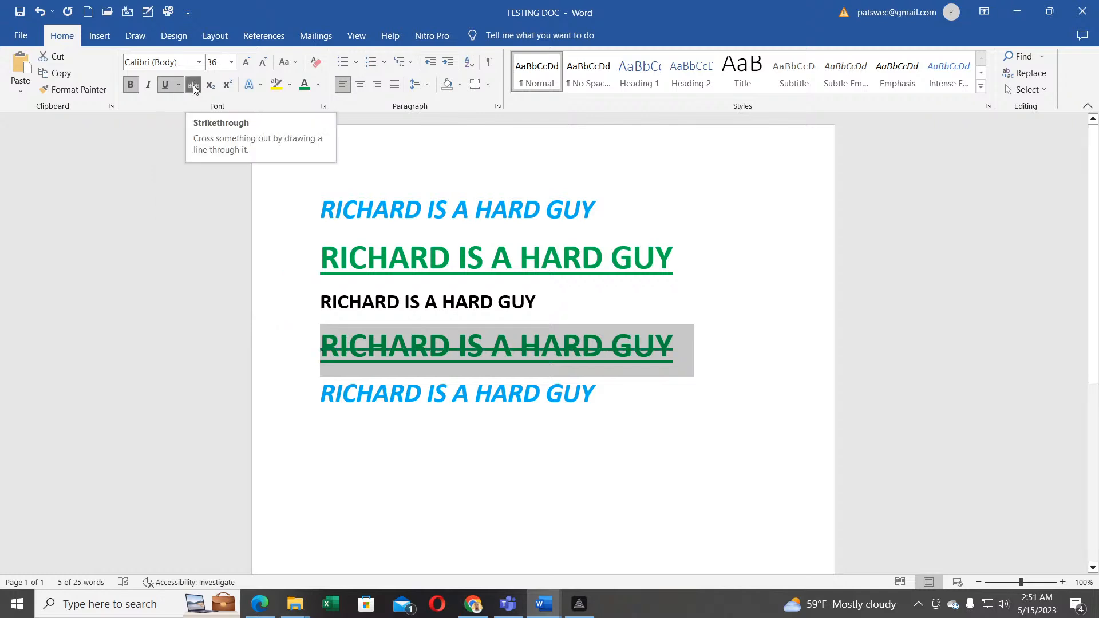
click(447, 430)
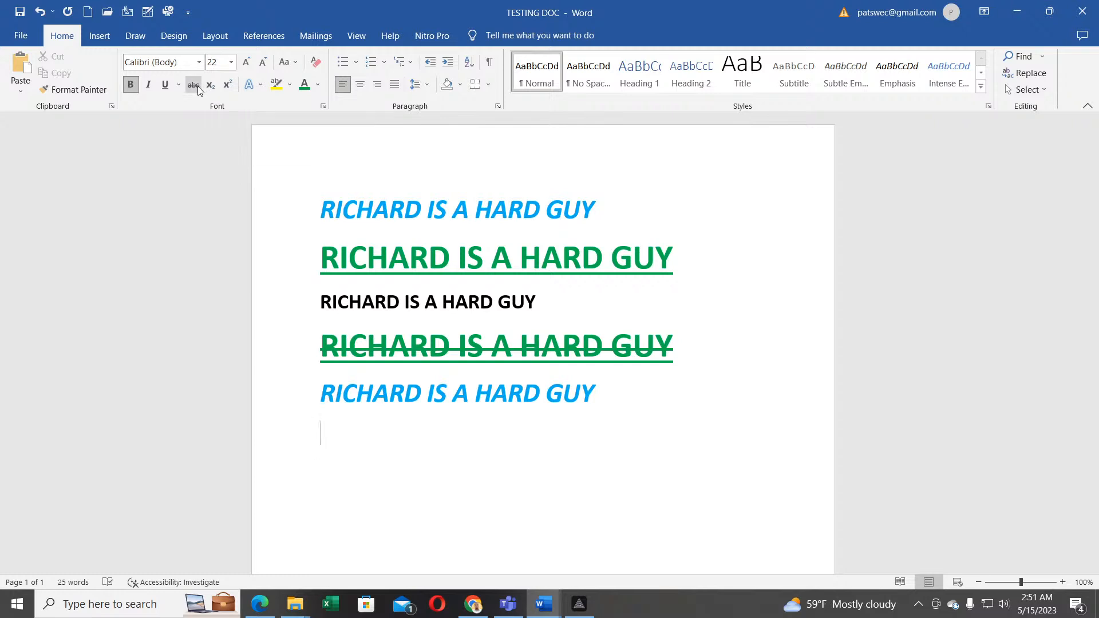
scroll(461, 380, down, 1)
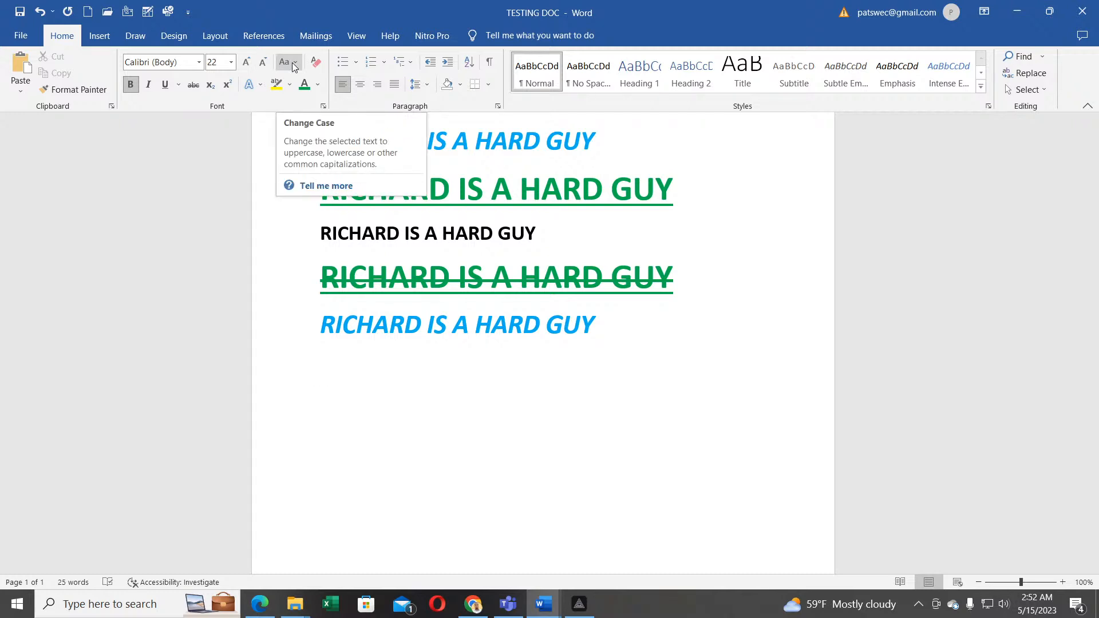
click(292, 67)
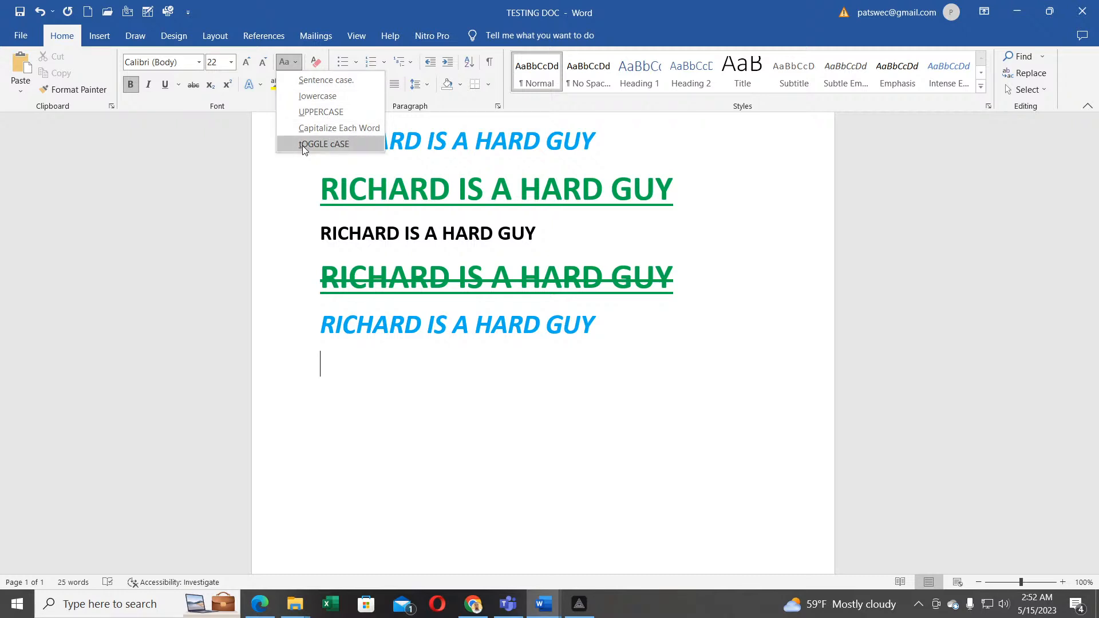
click(249, 137)
click(290, 84)
click(238, 125)
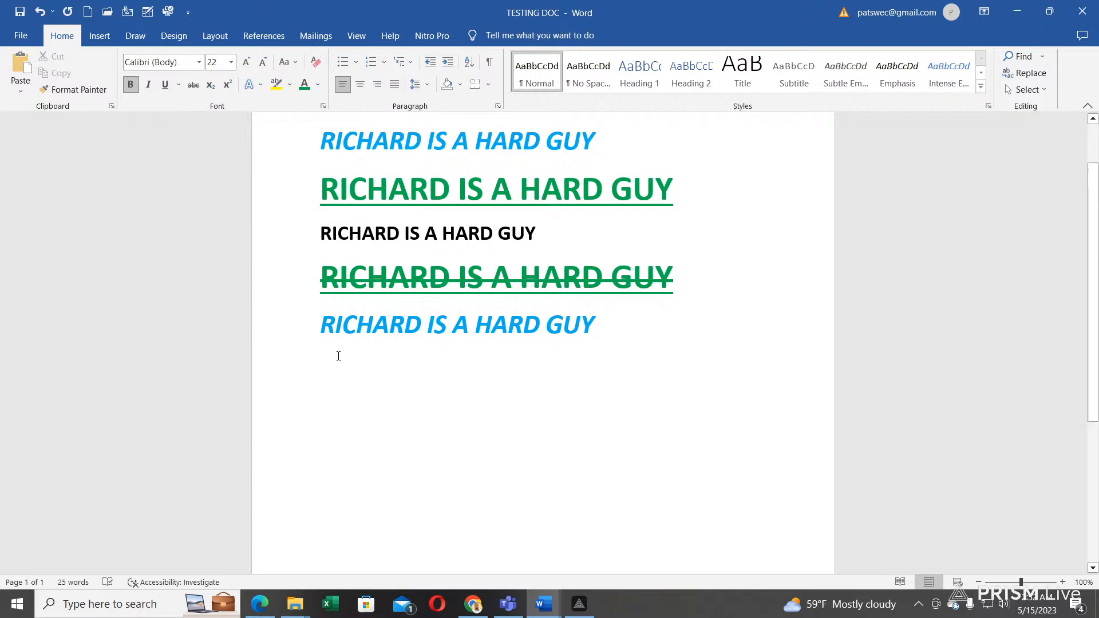
scroll(308, 346, up, 2)
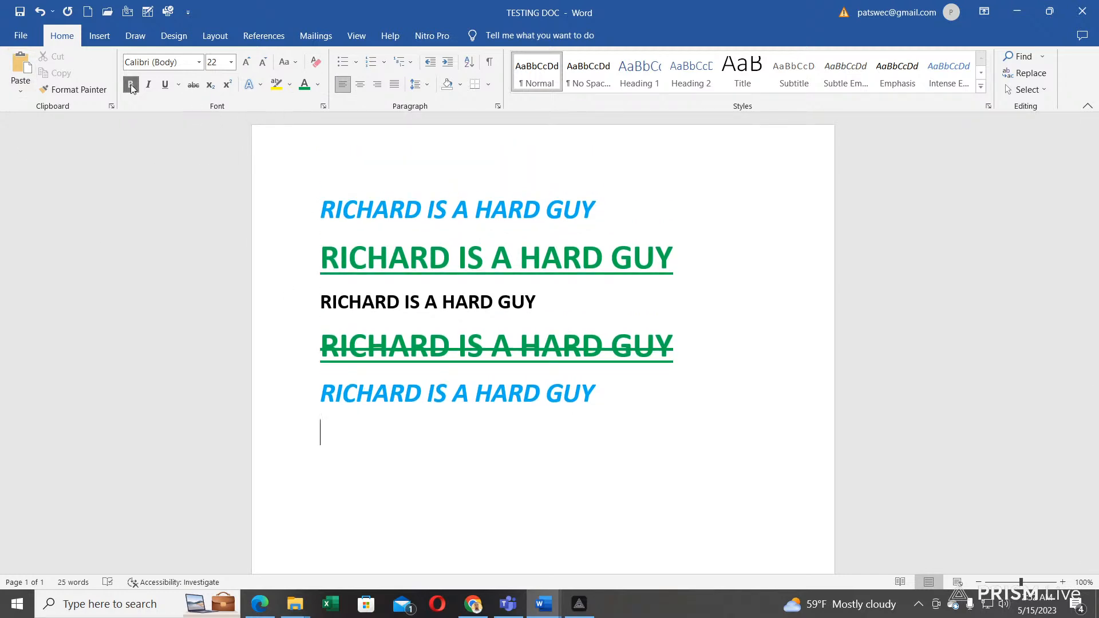
drag(603, 209, 321, 211)
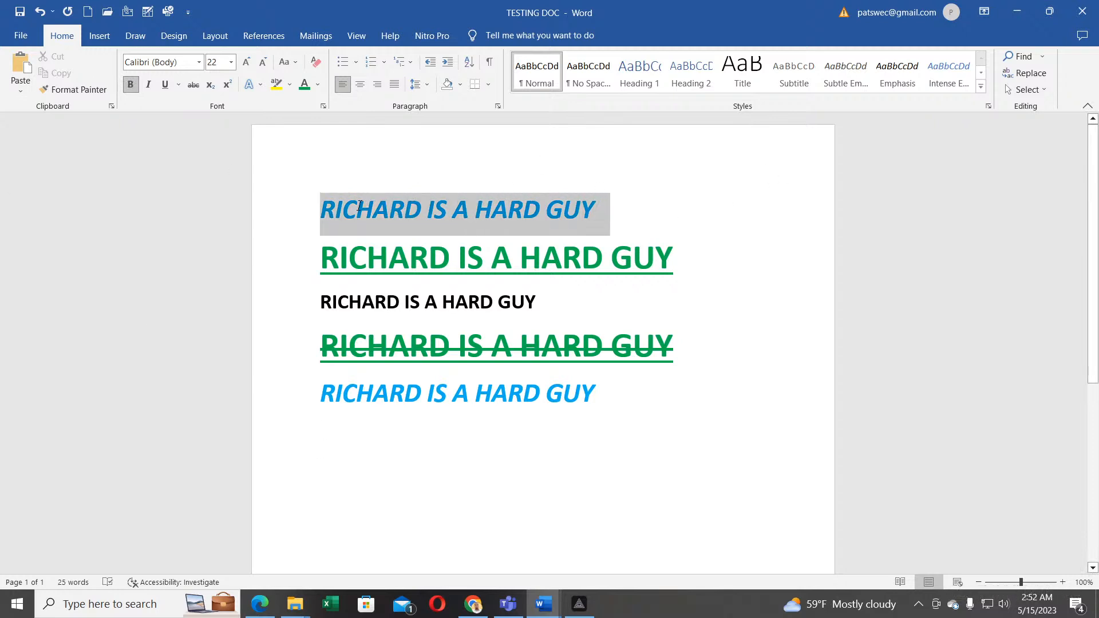
Step: Underline the blue first line and keep it bold and italic
click(129, 86)
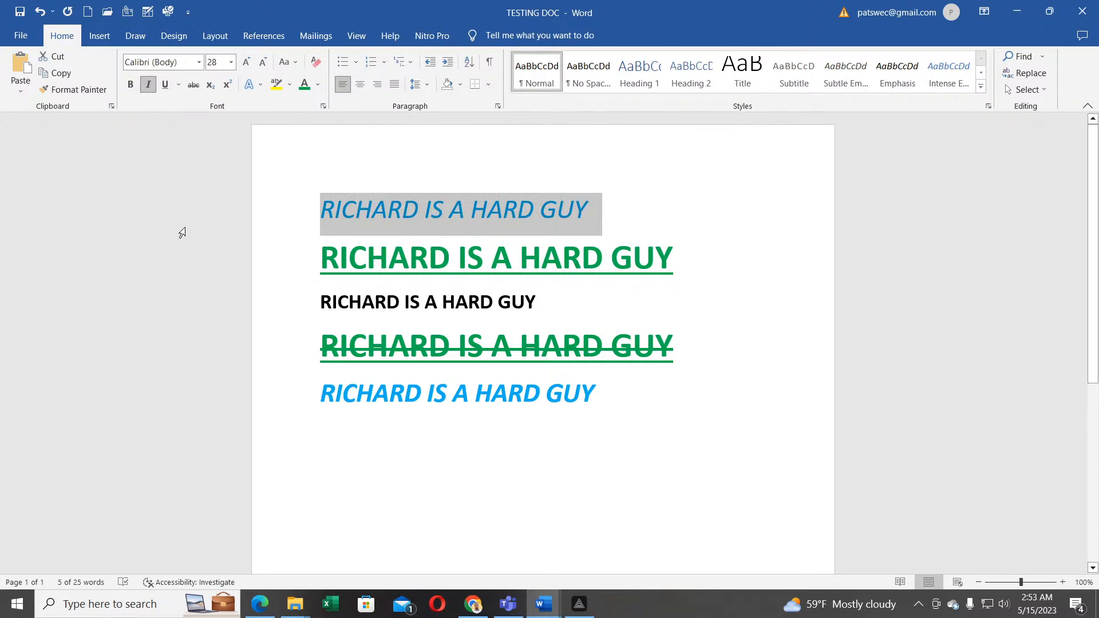
click(130, 86)
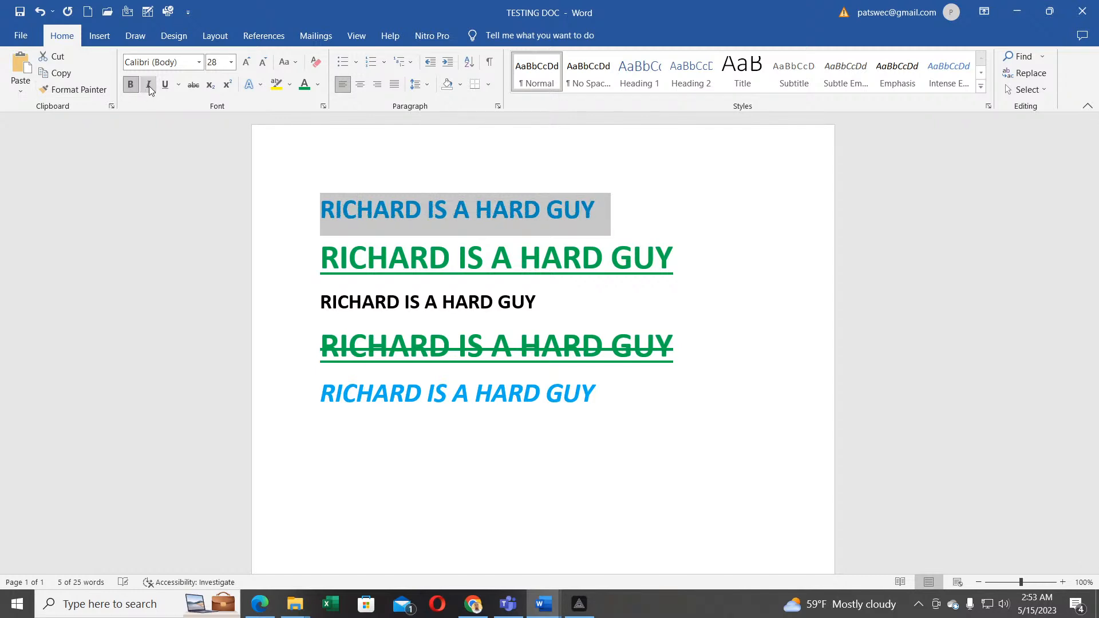
click(149, 86)
click(149, 86)
click(164, 86)
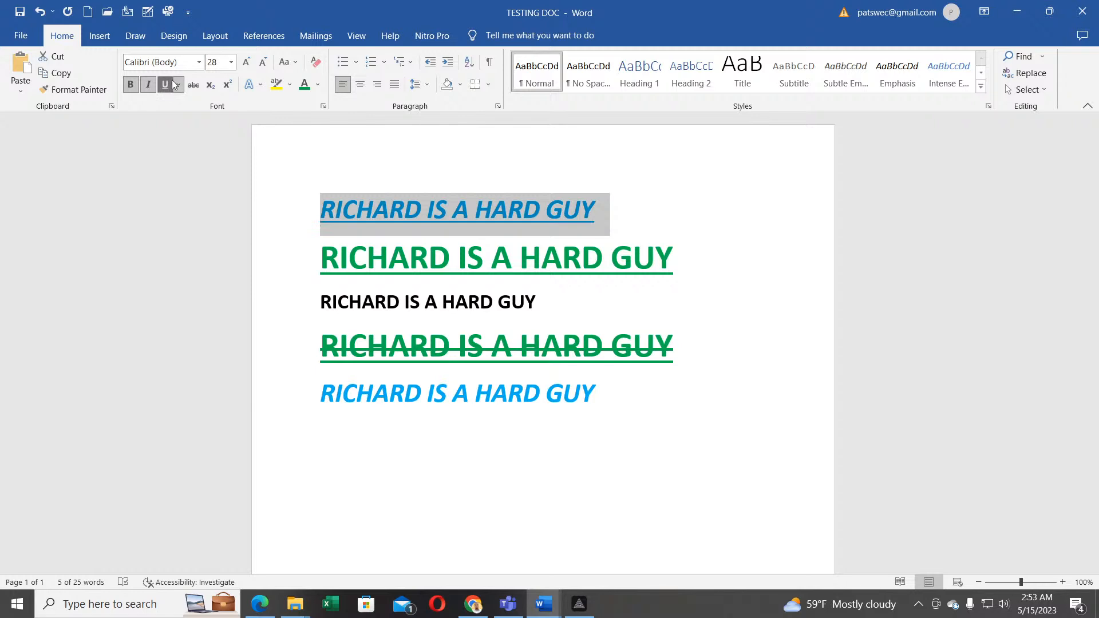
Step: Adjust the first line's font size through 36 and 24 pt, ending back at 28 pt
click(248, 63)
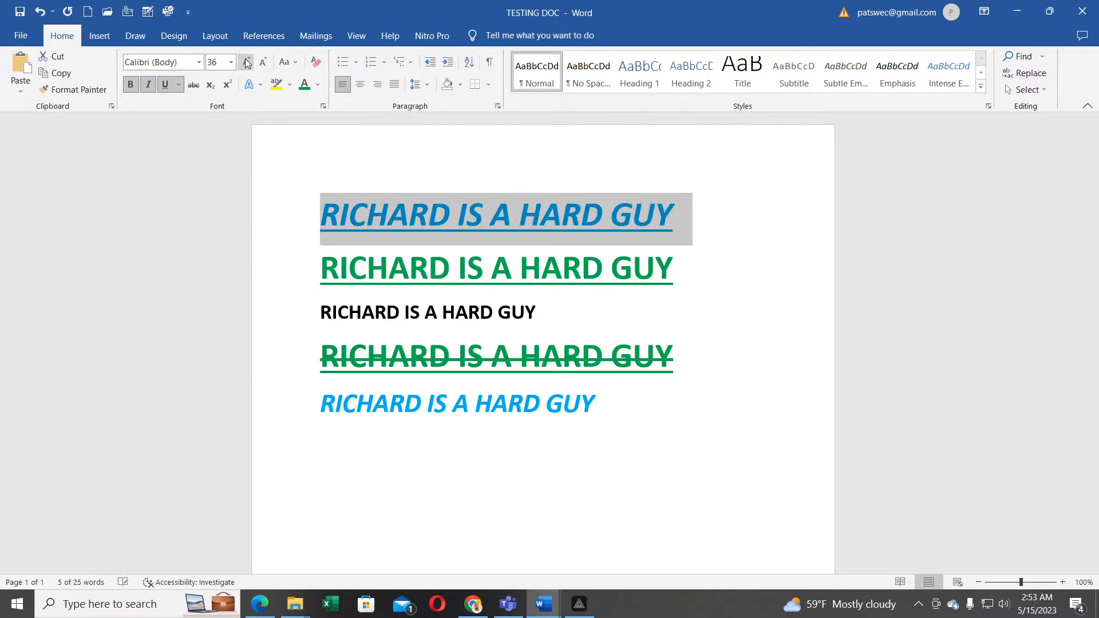
click(262, 66)
click(262, 67)
key(ctrl+shift+period)
key(ctrl+shift+period)
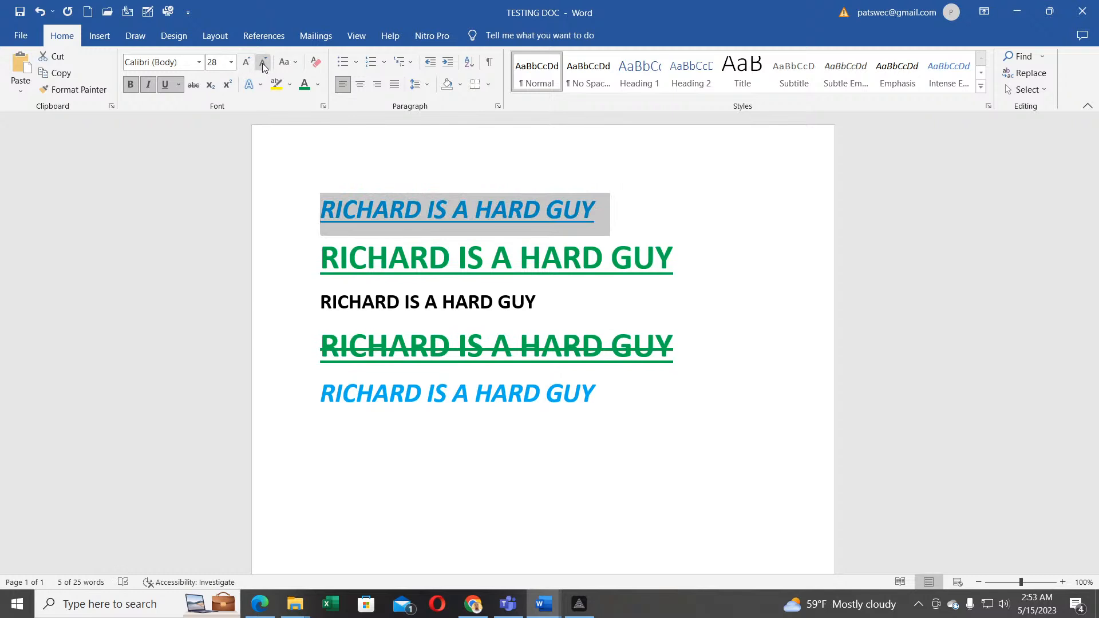
Step: Change the first line to lowercase, then Sentence case, then UPPERCASE
click(296, 63)
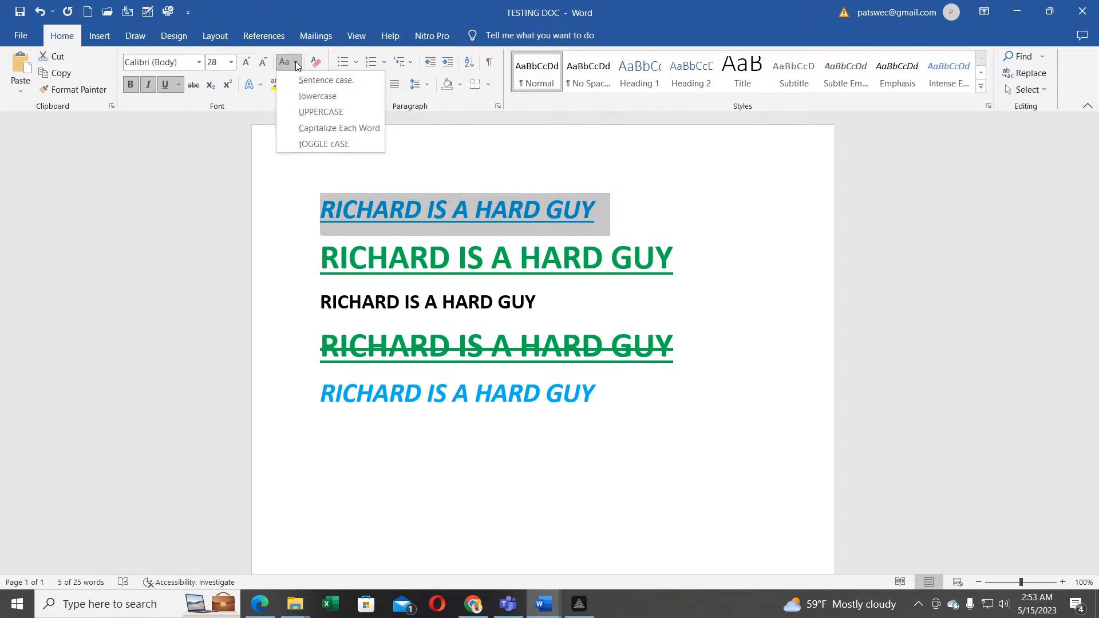
click(308, 96)
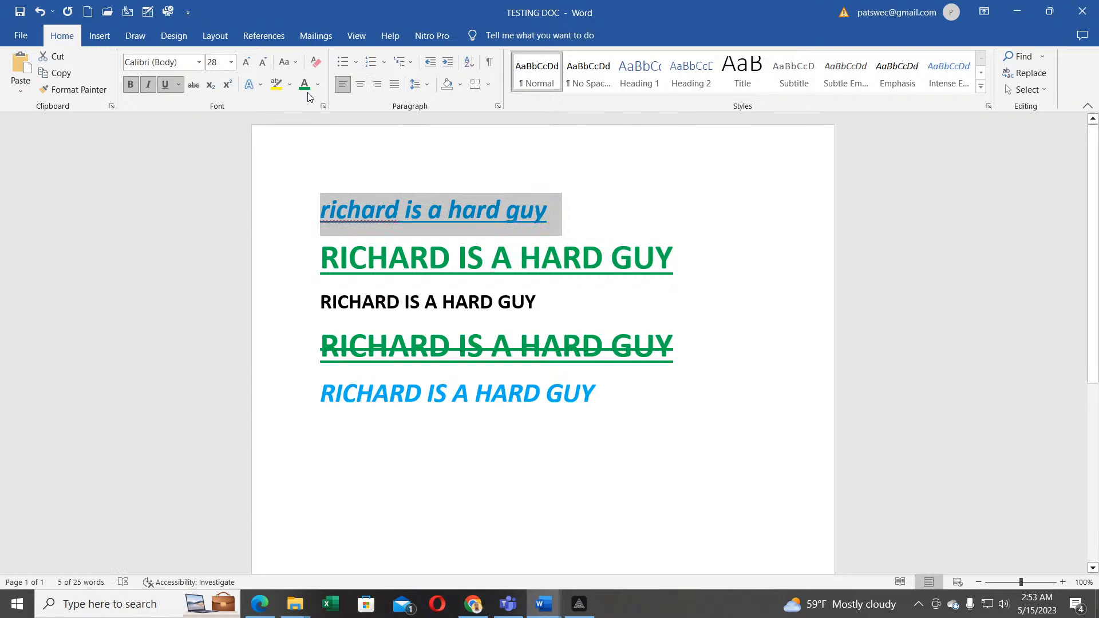
click(296, 64)
click(305, 85)
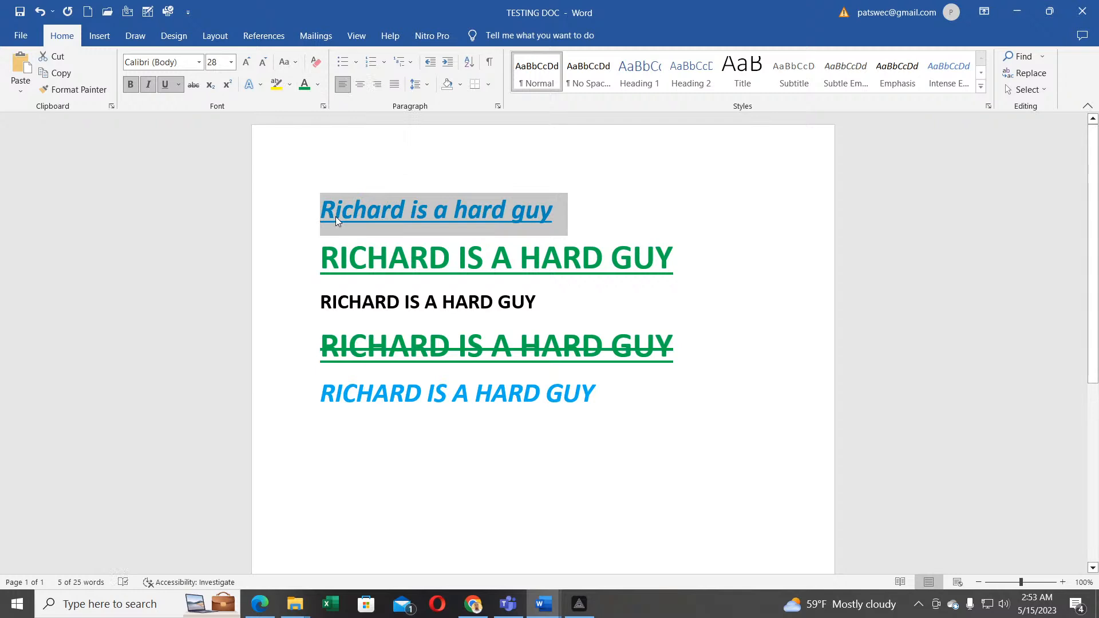
click(291, 64)
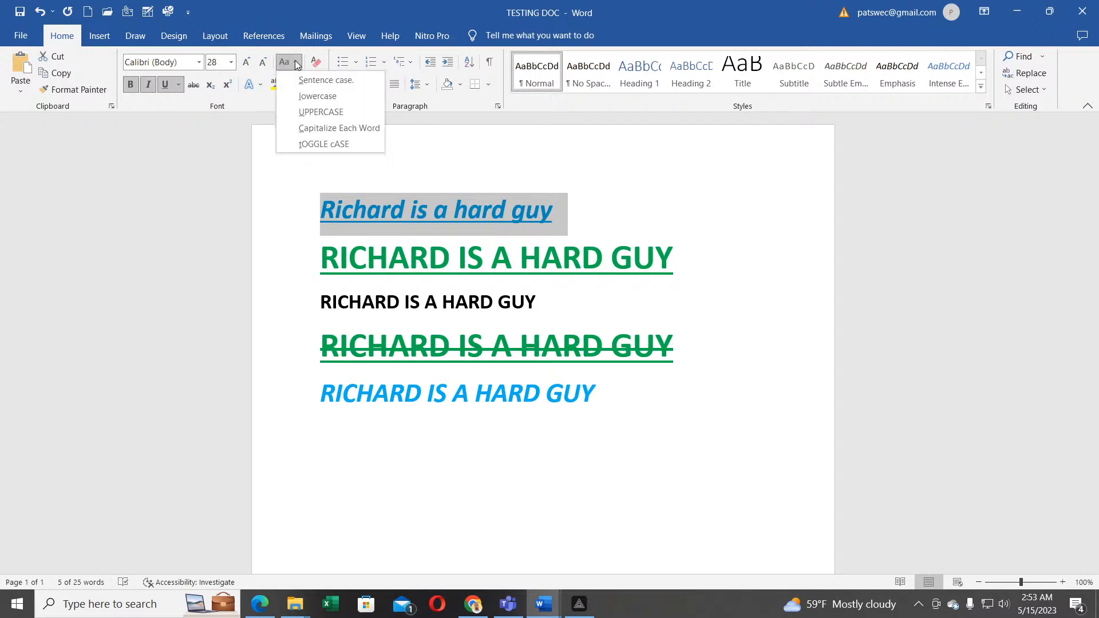
click(318, 111)
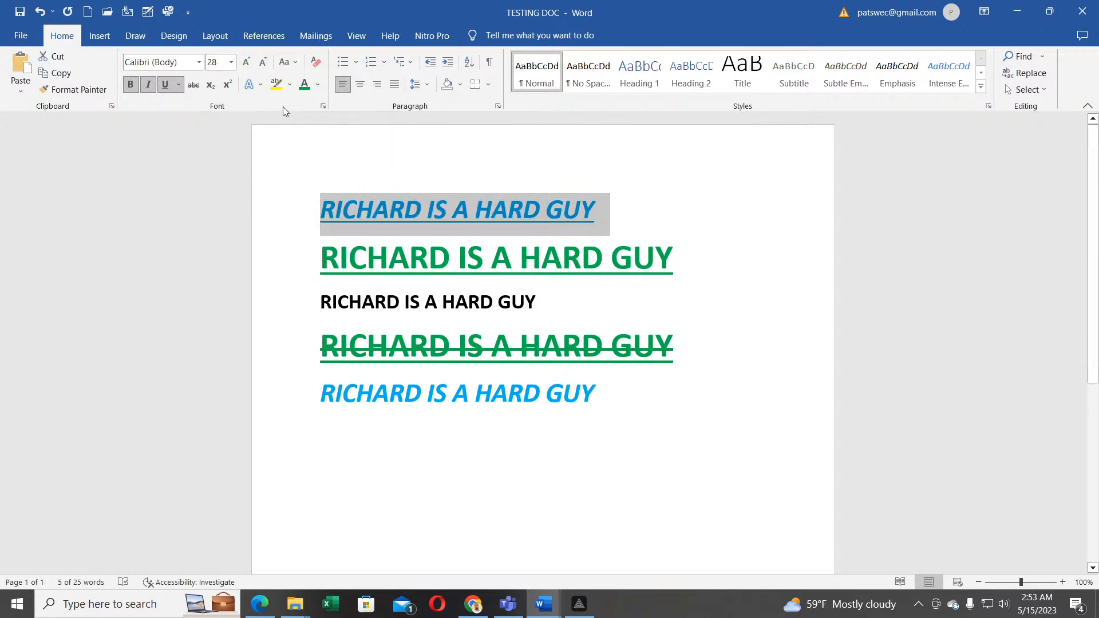
Step: Apply Capitalize Each Word, then tOGGLE cASE, so it reads rICHARD iS a hARD gUY
click(296, 64)
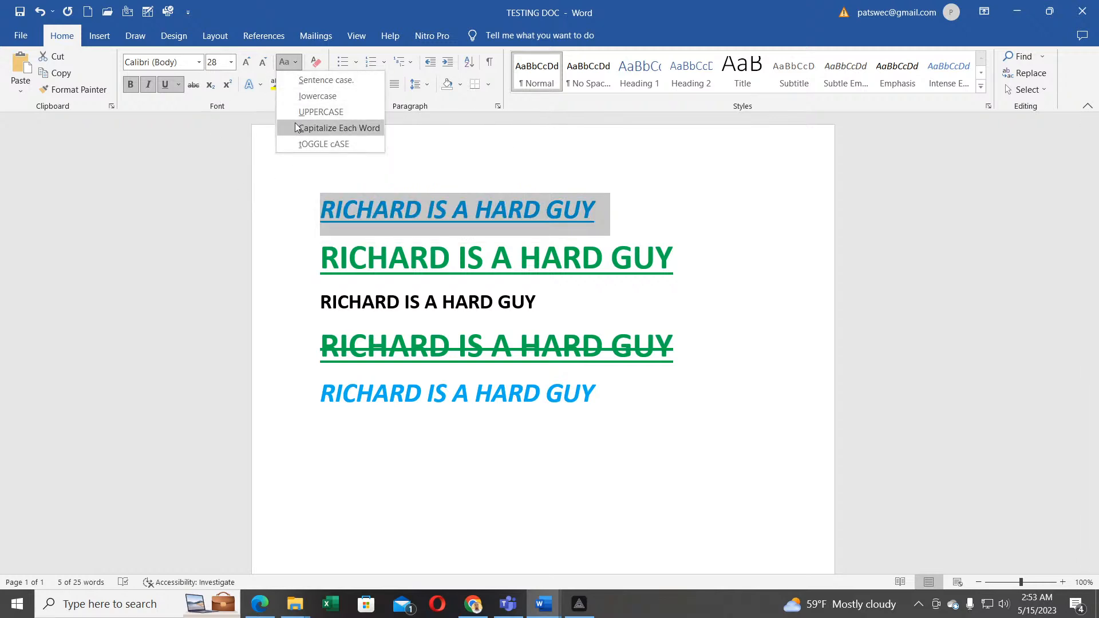
click(328, 127)
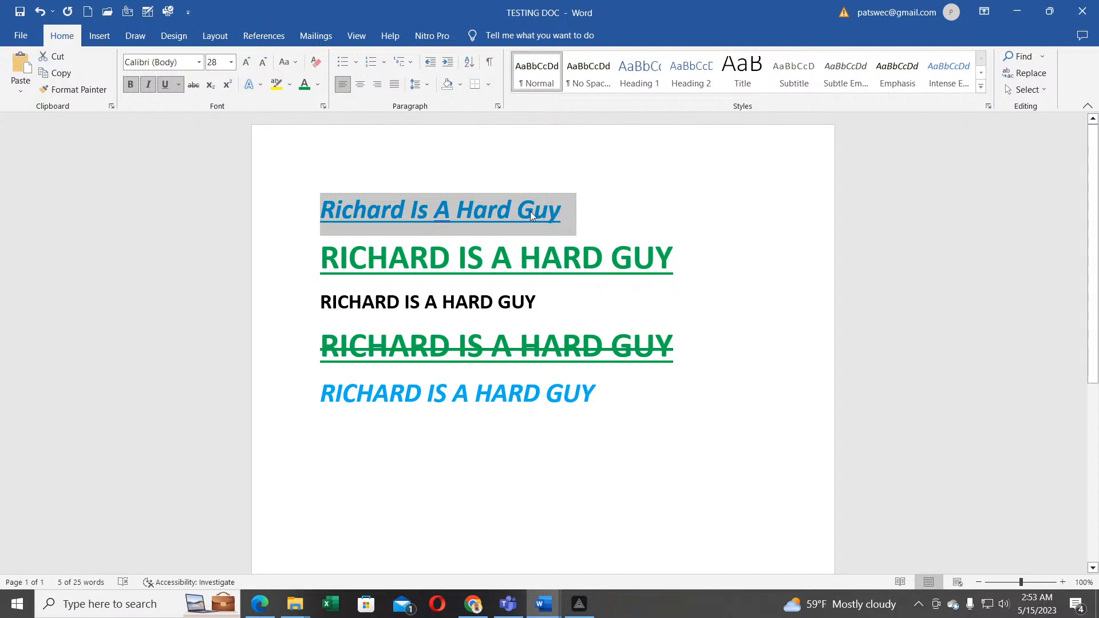
click(289, 62)
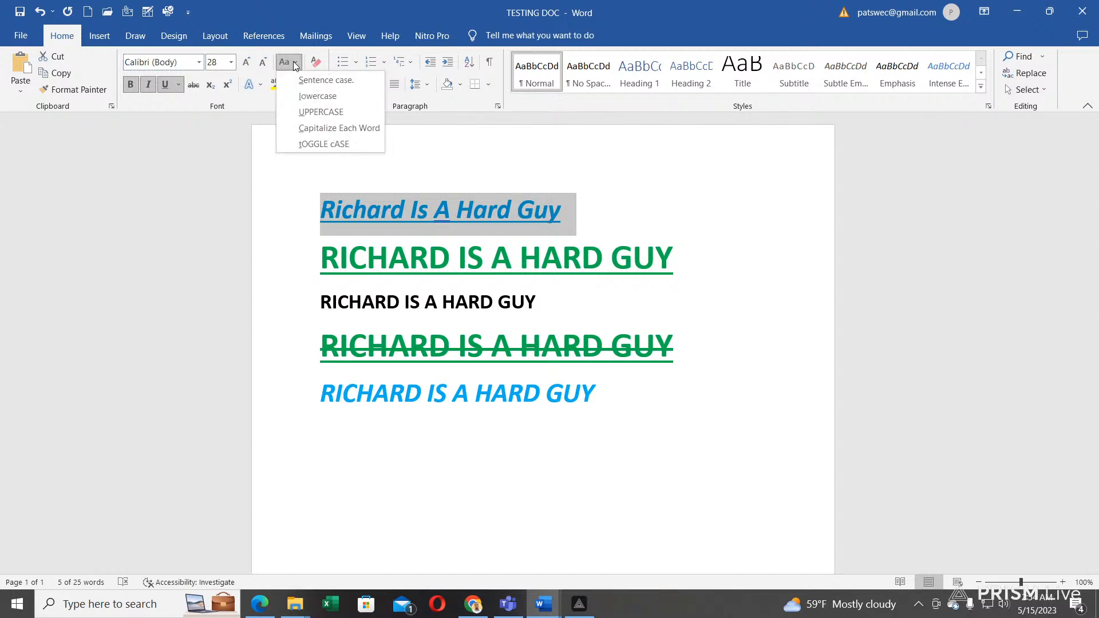
click(316, 144)
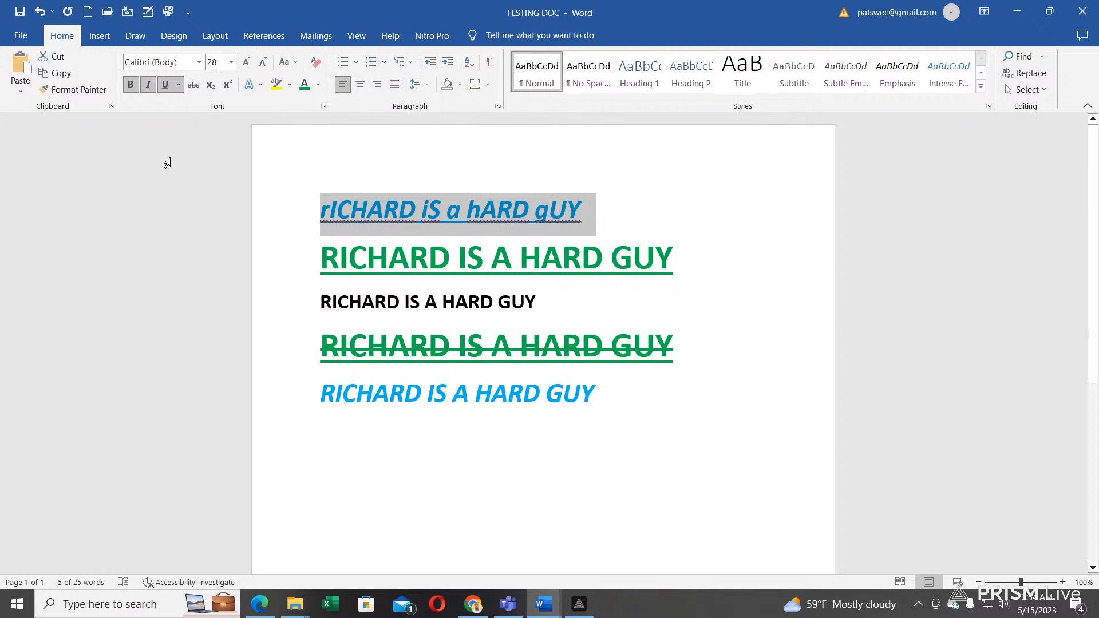
click(485, 201)
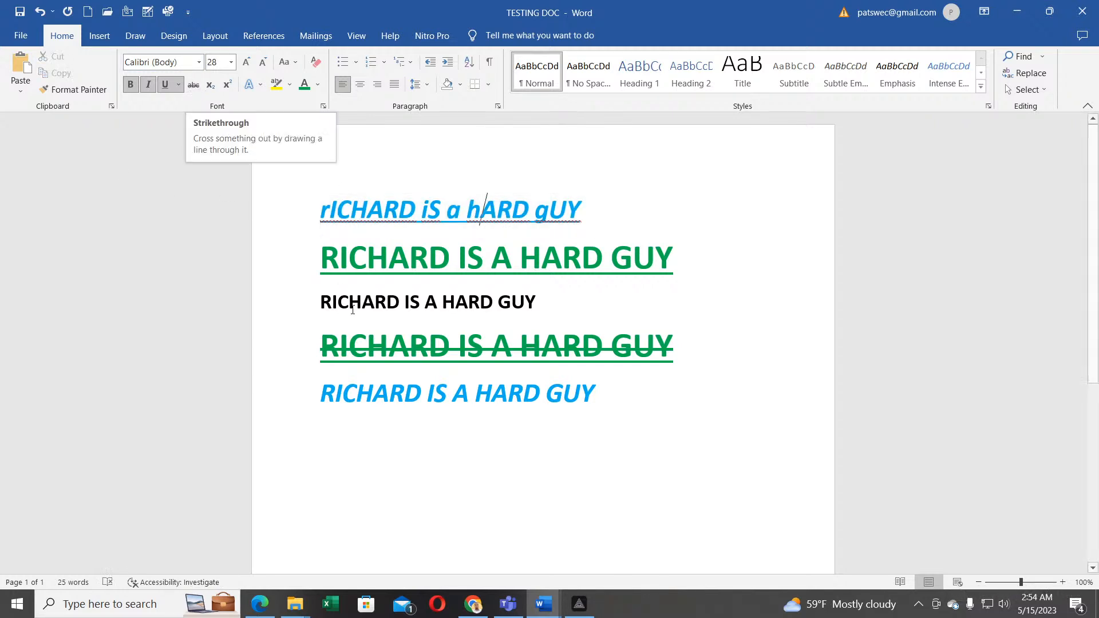
Step: Select GUY on the last line, then make the green line's final Y superscript
drag(596, 394, 558, 394)
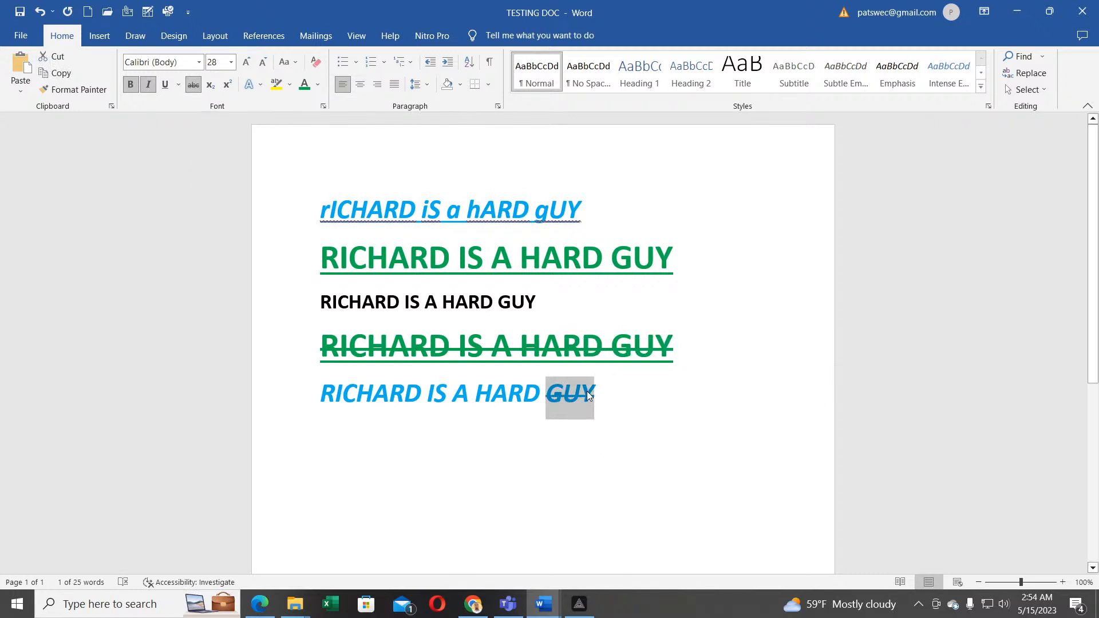
click(300, 250)
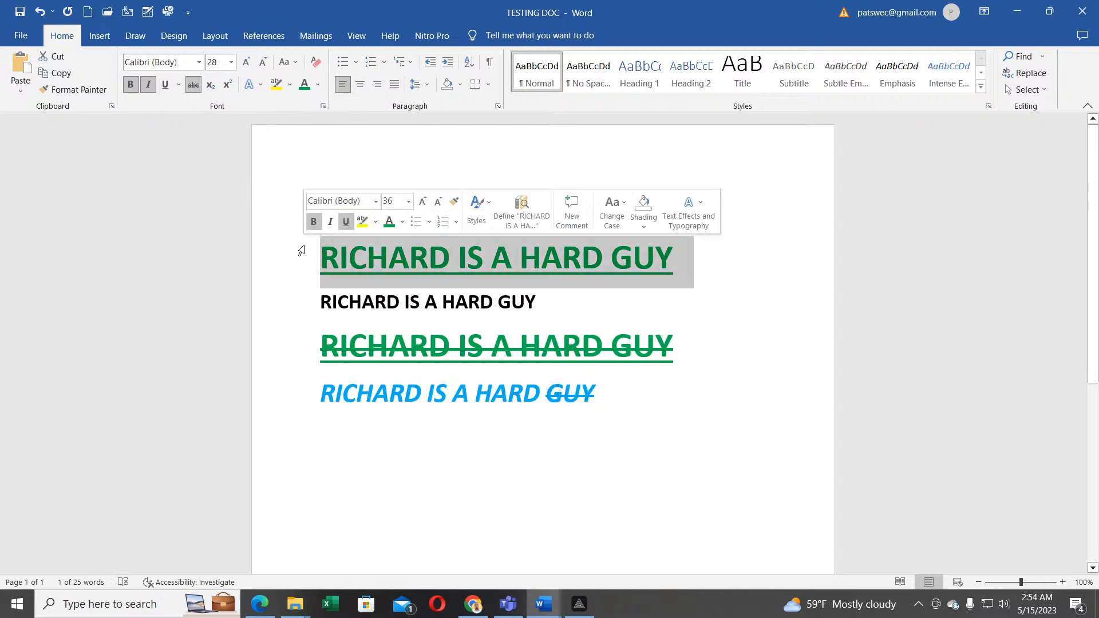
click(675, 264)
drag(674, 256, 661, 256)
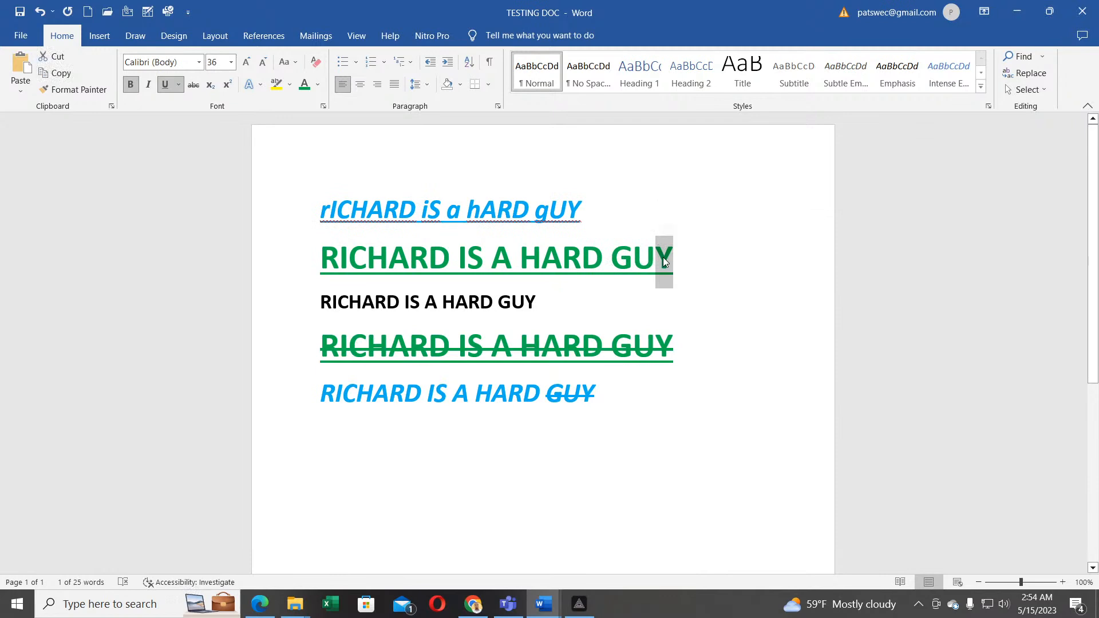
click(225, 86)
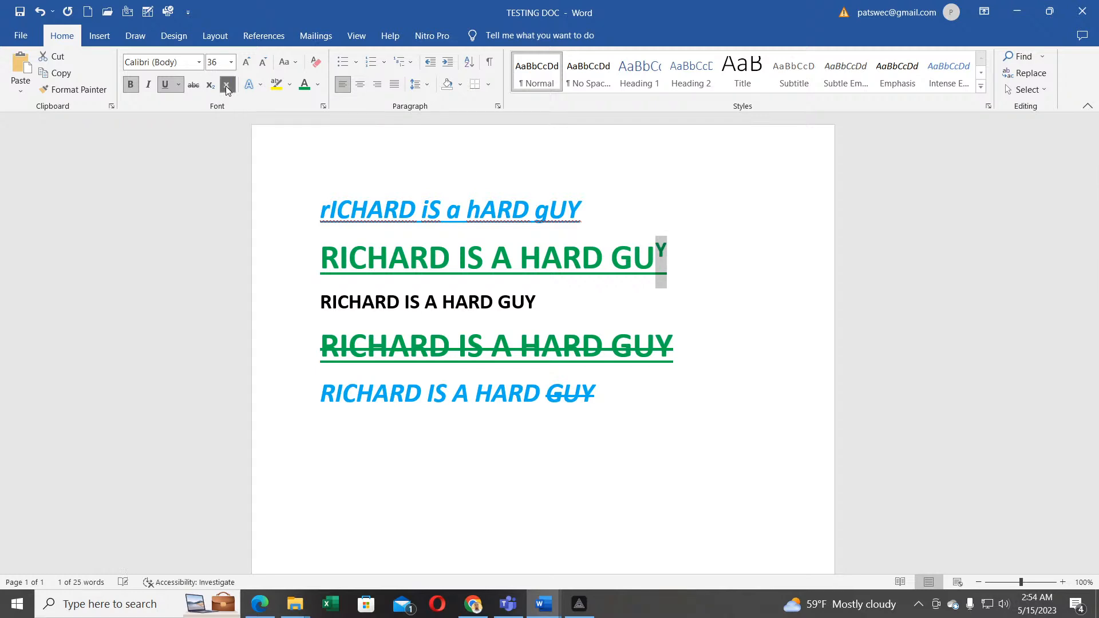
Step: Change the green line's final Y from superscript to subscript
click(667, 258)
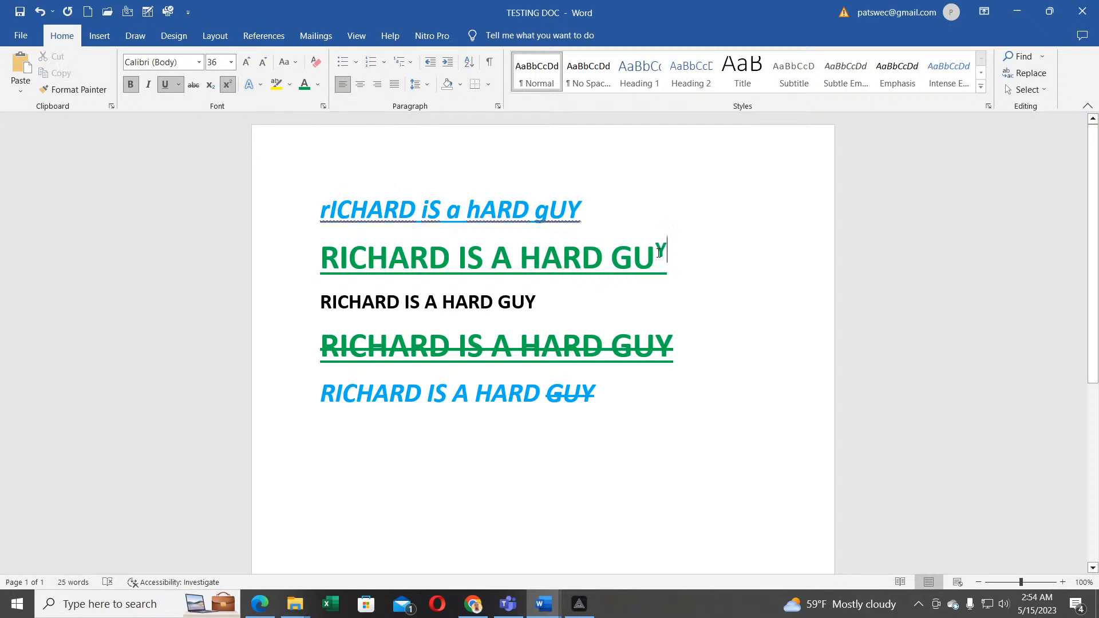
drag(670, 252, 657, 250)
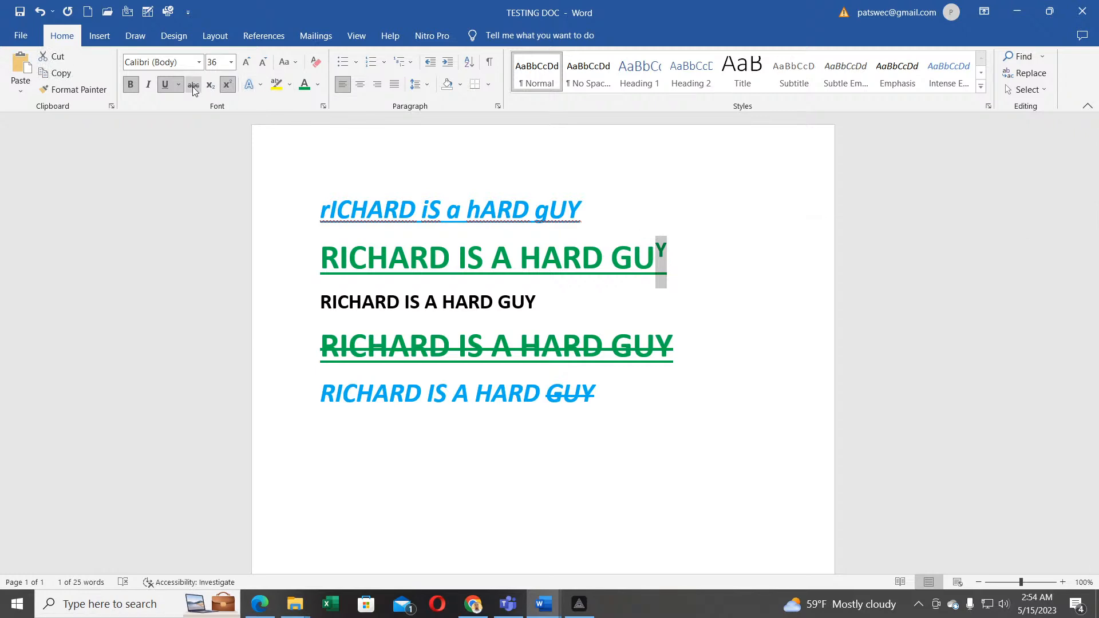
click(210, 86)
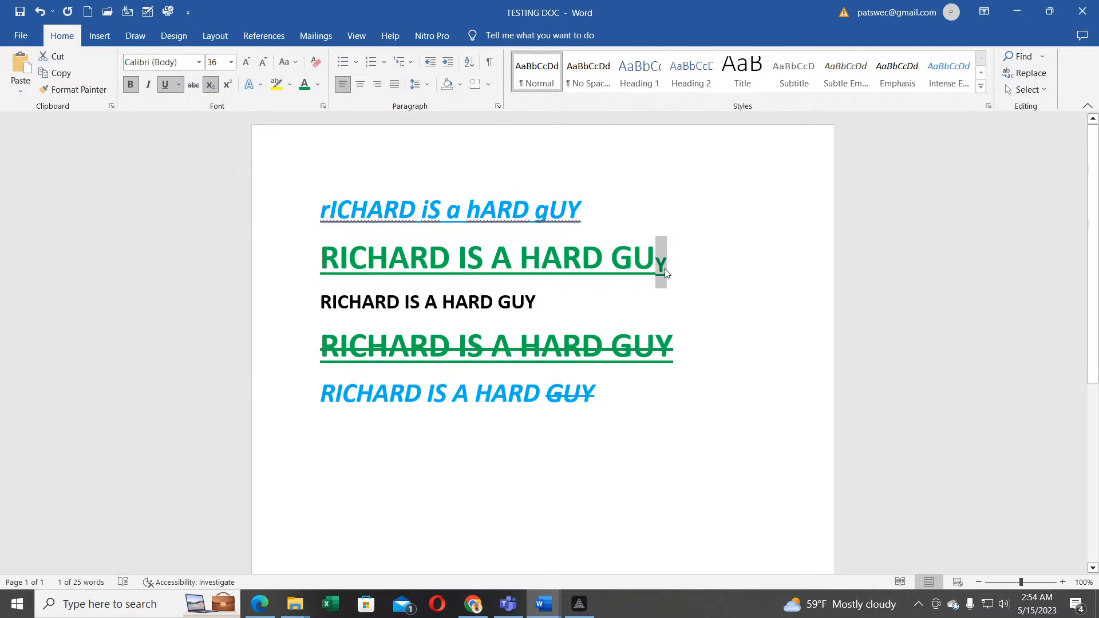
click(622, 289)
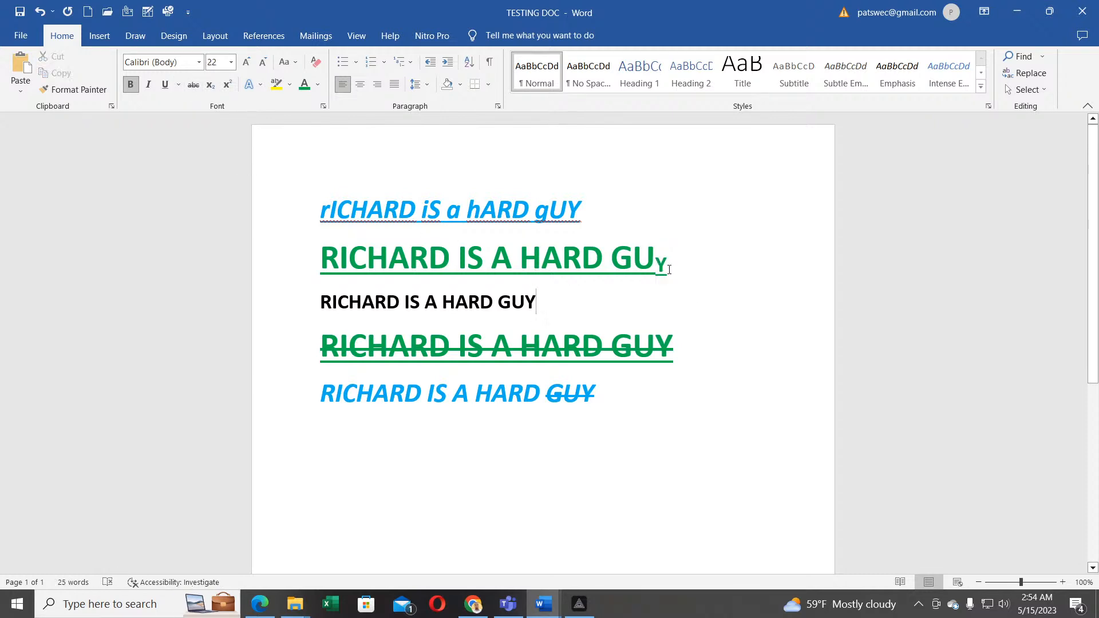
drag(676, 266, 658, 265)
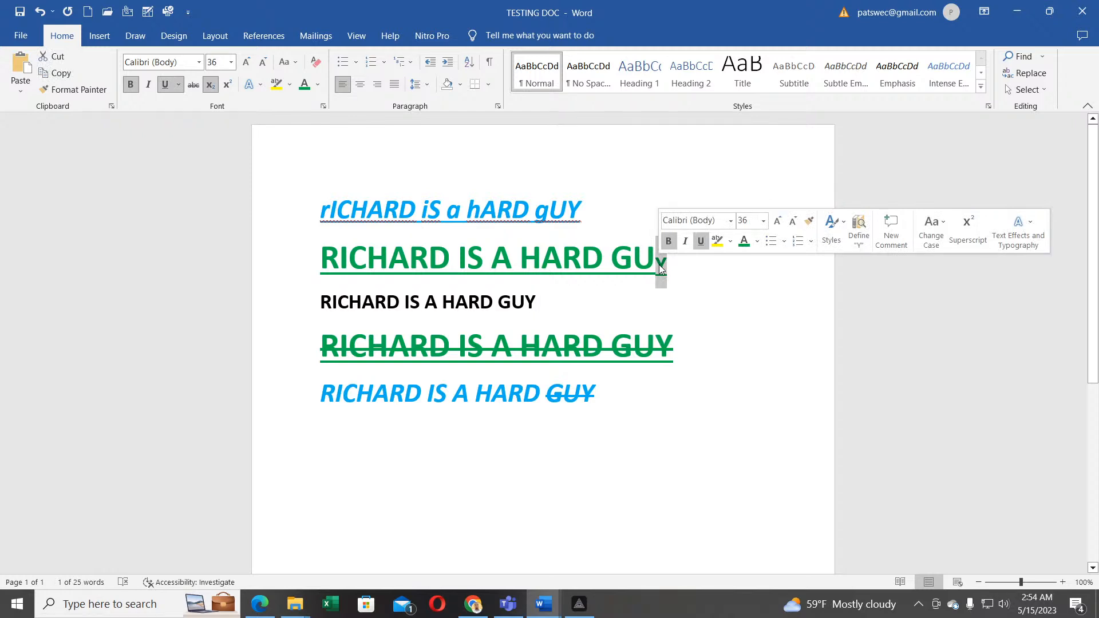
Step: Undo the Y's subscript, then give rICHARD iS a hARD gUY an Outer shadow effect
click(40, 12)
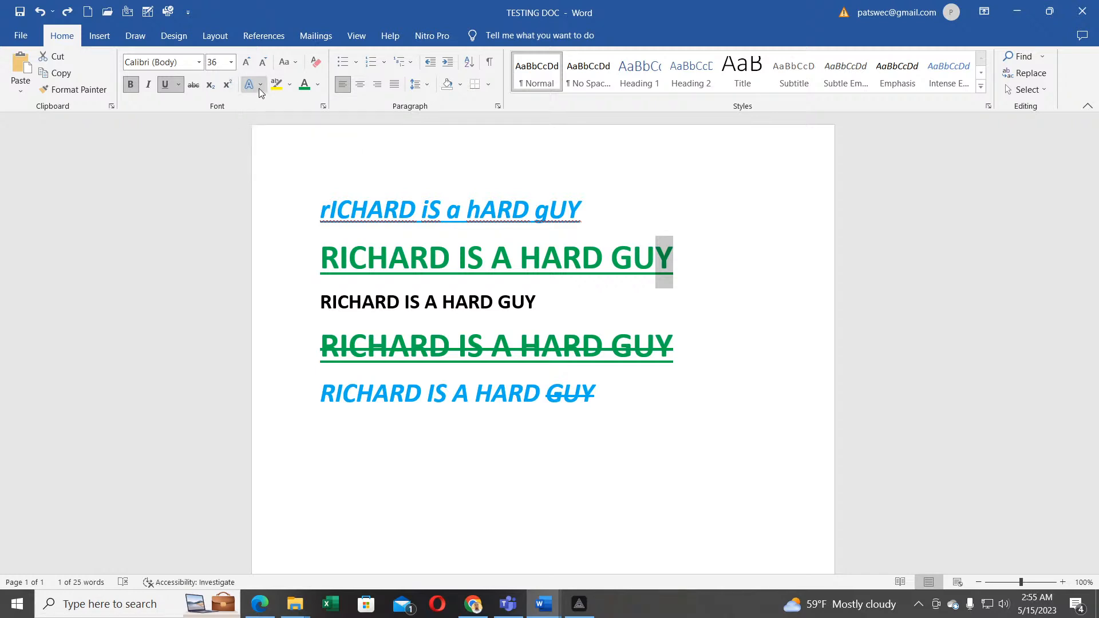
click(492, 254)
drag(584, 213, 321, 215)
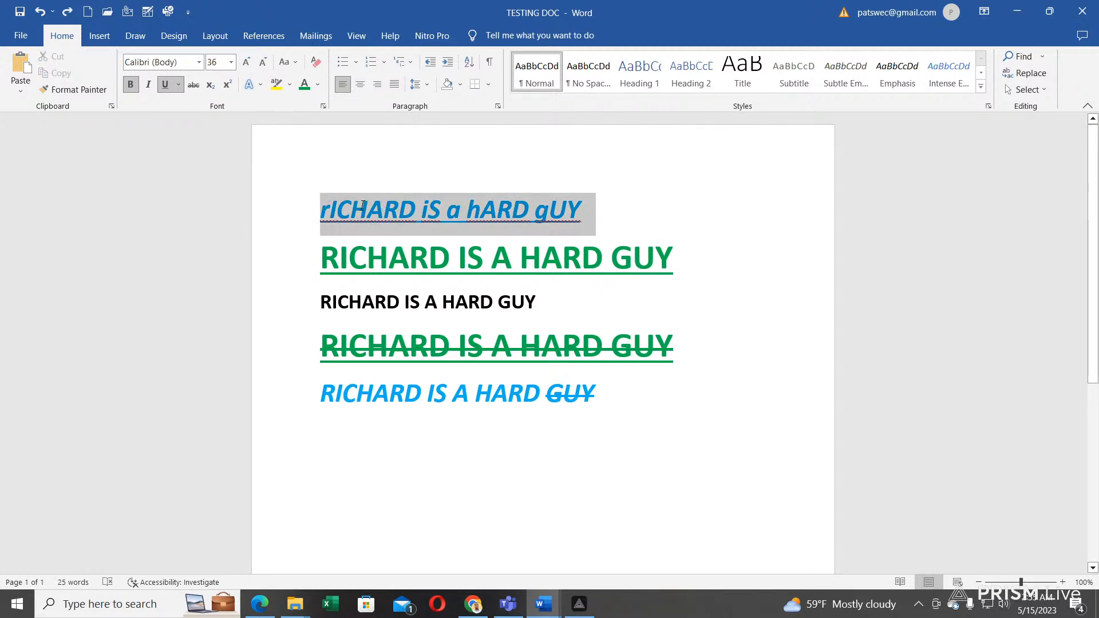
click(261, 85)
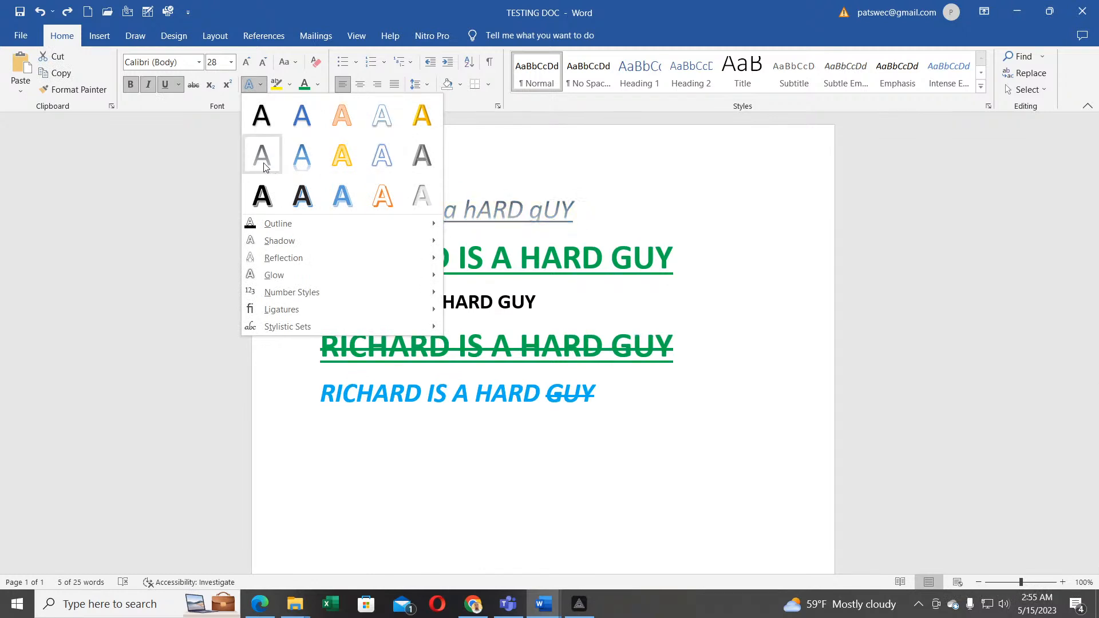
mouse_move(250, 224)
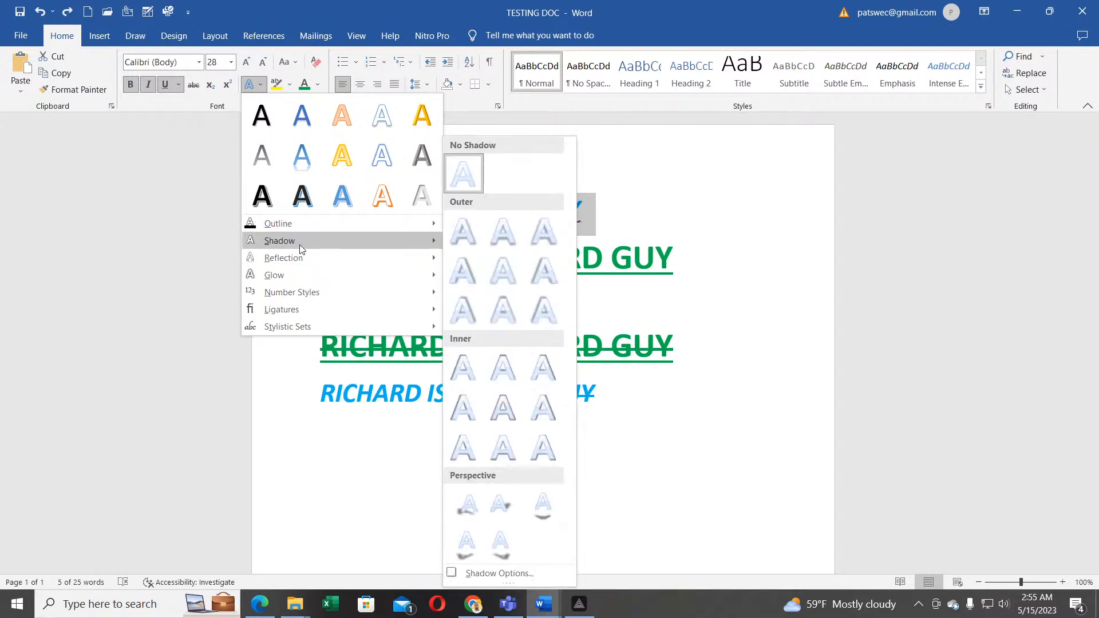
mouse_move(267, 301)
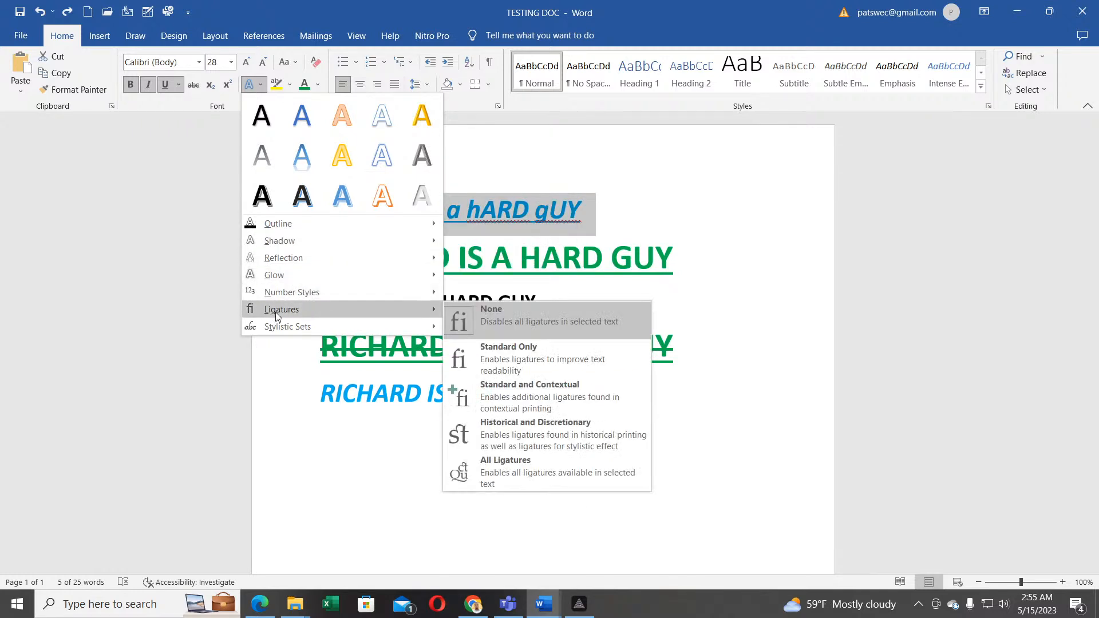
mouse_move(287, 241)
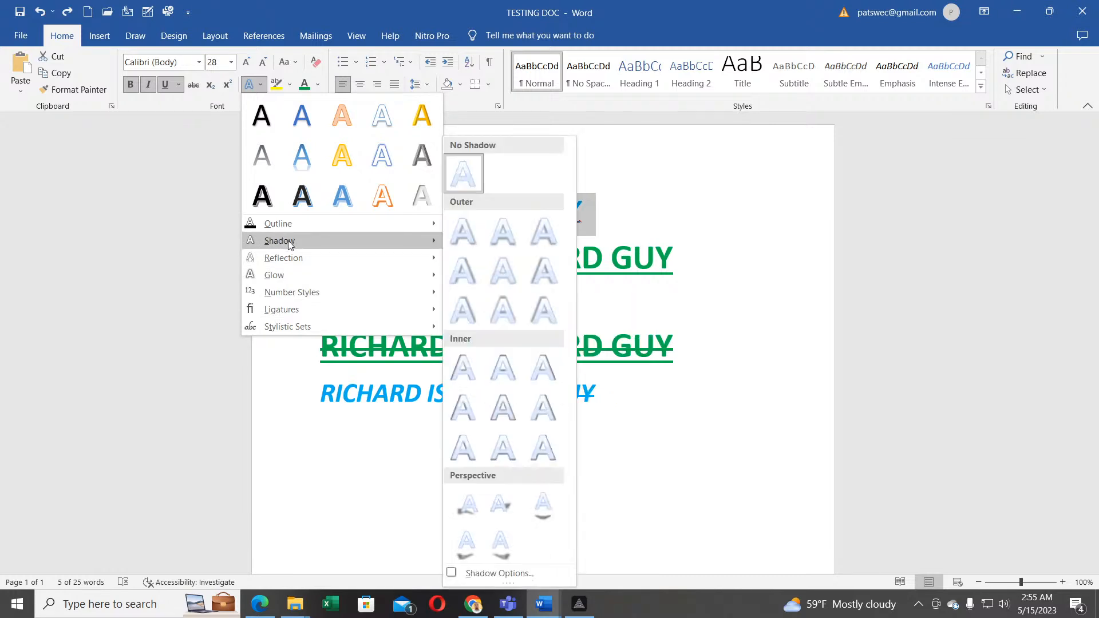
click(493, 236)
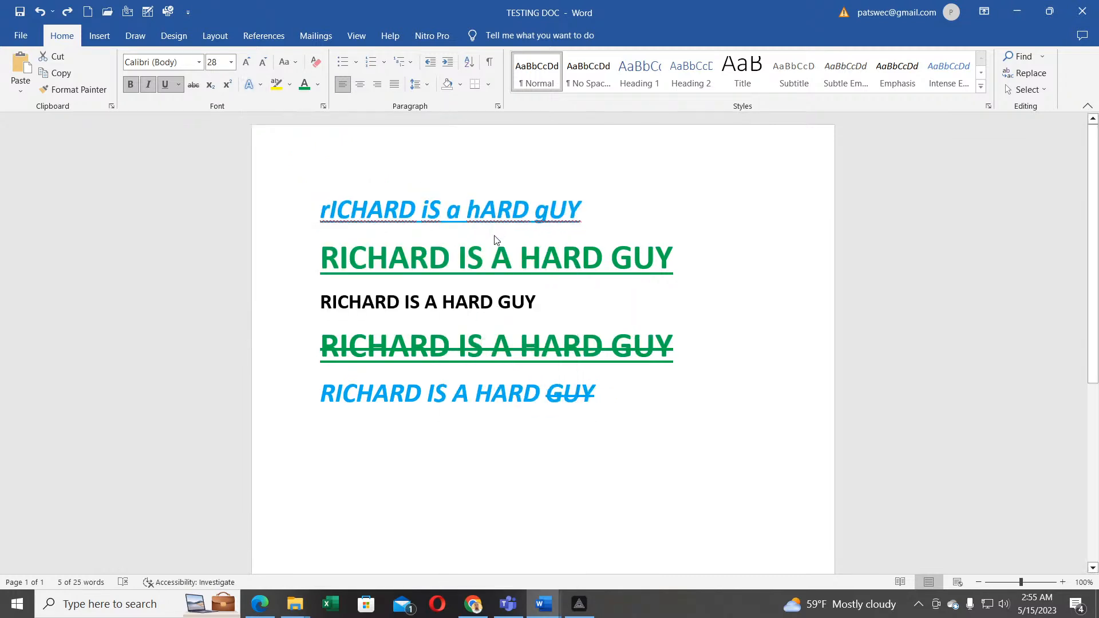
click(362, 196)
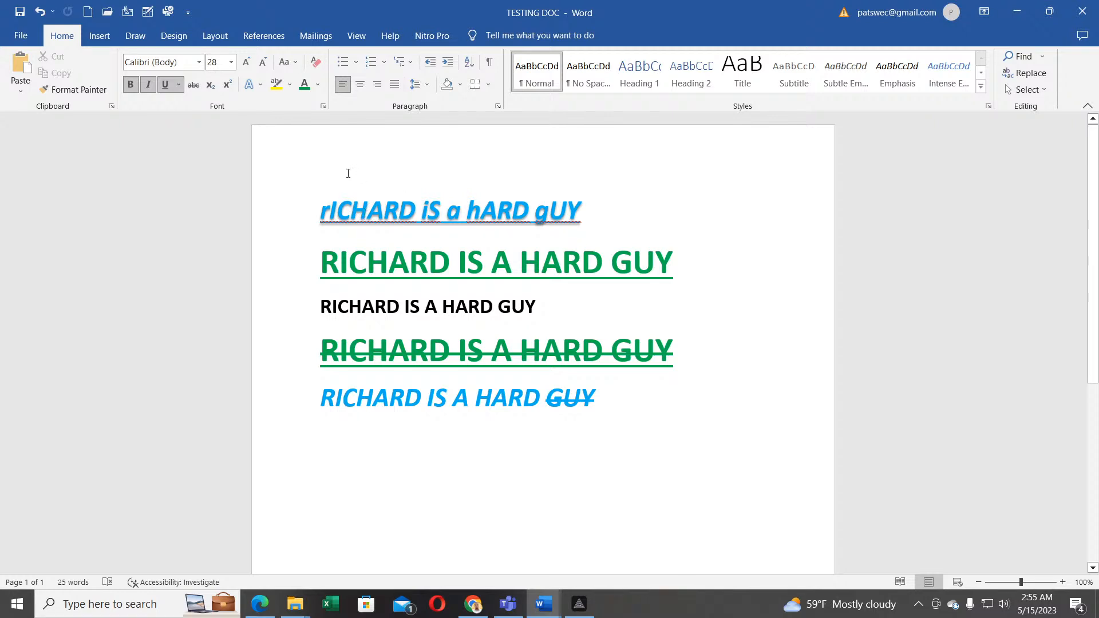
Step: Highlight the struck-through green line in yellow, then start a new line after the last line
click(289, 86)
click(279, 111)
drag(679, 362, 351, 343)
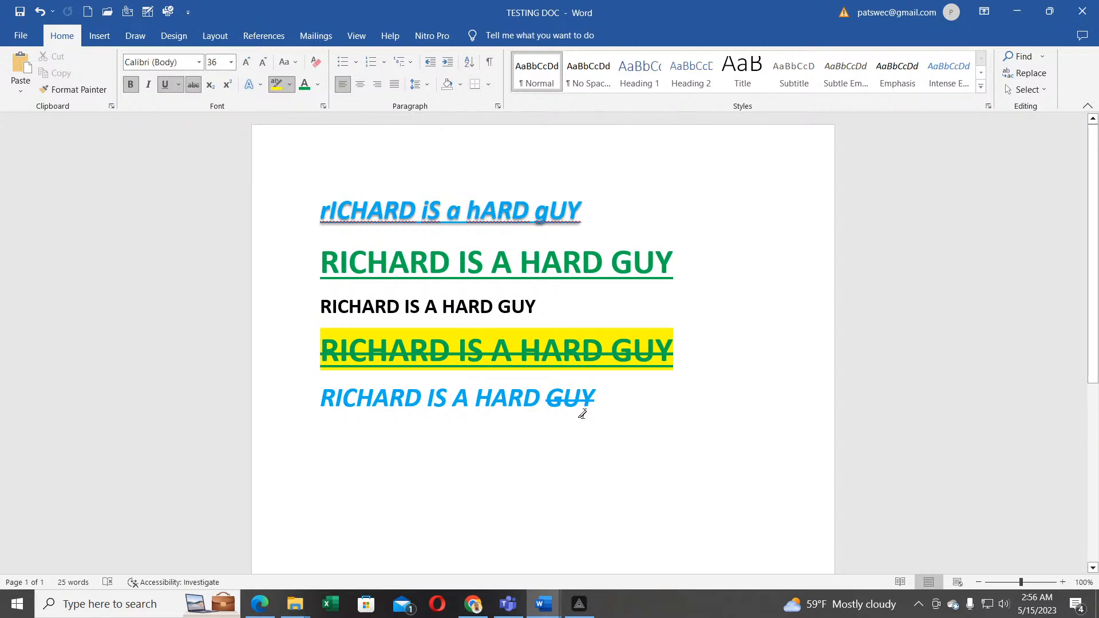
click(600, 406)
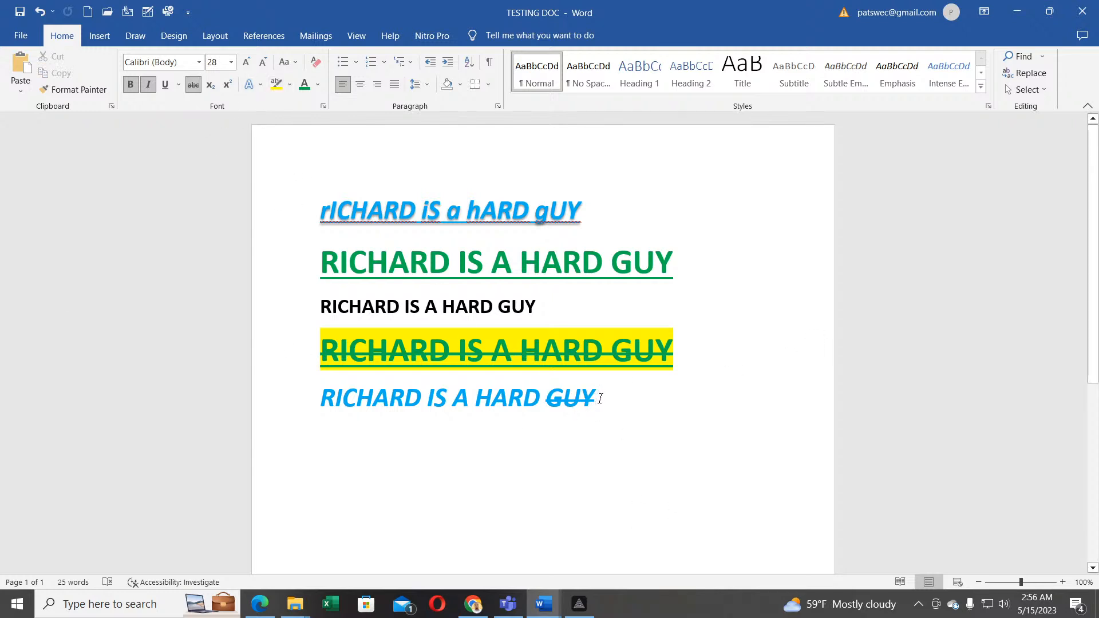
key(Return)
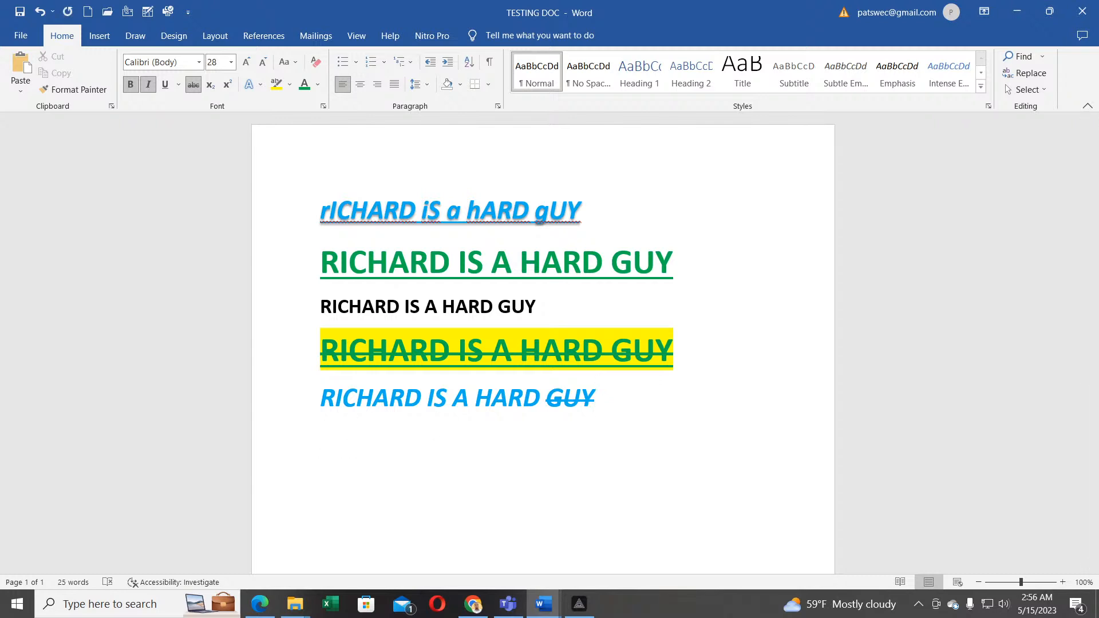
Step: Type the heading 'LIST OF STUDENTS IN S.6' without italic or strikethrough, then start a new line
click(147, 86)
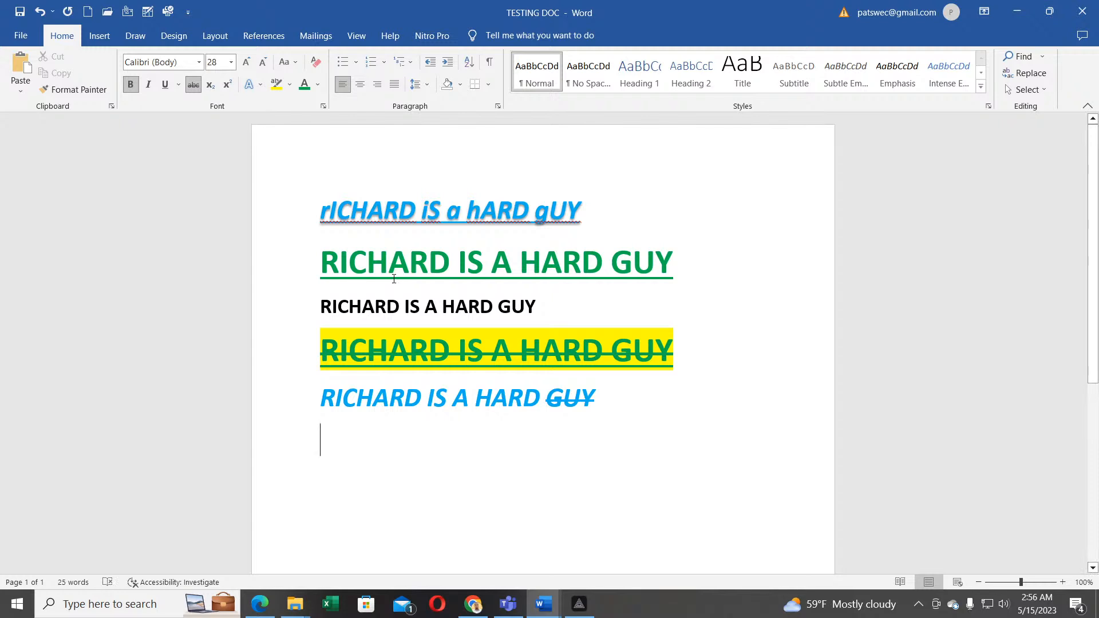
text(LIS)
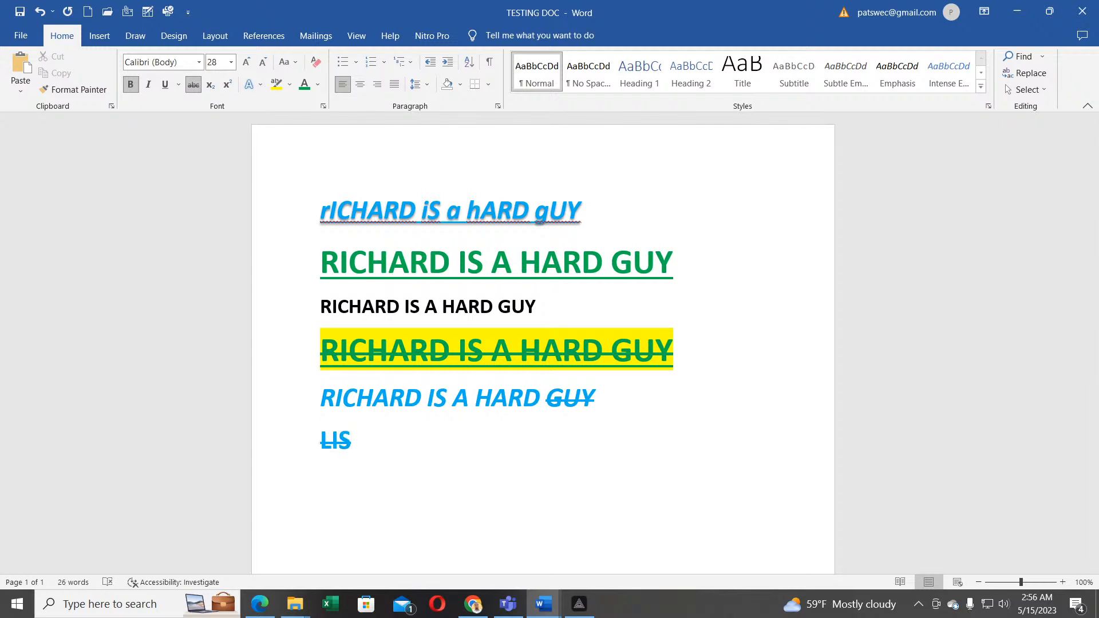
key(BackSpace)
key(BackSpace)
key(BackSpace)
click(194, 86)
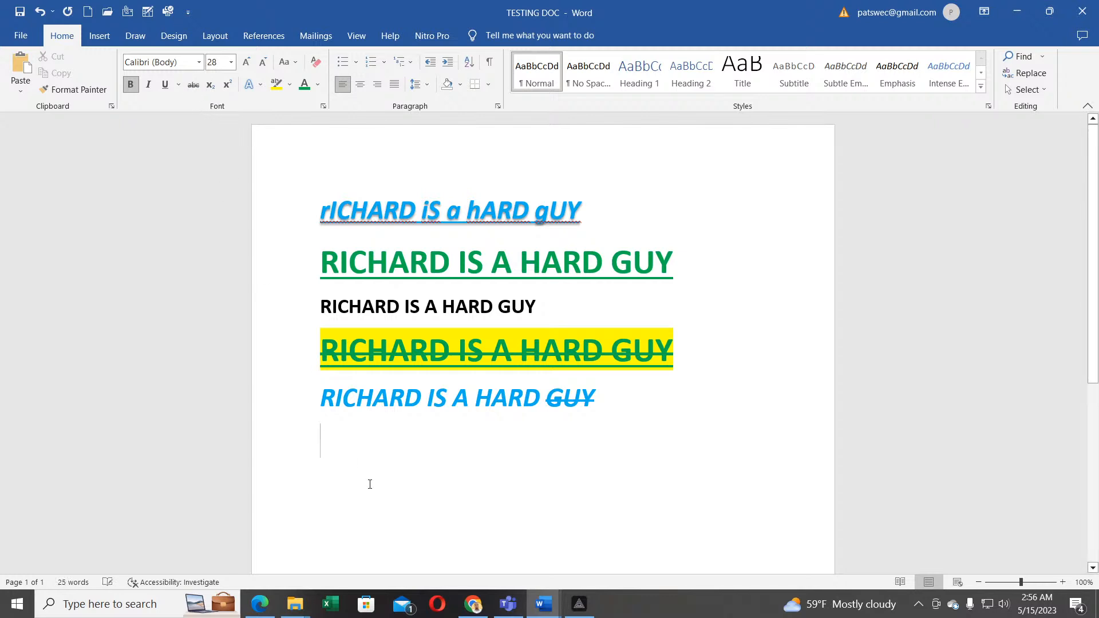
text(LIST )
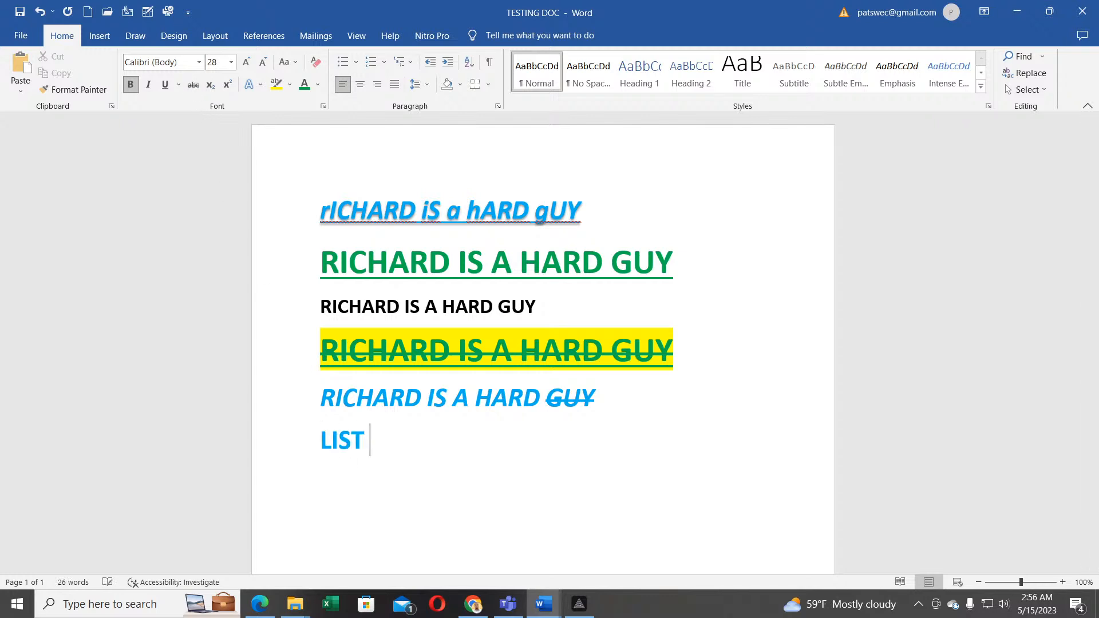
text(OF ST)
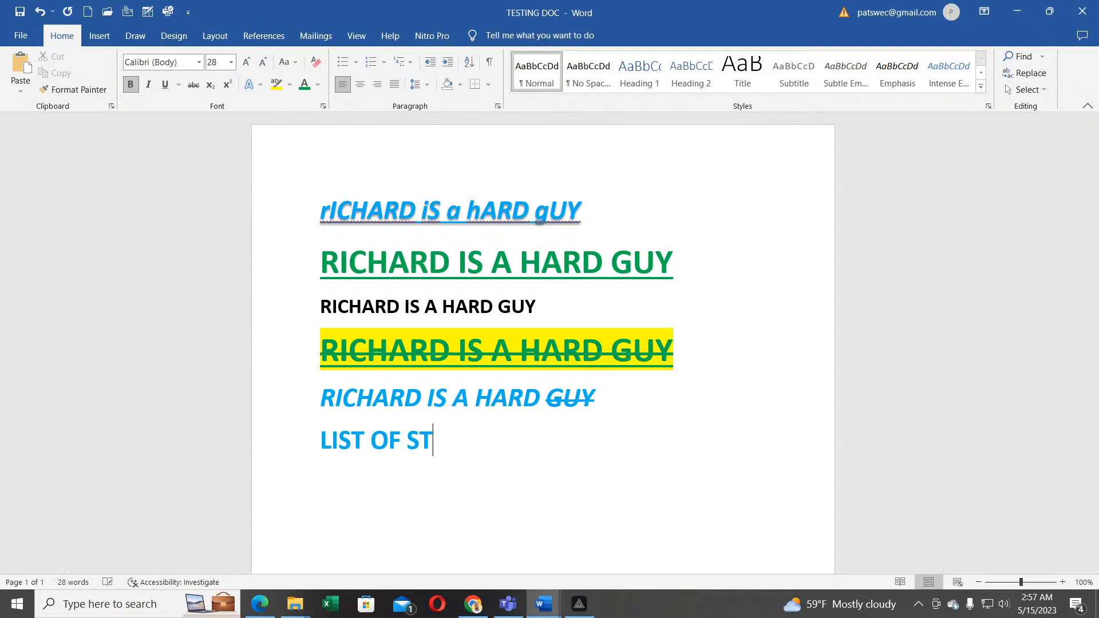
text(UDEN)
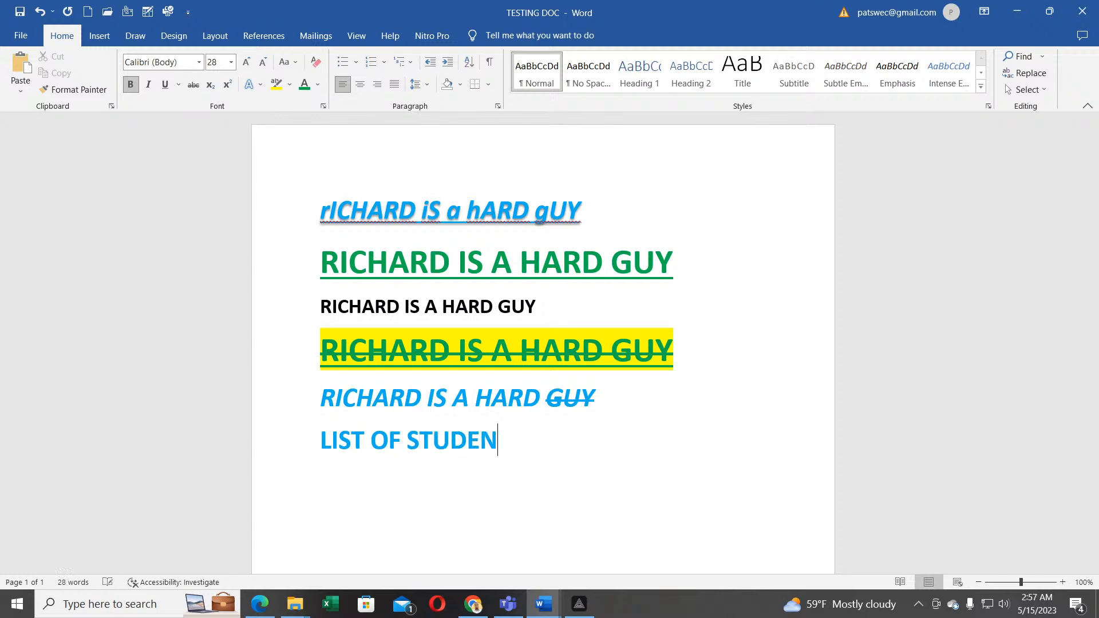
text(TS IN )
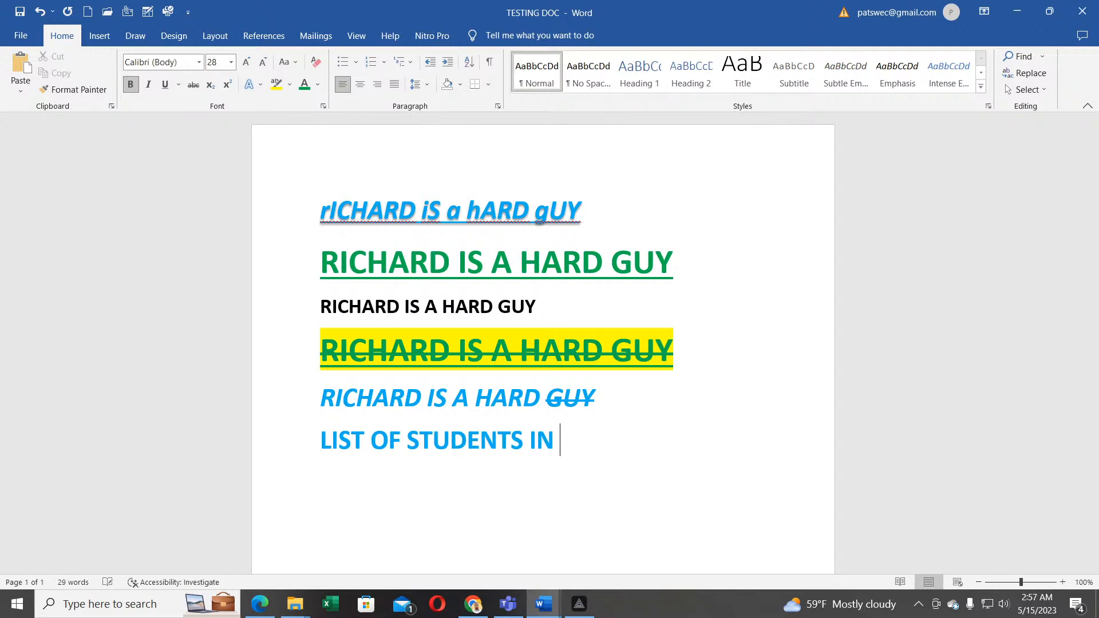
text(S.6)
key(Return)
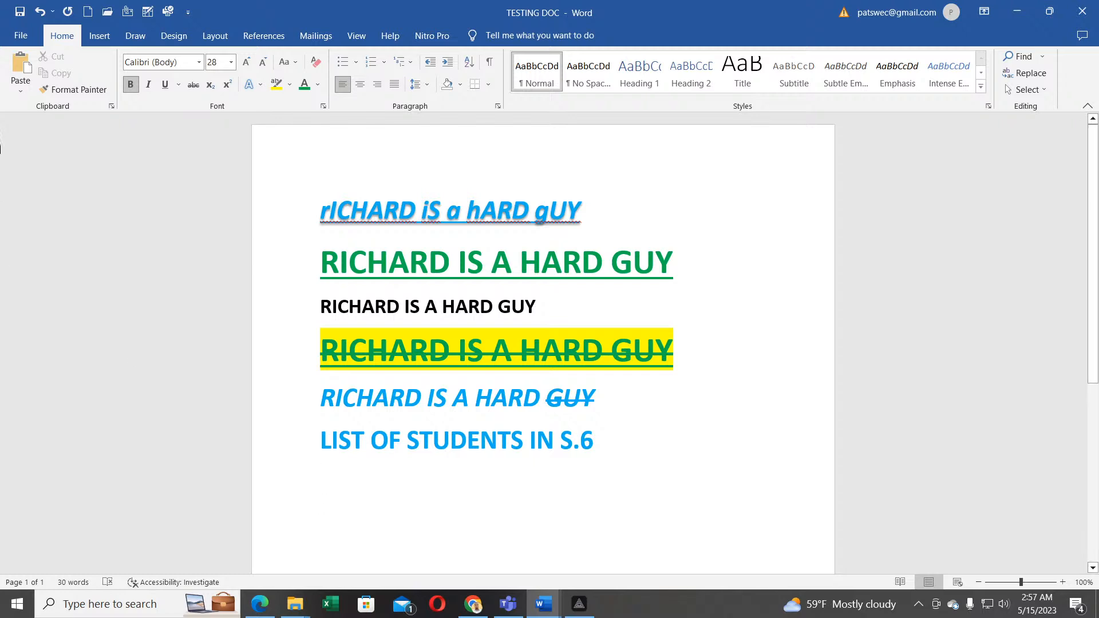
Step: Create a bulleted list of ALEX, PETER, JULIET, JANE and SARAH
click(344, 63)
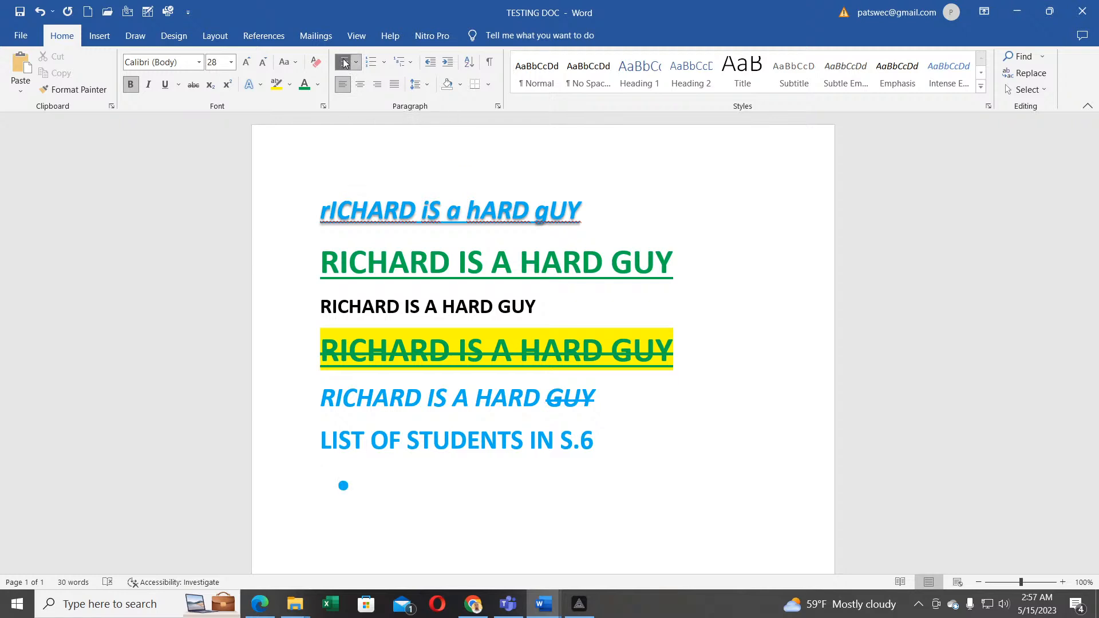
text(ALEX)
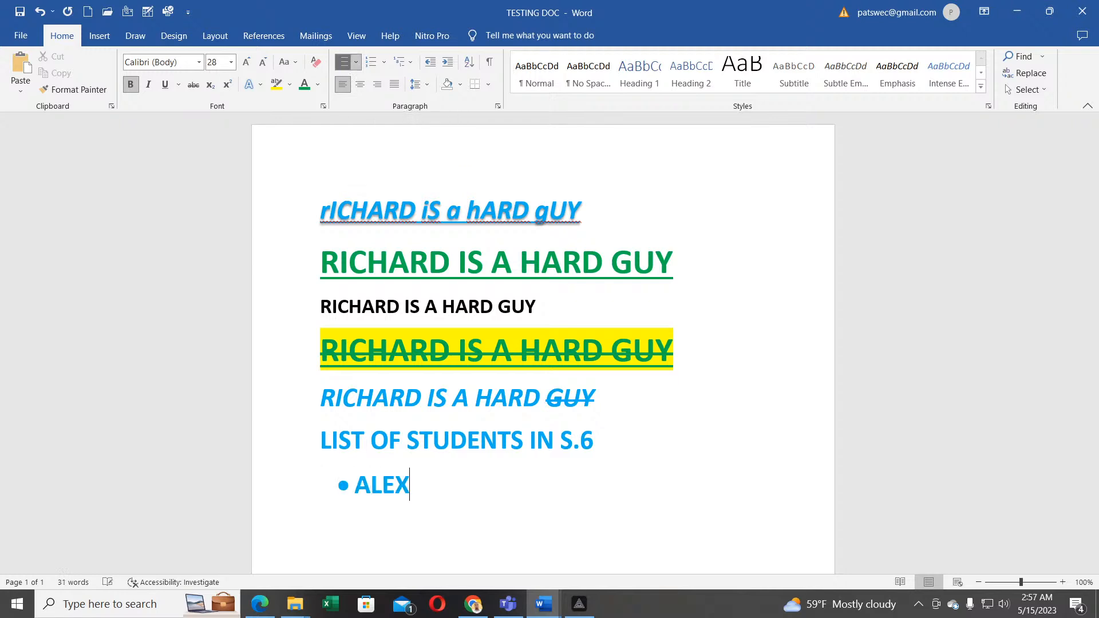
key(Return)
text(PETER)
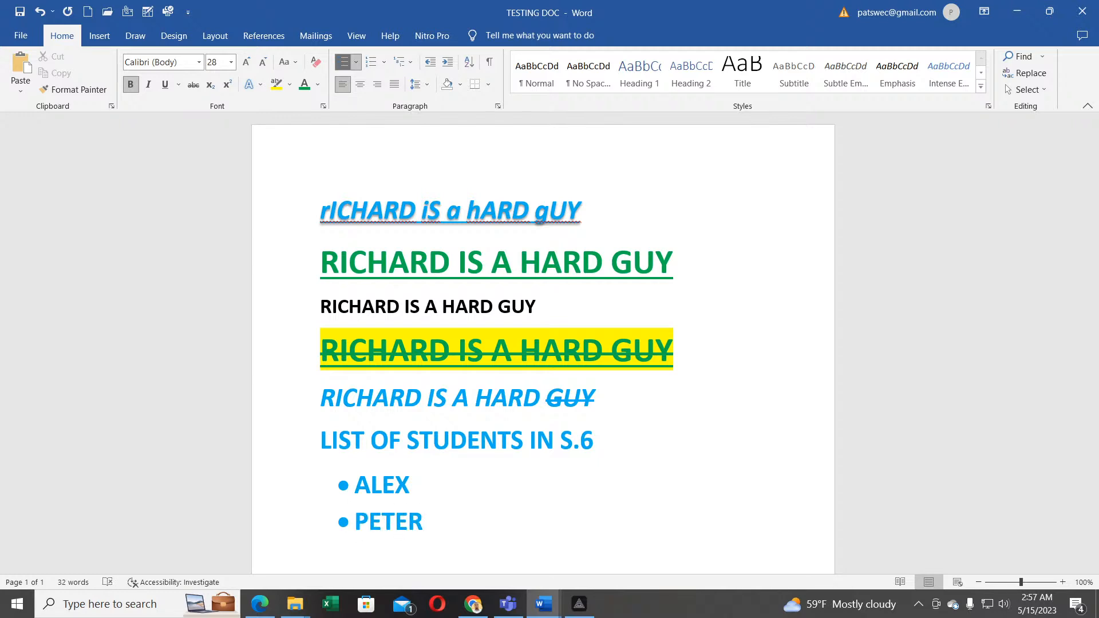
key(Return)
text(JULIET)
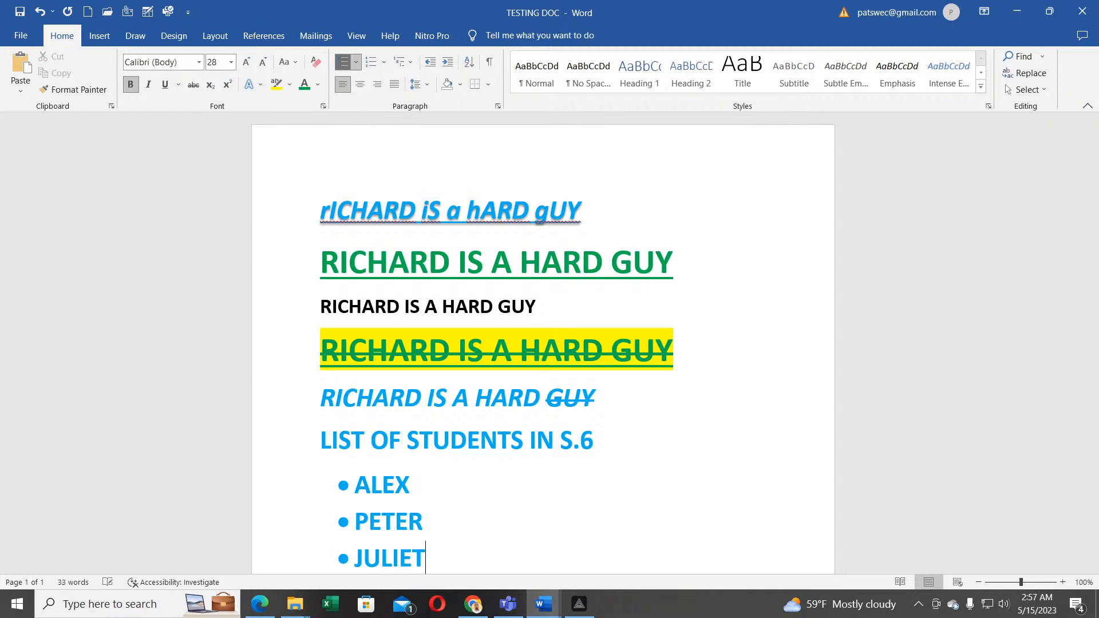
key(Return)
text(JANE)
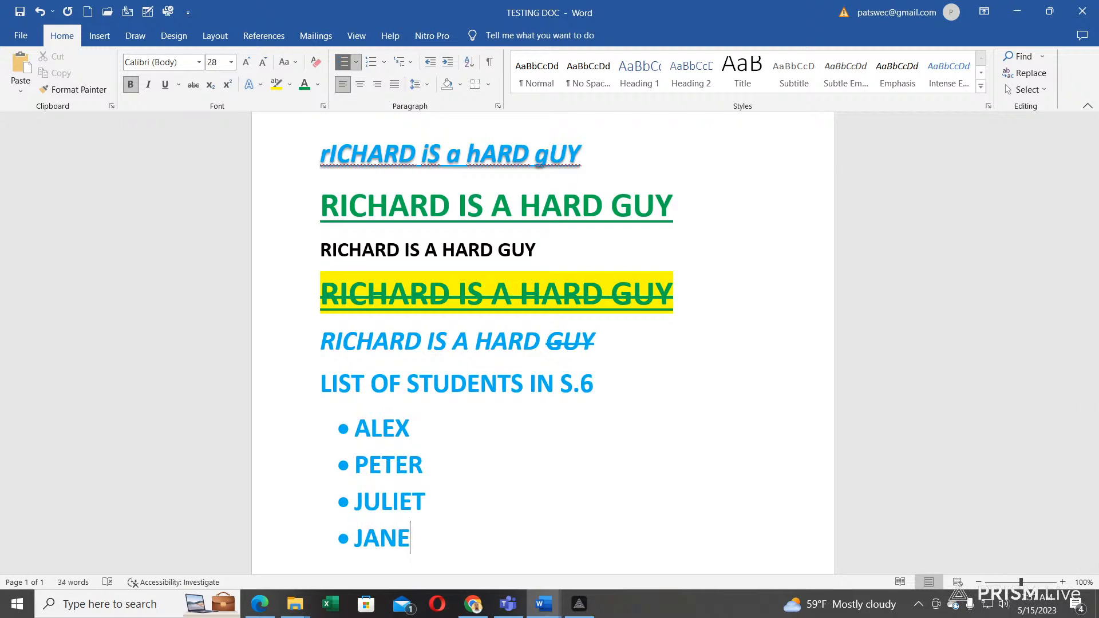
key(Return)
text(S)
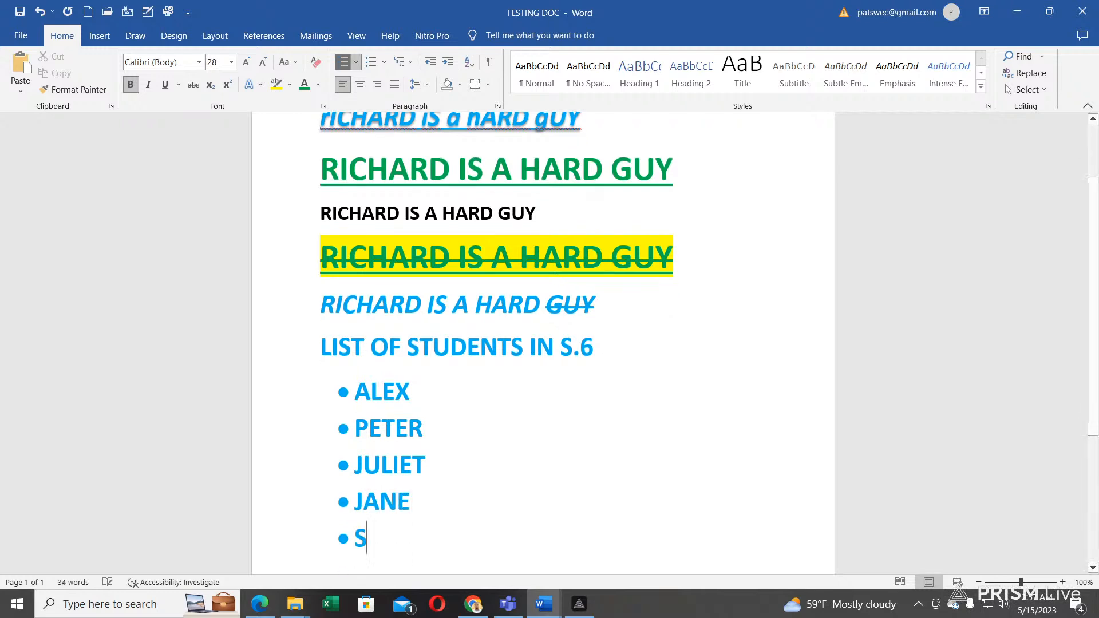
text(ARAH)
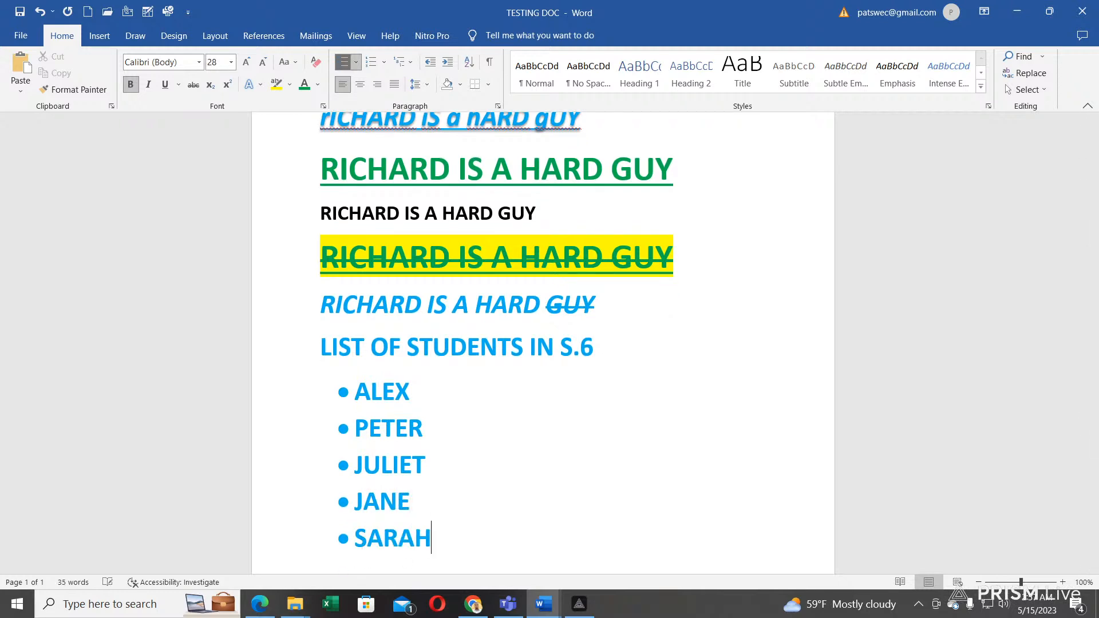
key(Return)
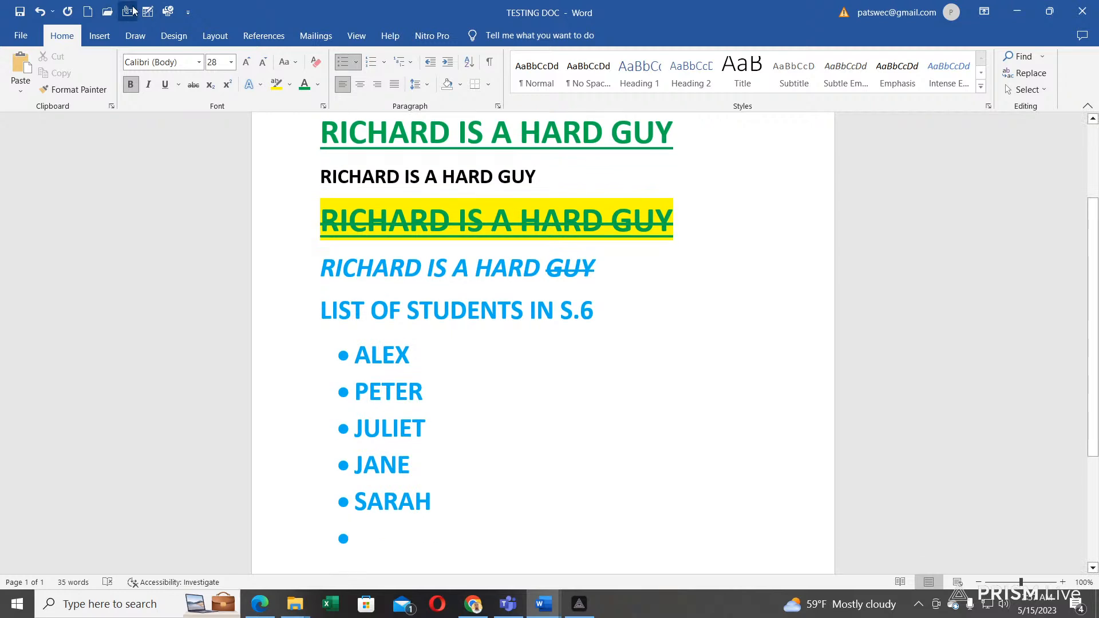
Step: Remove the empty round bullet and switch the new line to an arrow bullet
click(357, 61)
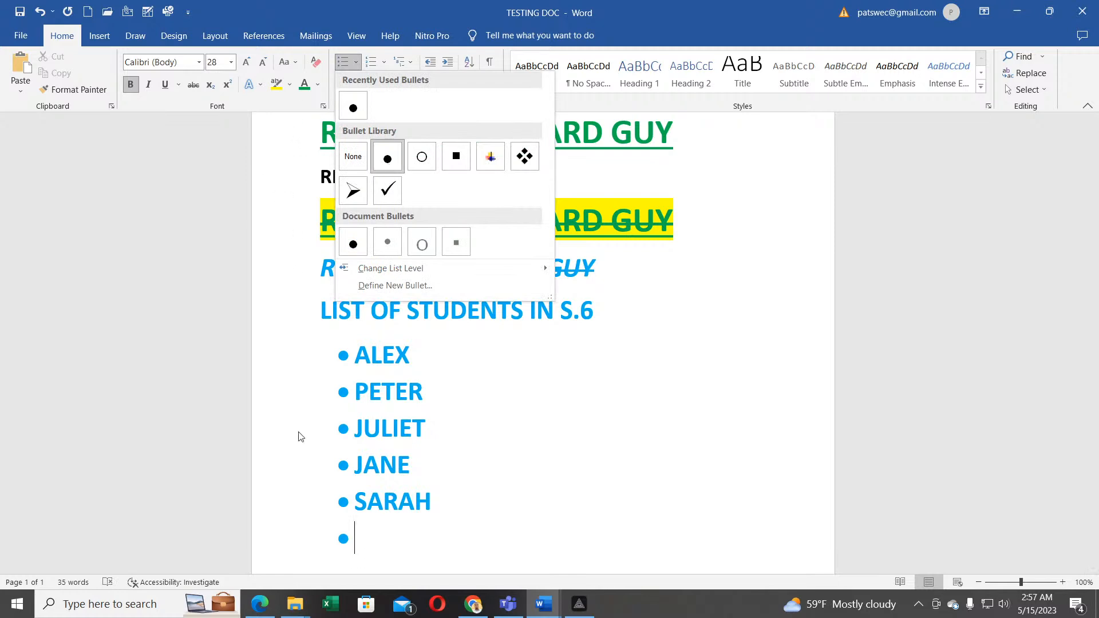
click(361, 539)
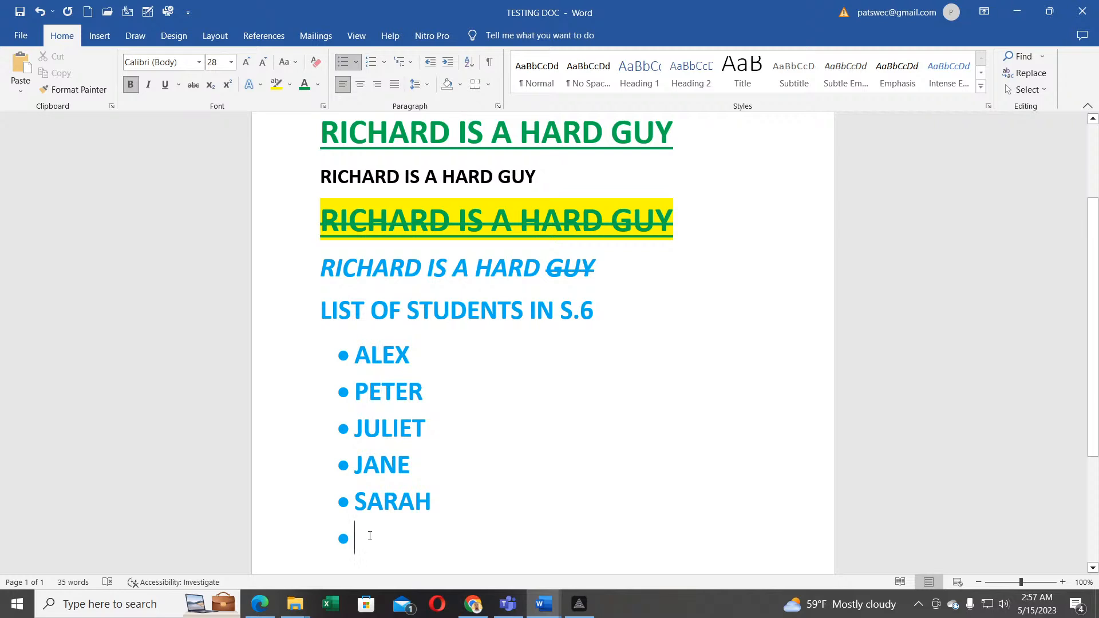
key(BackSpace)
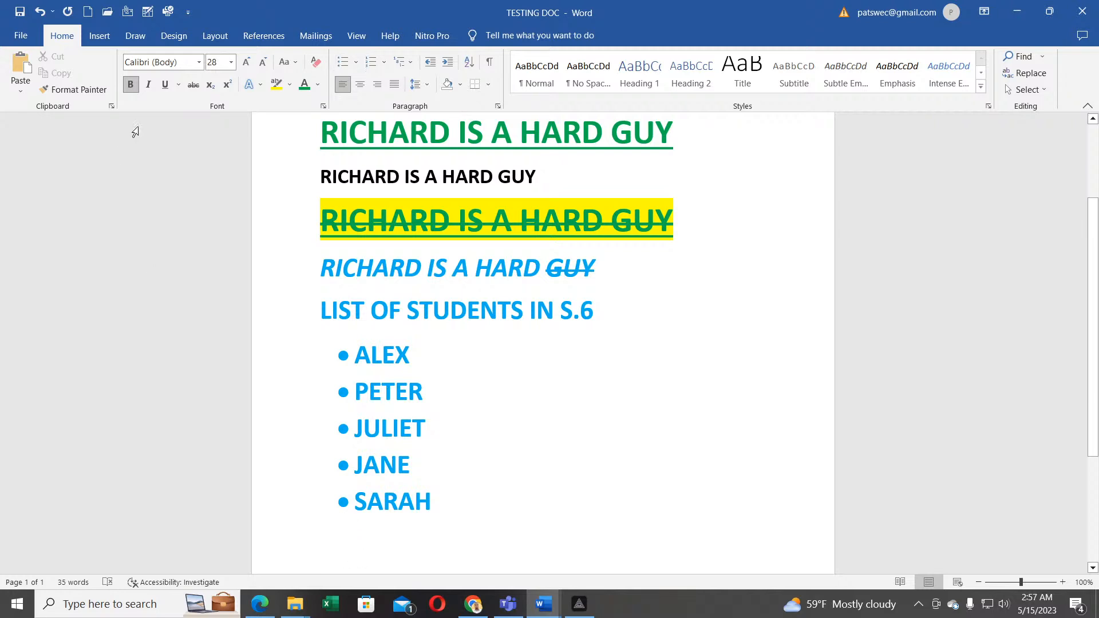
click(355, 62)
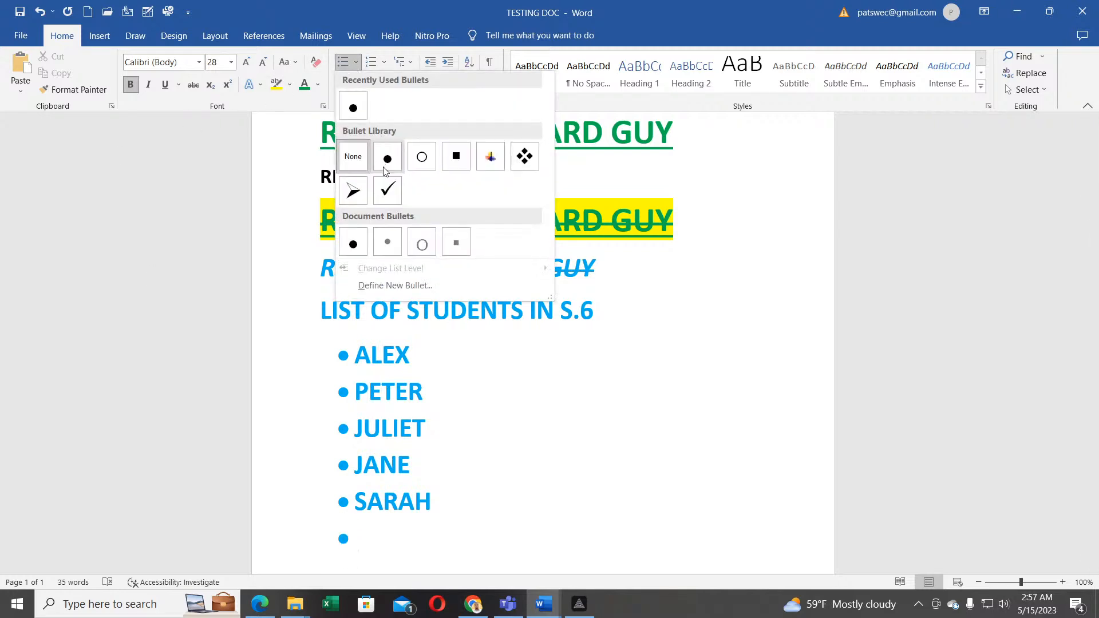
click(355, 191)
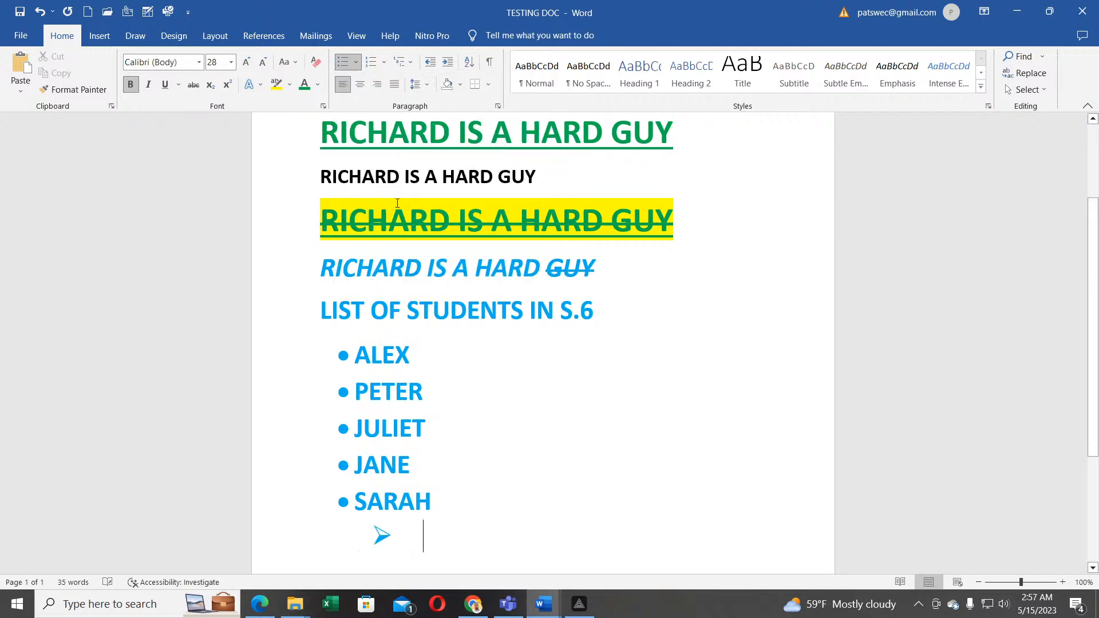
Step: Add arrow-bulleted items VGASVDGD, GVSJH and SVCG, ending on an unbulleted line
text(VGASVDGD)
key(Return)
text(GVSJH)
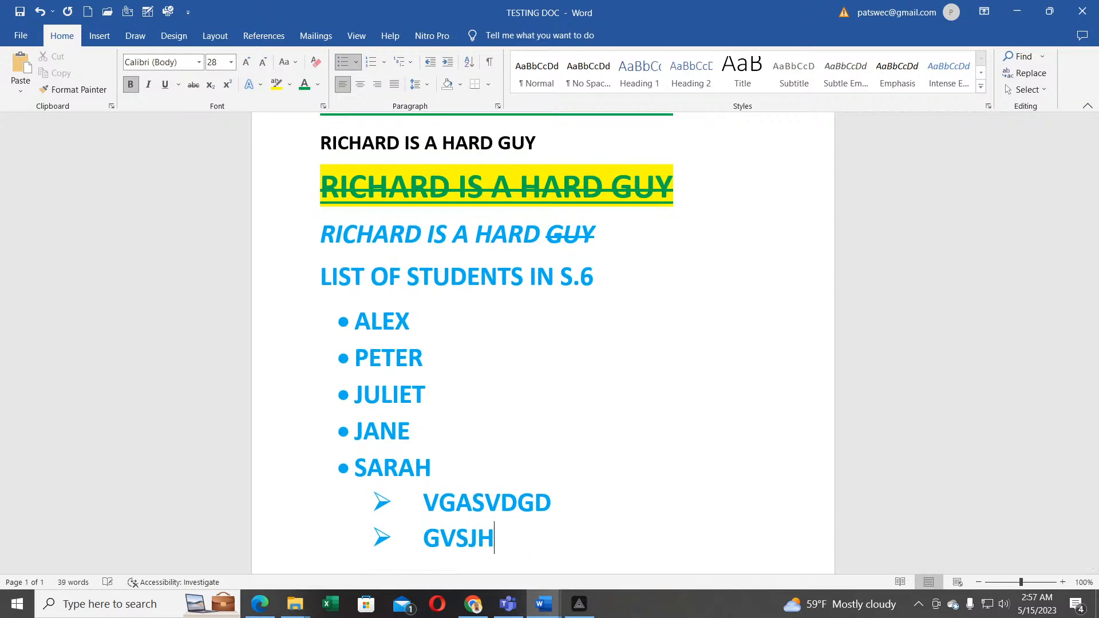
key(Return)
text(SVCG)
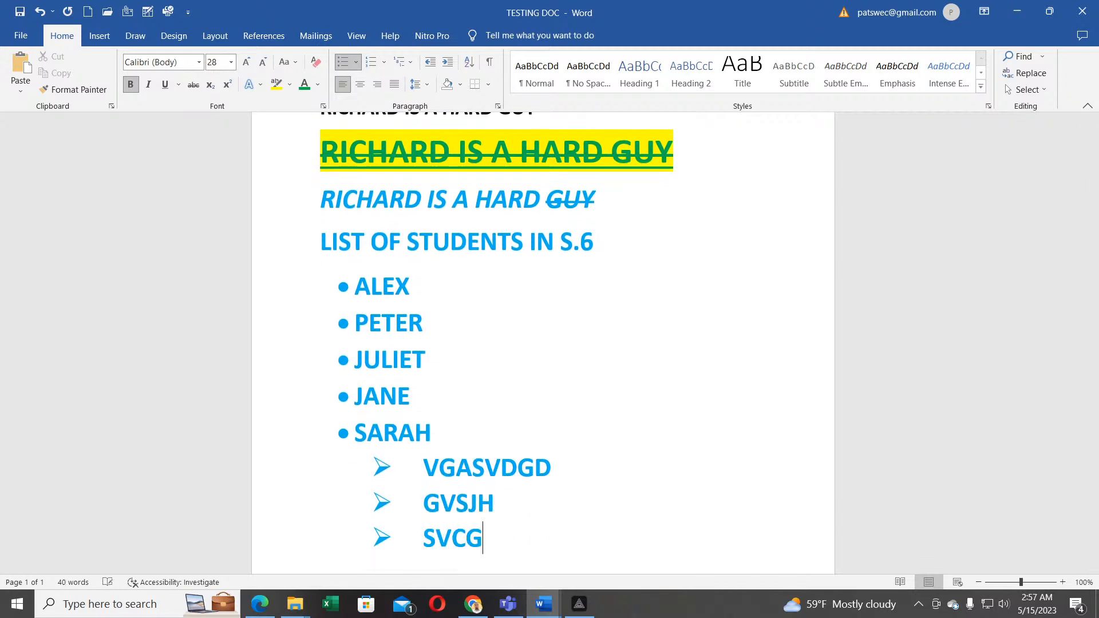
key(Return)
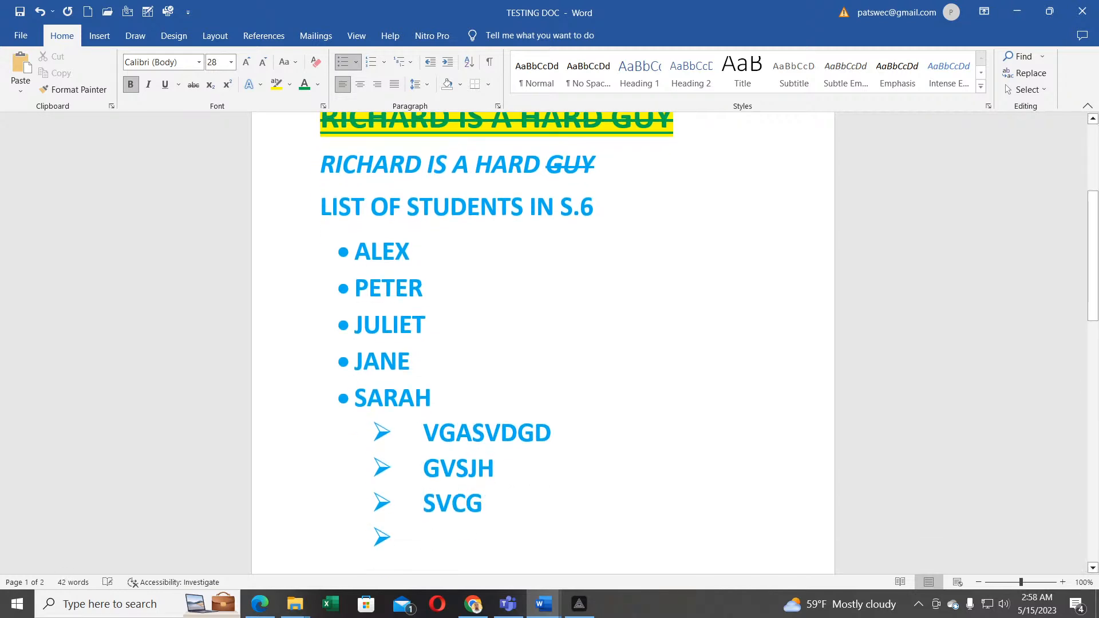
key(BackSpace)
Step: Start a '1. 2. 3.' numbered list with HFGHKBK as item 1
scroll(543, 343, up, 2)
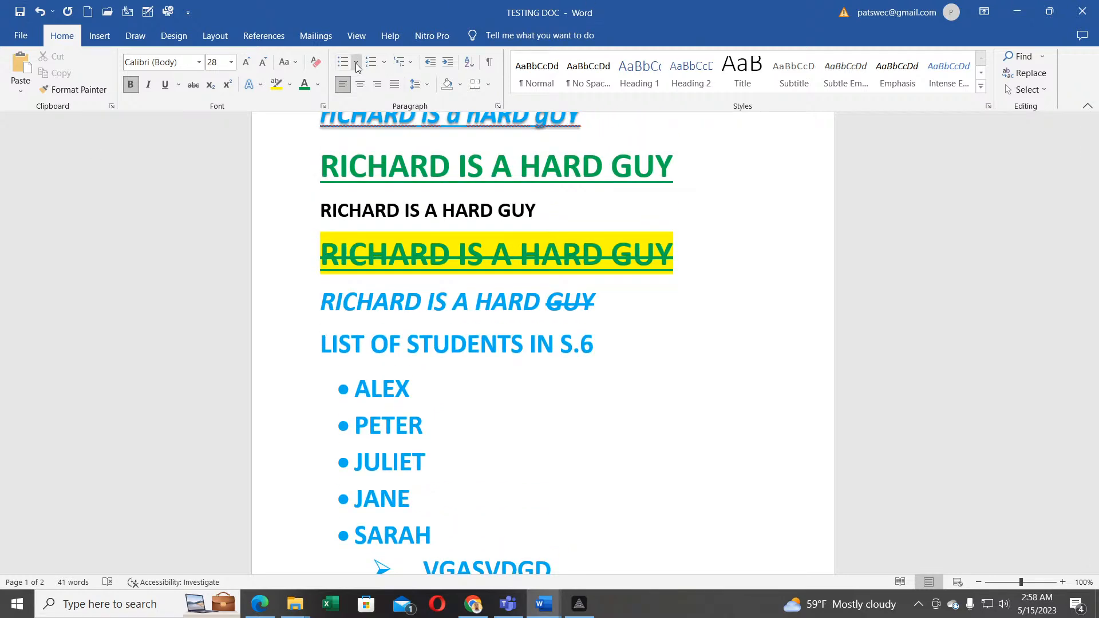
click(384, 62)
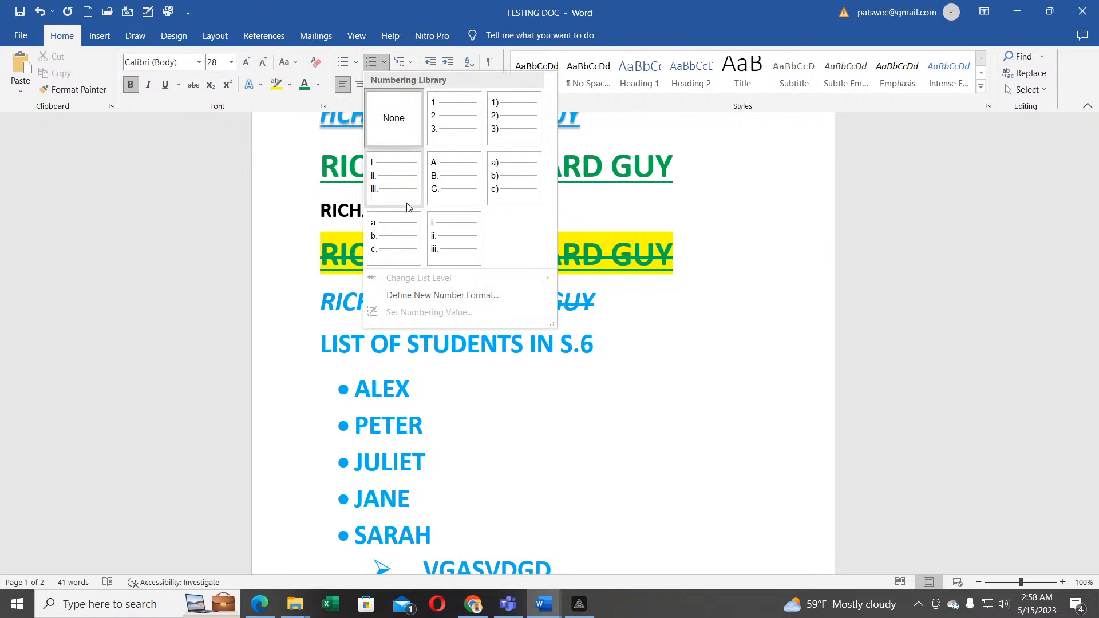
click(436, 119)
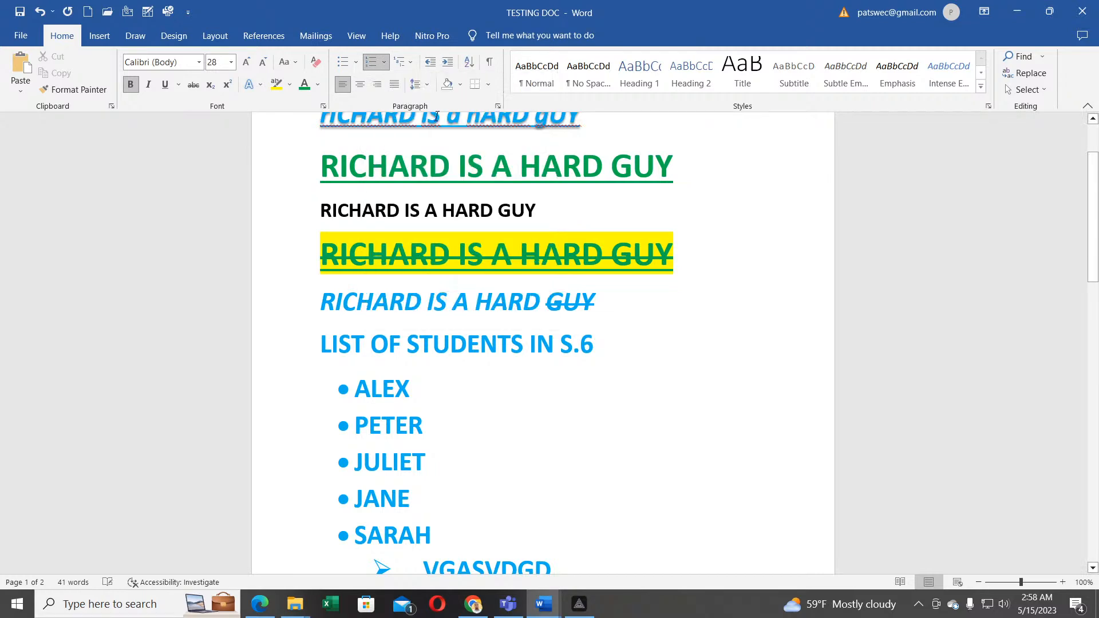
scroll(604, 224, down, 3)
text(HFGHKBK)
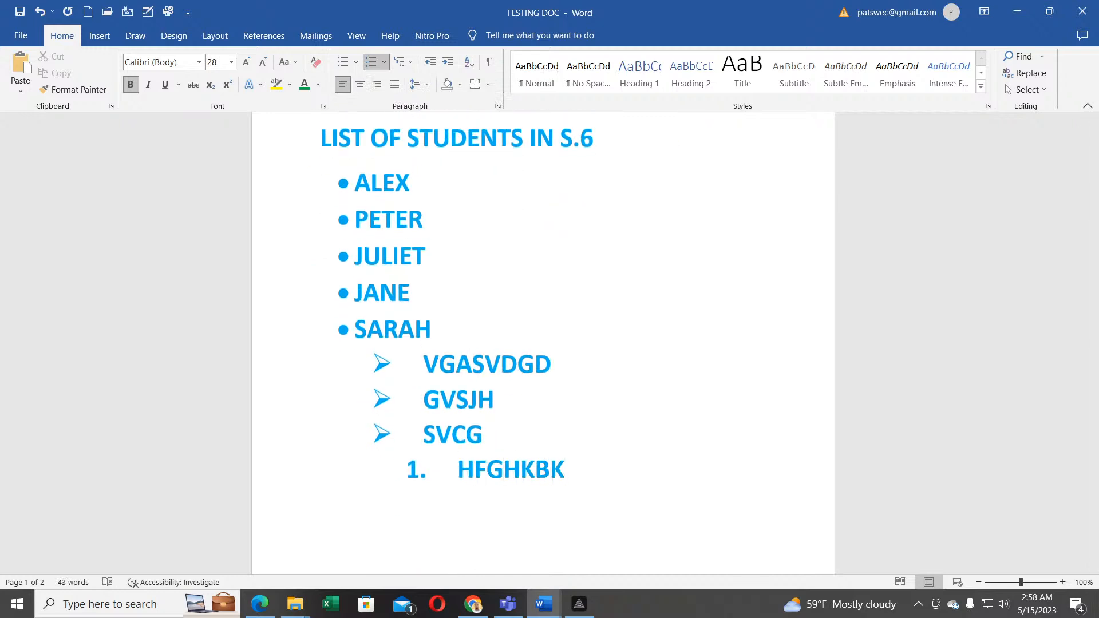
key(Return)
Step: Add numbered items HJBGF, HJFBGV, HGFVBV and VBJHFV
text(HJBGF)
key(Return)
text(HJFBGV)
key(Return)
text(HGFVBV)
key(Return)
text(VBJHFV)
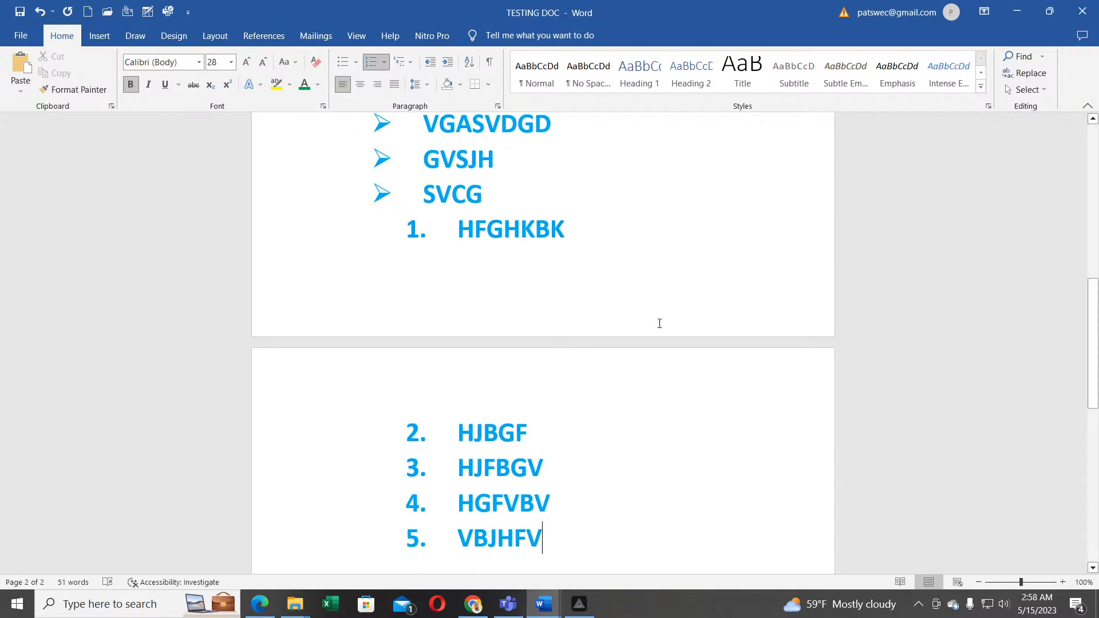
scroll(565, 442, down, 2)
scroll(564, 440, up, 3)
scroll(564, 441, down, 5)
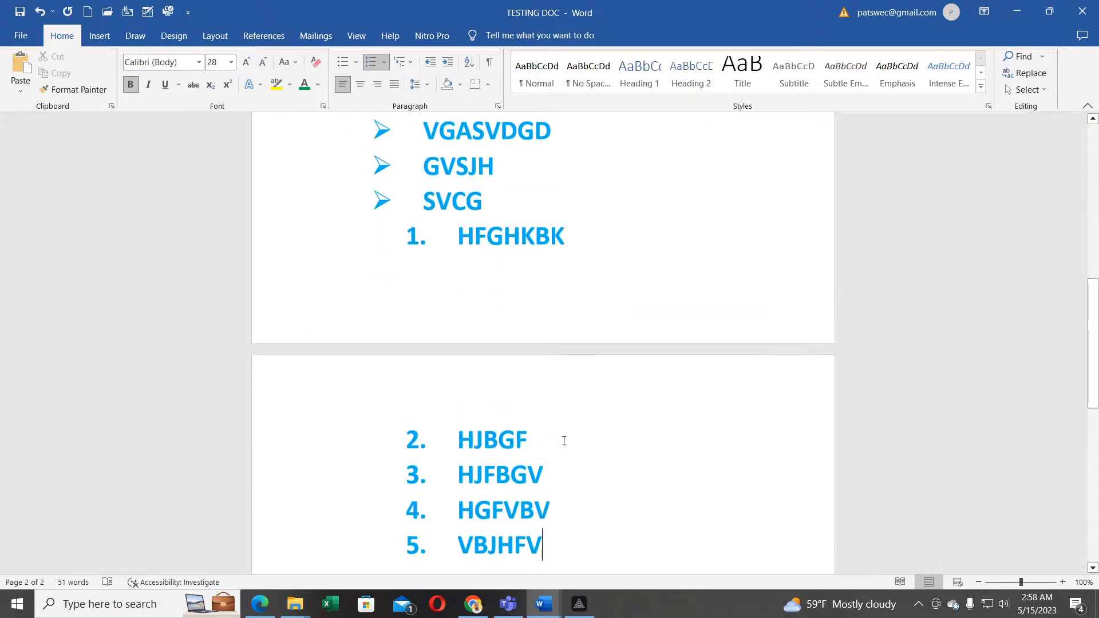
scroll(496, 364, up, 20)
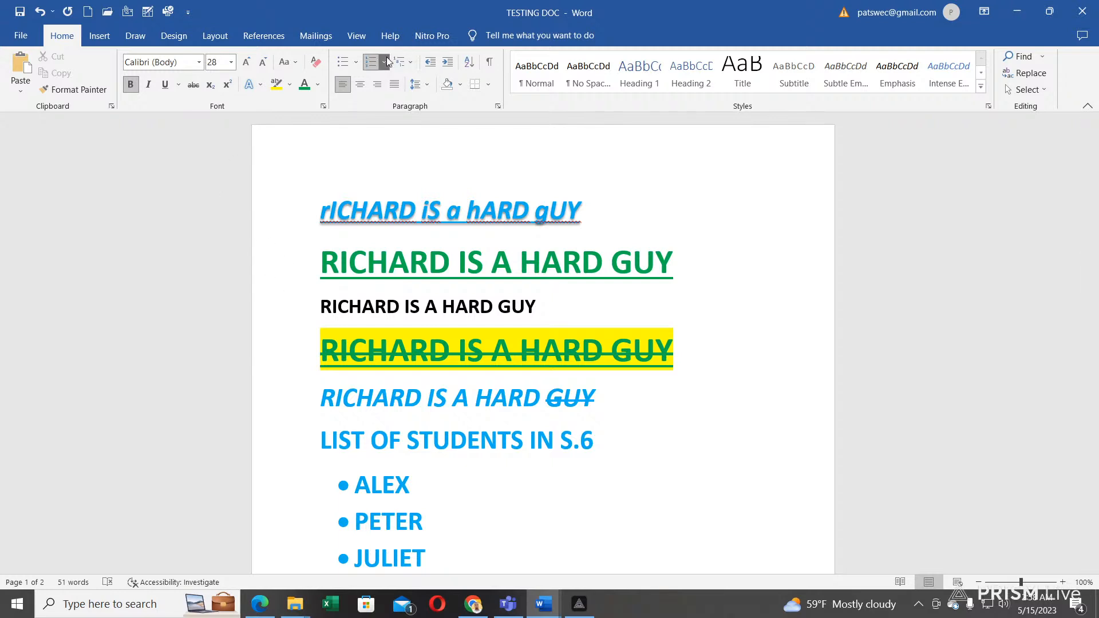
click(411, 65)
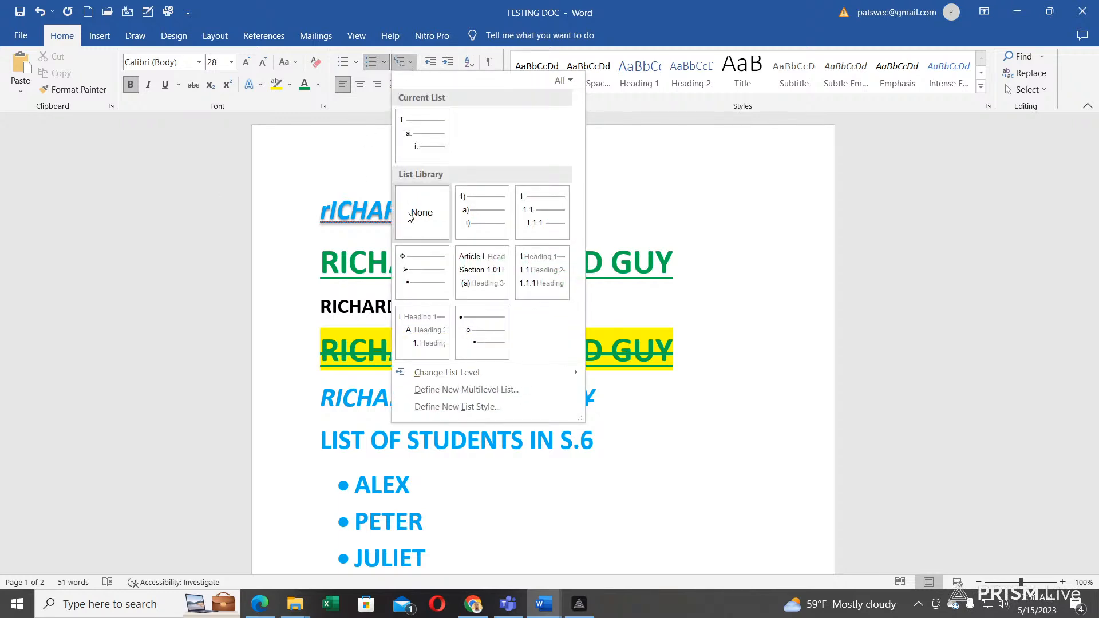
mouse_move(543, 222)
click(607, 292)
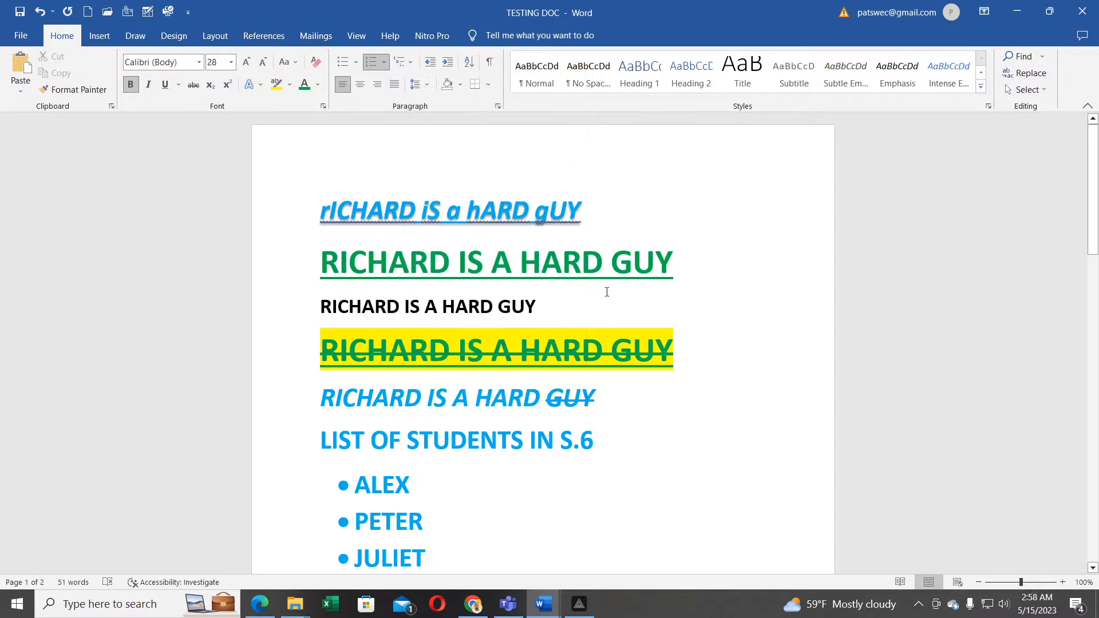
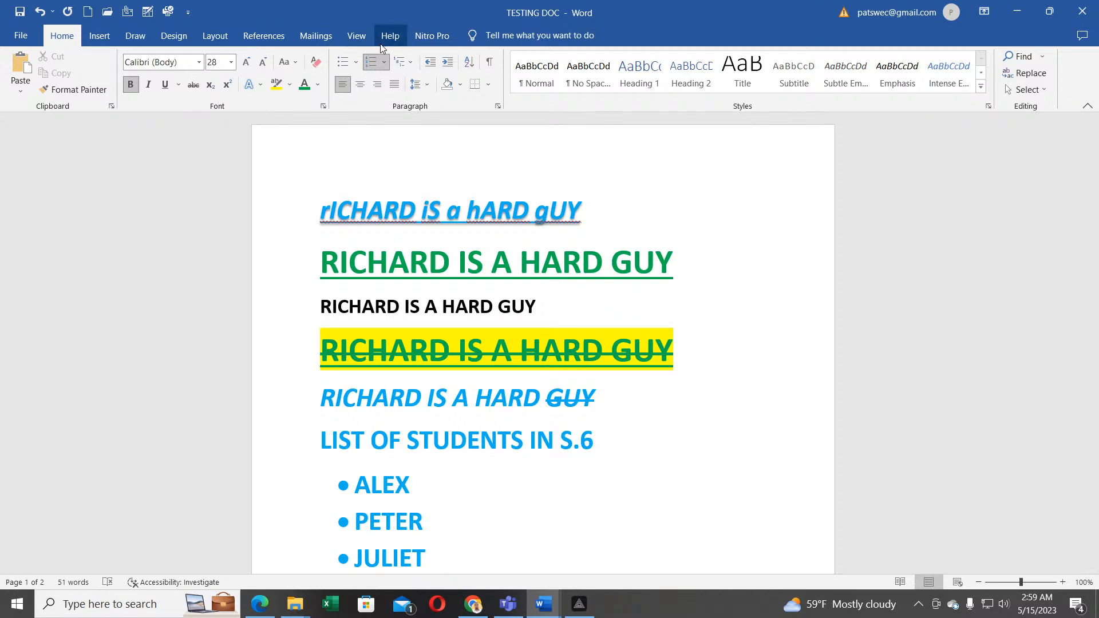
Step: Preview the multilevel list styles without applying one, then select ALEX in the student list
click(413, 61)
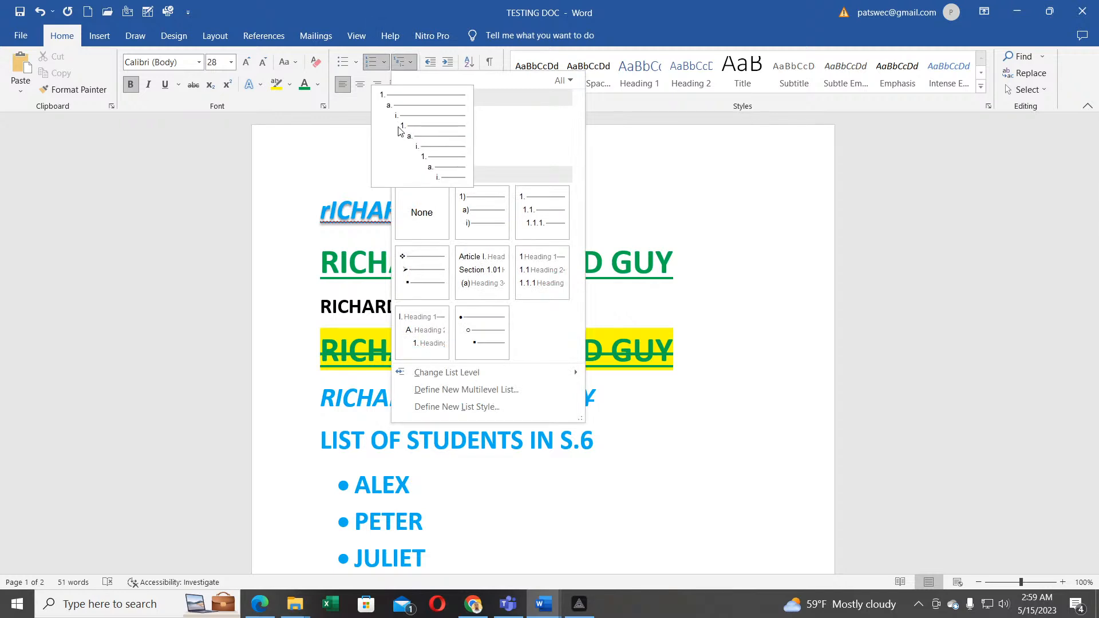
mouse_move(462, 274)
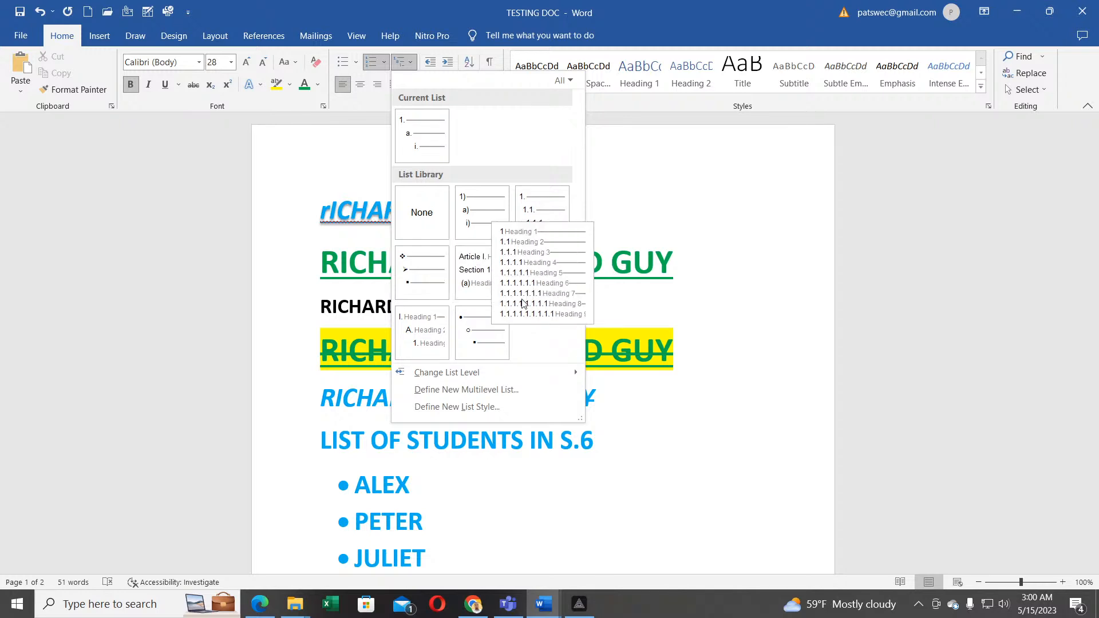
click(302, 180)
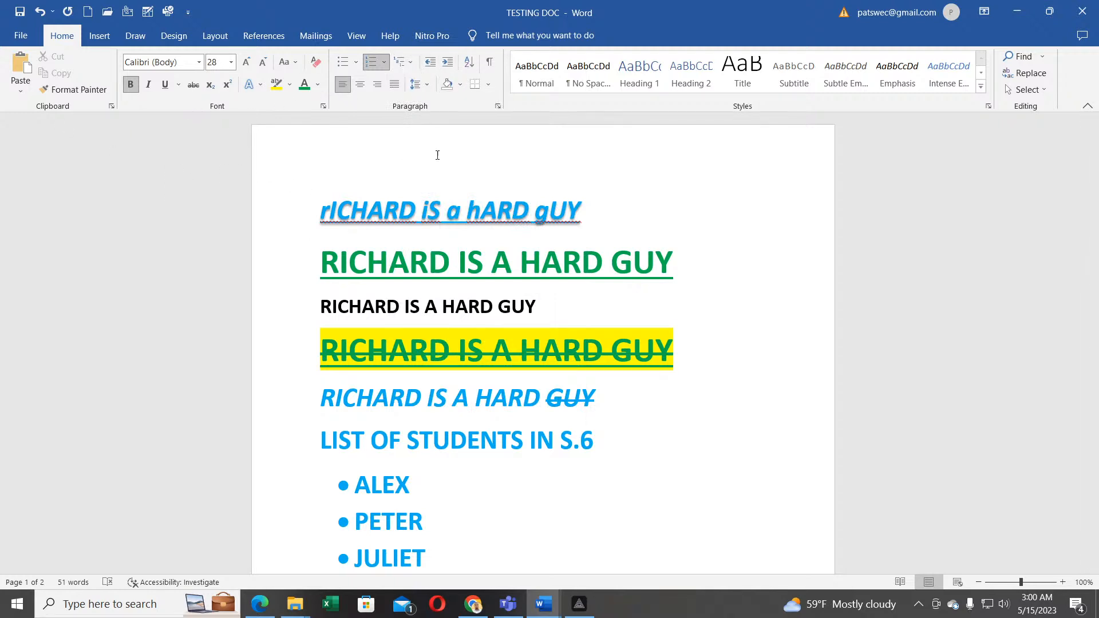
scroll(405, 306, down, 1)
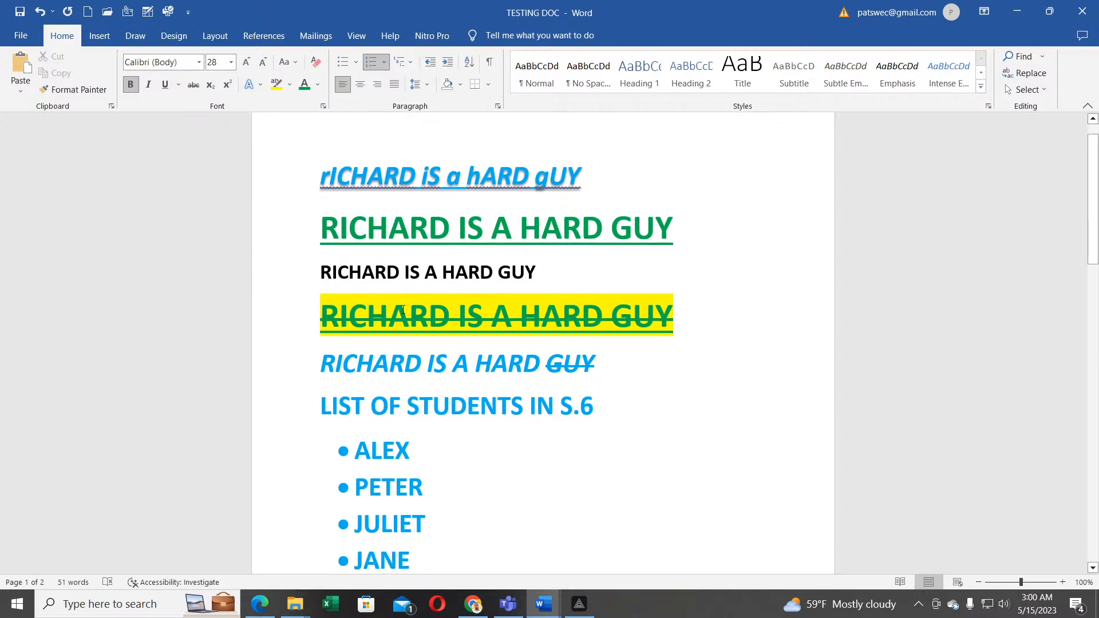
drag(418, 457, 327, 449)
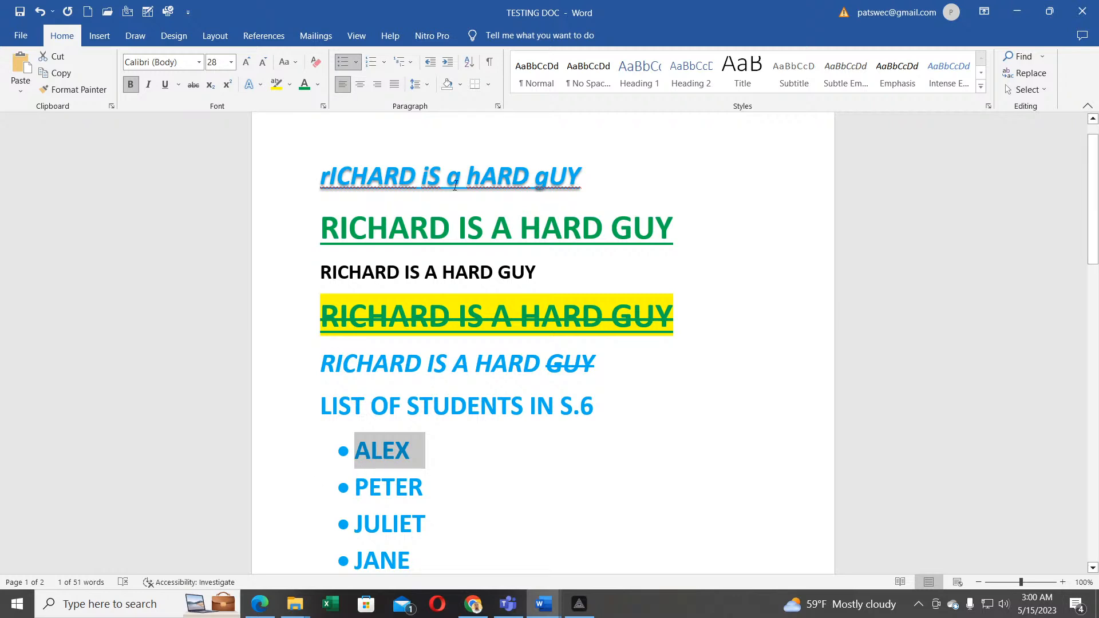
Step: Increase the ALEX–SARAH bulleted list's indent twelve steps to the right
click(447, 67)
click(447, 67)
click(447, 67)
click(448, 67)
click(447, 67)
click(447, 67)
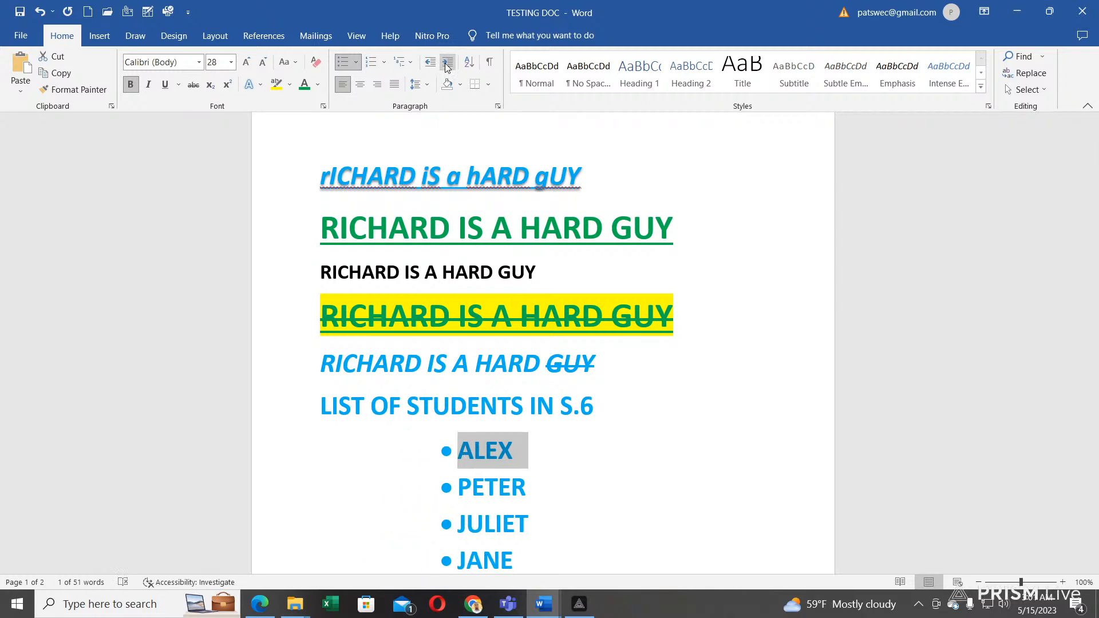
scroll(500, 495, down, 3)
scroll(499, 494, down, 6)
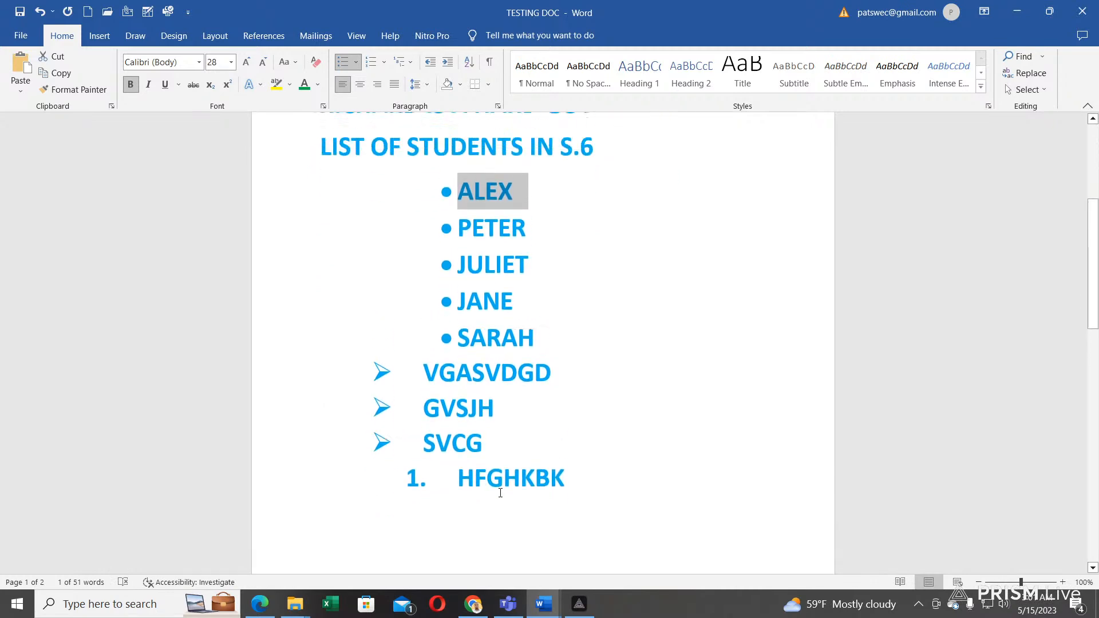
scroll(500, 492, up, 3)
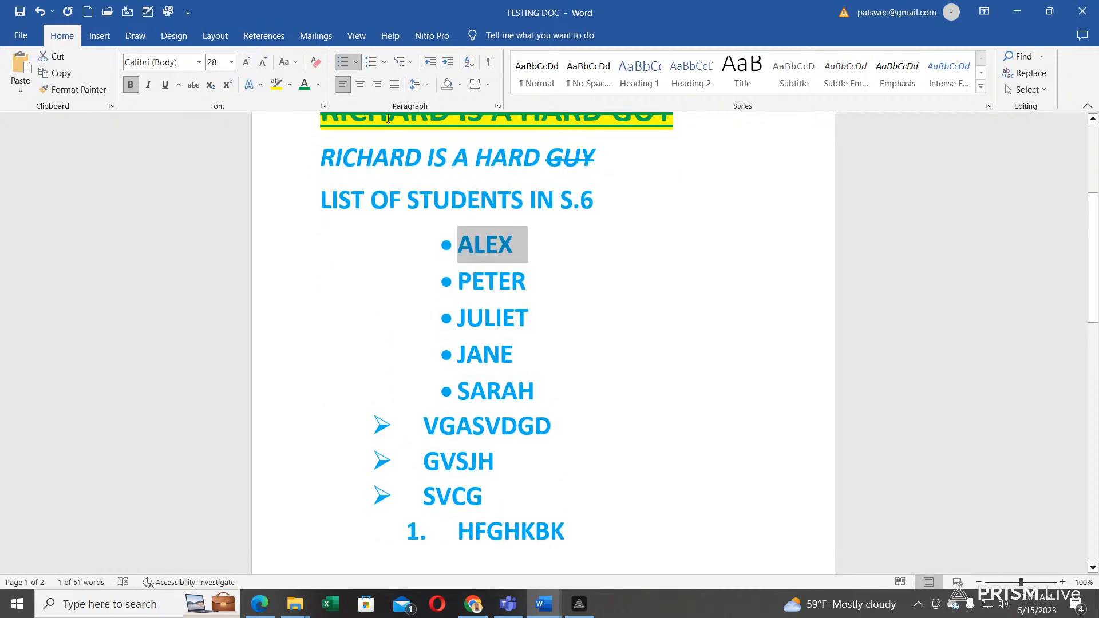
click(447, 67)
click(448, 66)
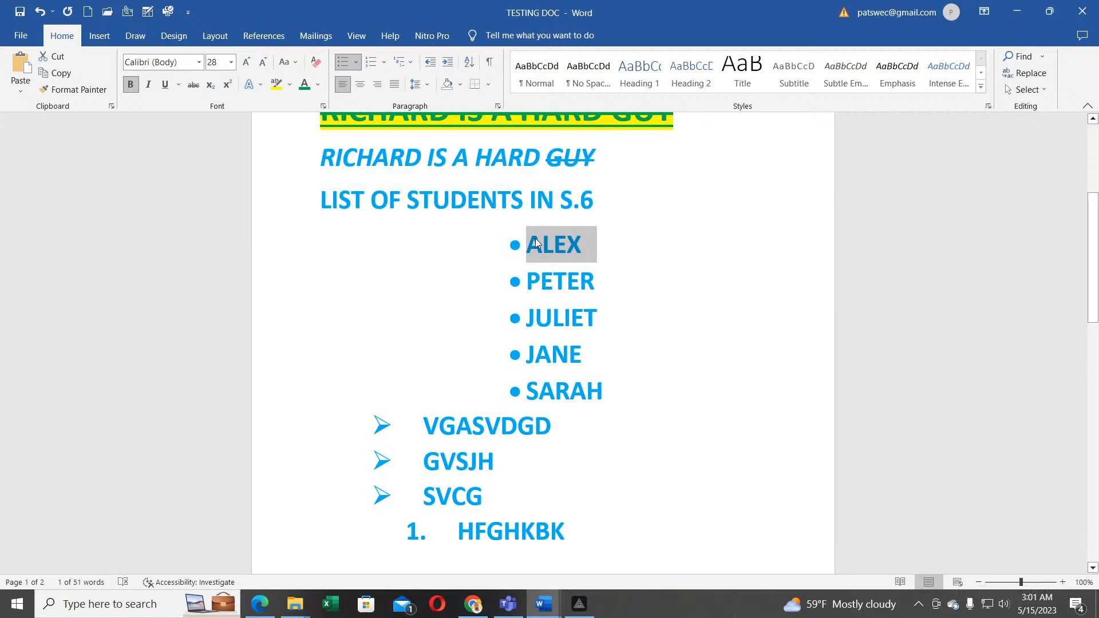
click(447, 66)
click(448, 66)
click(448, 67)
click(447, 67)
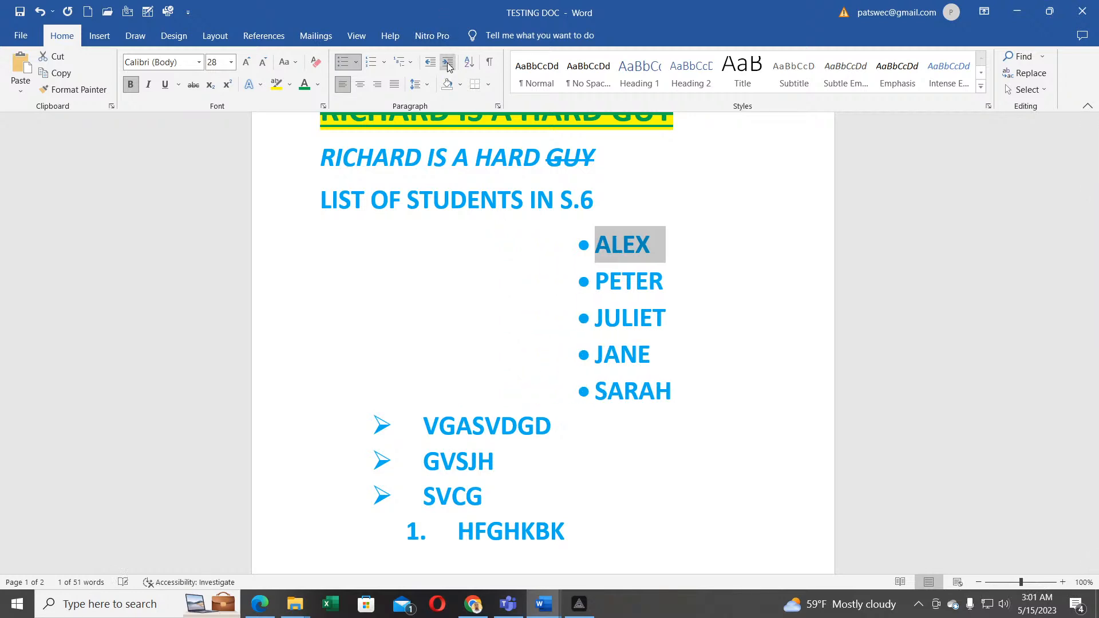
click(447, 67)
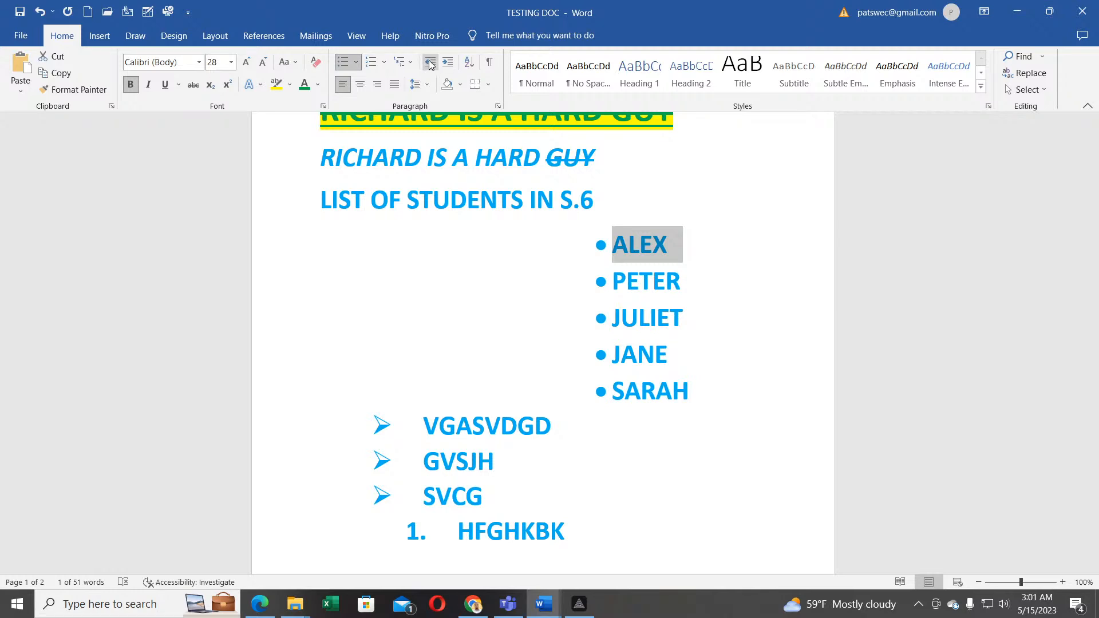
Step: Decrease the indent repeatedly until the bulleted list sits at the left margin
click(429, 66)
click(428, 65)
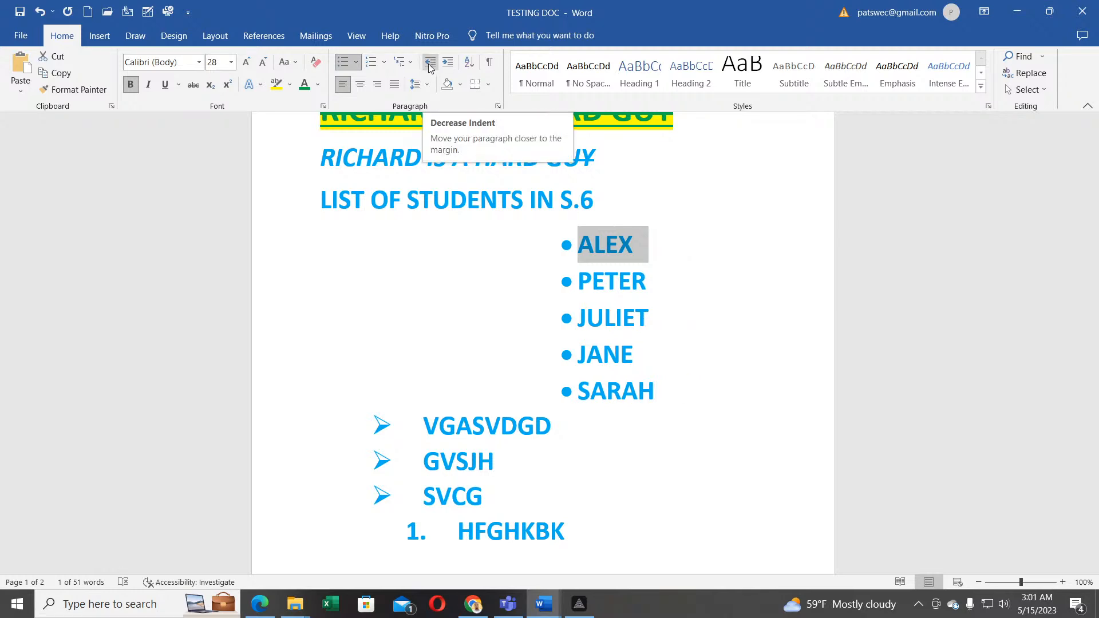
click(430, 64)
click(430, 64)
click(430, 64)
click(430, 64)
click(430, 64)
click(430, 64)
click(430, 64)
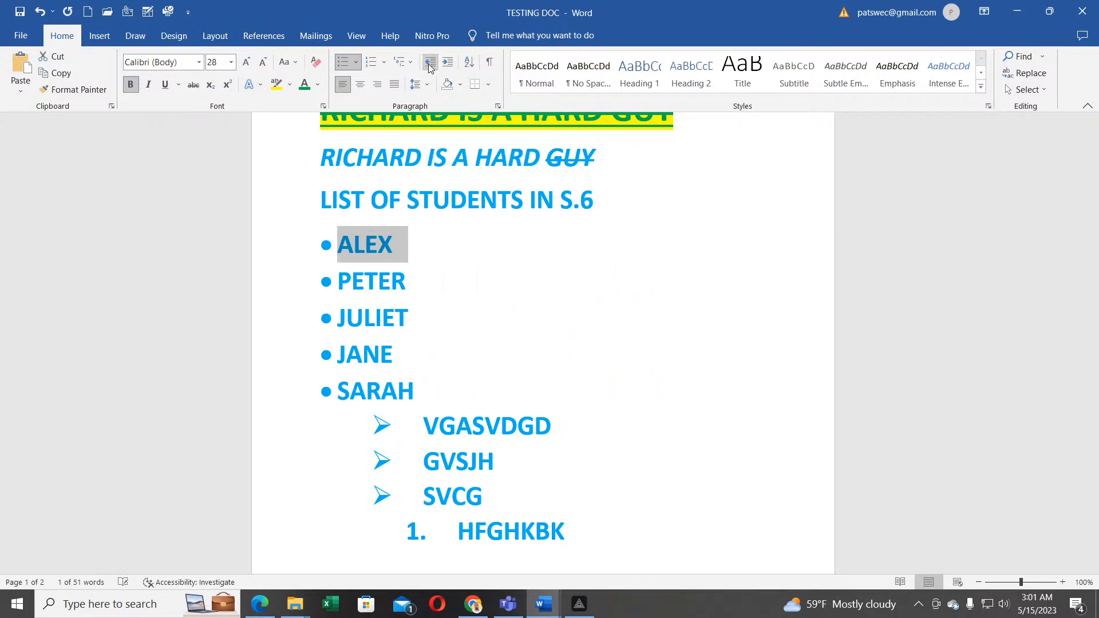
click(430, 64)
click(447, 64)
click(430, 64)
click(446, 64)
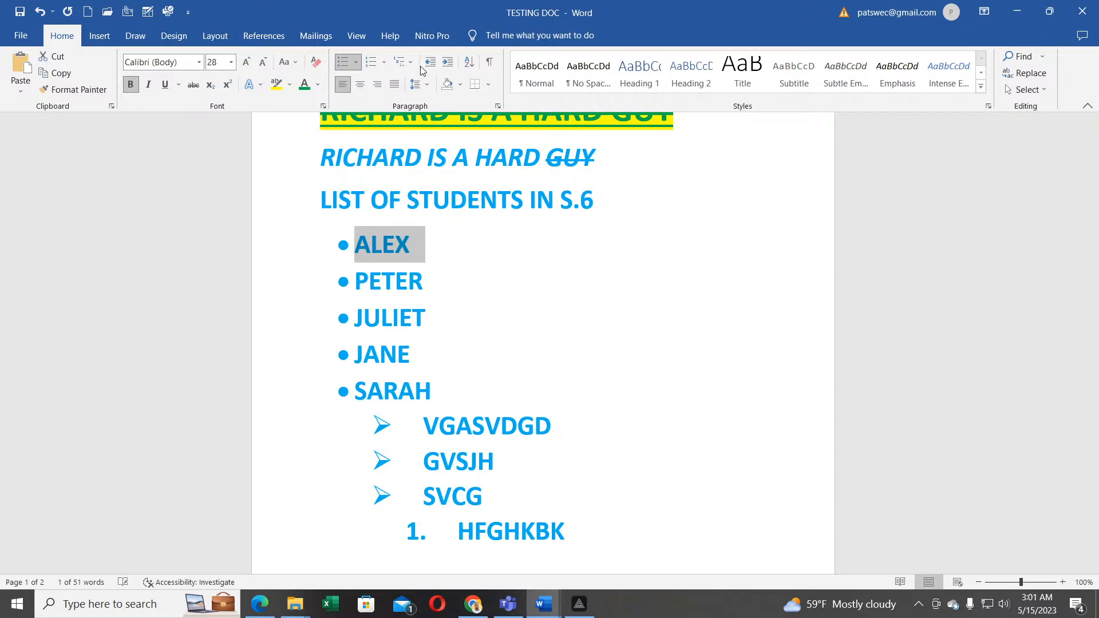
click(430, 64)
click(446, 64)
click(430, 64)
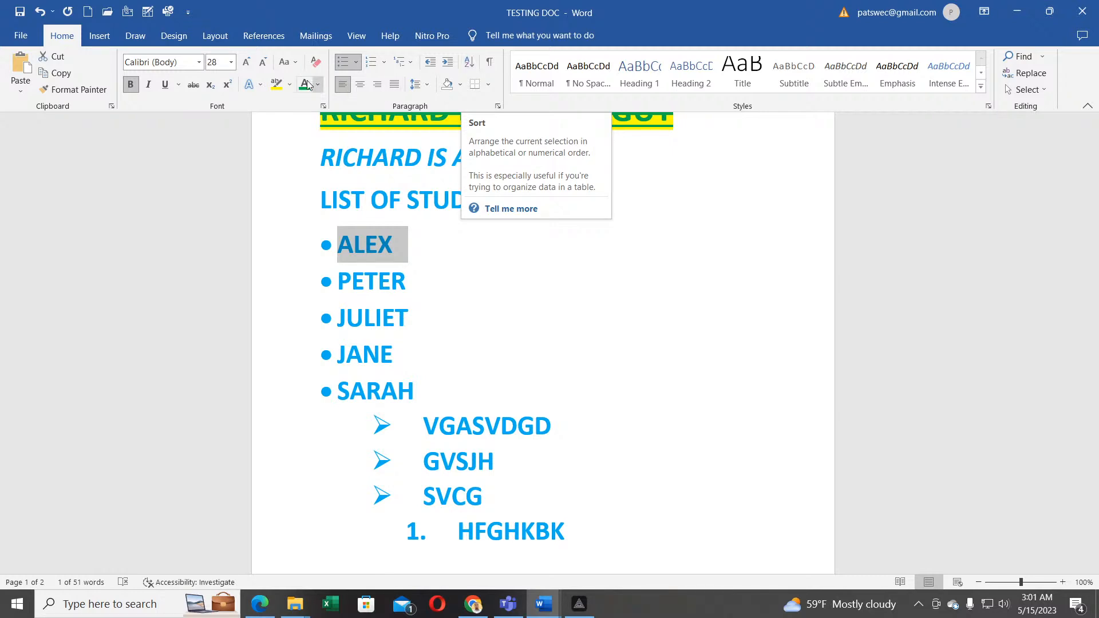
click(97, 36)
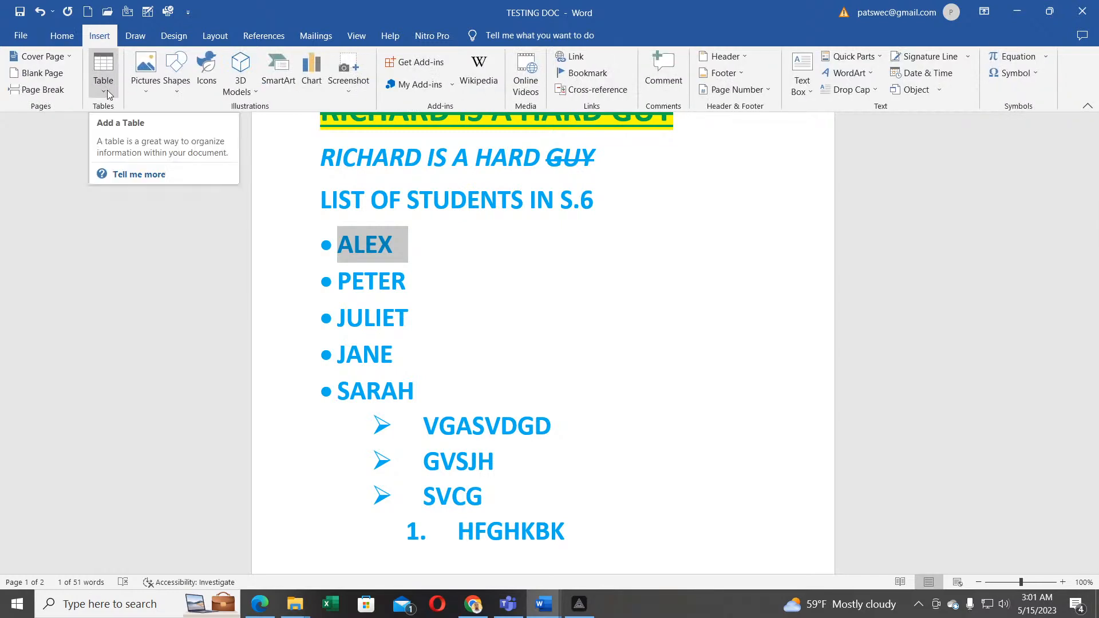
click(63, 36)
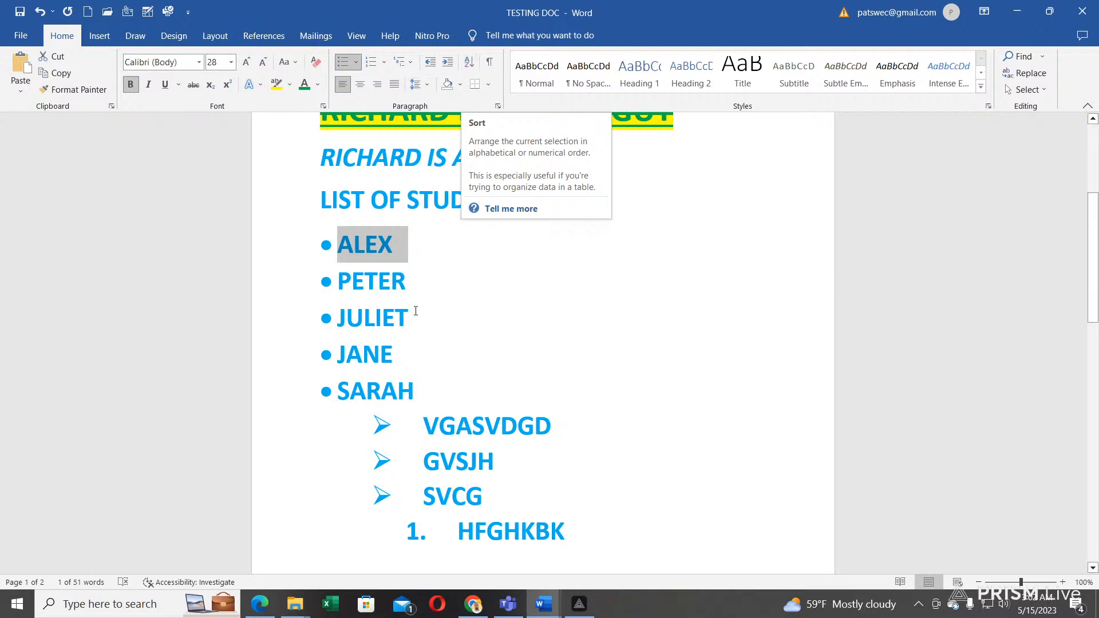
scroll(440, 318, up, 1)
scroll(440, 317, up, 1)
click(450, 269)
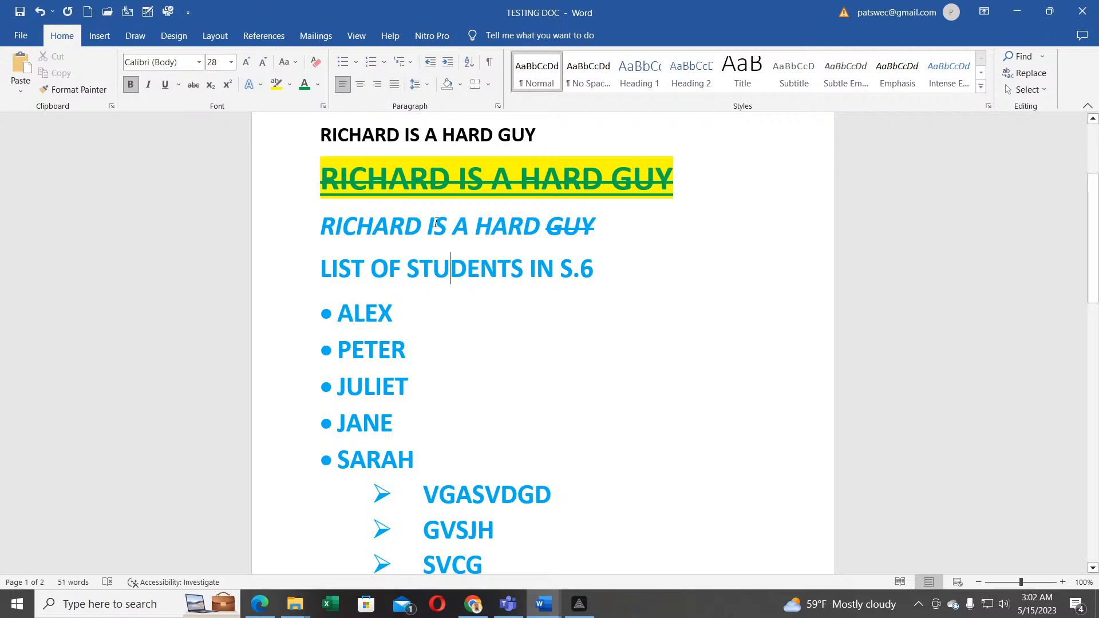
scroll(461, 322, down, 1)
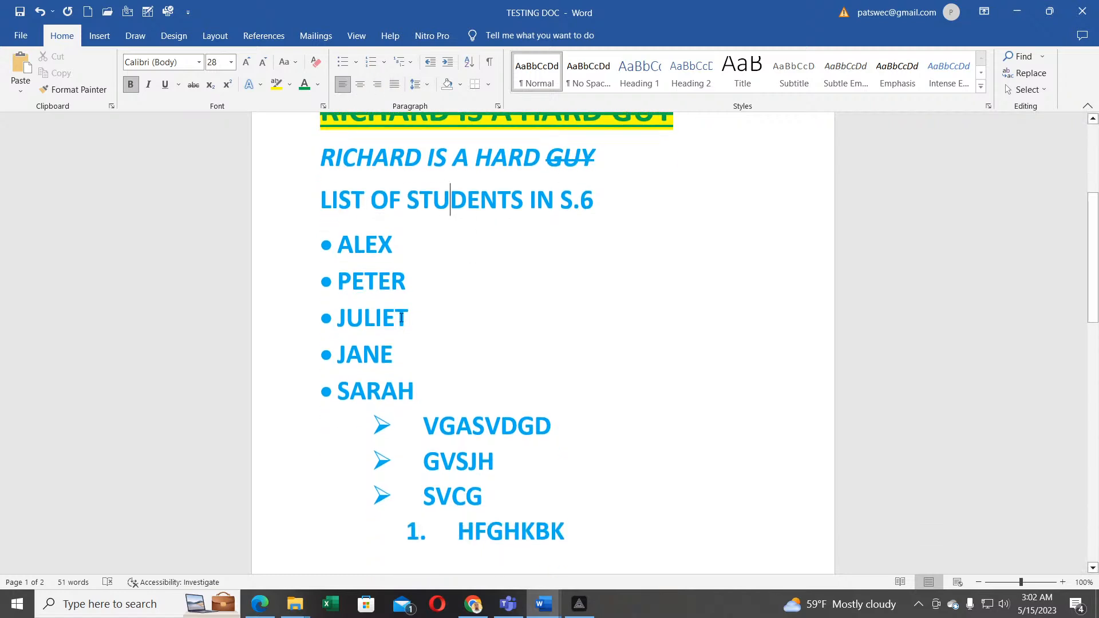
triple_click(407, 245)
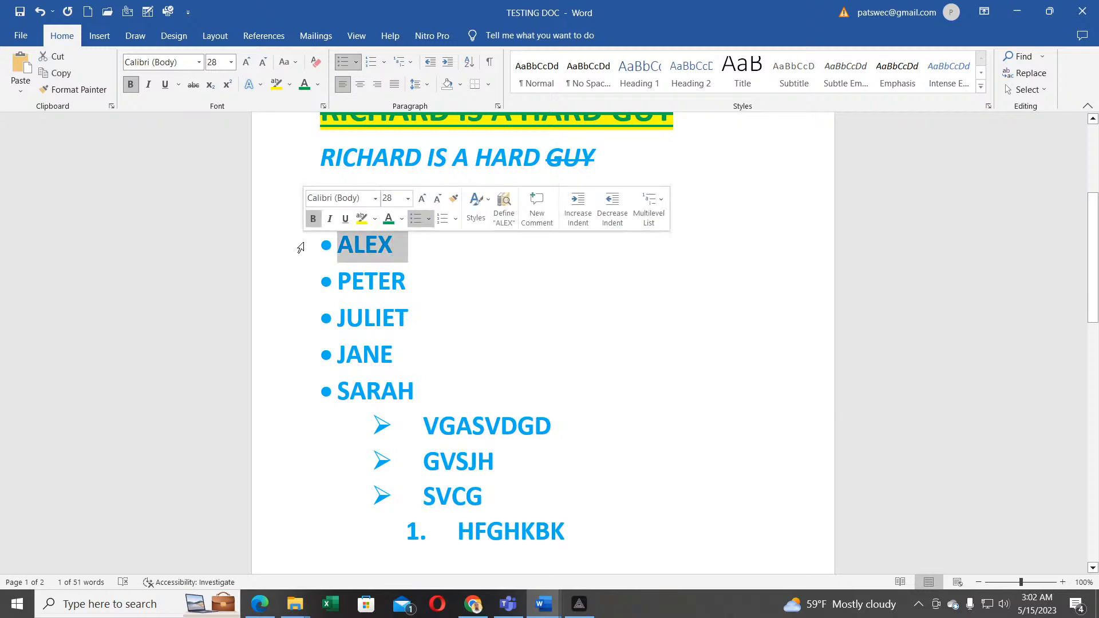
click(341, 87)
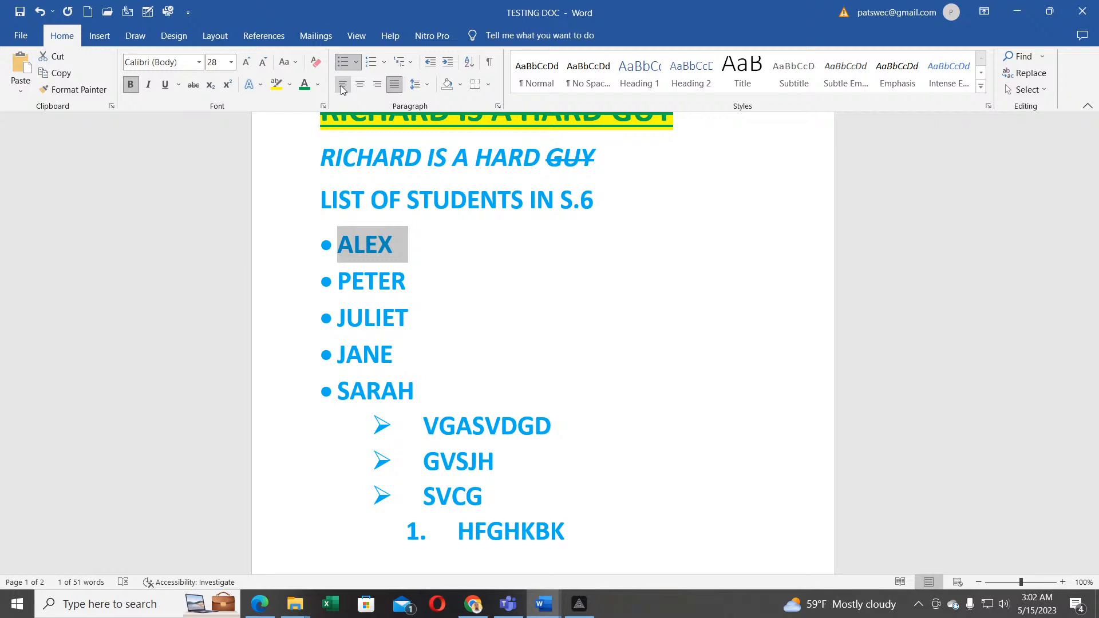
click(359, 85)
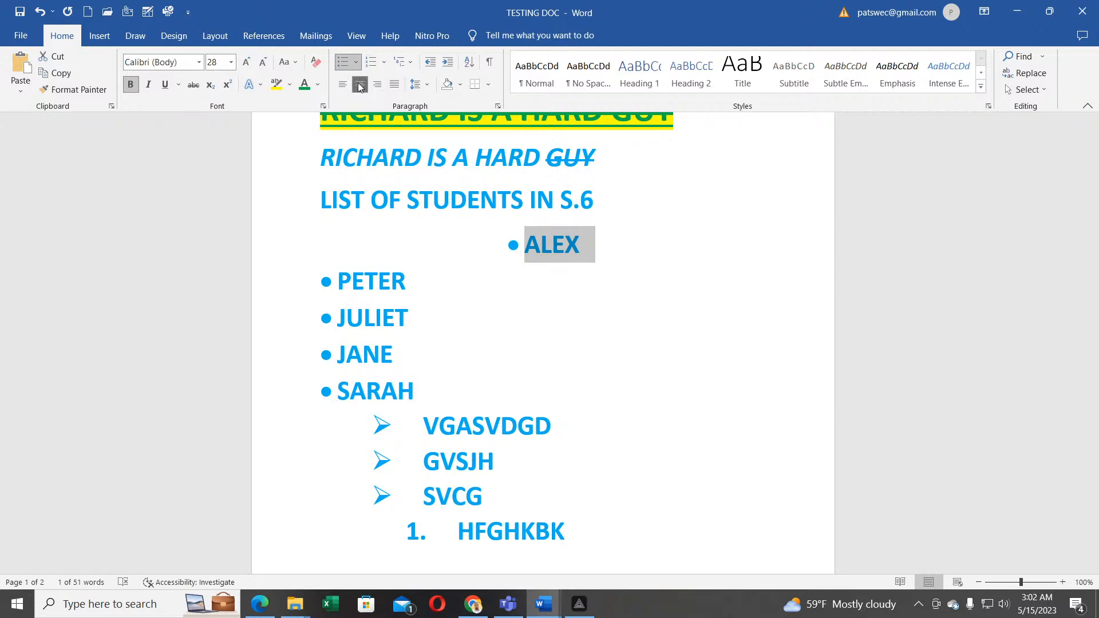
click(378, 85)
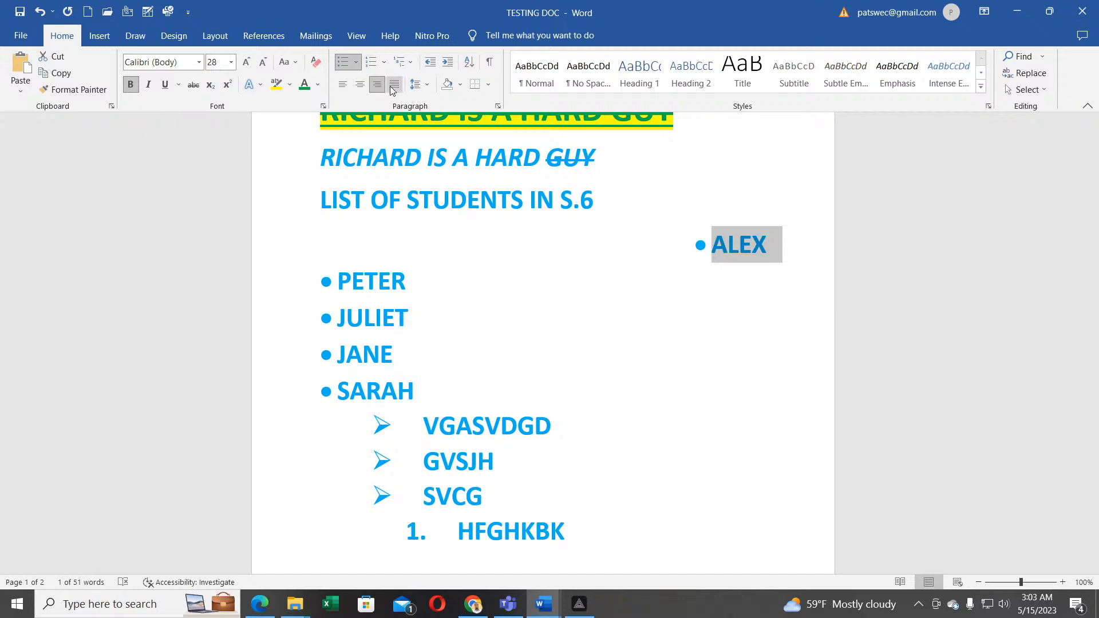
click(394, 86)
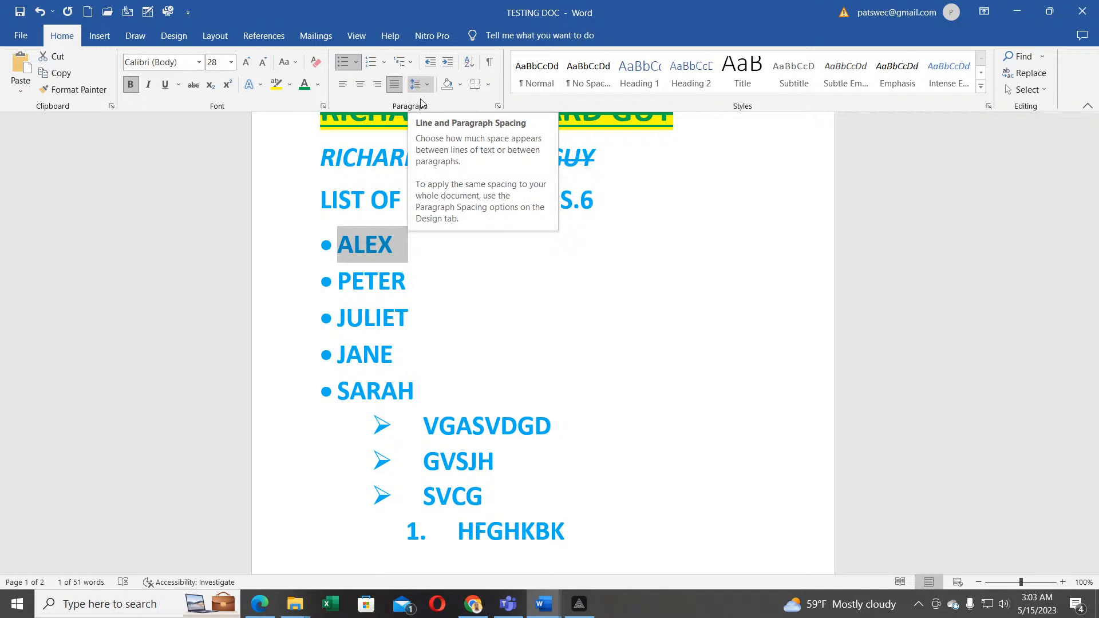
click(365, 252)
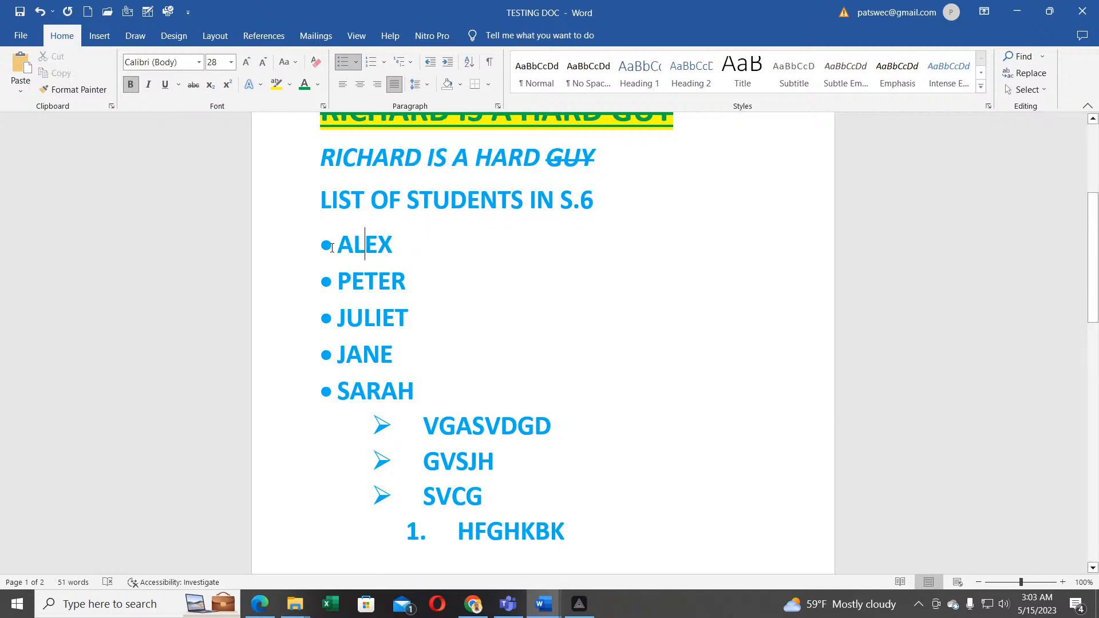
double_click(416, 244)
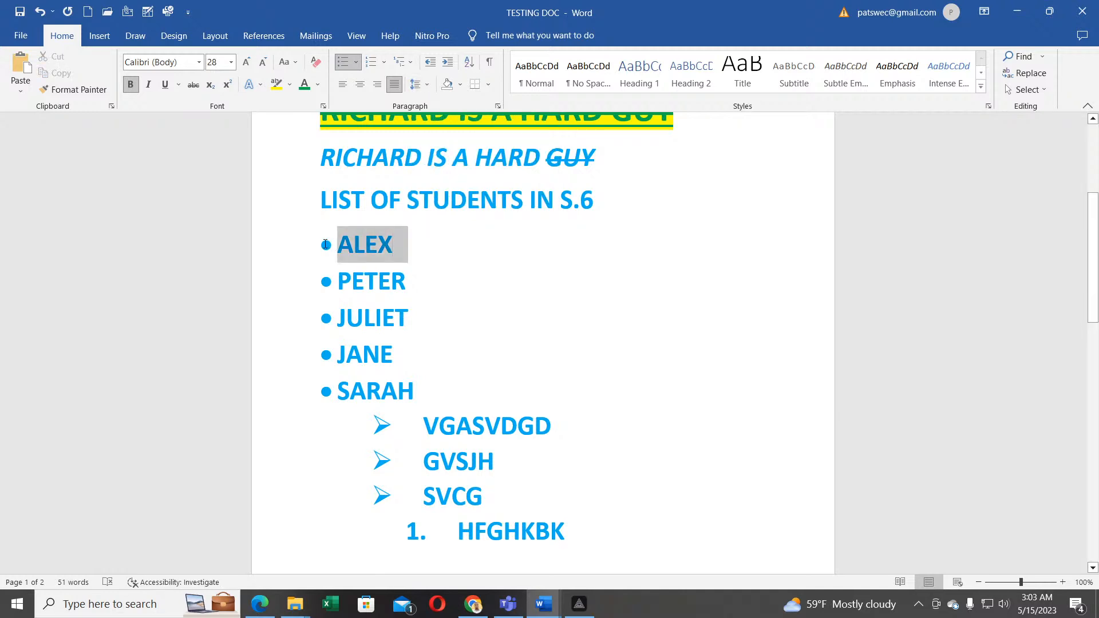
drag(406, 281, 352, 281)
drag(408, 309, 348, 316)
click(336, 323)
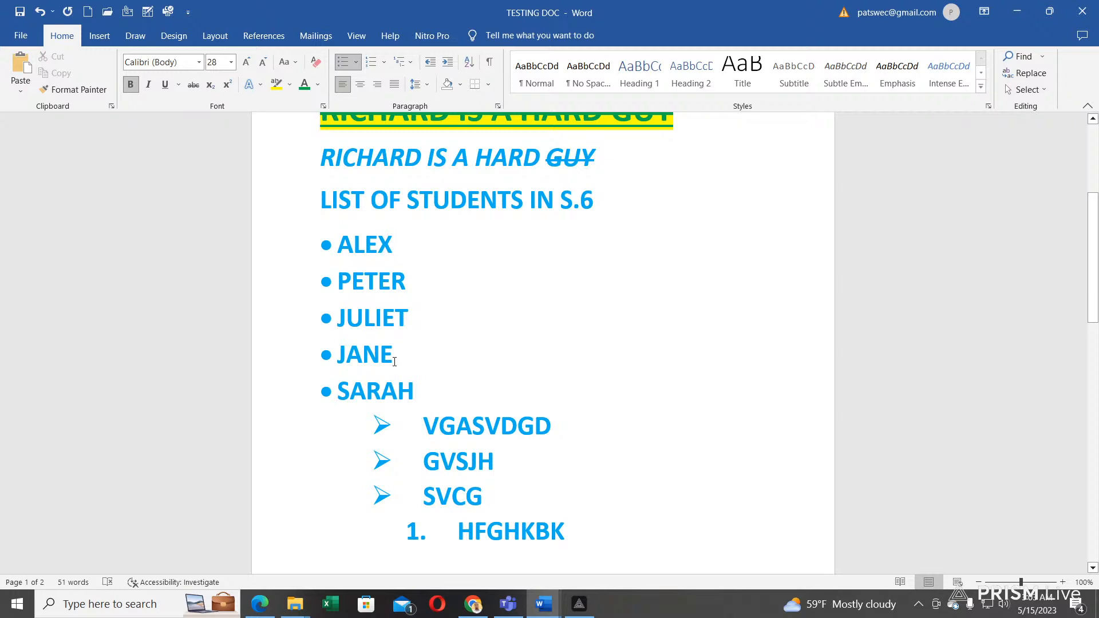
Step: Select ALEX–JANE, try 2.0 line spacing, settle on 1.0, and bring up the shading colours
drag(395, 355, 340, 255)
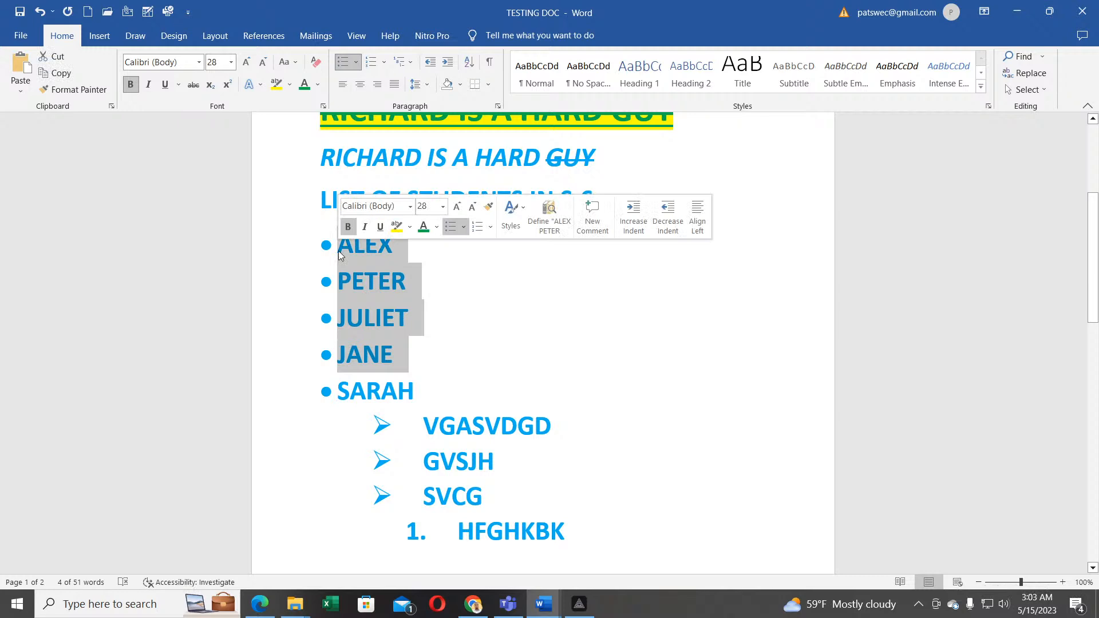
click(427, 86)
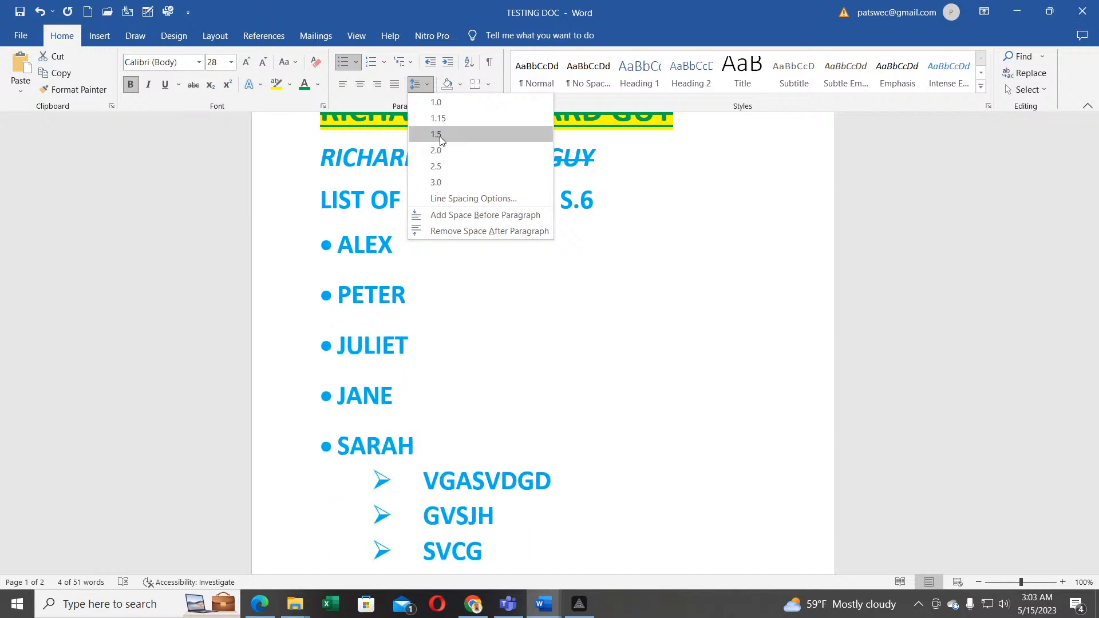
click(437, 104)
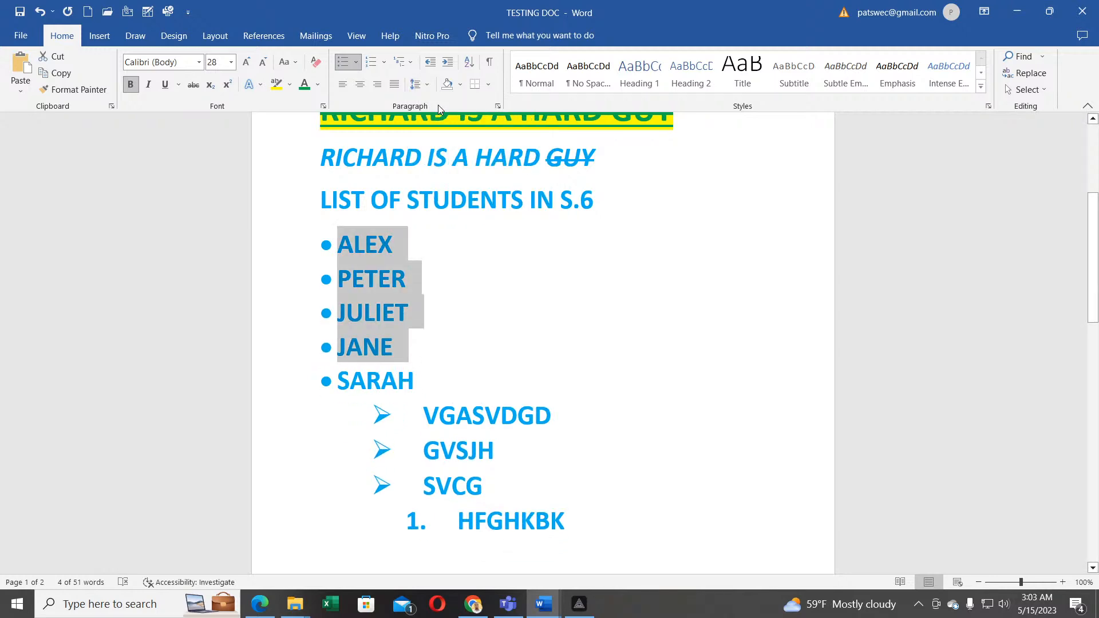
click(416, 84)
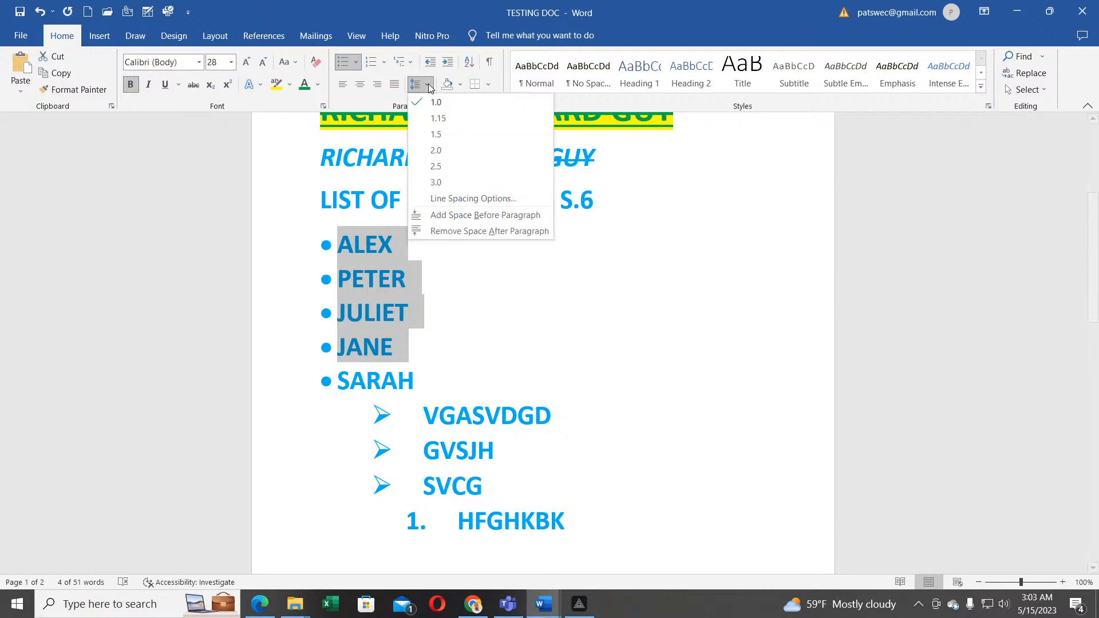
click(430, 143)
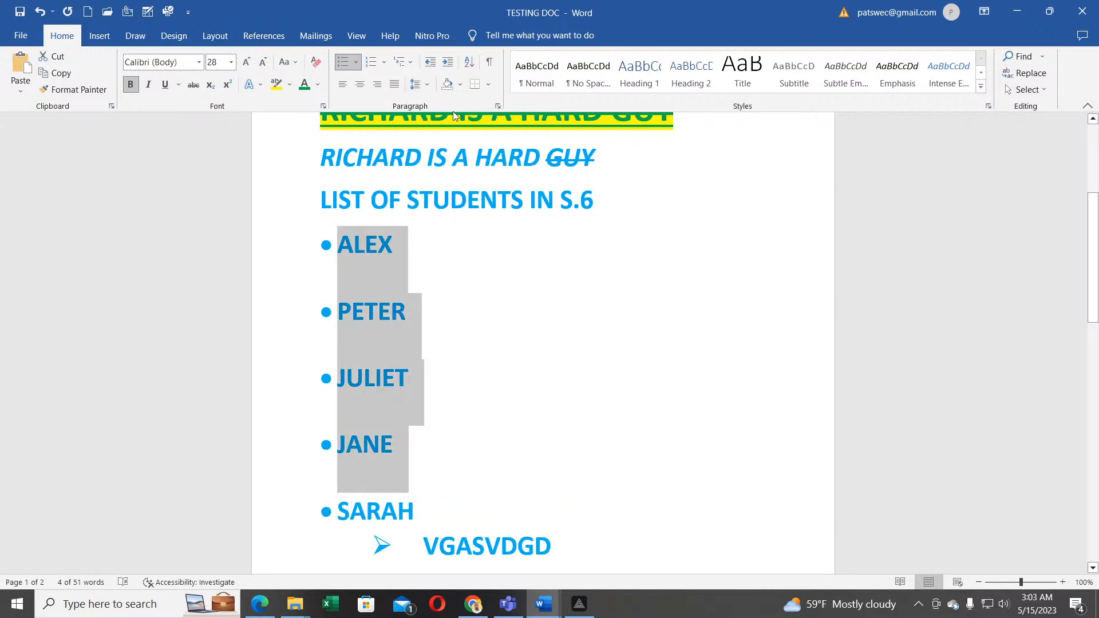
click(430, 84)
click(434, 103)
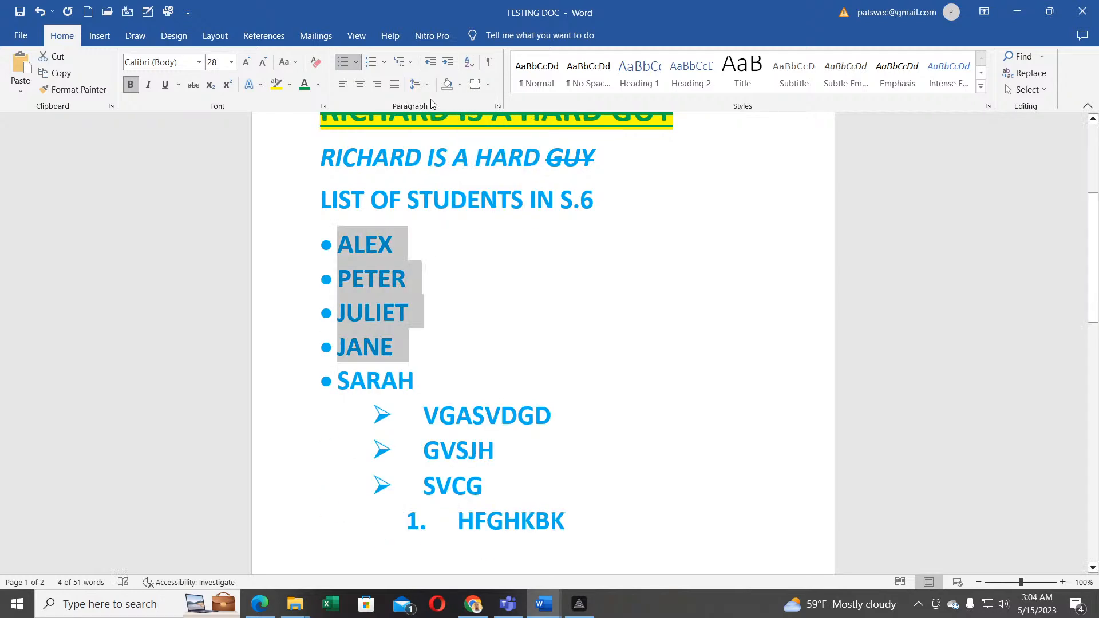
click(459, 84)
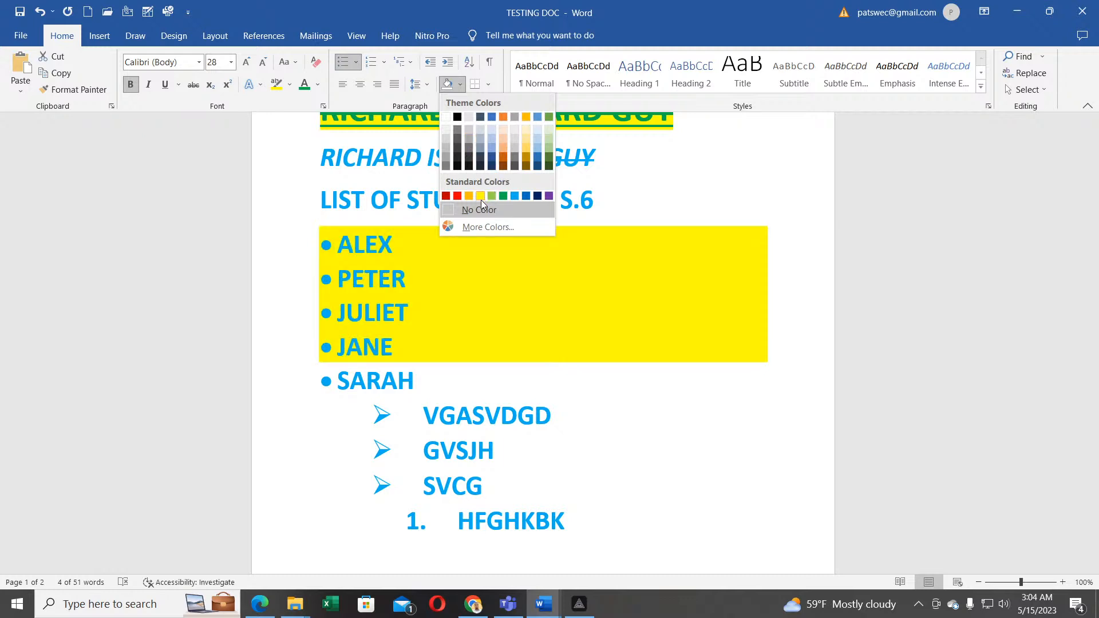
Step: Apply yellow shading to ALEX–JANE, then select ALEX and bring up the Borders options
click(481, 199)
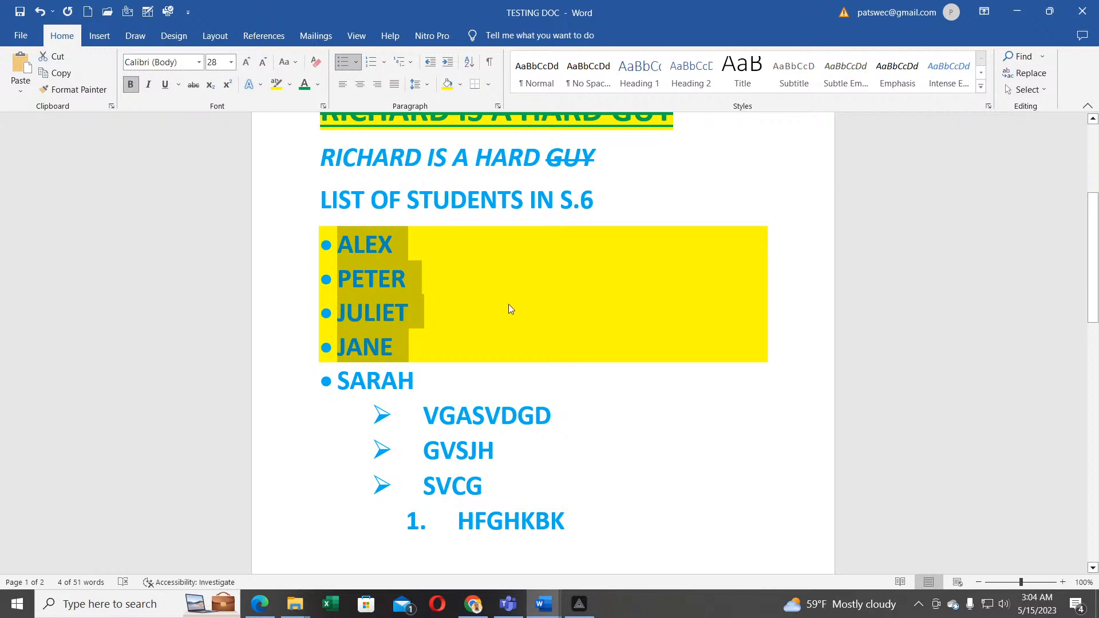
click(574, 369)
drag(439, 253, 339, 246)
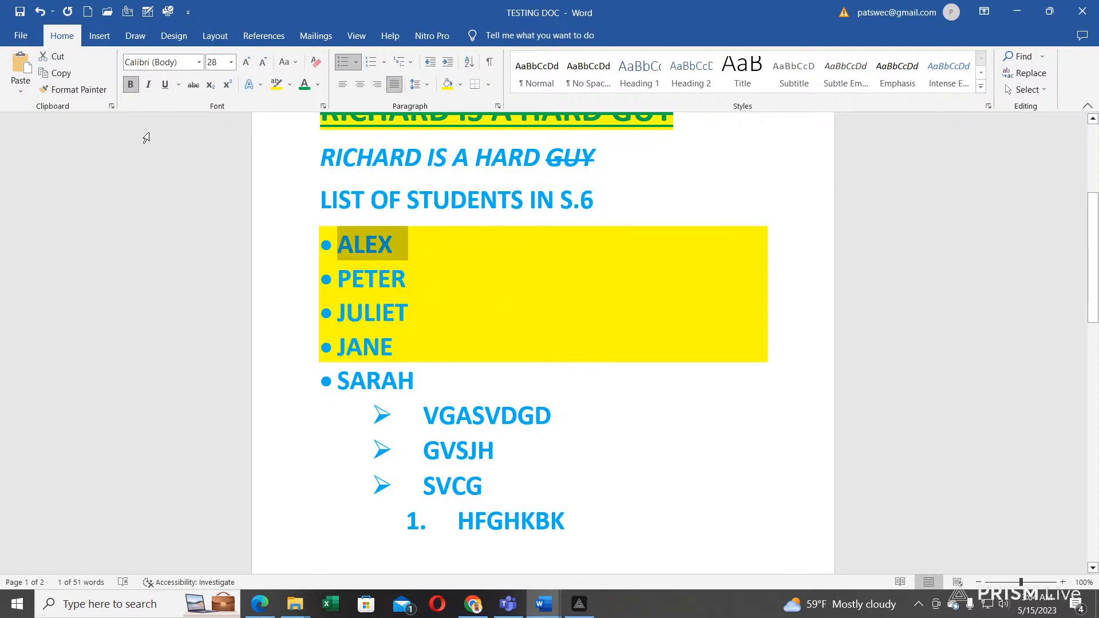
click(489, 86)
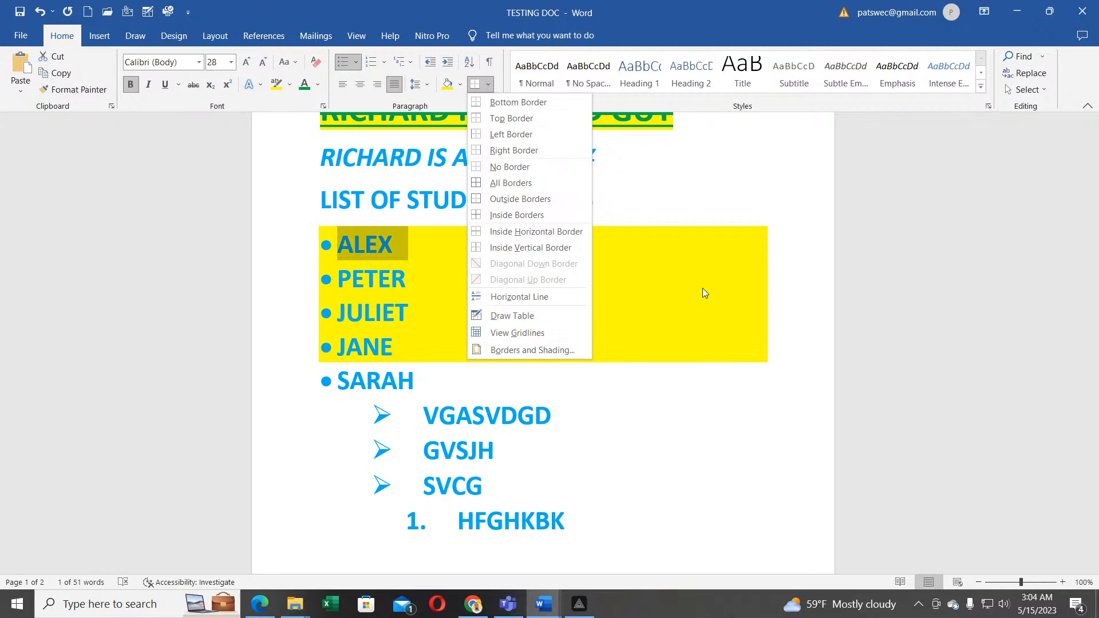
Step: Leave Borders unapplied, apply then undo Normal style on JANE, and scroll to the top
click(647, 283)
click(544, 335)
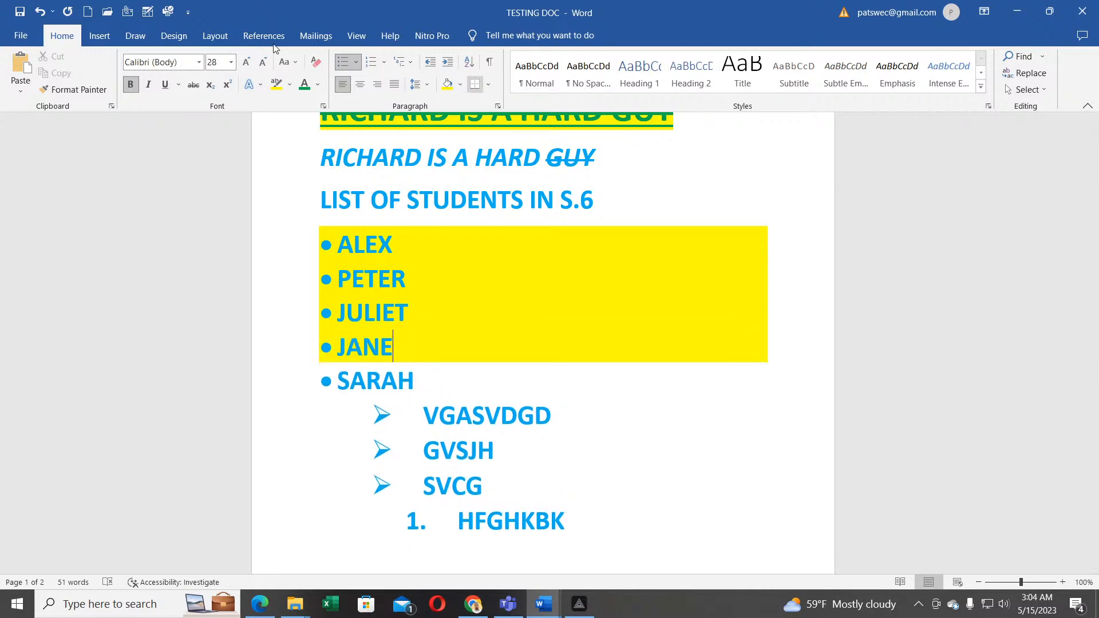
click(549, 68)
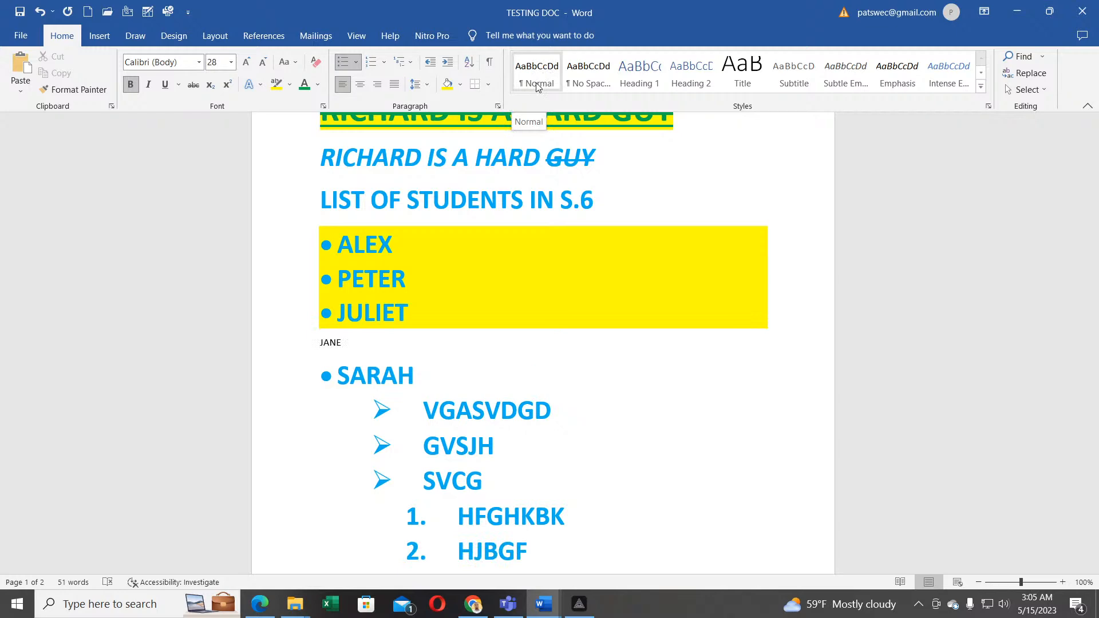
key(ctrl+z)
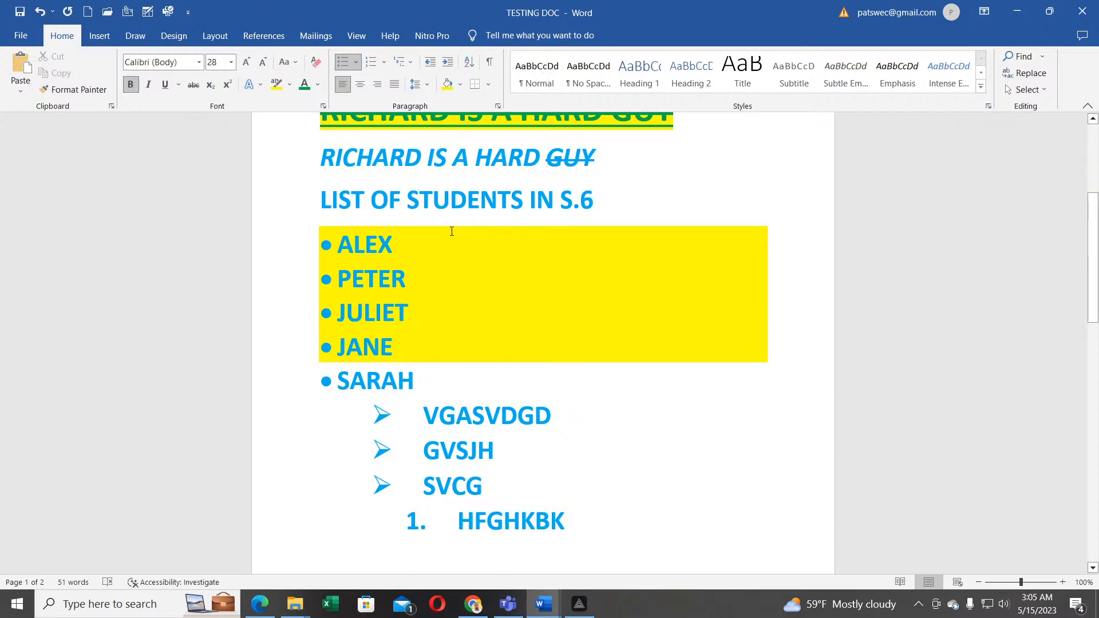
scroll(452, 231, up, 5)
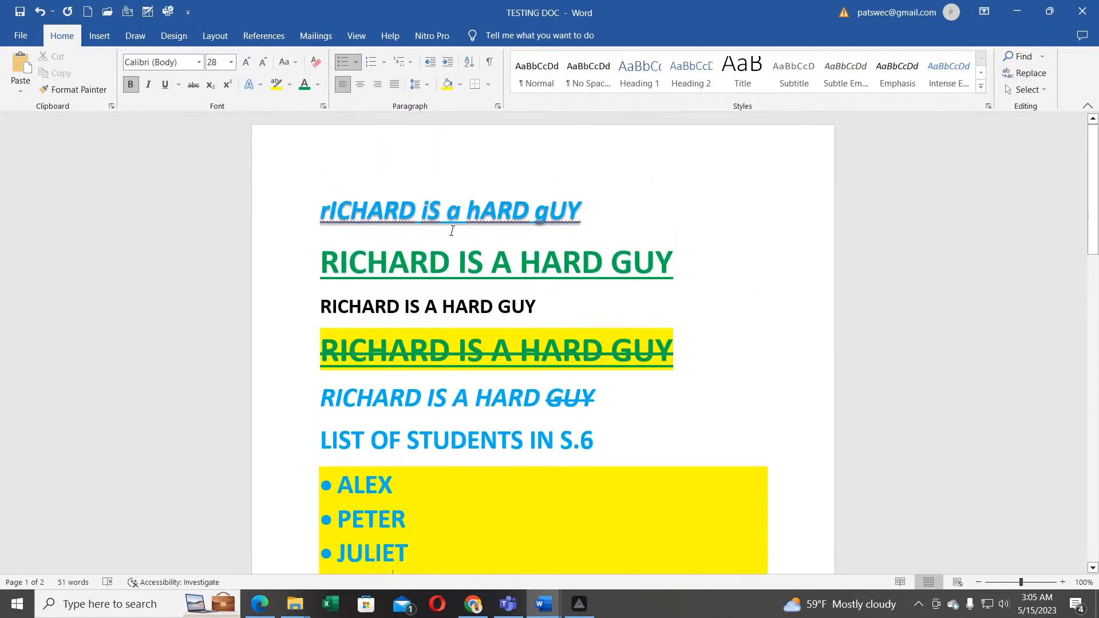
click(584, 84)
drag(585, 213, 318, 215)
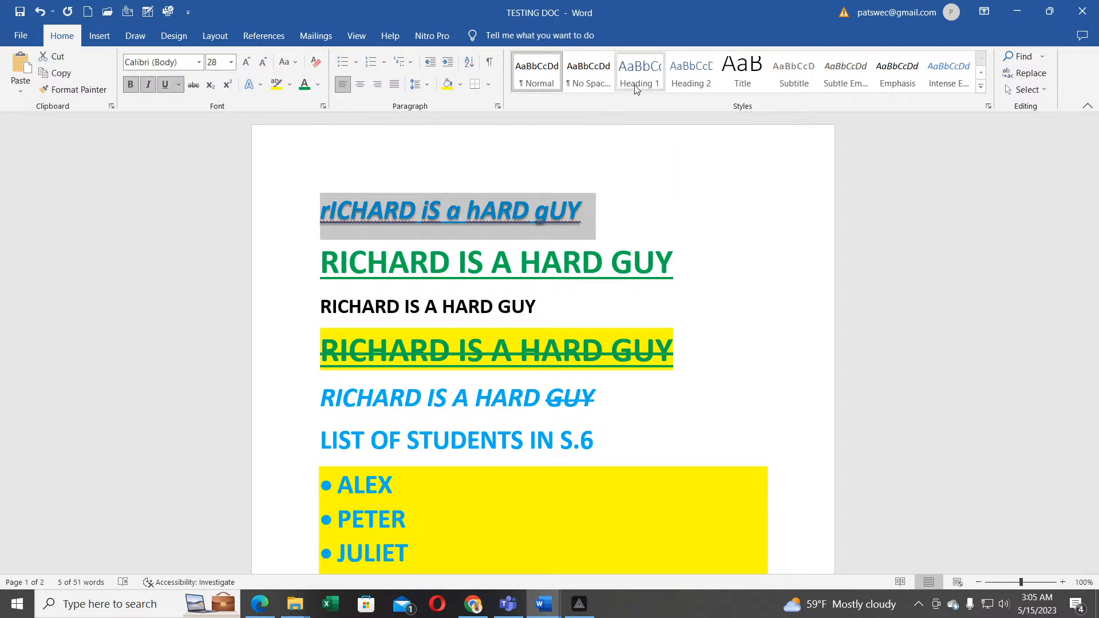
click(640, 77)
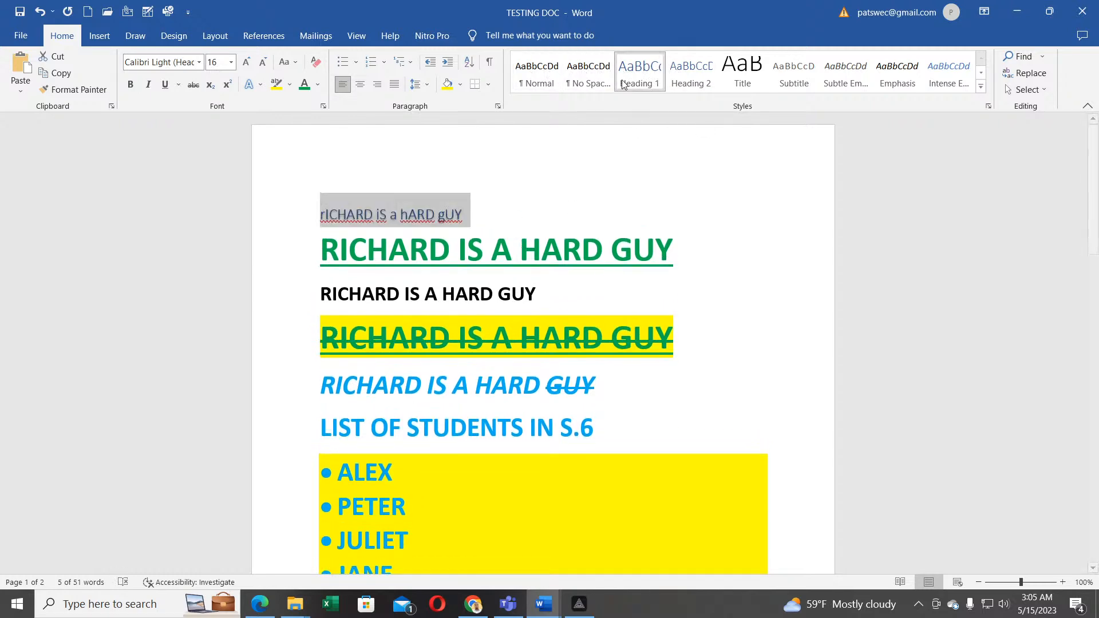
drag(682, 252, 320, 254)
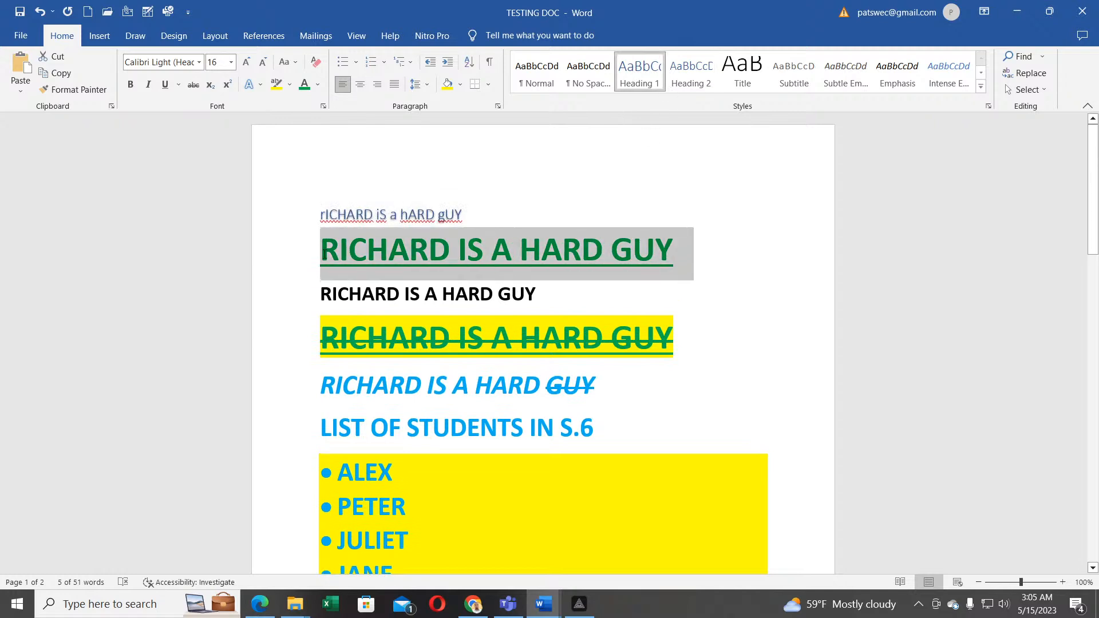
click(639, 80)
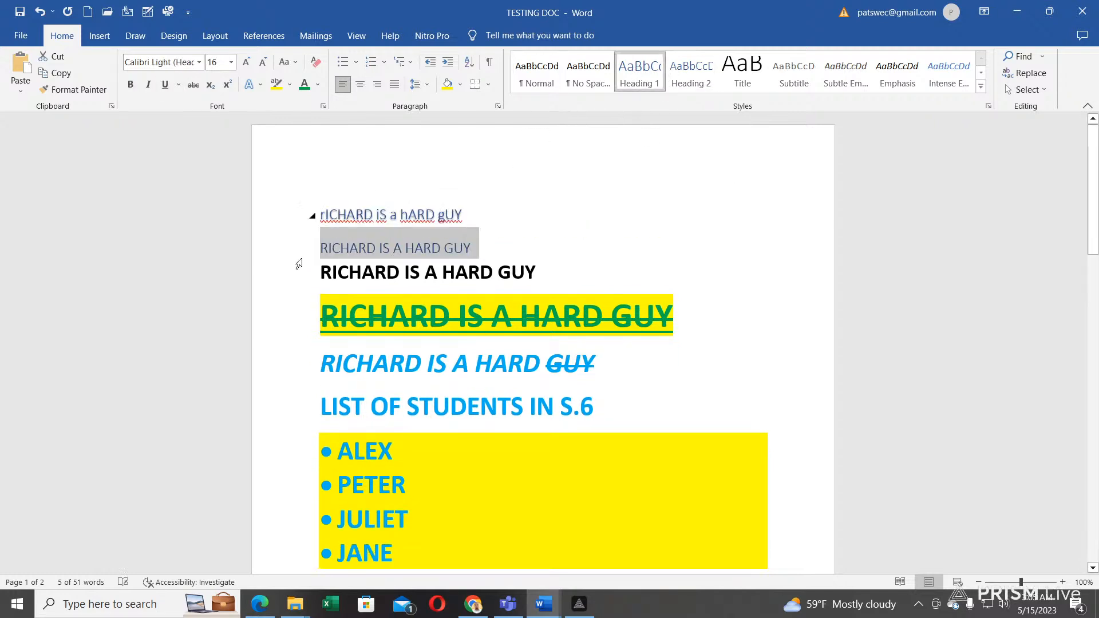
drag(678, 312, 323, 313)
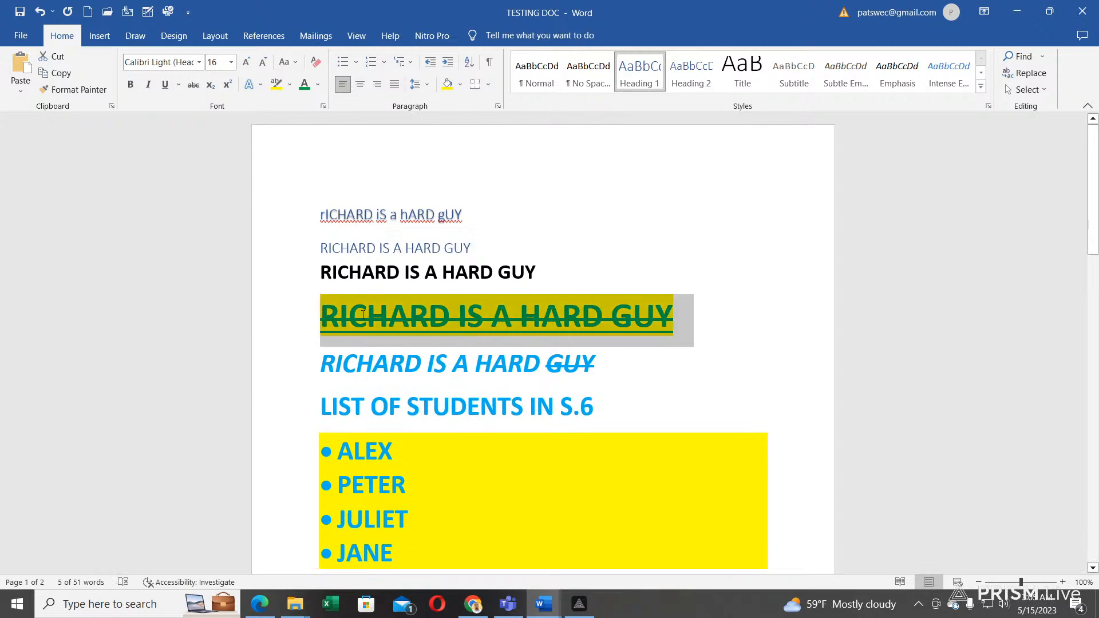
click(692, 80)
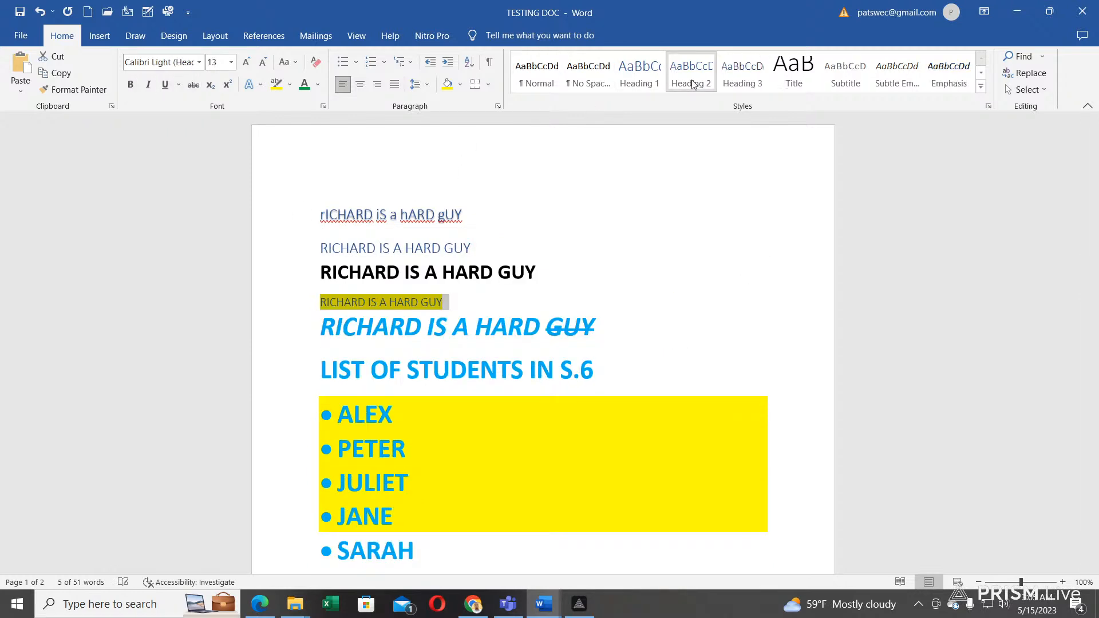
click(405, 331)
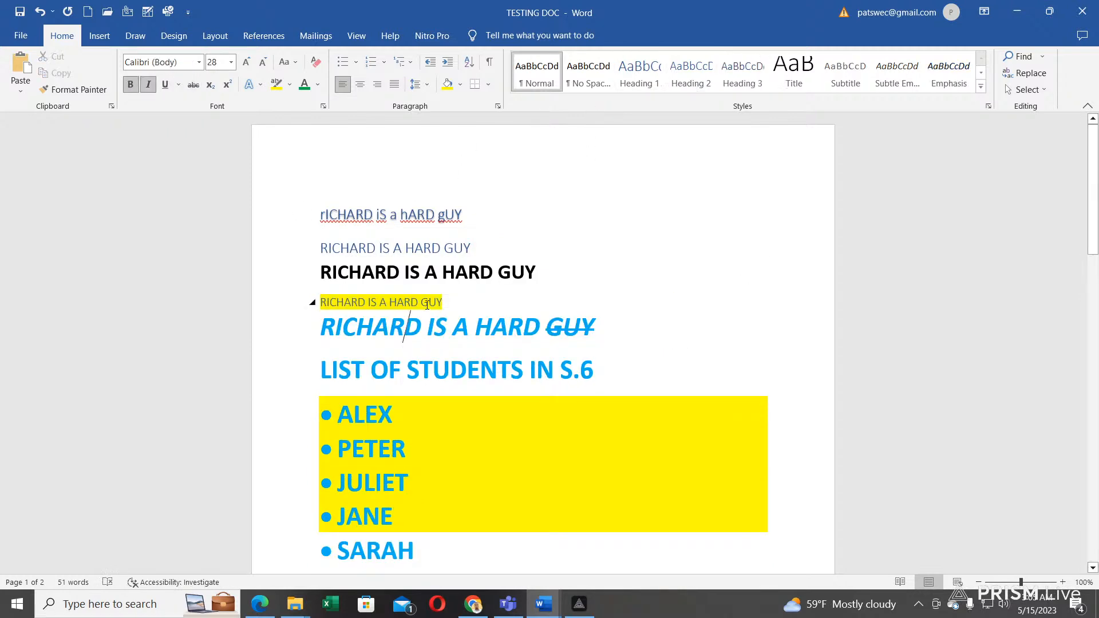
drag(458, 300, 321, 302)
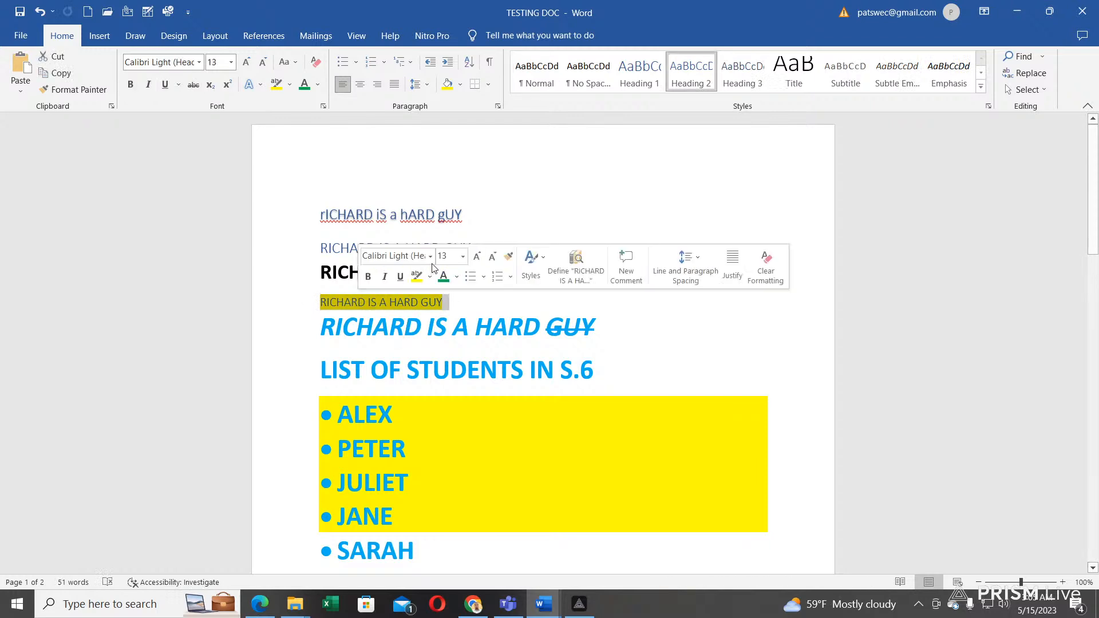
click(329, 251)
drag(635, 334, 322, 327)
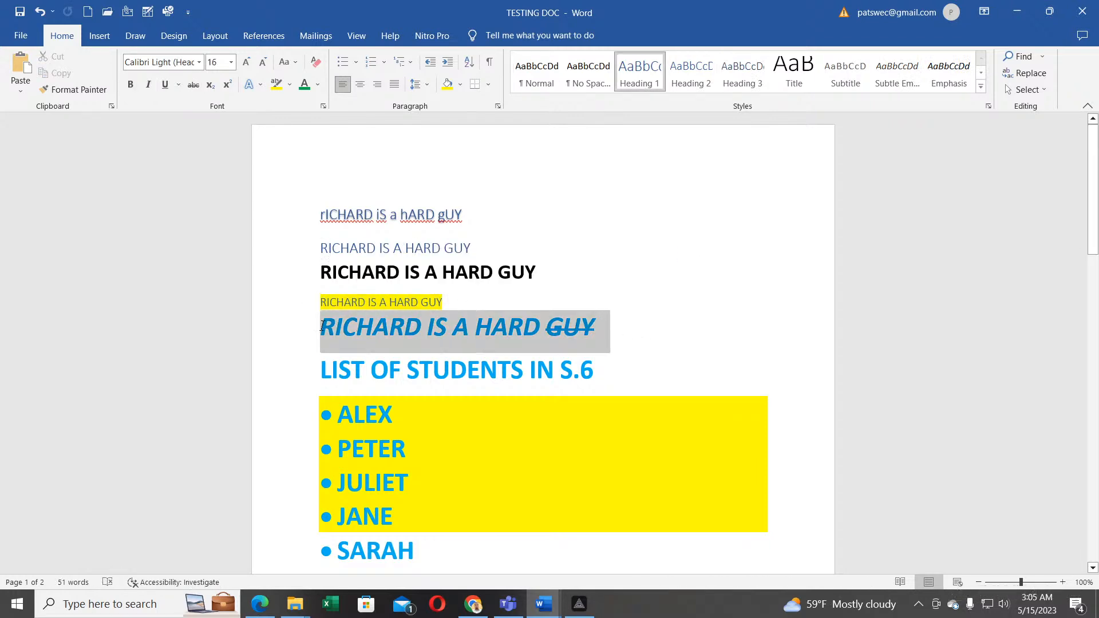
click(802, 80)
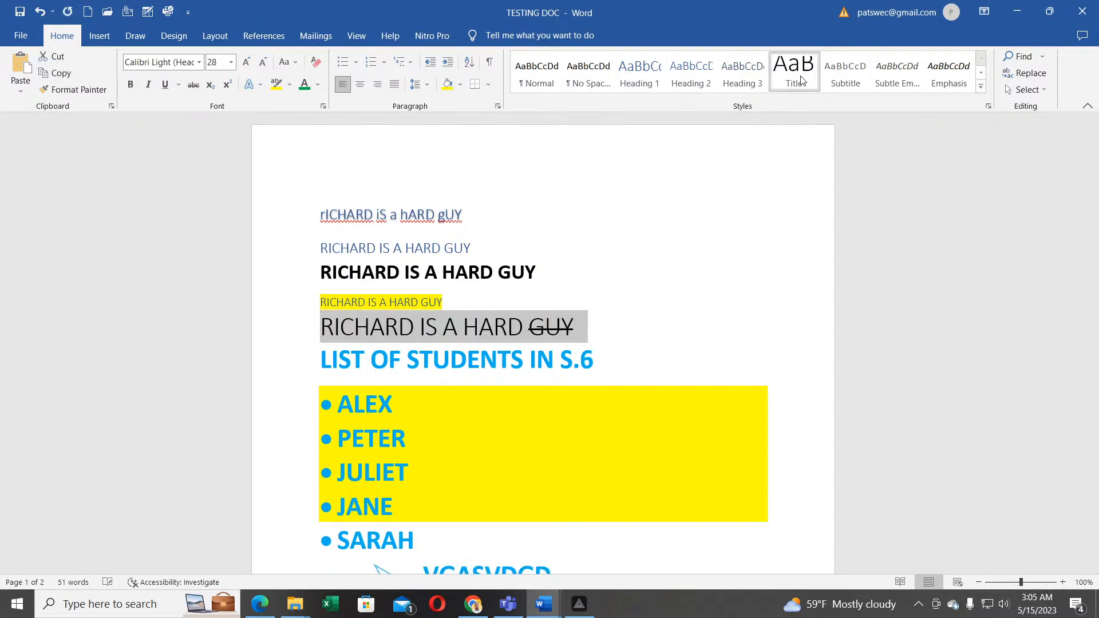
click(427, 329)
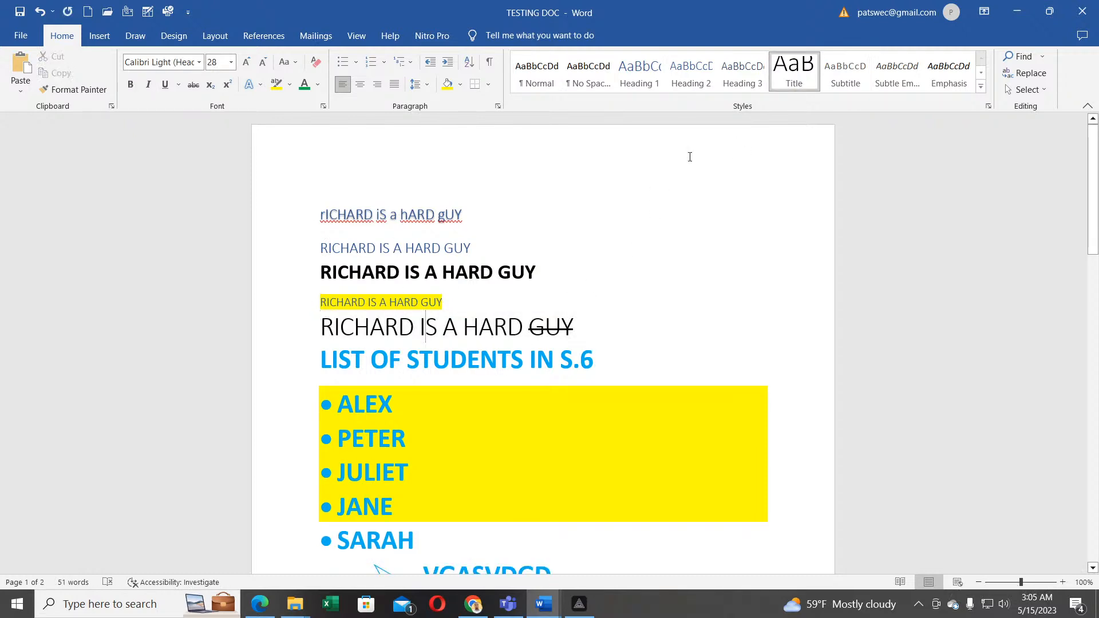
Step: Search 'SARA' in the Navigation pane and jump to the SARAH result
scroll(458, 337, down, 2)
scroll(456, 341, up, 2)
scroll(456, 338, down, 3)
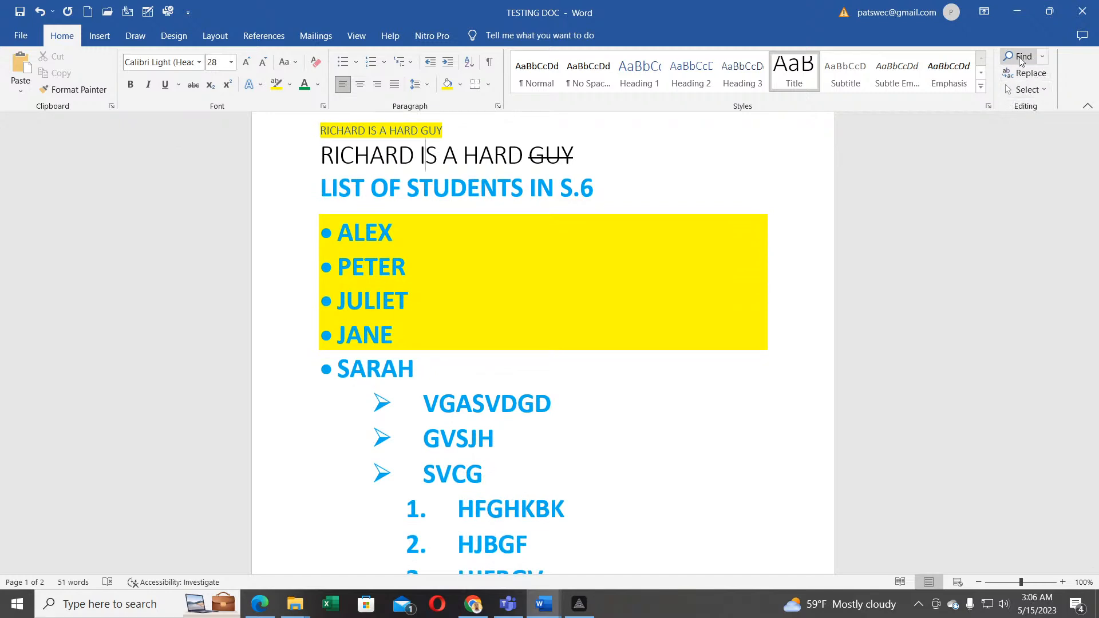
click(1042, 58)
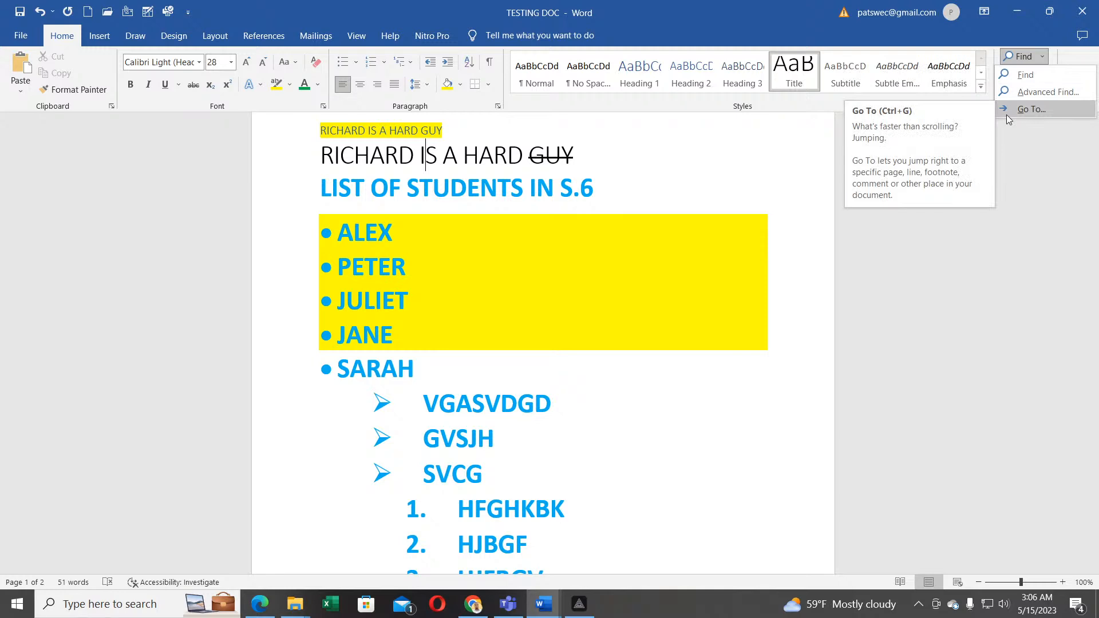
click(1029, 79)
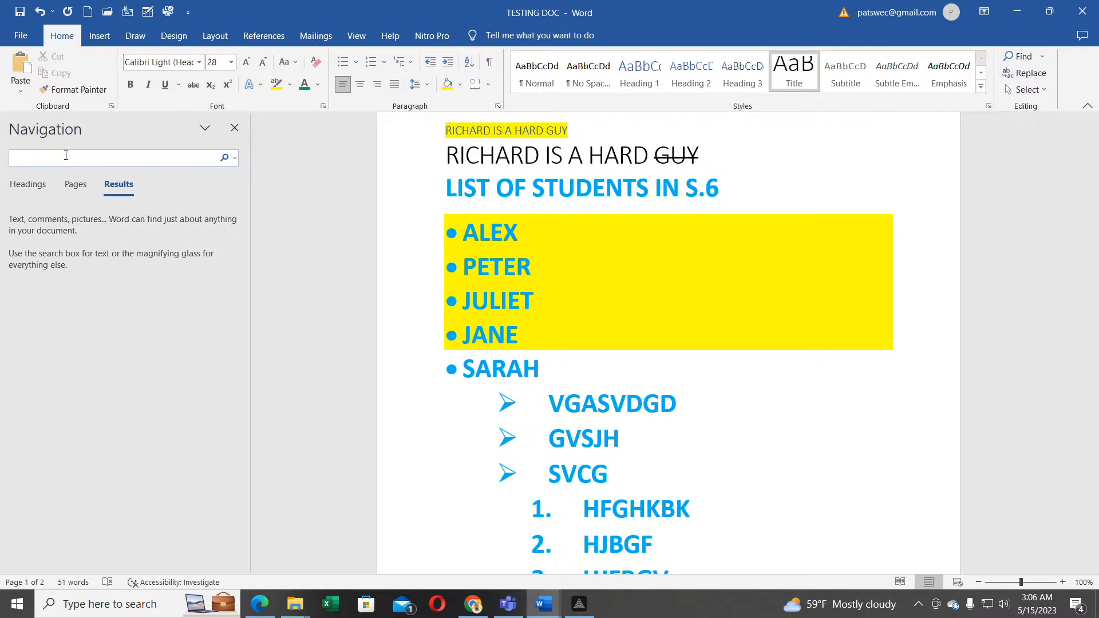
text(SARAH)
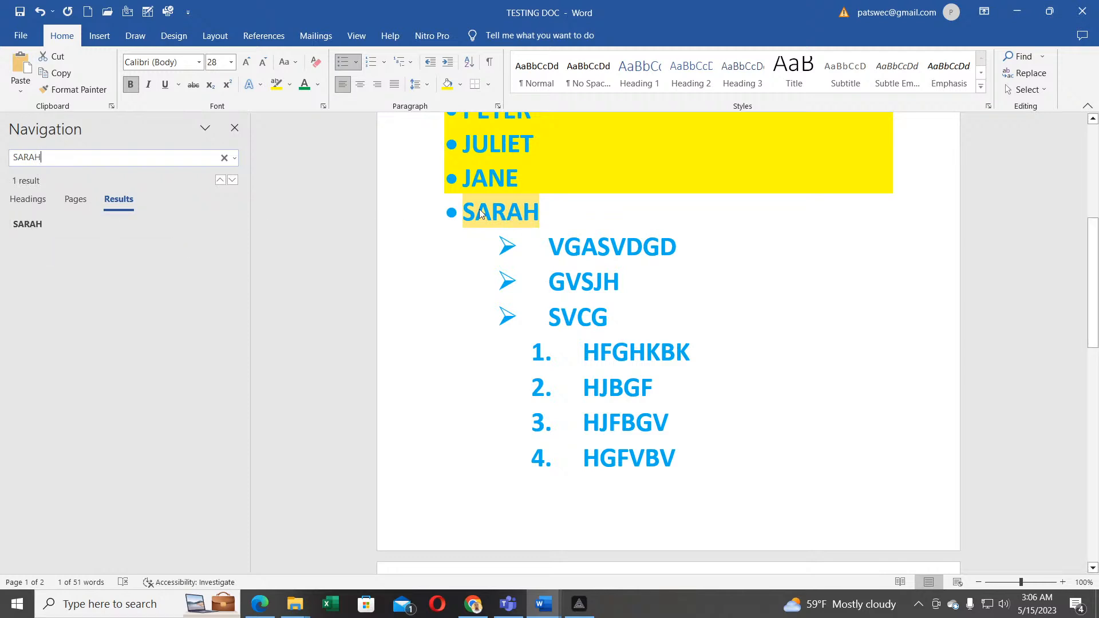
click(26, 228)
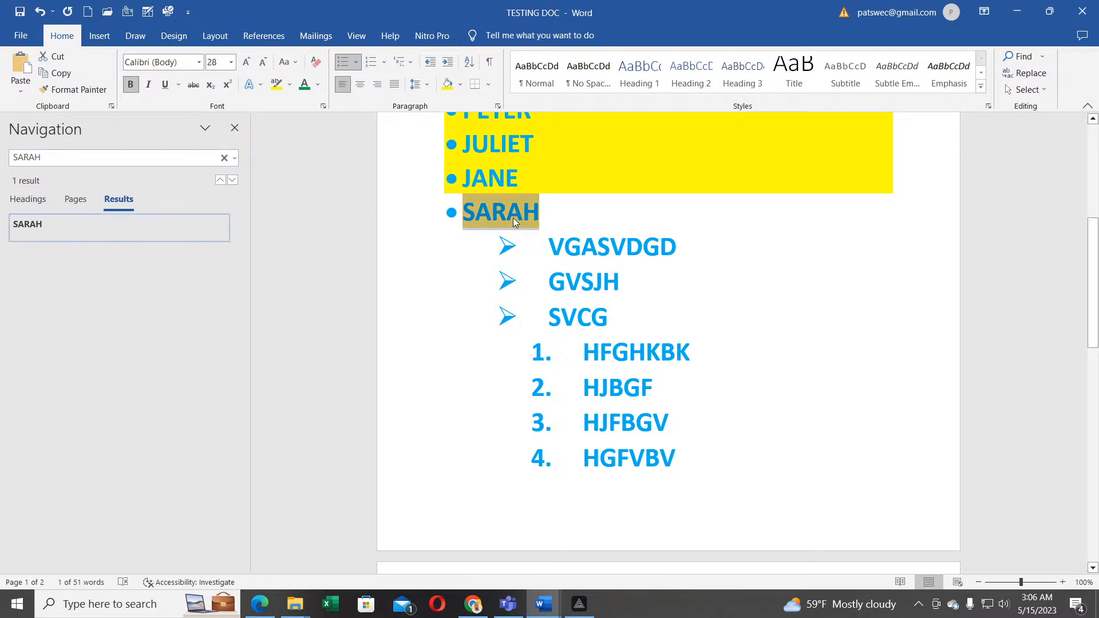
Step: Replace All SARAH with TIMOTHY, making one replacement
click(1028, 74)
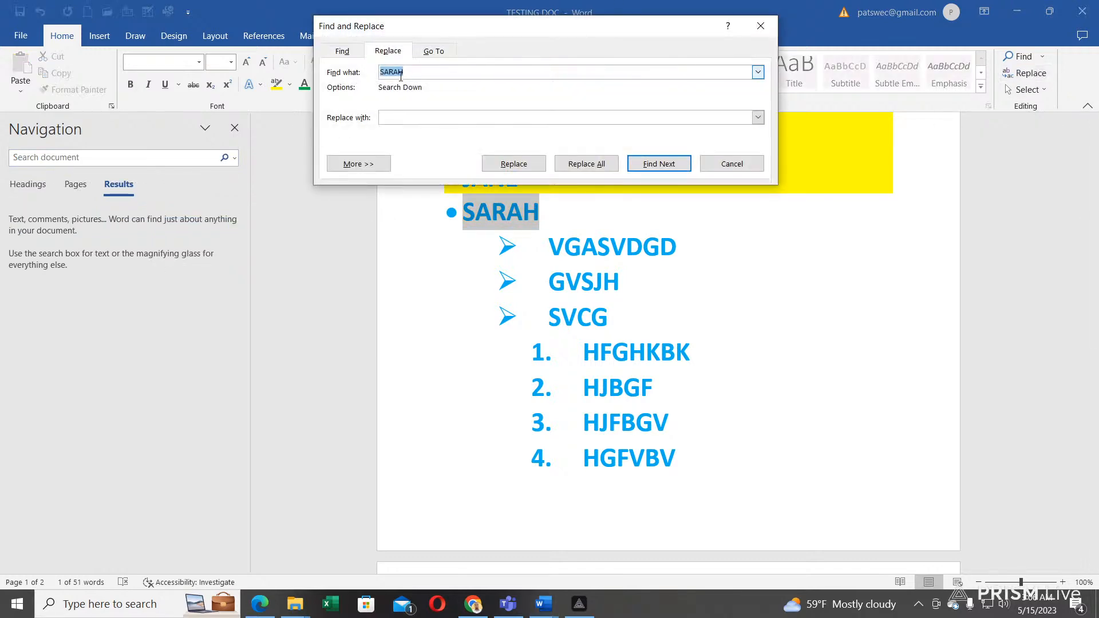
click(413, 118)
text(TIMOTHY)
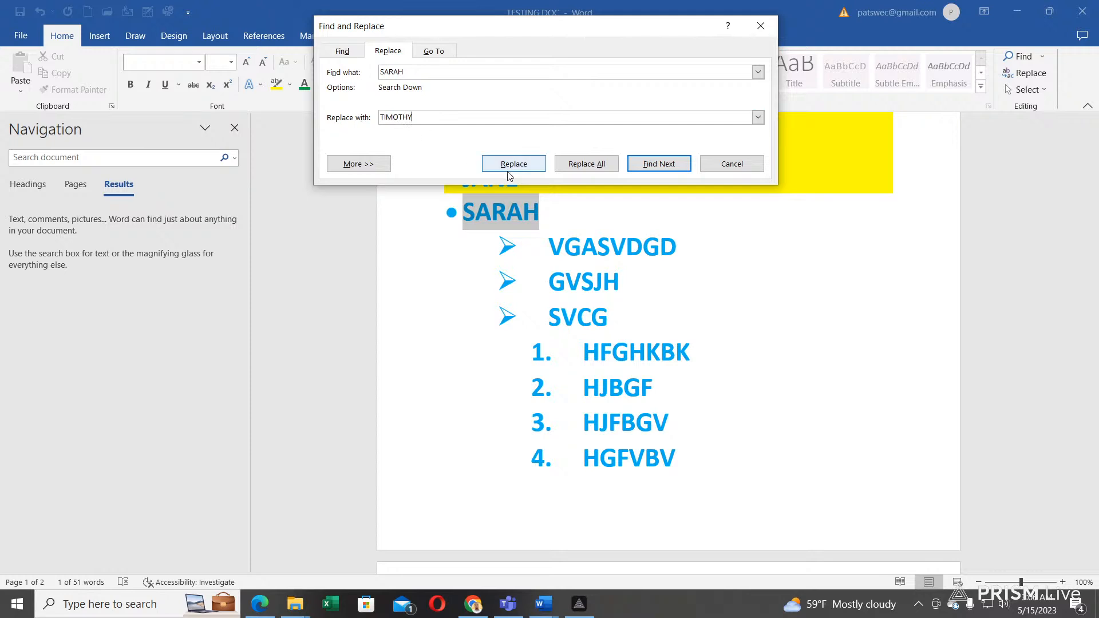
click(581, 165)
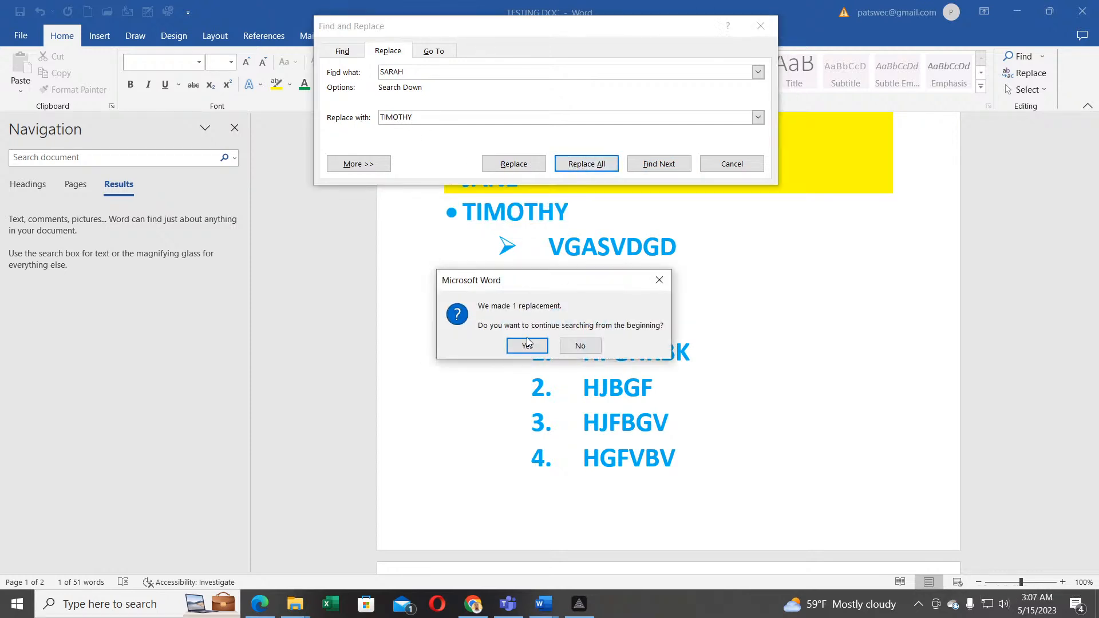
click(554, 341)
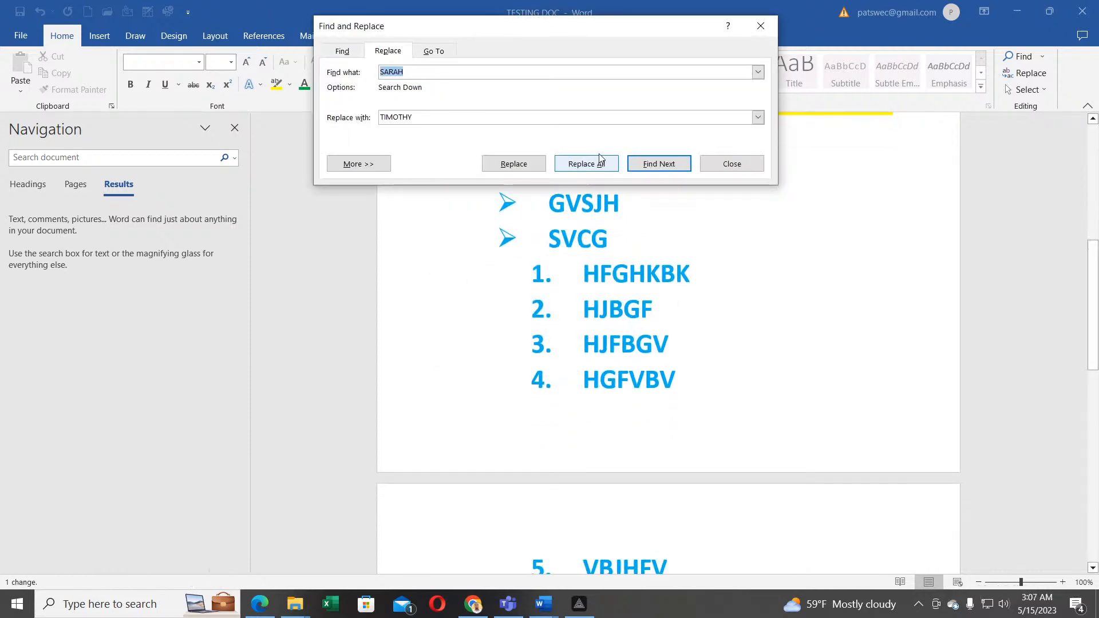
Step: Try replacing SARAH with MAPTSWE, which results in zero replacements
drag(609, 29, 683, 348)
scroll(519, 172, up, 1)
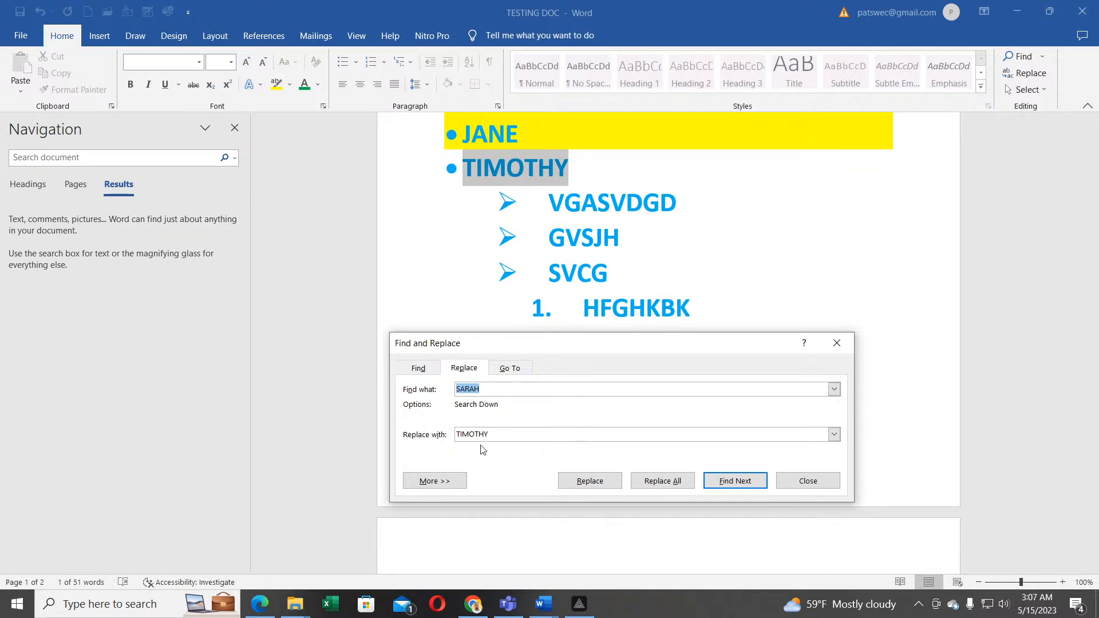
key(Tab)
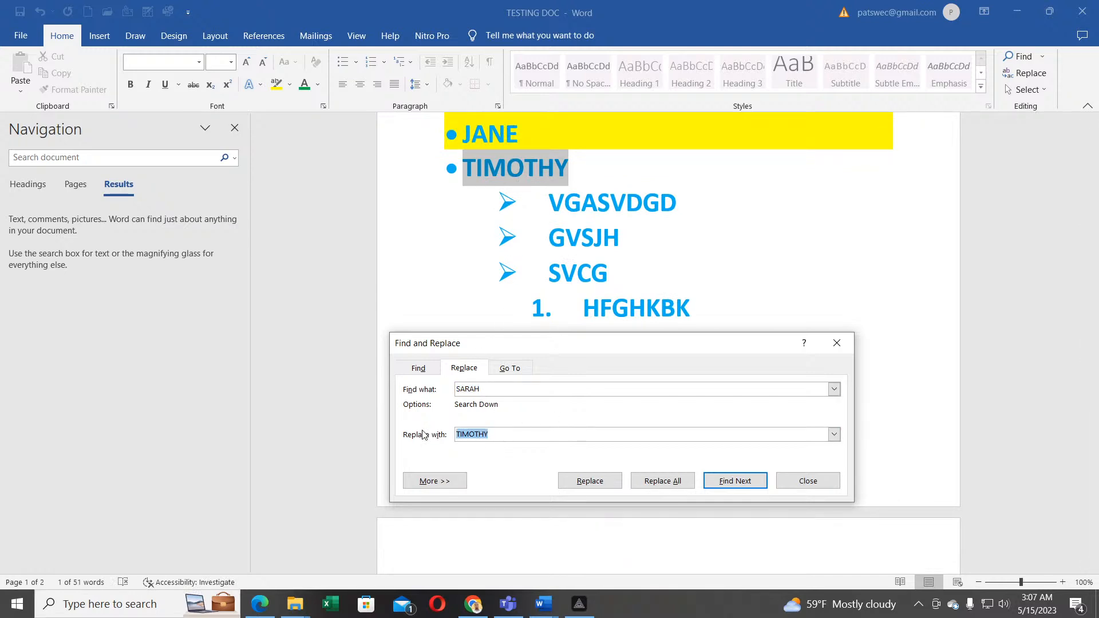
text(MAPTSWE)
click(664, 481)
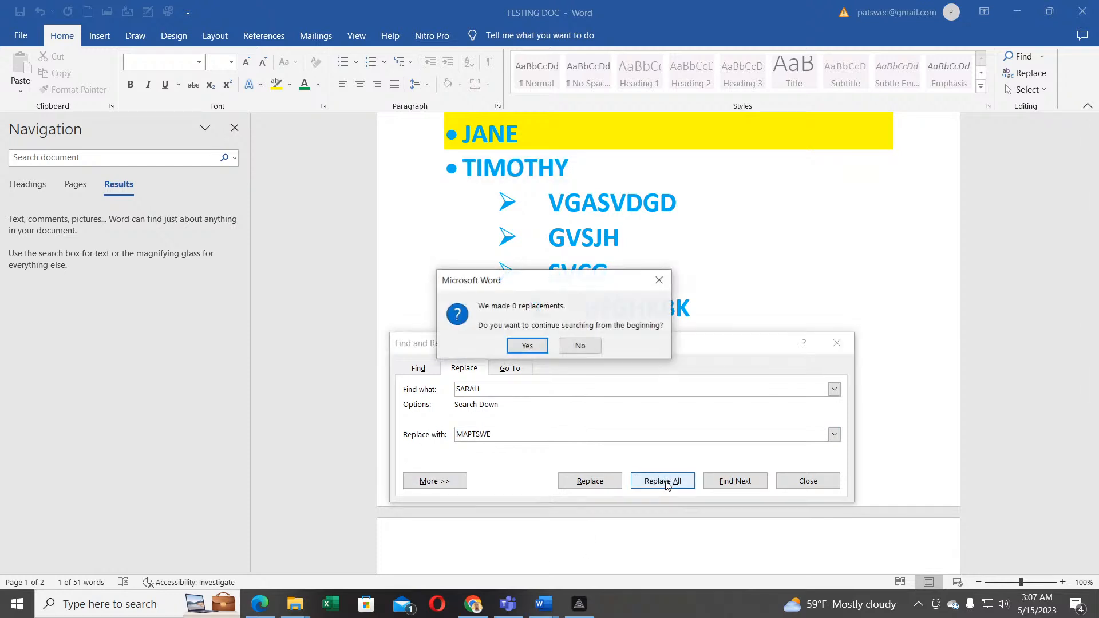
click(532, 345)
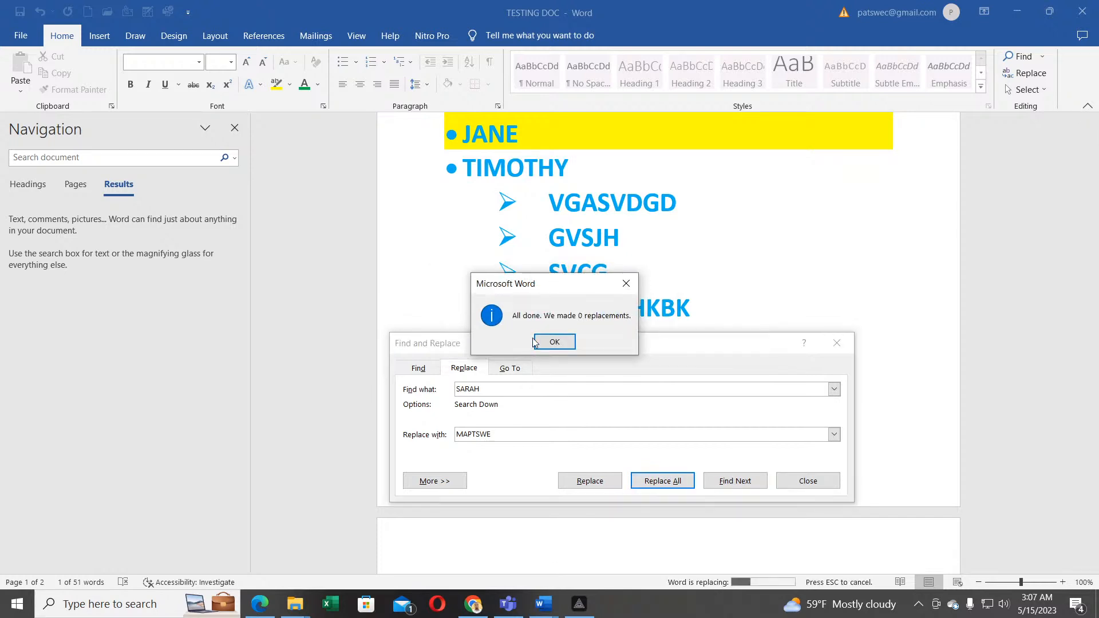
click(535, 342)
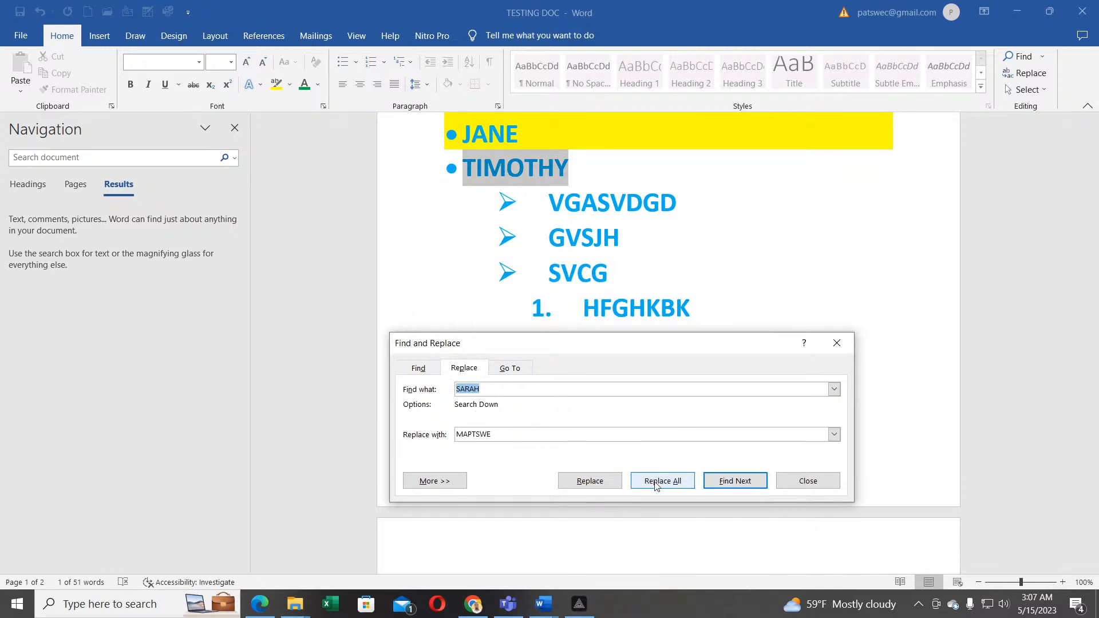
Step: Retry Find Next and Replace All for MAPTSWE, still finding nothing, then close Find and Replace
click(727, 485)
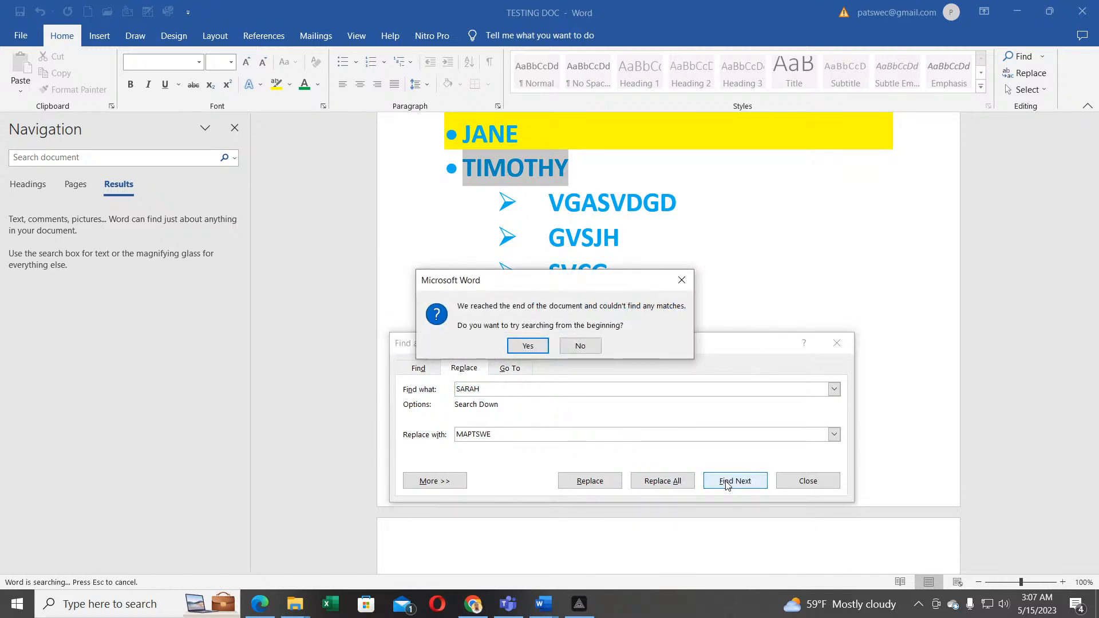
click(538, 347)
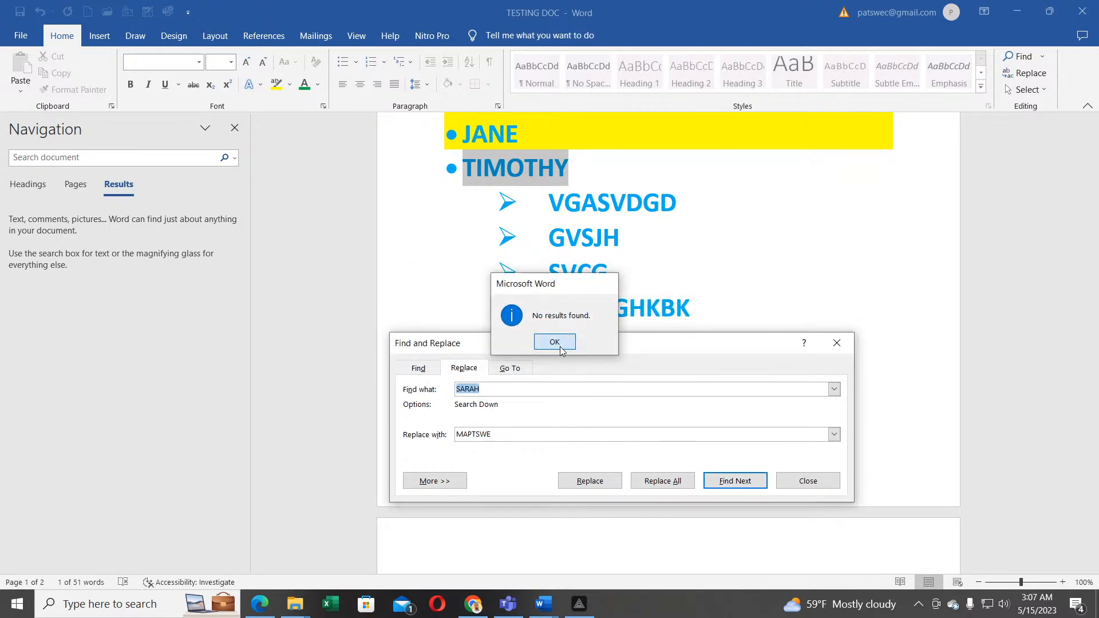
click(555, 342)
click(654, 481)
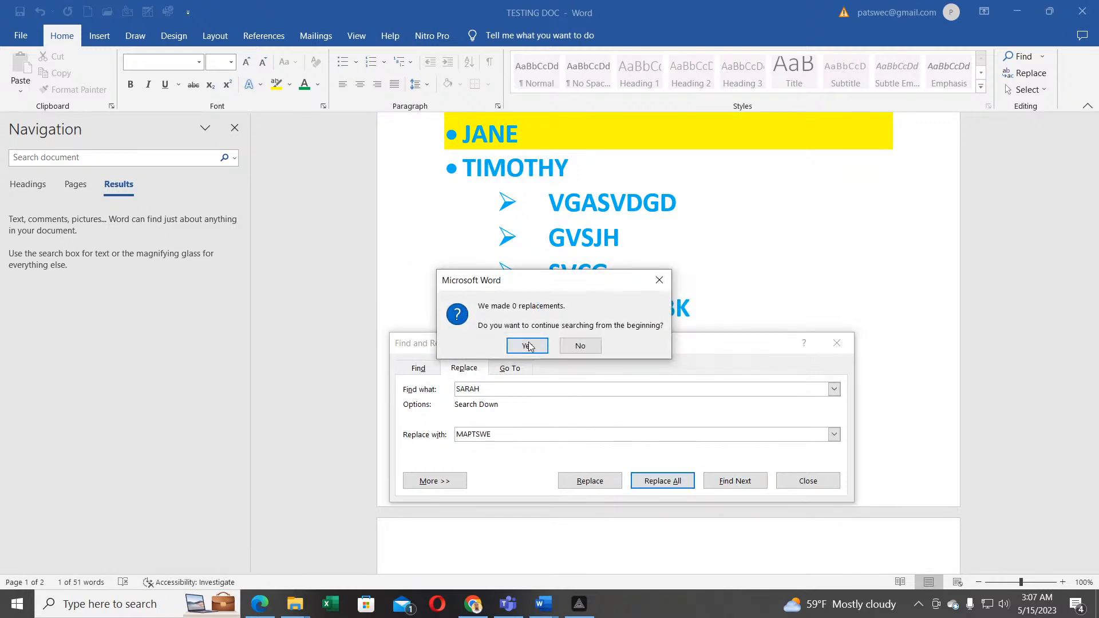
click(580, 346)
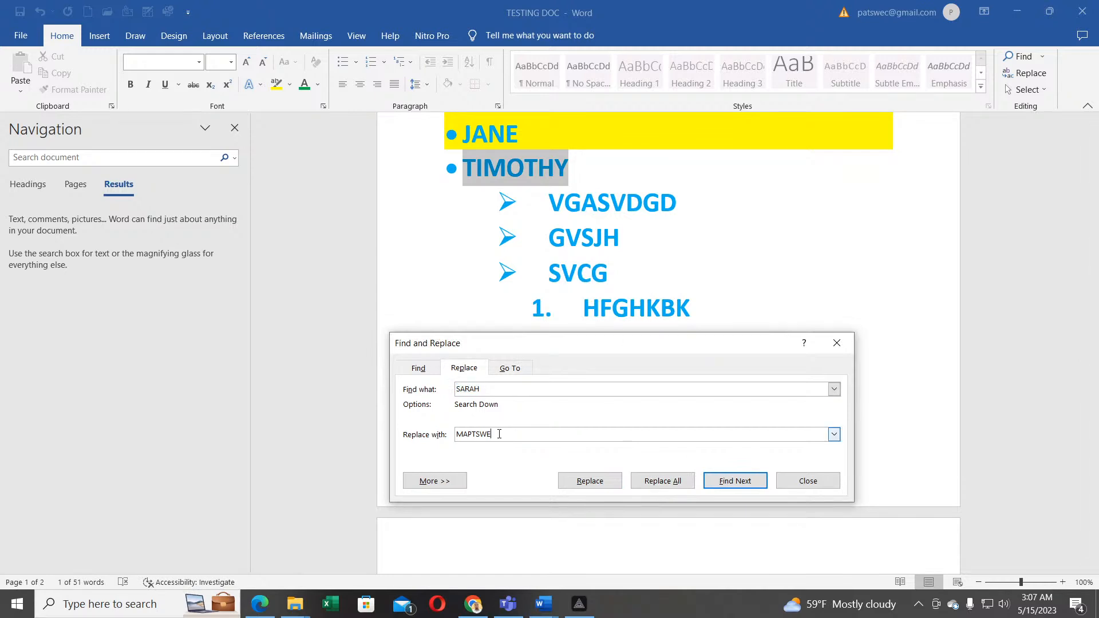
click(665, 487)
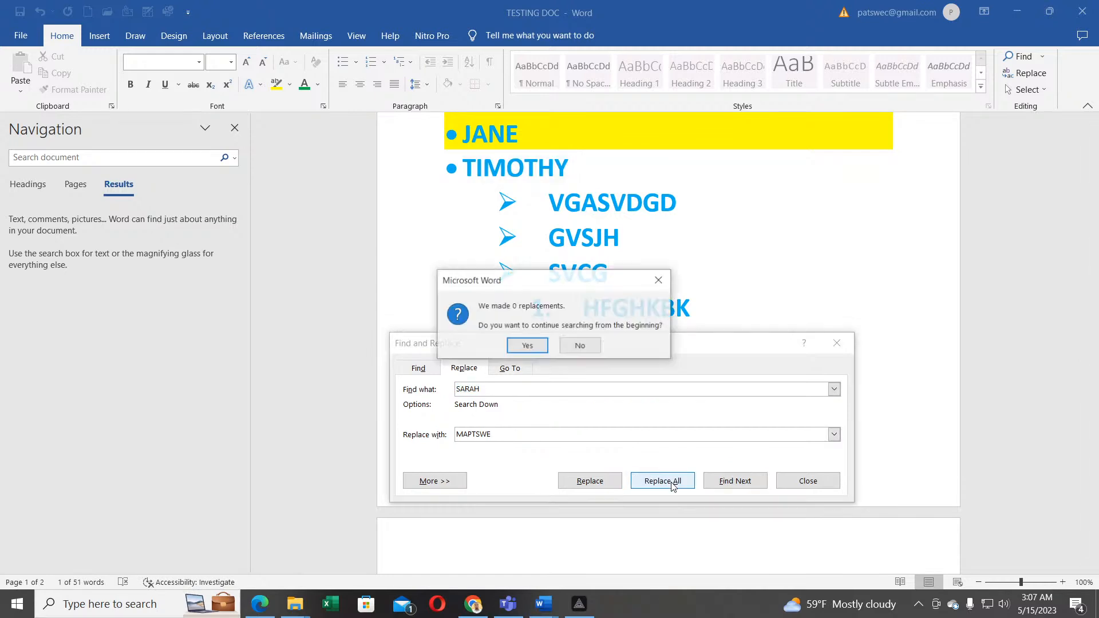
click(527, 346)
click(537, 347)
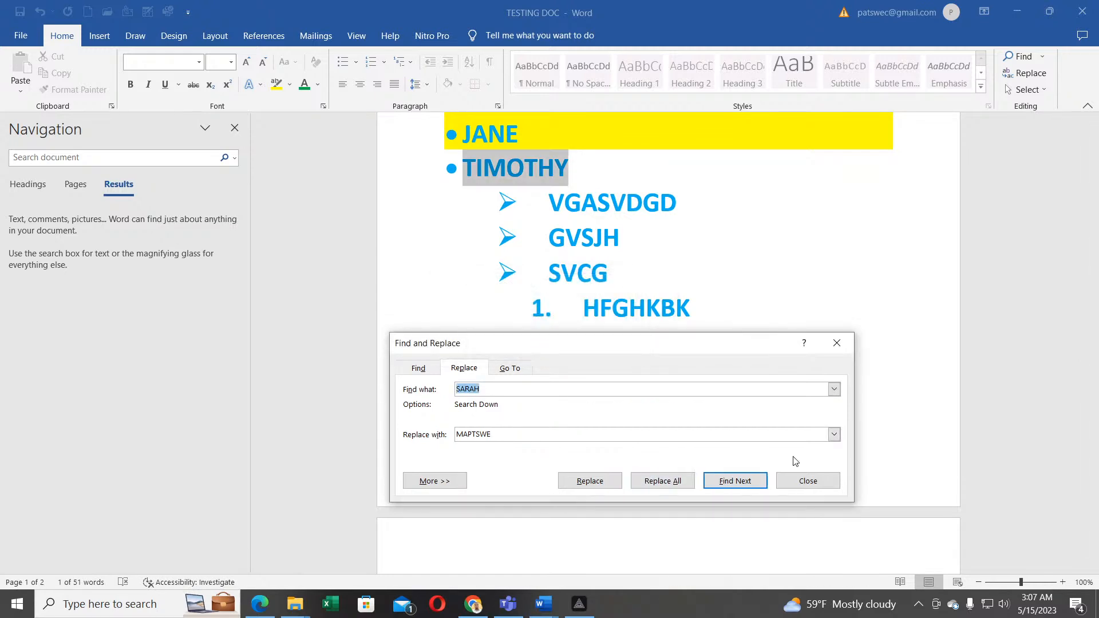
click(790, 486)
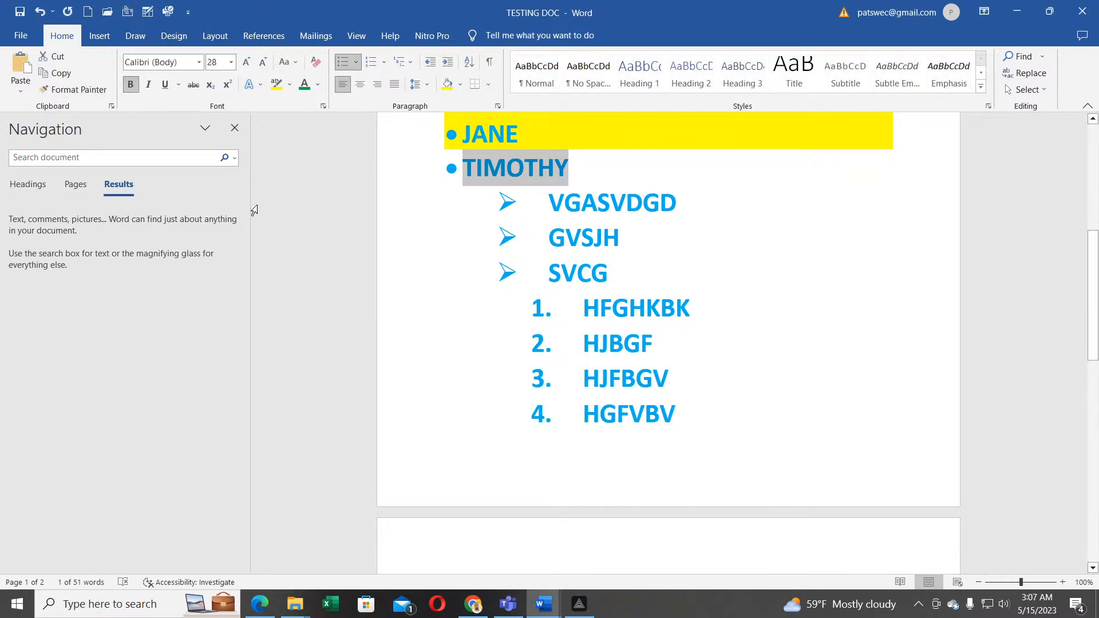
Step: Try selecting TIMOTHY and GVSJH, ending with the word SVCG selected
click(499, 172)
click(412, 167)
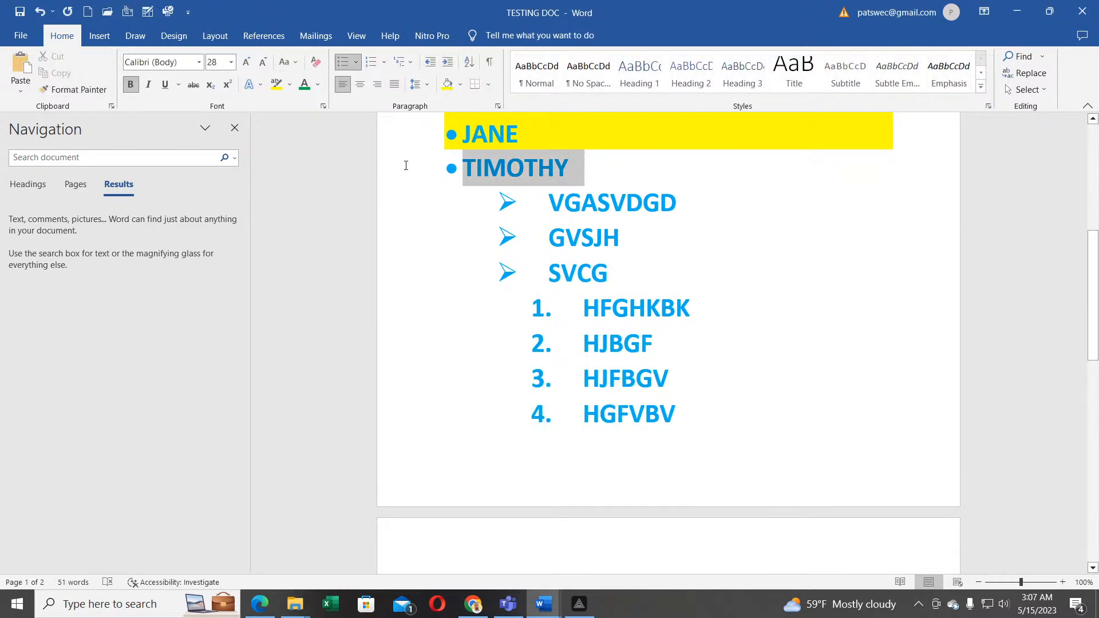
click(636, 280)
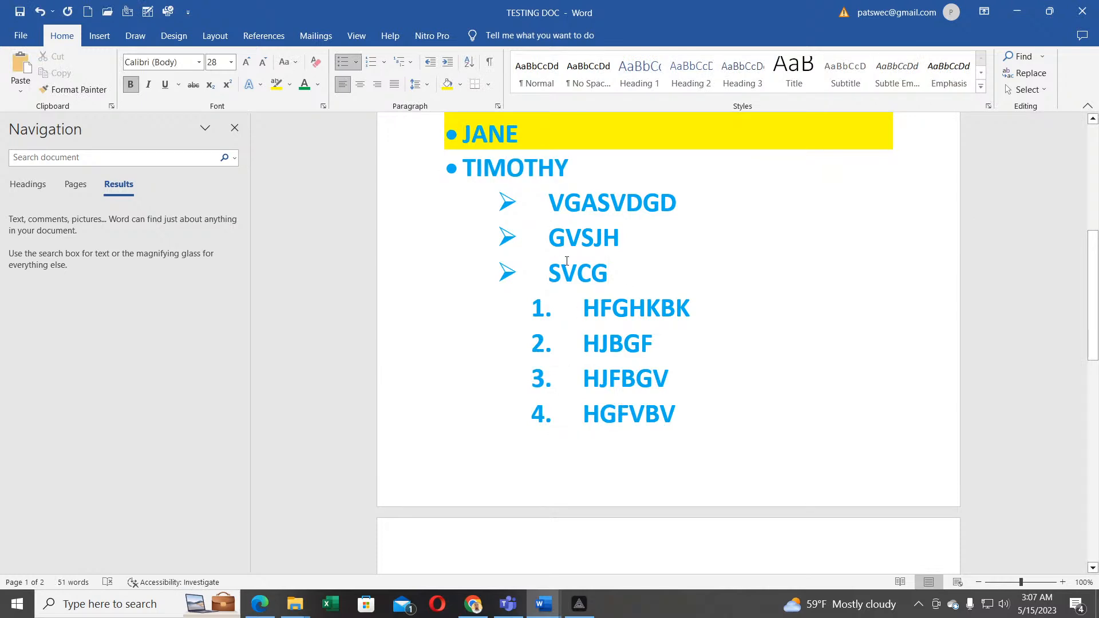
double_click(599, 248)
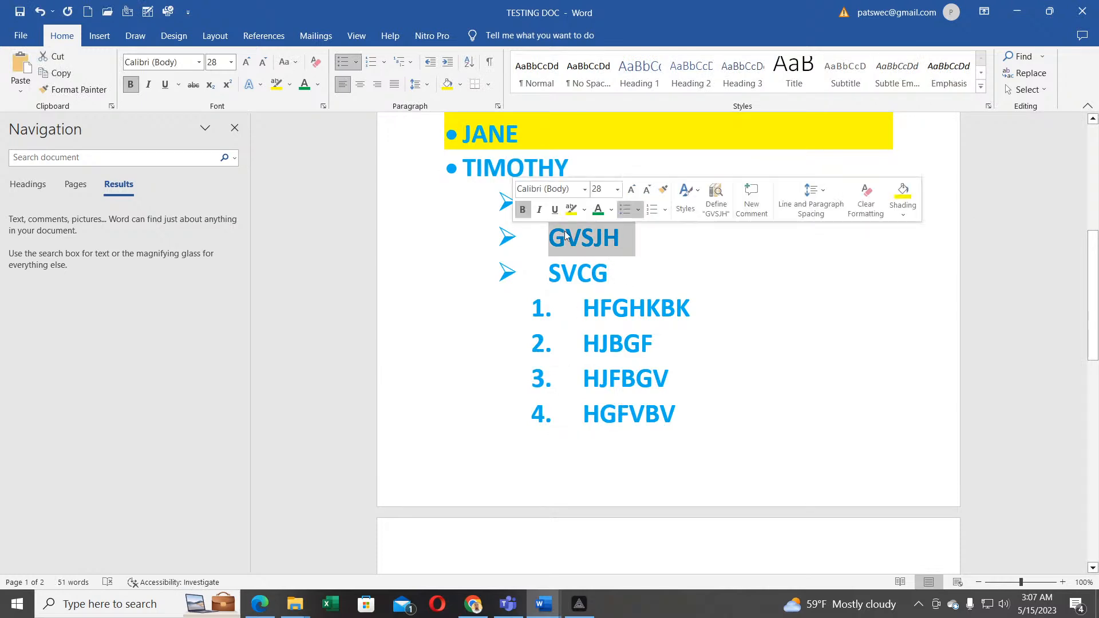
click(629, 275)
double_click(538, 267)
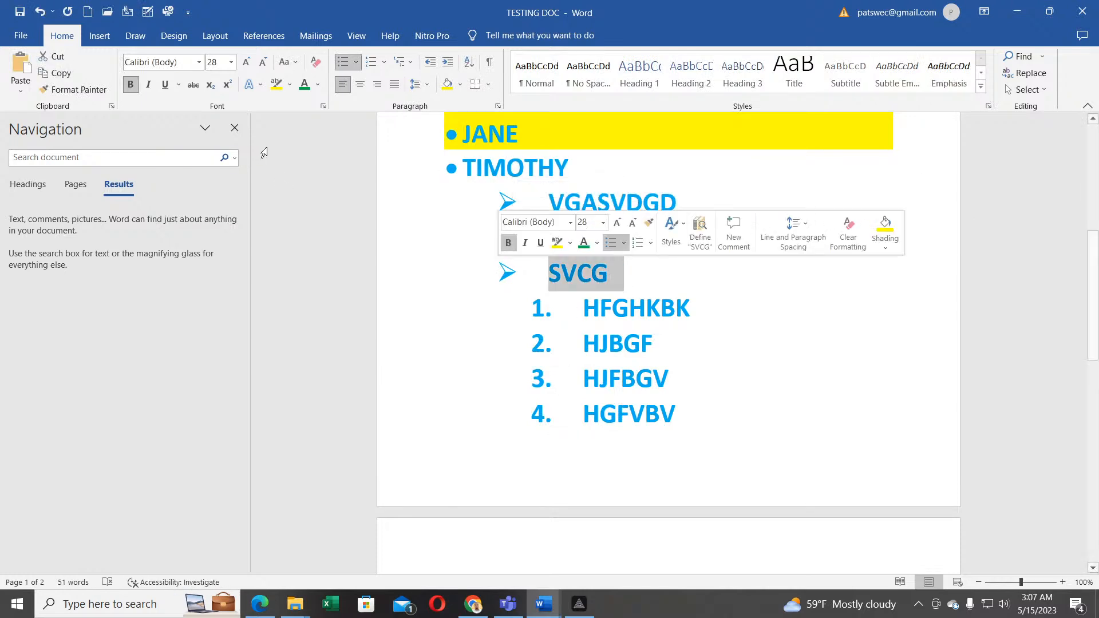
Step: Set Find what to SVCG, Replace All with MAPTSWE, then close the dialog
click(1020, 72)
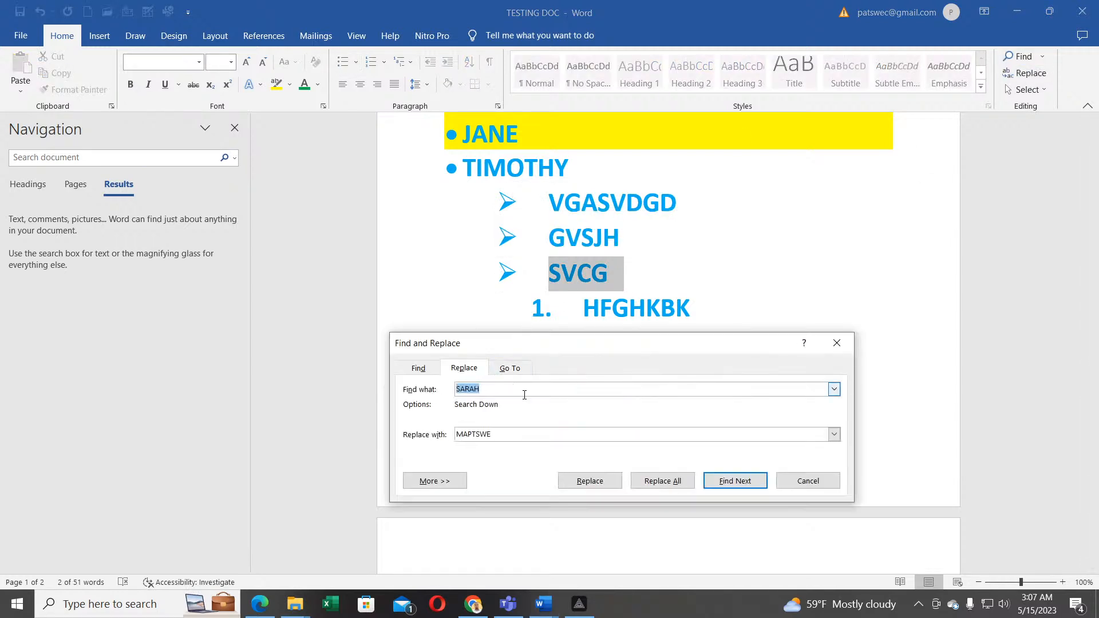
click(419, 369)
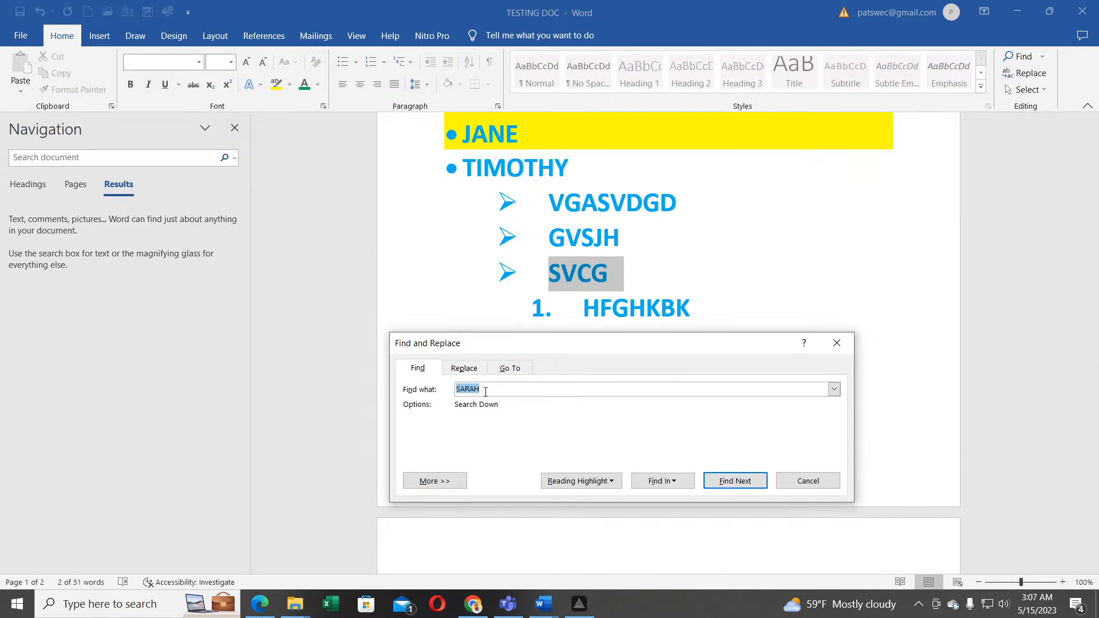
text(SVCG)
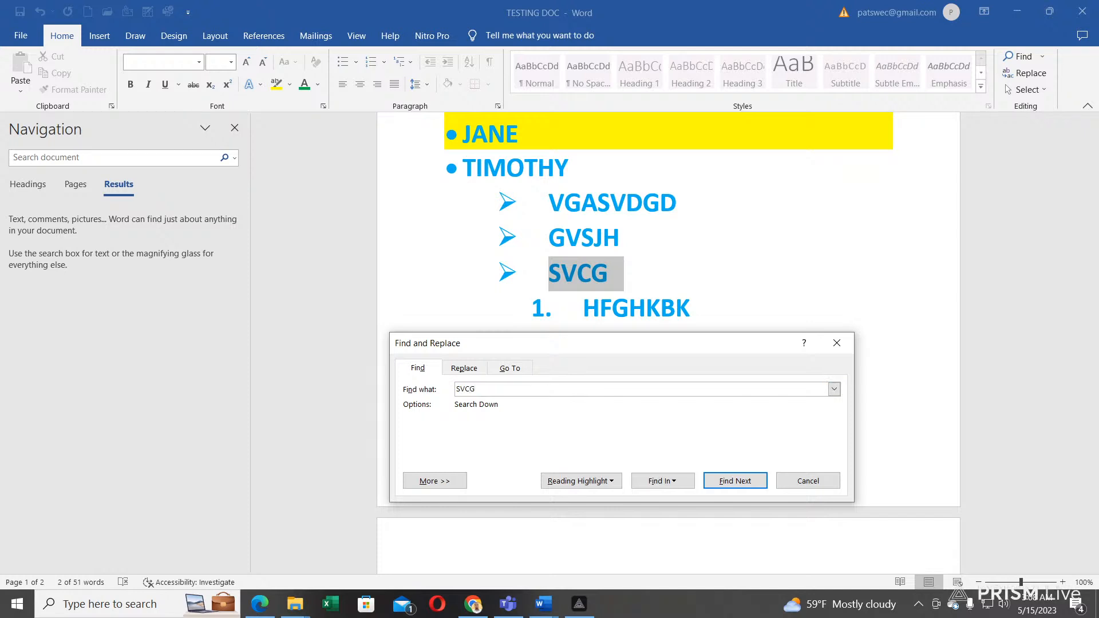
click(732, 486)
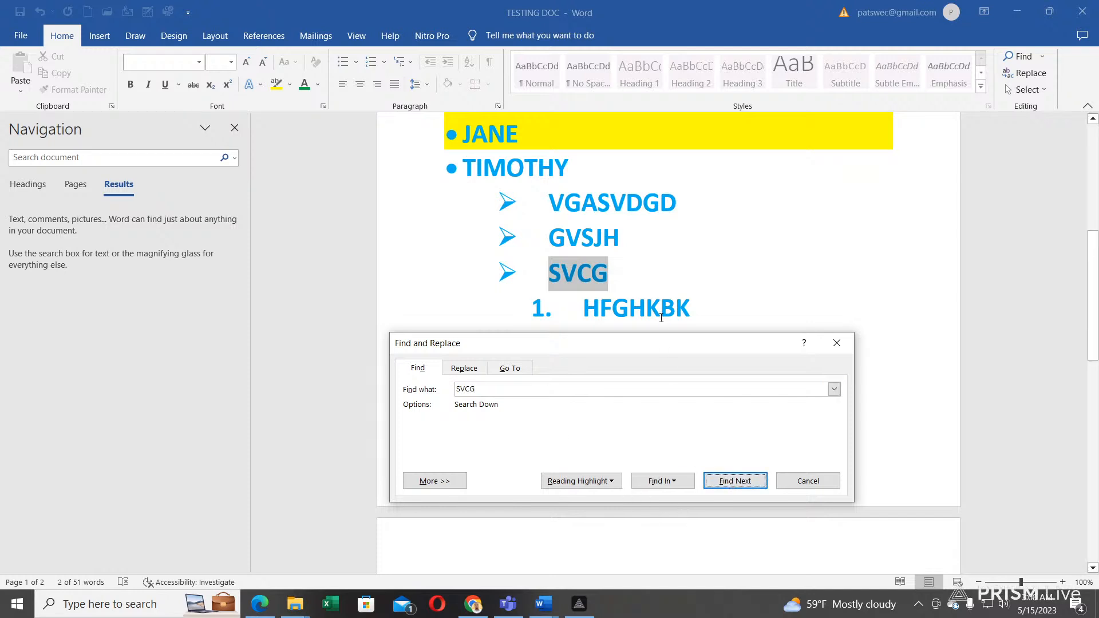
click(468, 368)
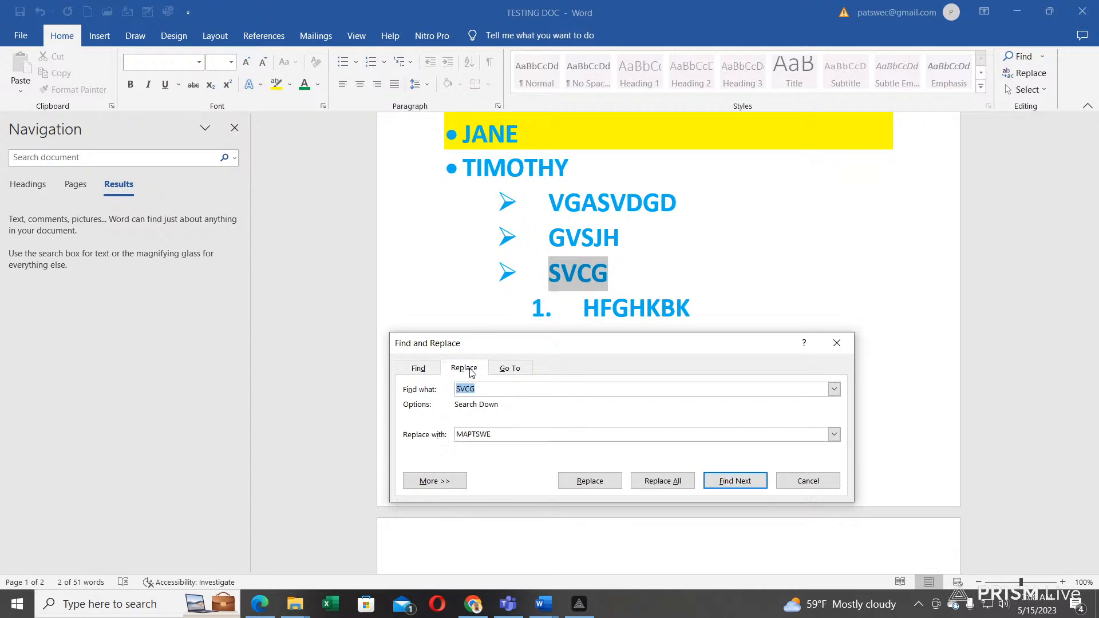
click(661, 483)
click(528, 346)
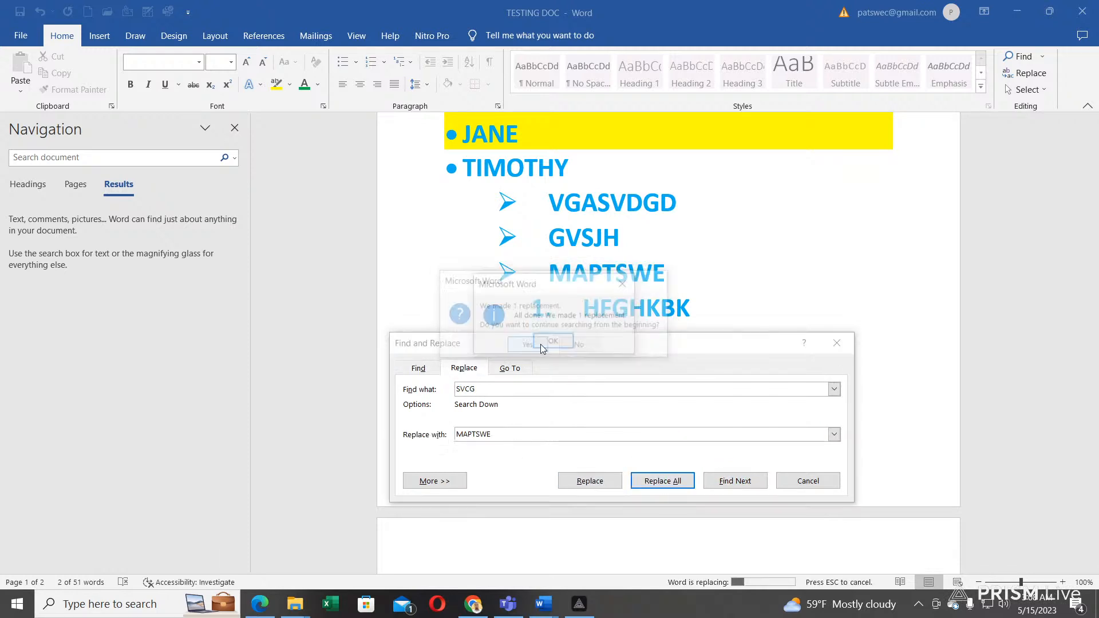
key(Return)
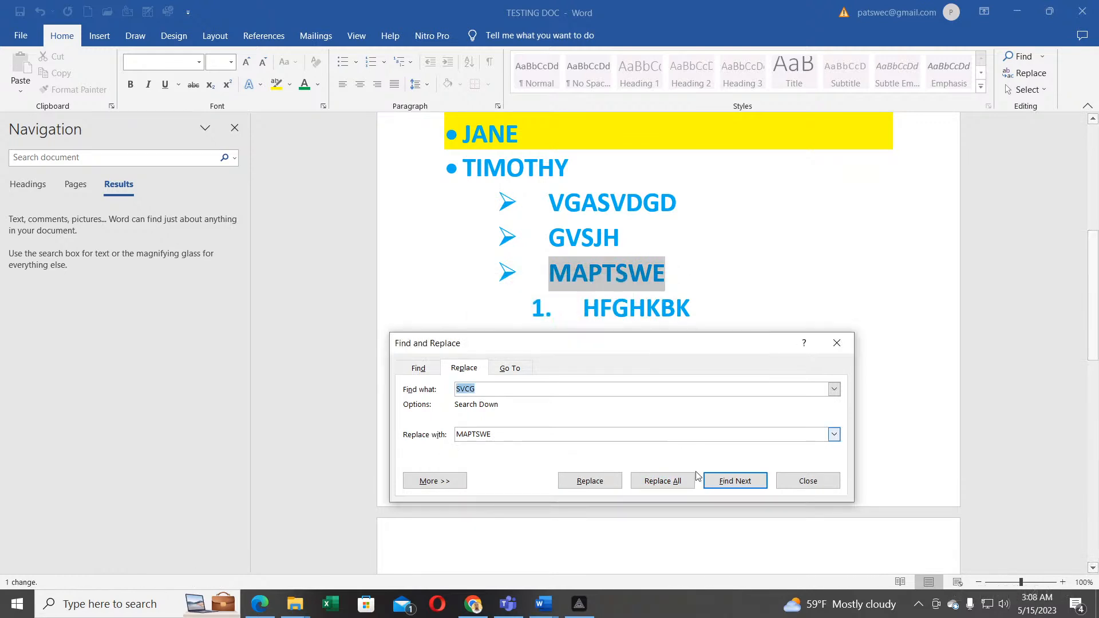
click(808, 481)
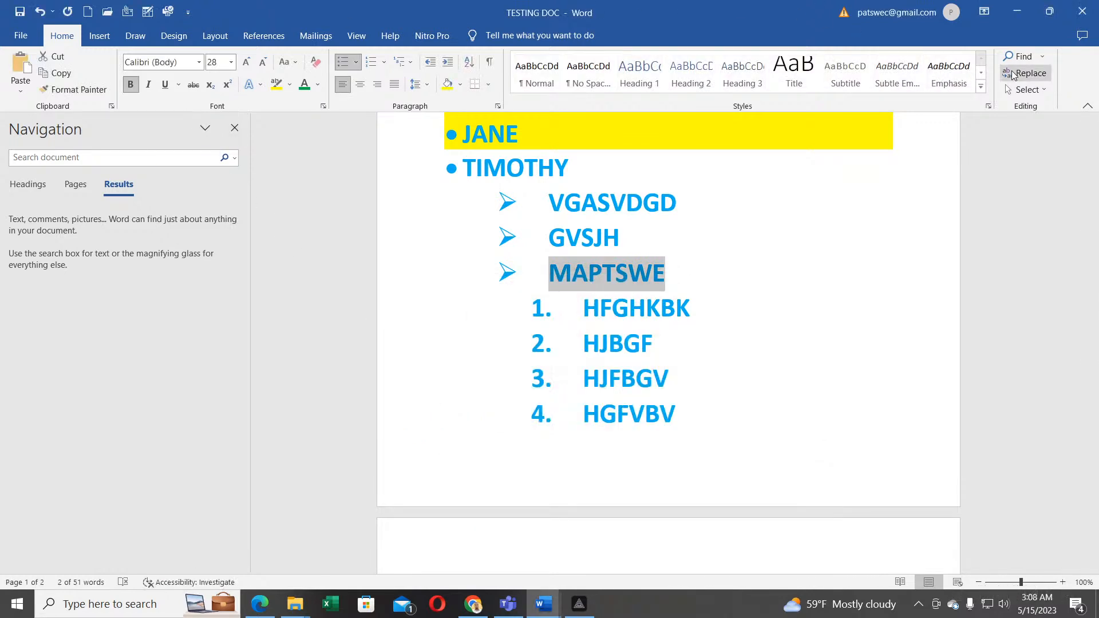
Step: Select the entire document with Select All
click(1026, 90)
click(911, 108)
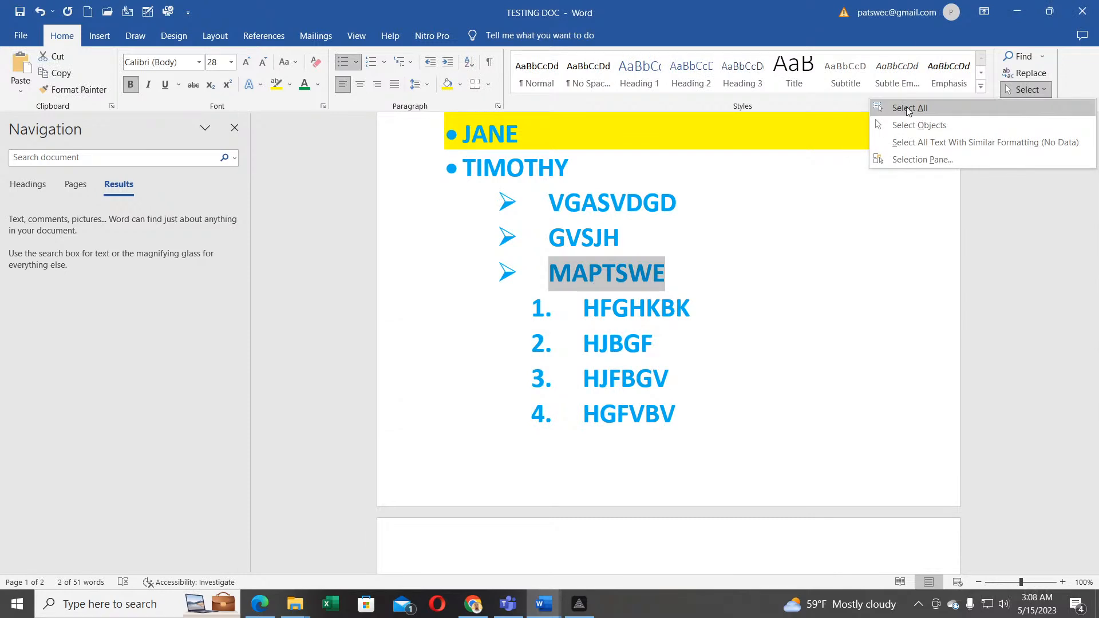
scroll(666, 270, up, 1)
scroll(666, 268, up, 8)
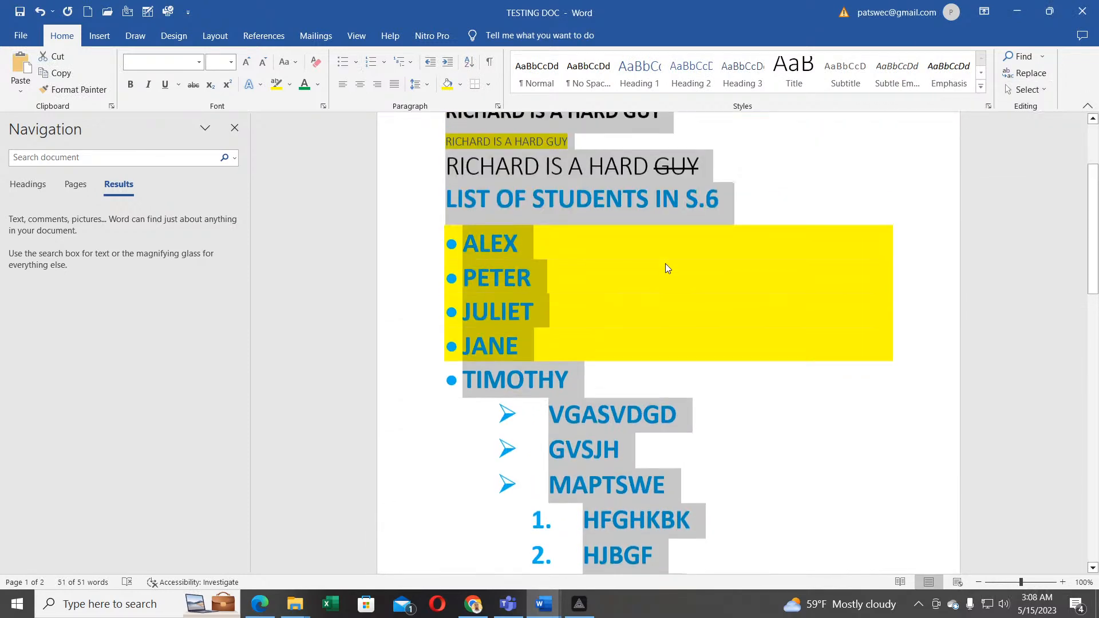
Step: Try Select Objects area selections on the RICHARD lines, then close the Navigation pane
click(1026, 89)
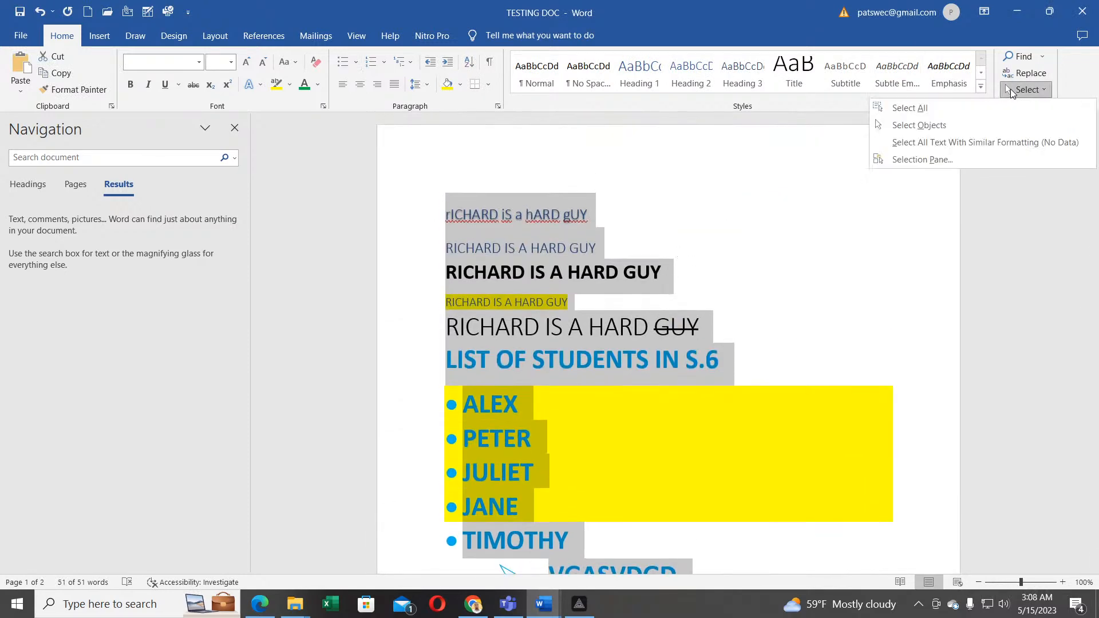
click(915, 133)
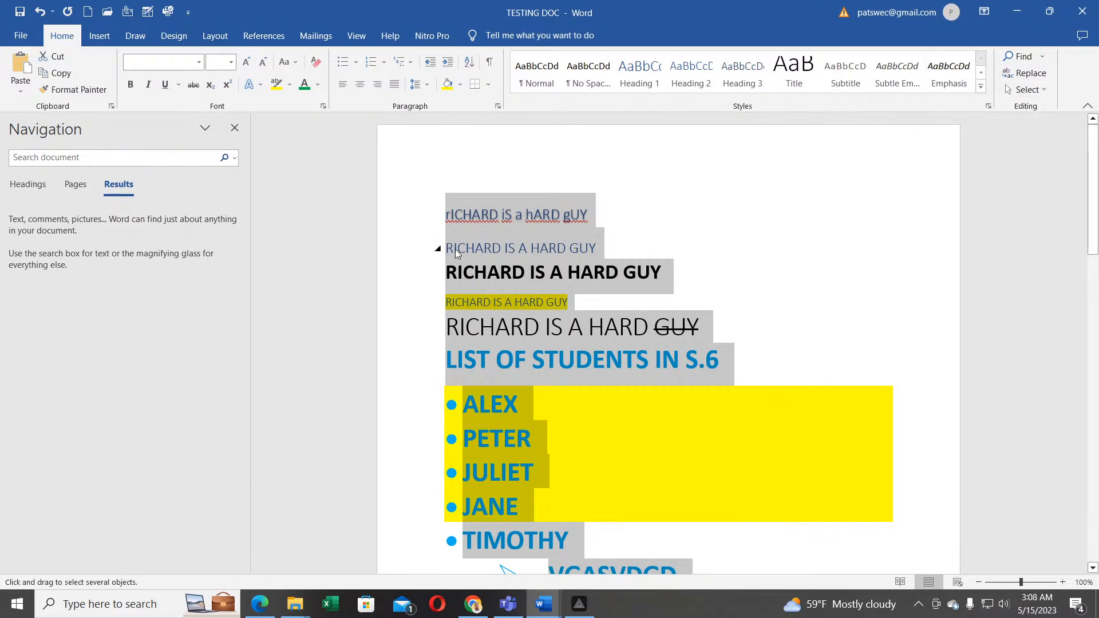
click(481, 320)
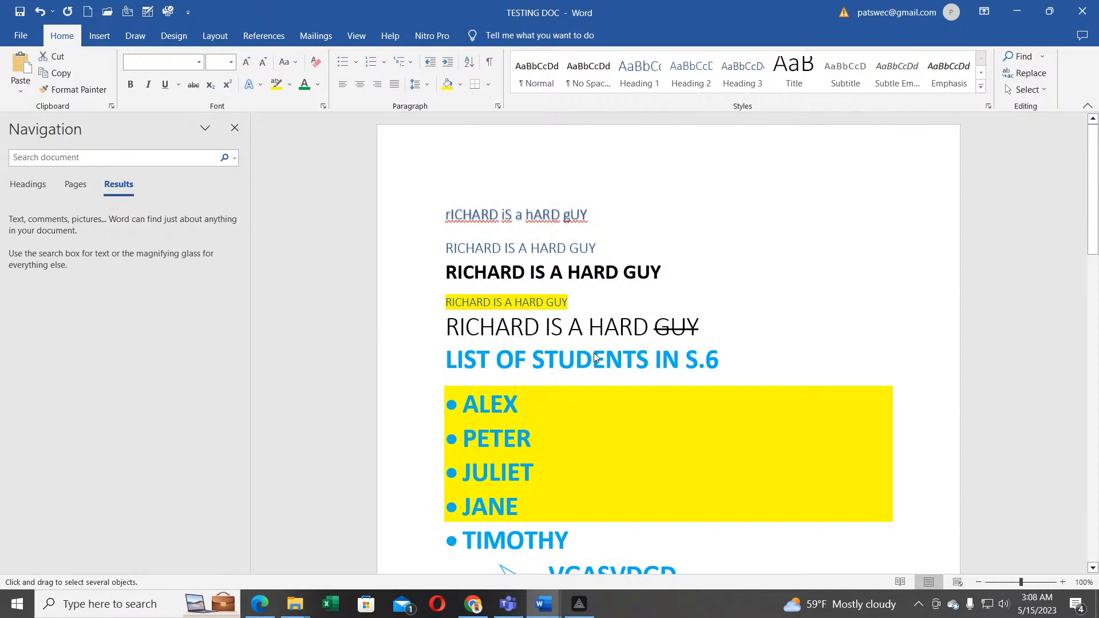
drag(584, 330, 410, 309)
drag(667, 262, 528, 276)
click(1025, 92)
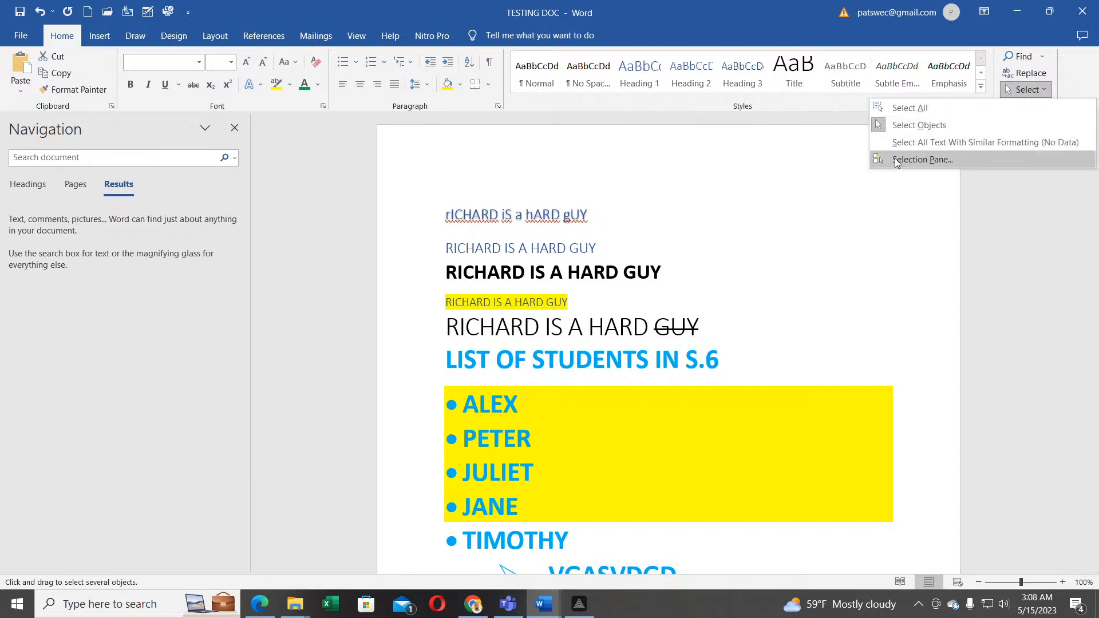
click(774, 172)
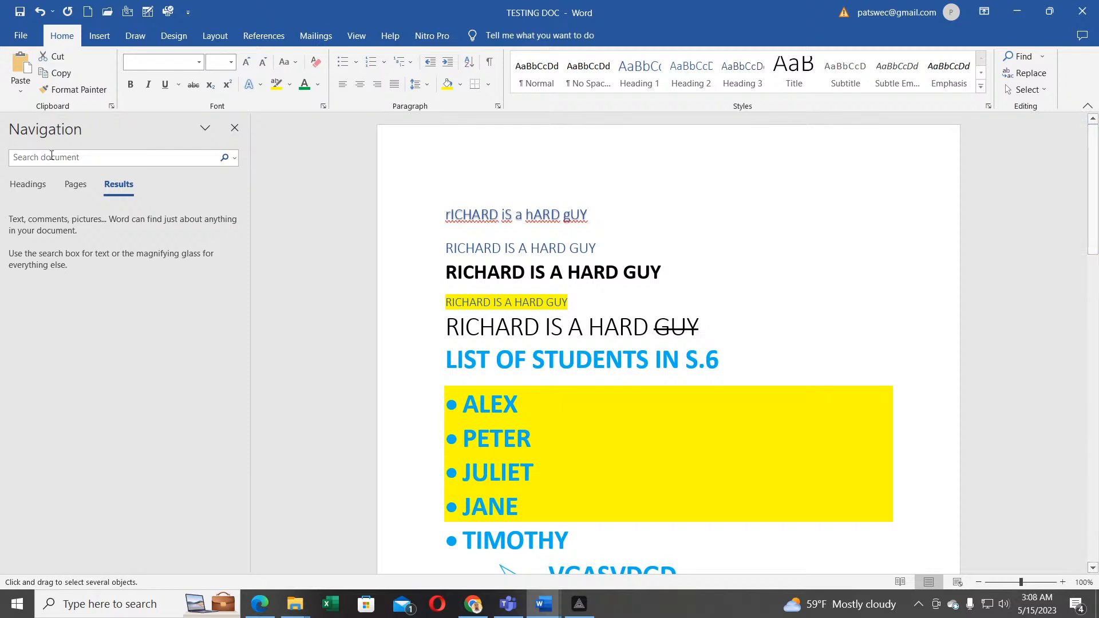
click(235, 128)
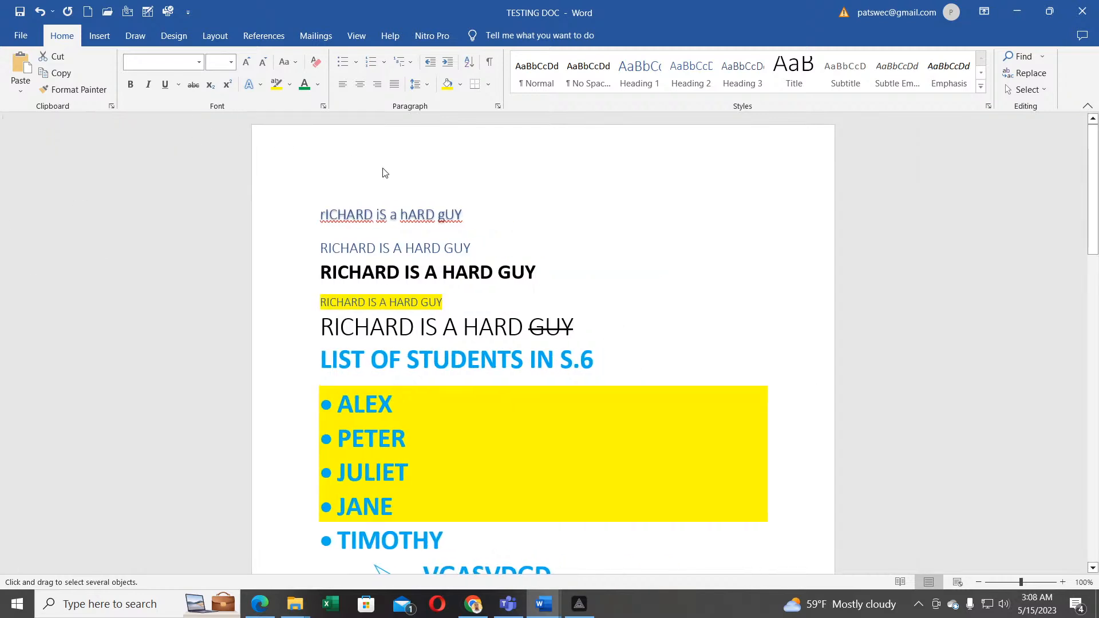
scroll(385, 173, down, 3)
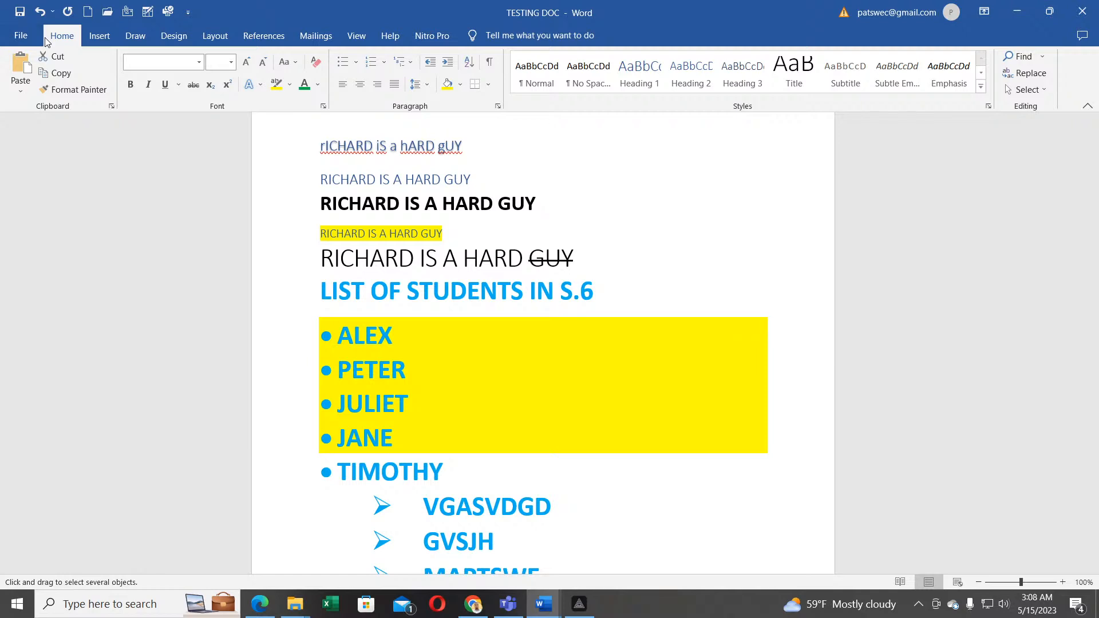
scroll(232, 211, down, 3)
scroll(233, 211, up, 3)
click(99, 37)
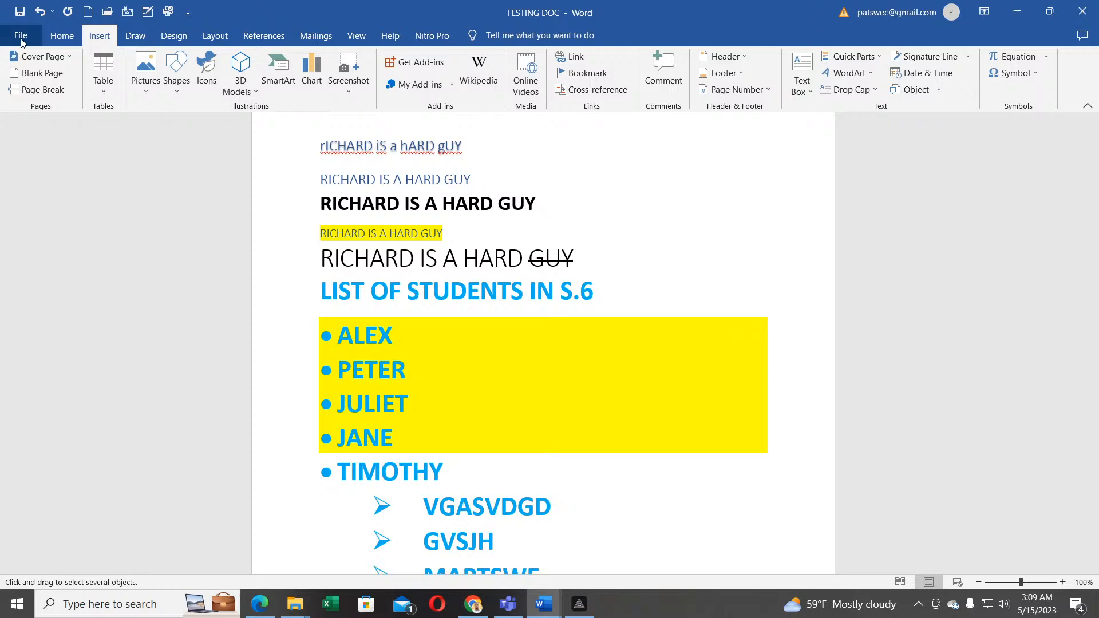
click(64, 39)
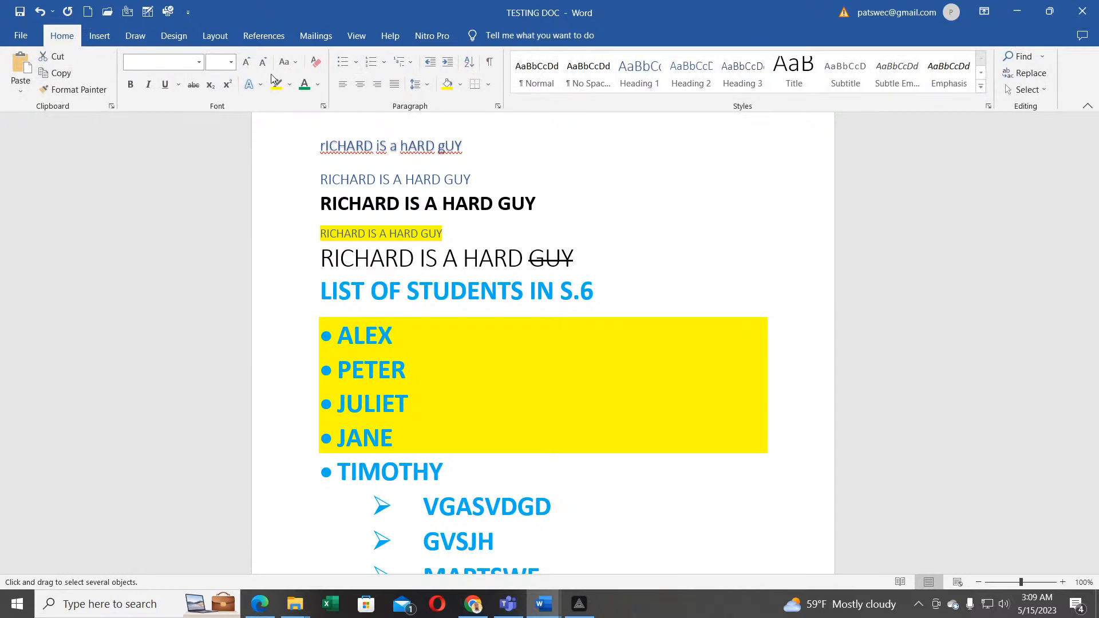
Step: Review File > Info's Protect Document options, return to the document, then switch to PRISM Live Studio
click(20, 38)
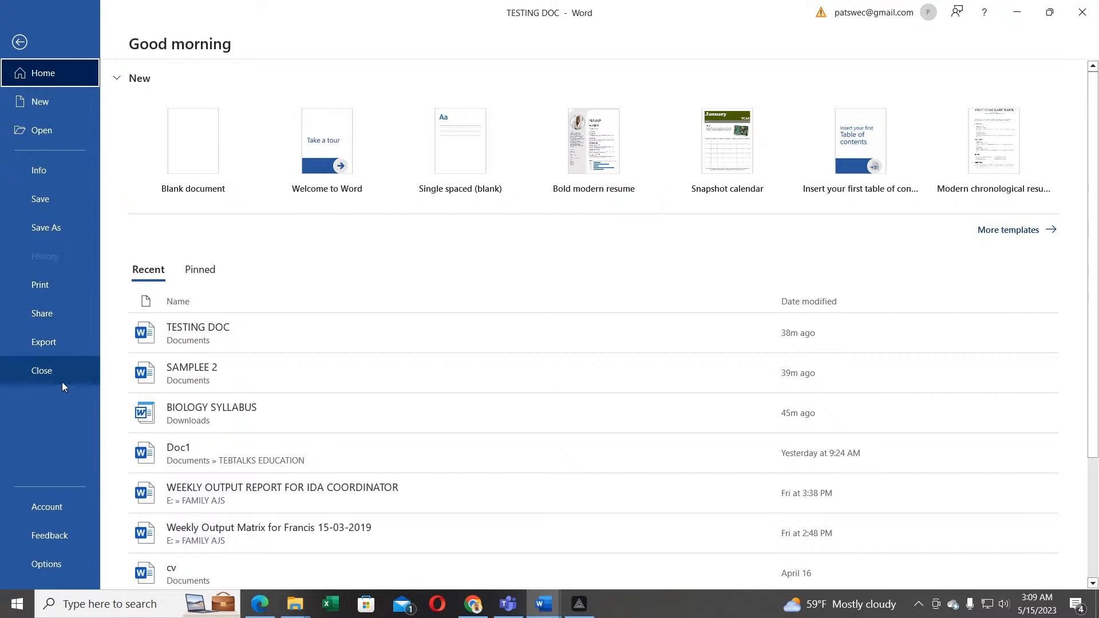
click(46, 174)
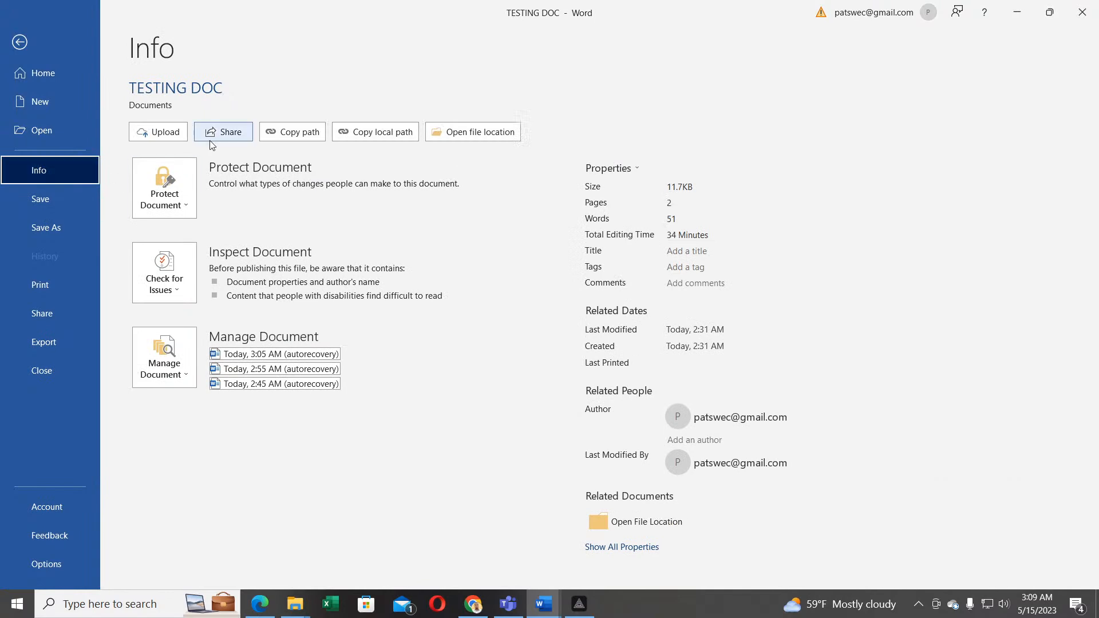
click(181, 204)
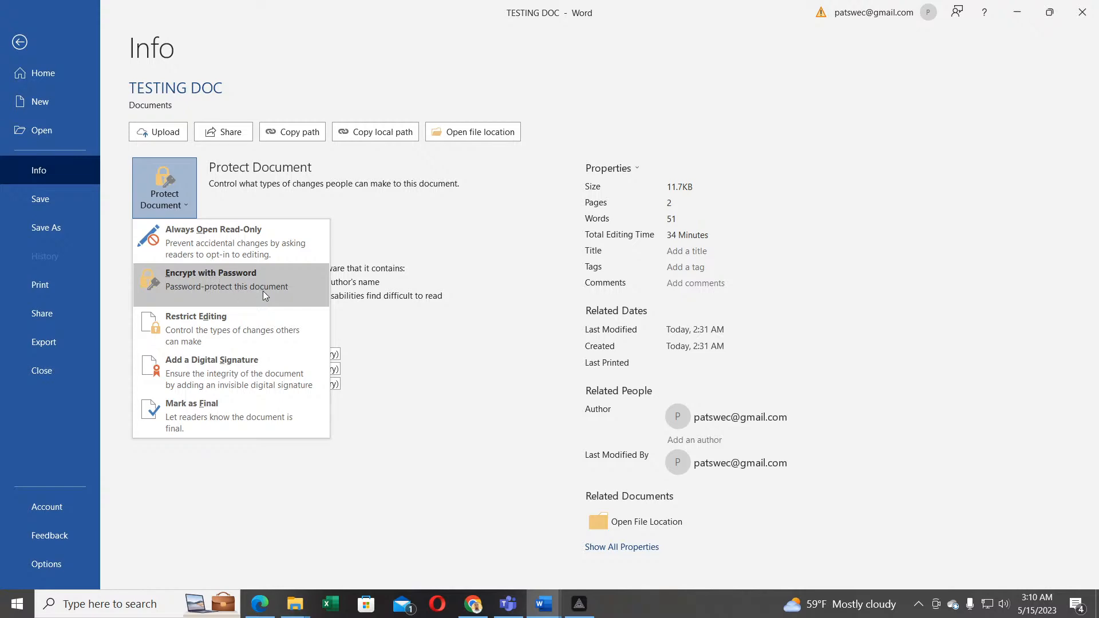
click(21, 44)
scroll(504, 273, up, 2)
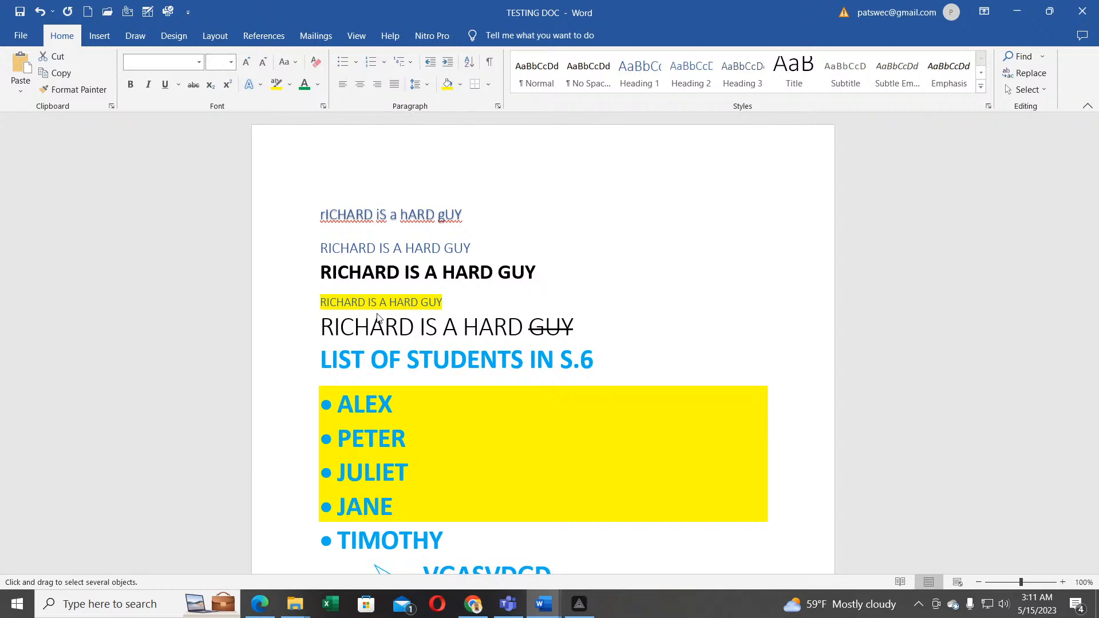
click(579, 604)
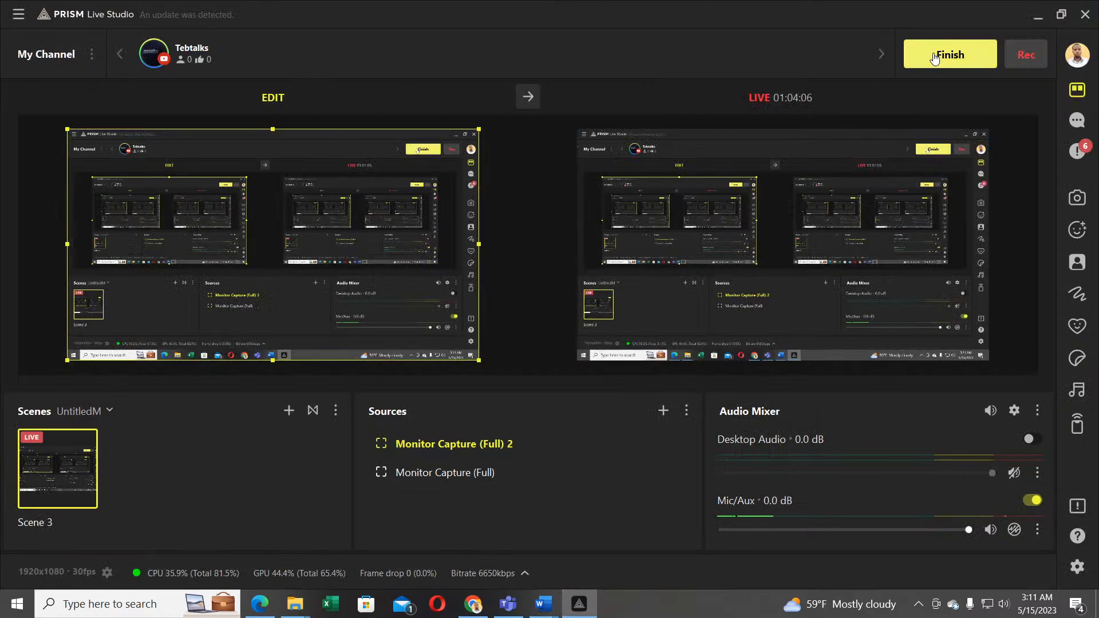